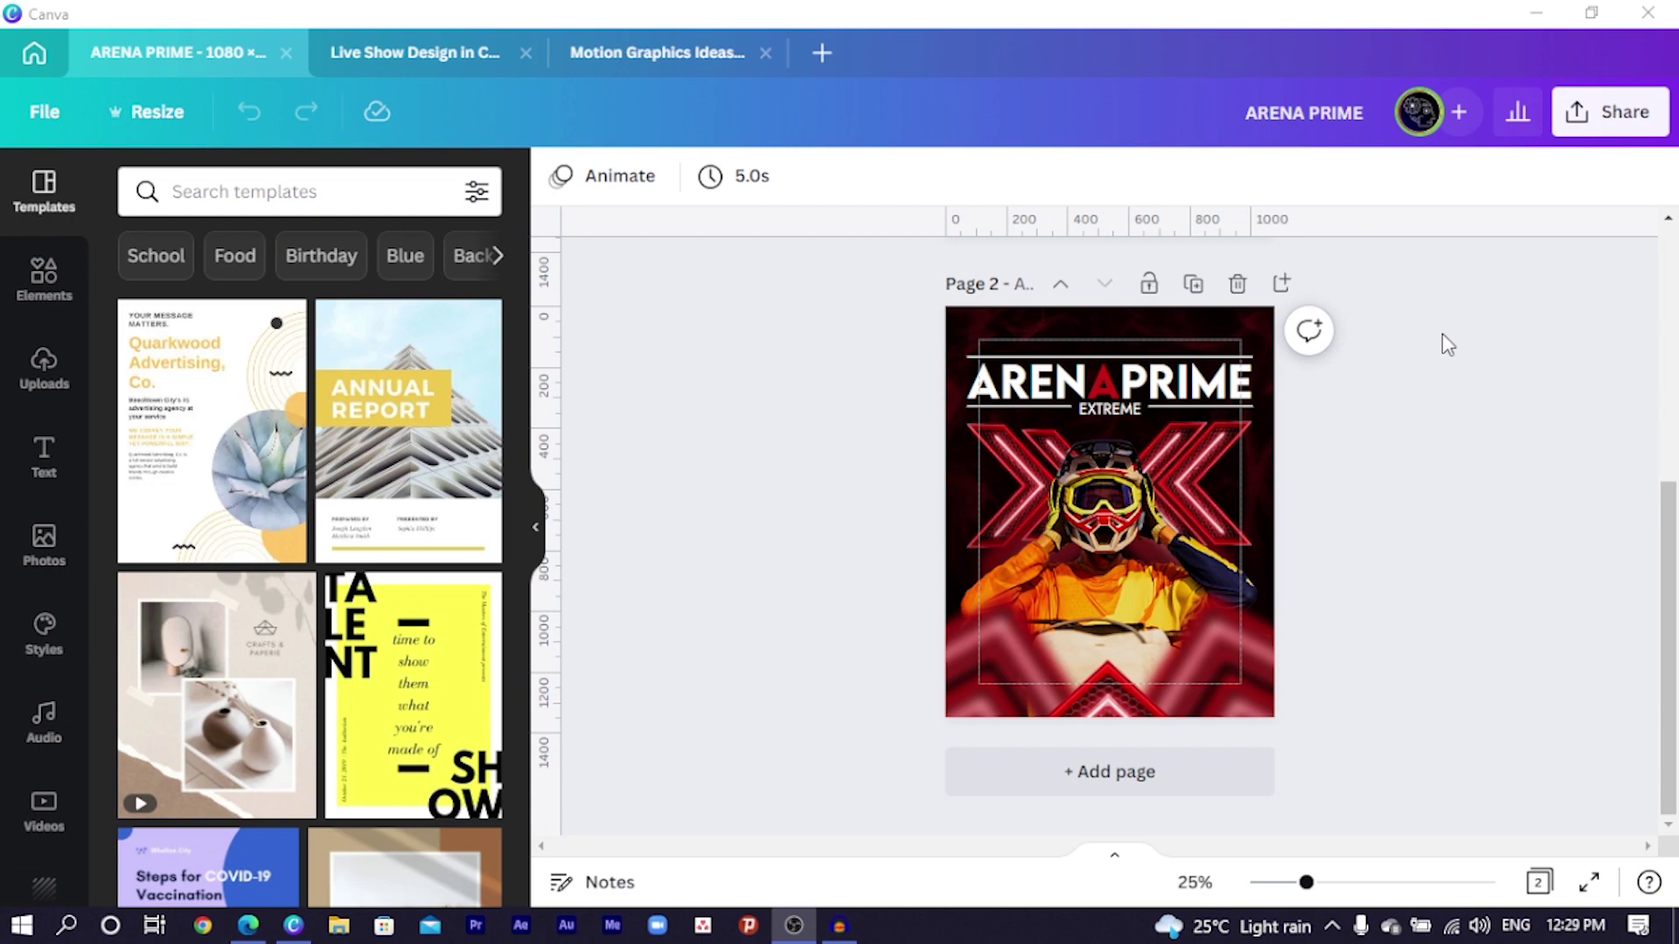
Step: Add a third page and insert a swirling grey photo from a 'smoke' photo search
{"action": "scroll", "coordinate": [1522, 582], "scroll_direction": "up", "scroll_amount": 5}
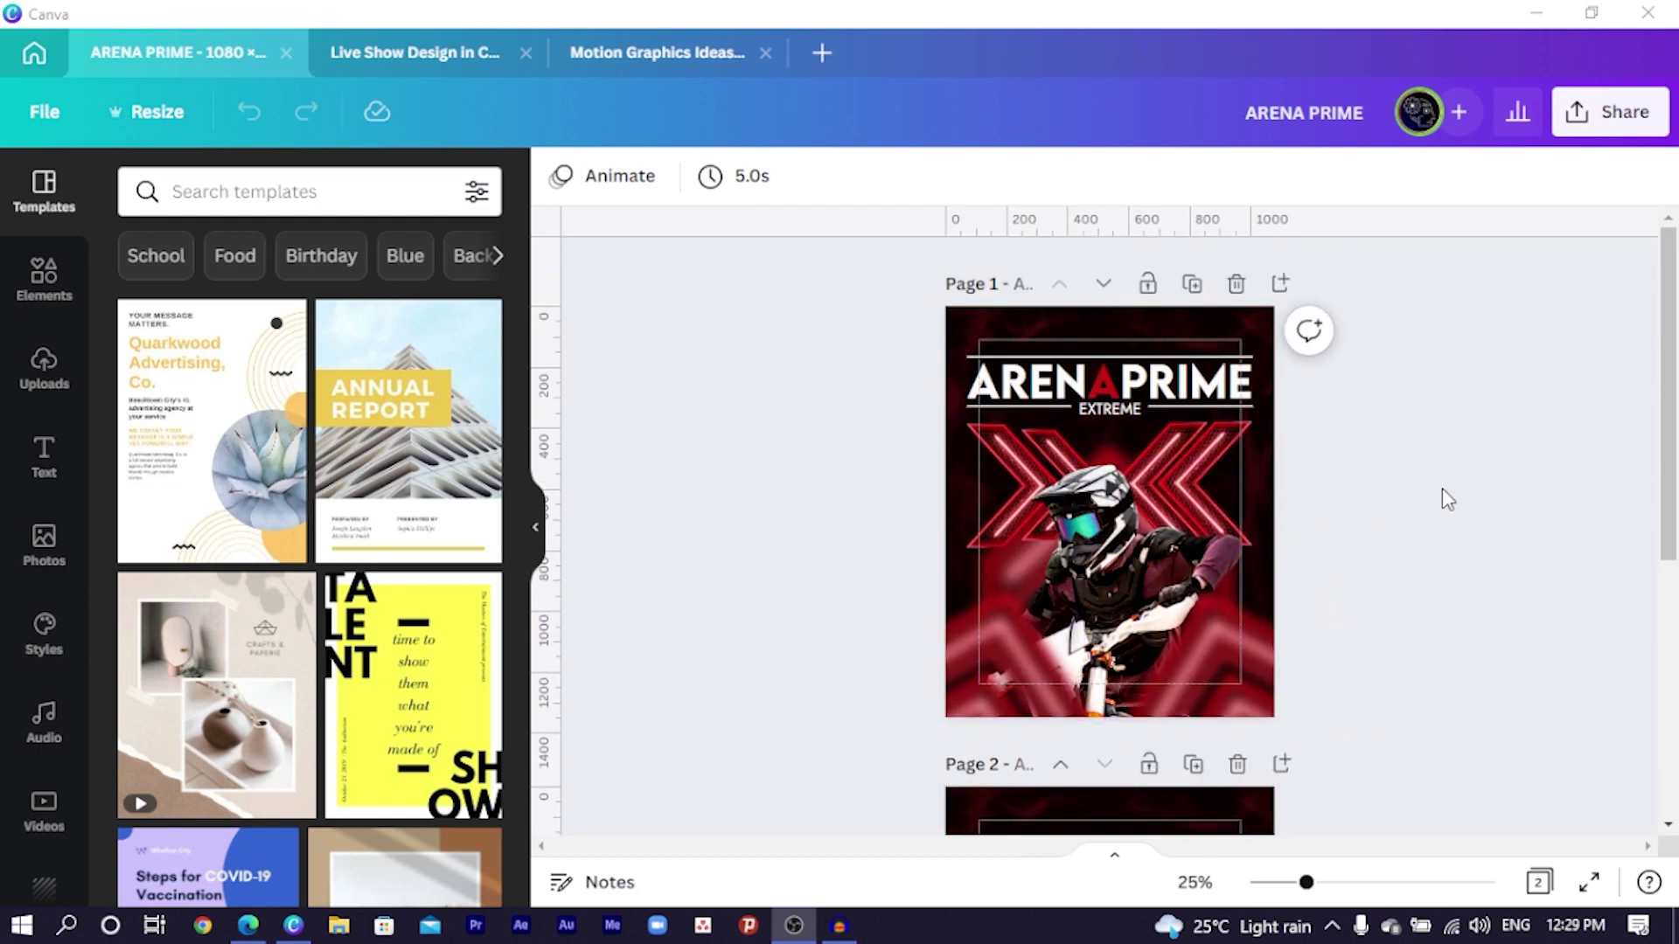
{"action": "scroll", "coordinate": [1443, 491], "scroll_direction": "down", "scroll_amount": 5}
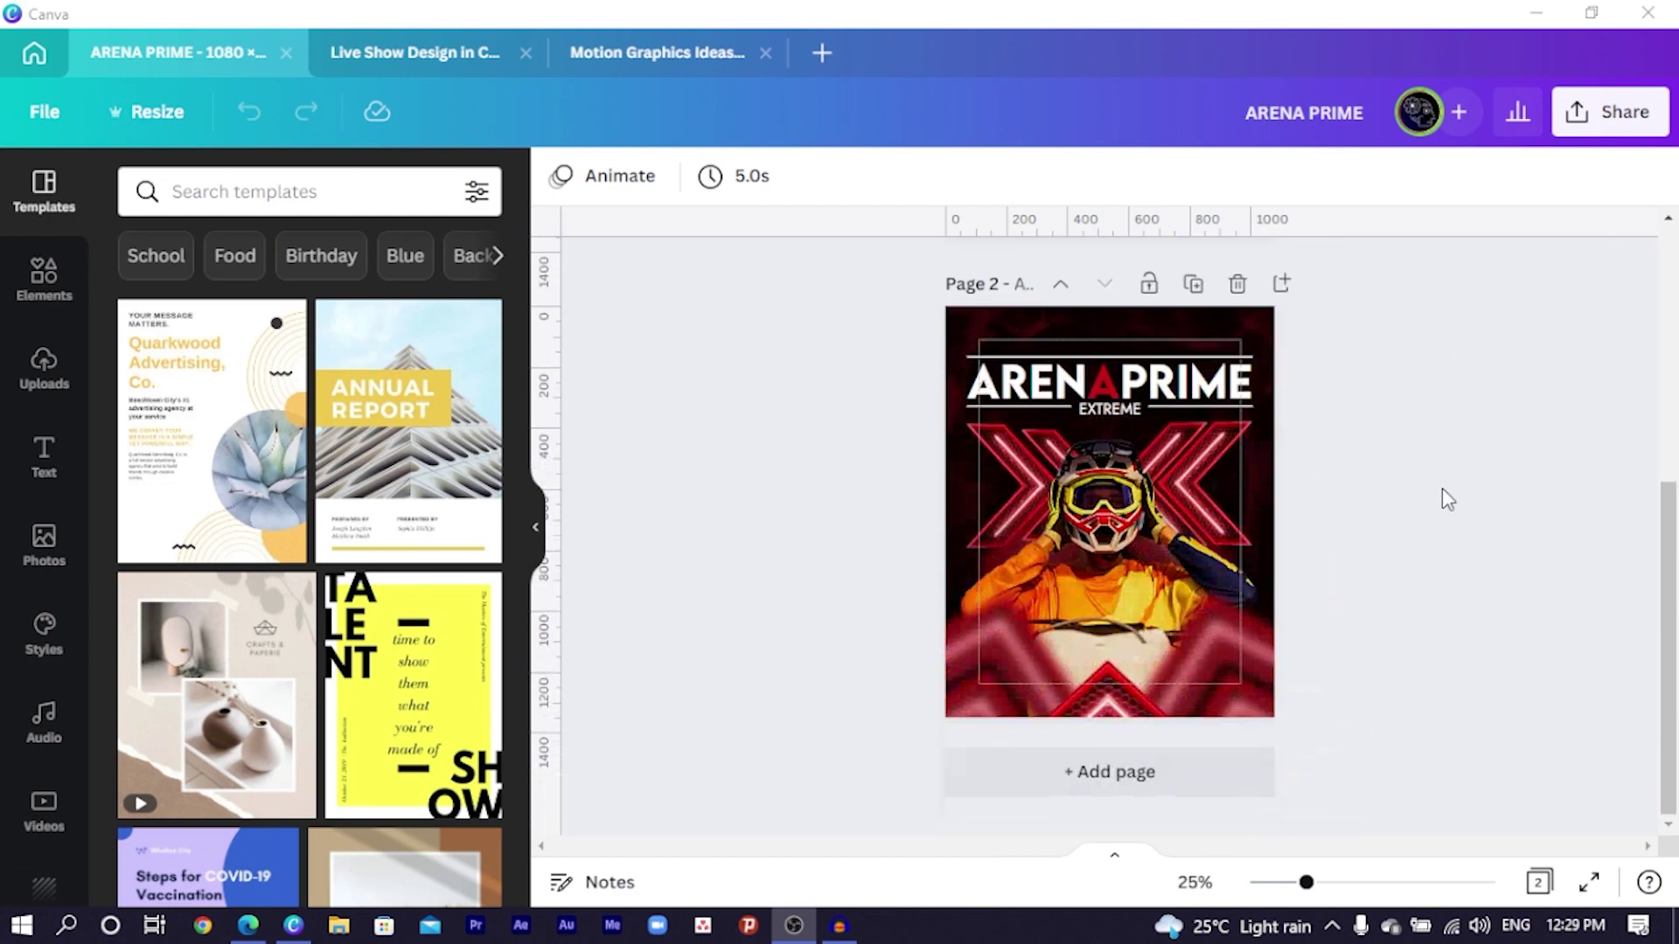
{"action": "left_click", "coordinate": [1166, 778]}
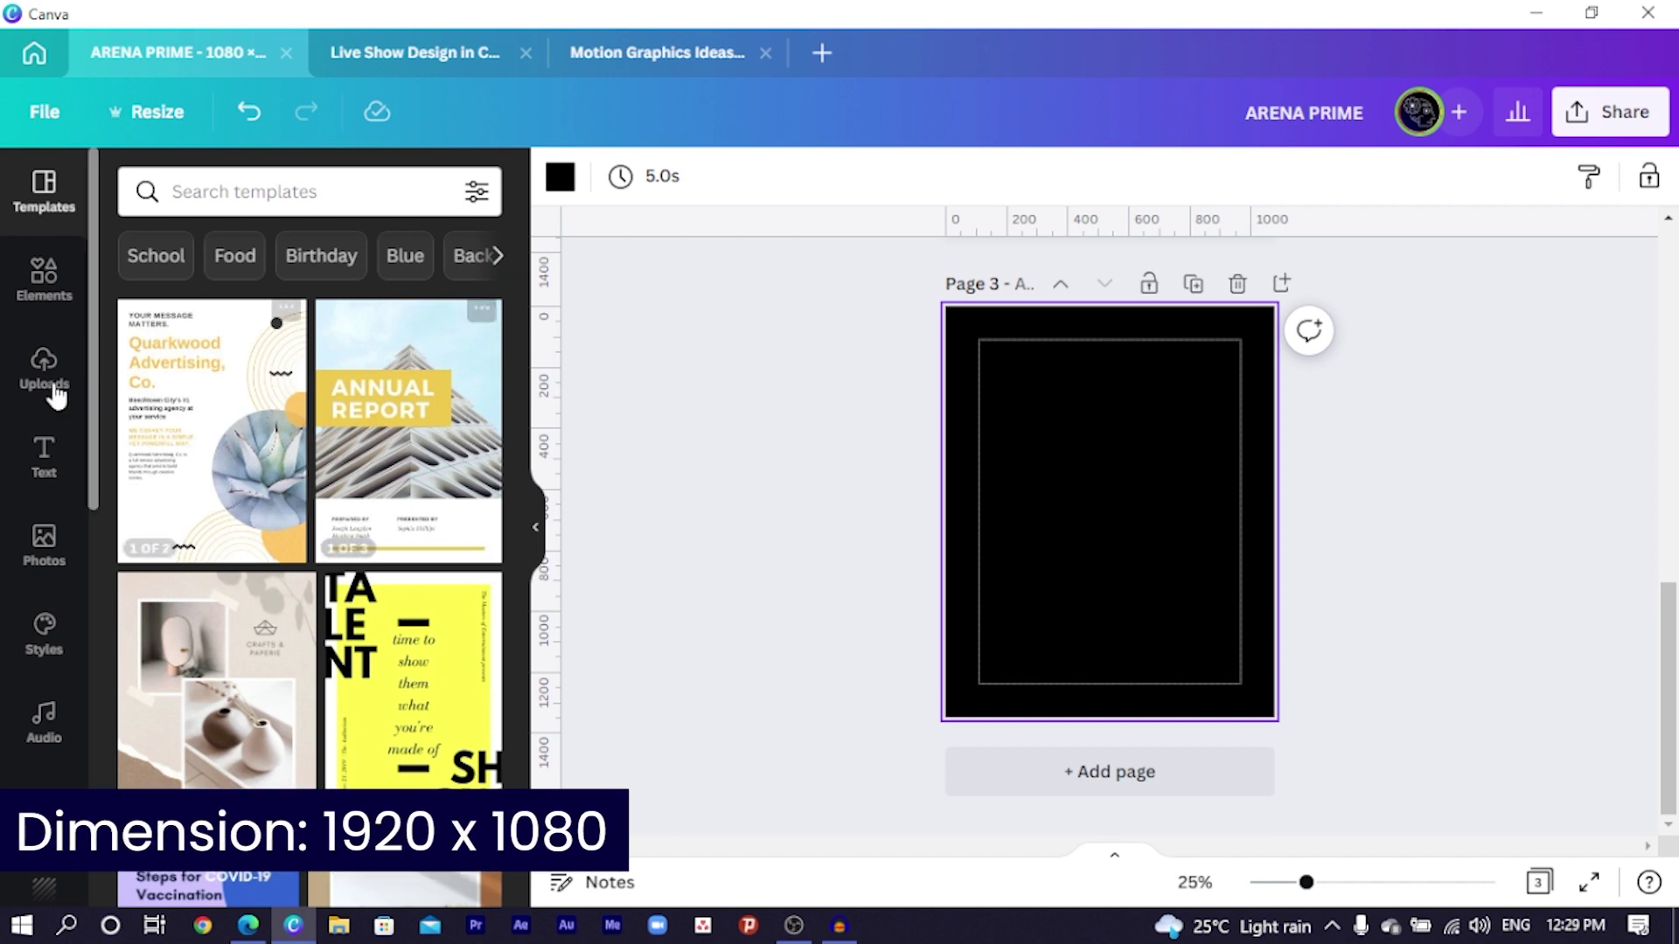
{"action": "left_click", "coordinate": [51, 549]}
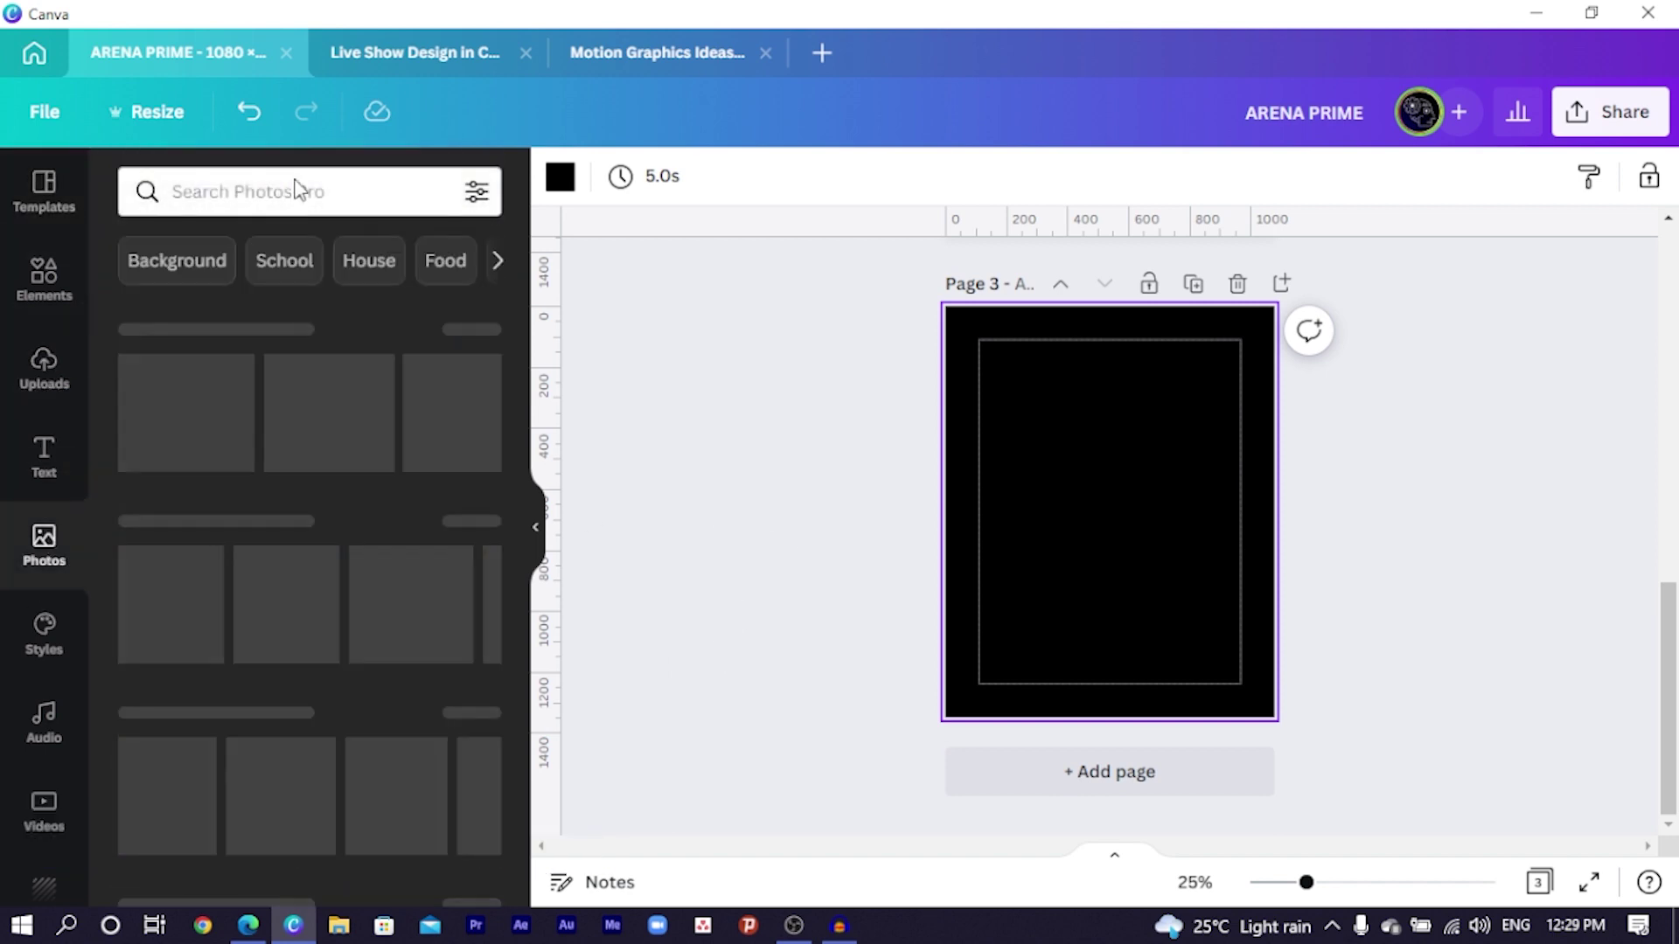
{"action": "left_click", "coordinate": [299, 181]}
{"action": "type", "text": "smoke"}
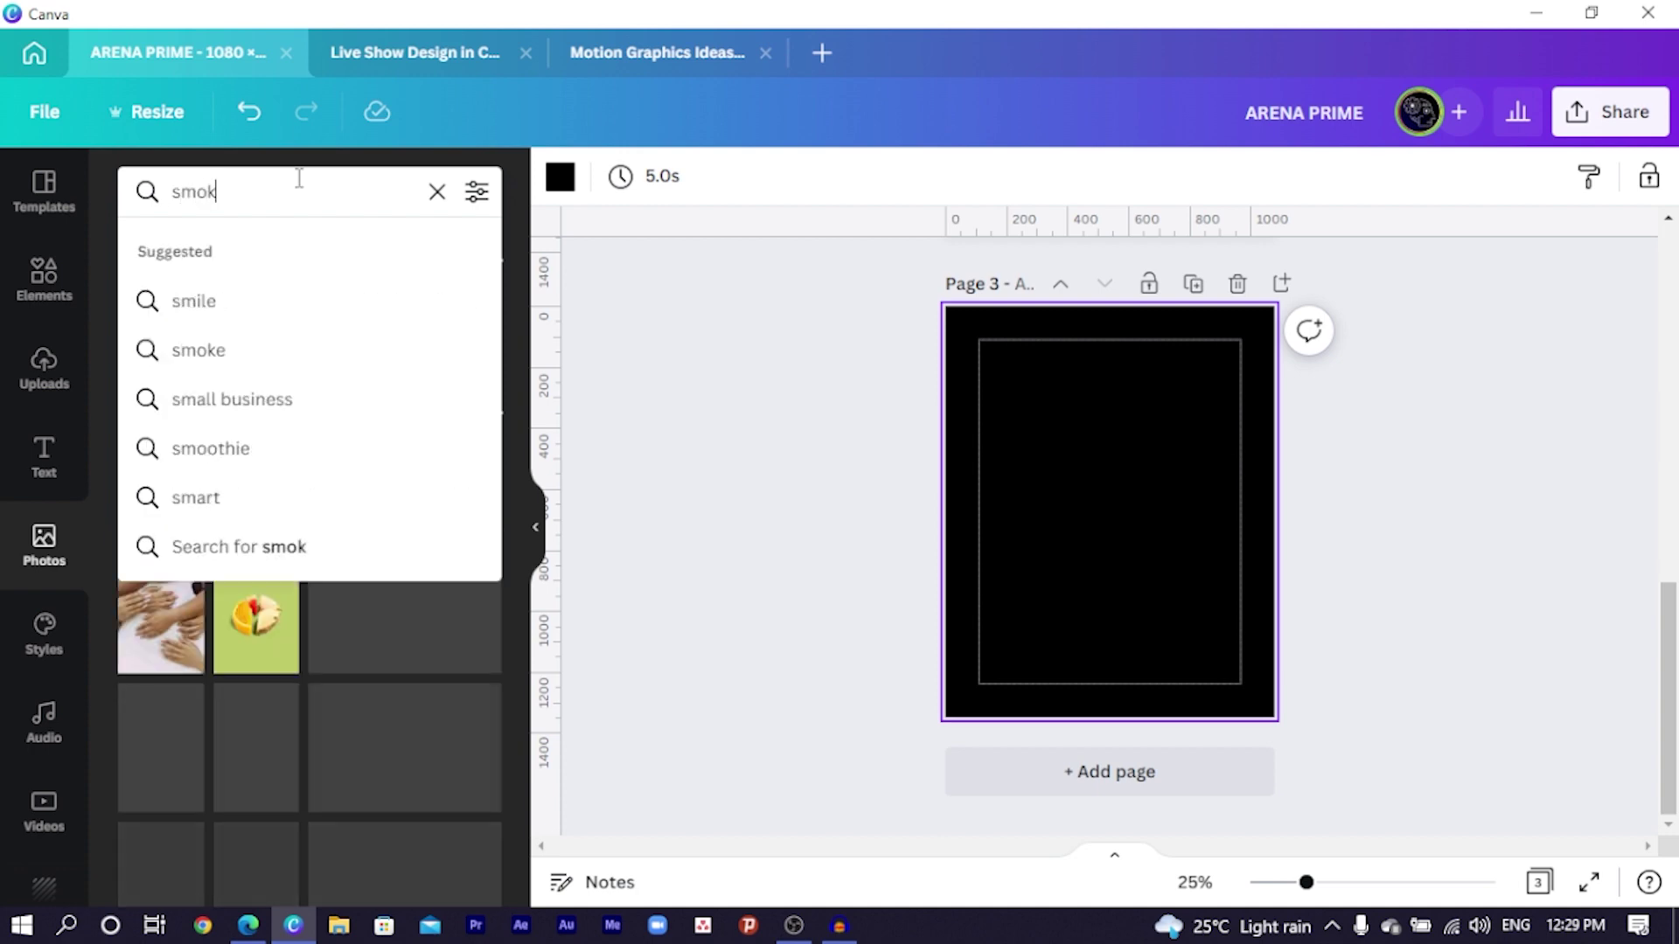
{"action": "key", "text": "Return"}
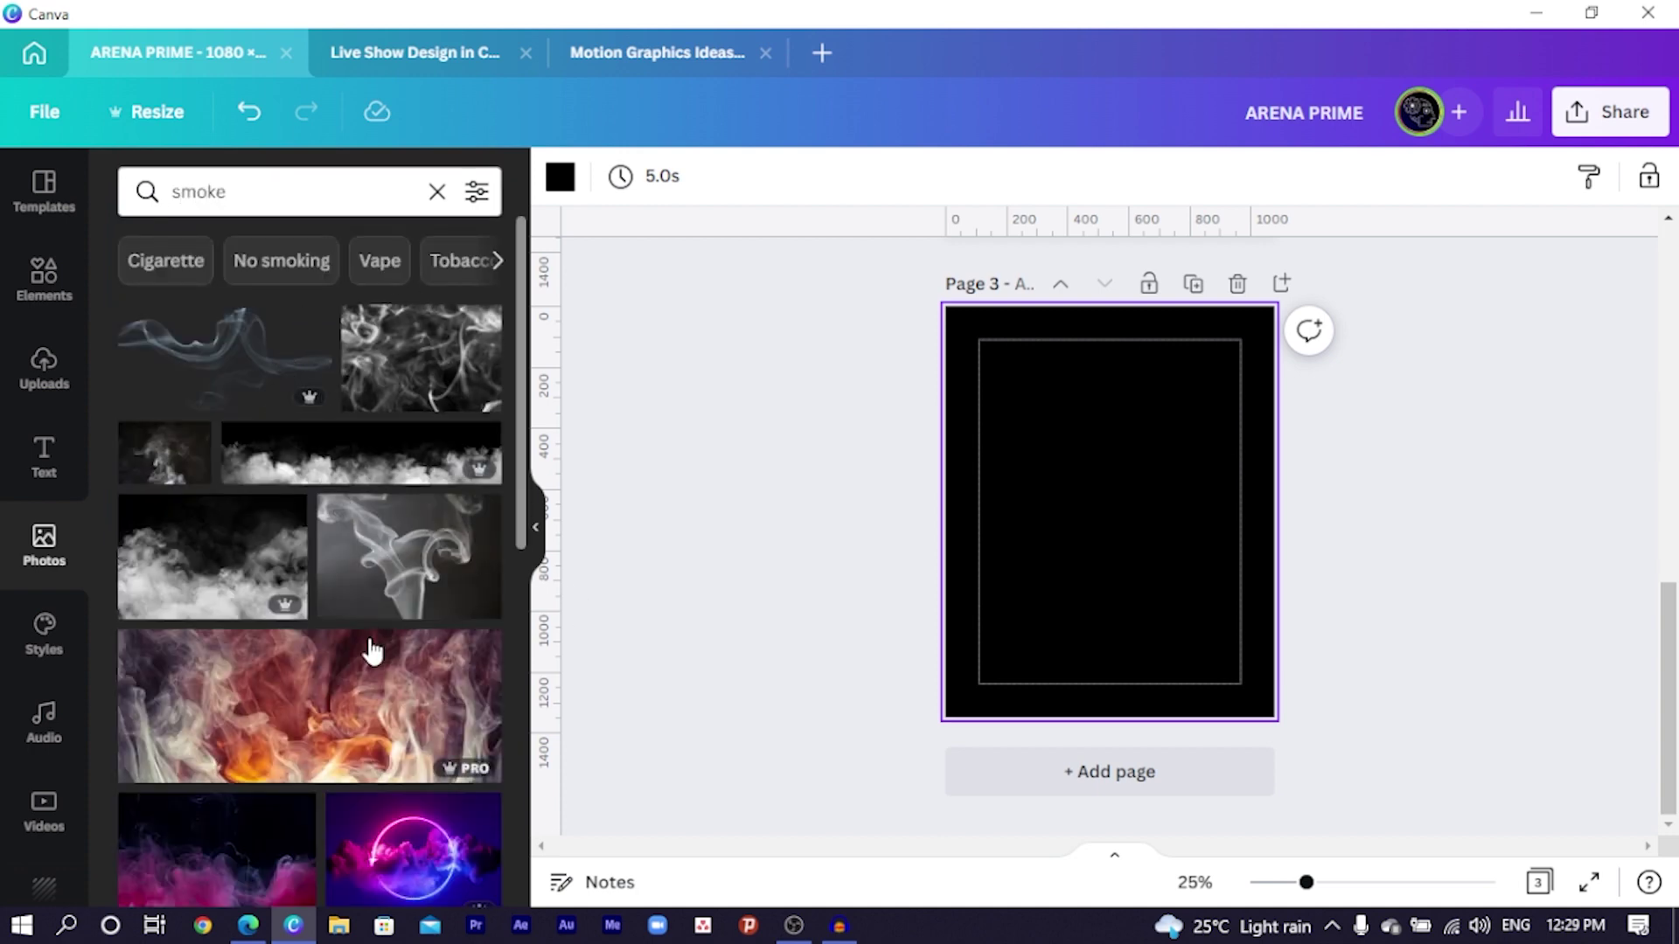
{"action": "left_click", "coordinate": [396, 357]}
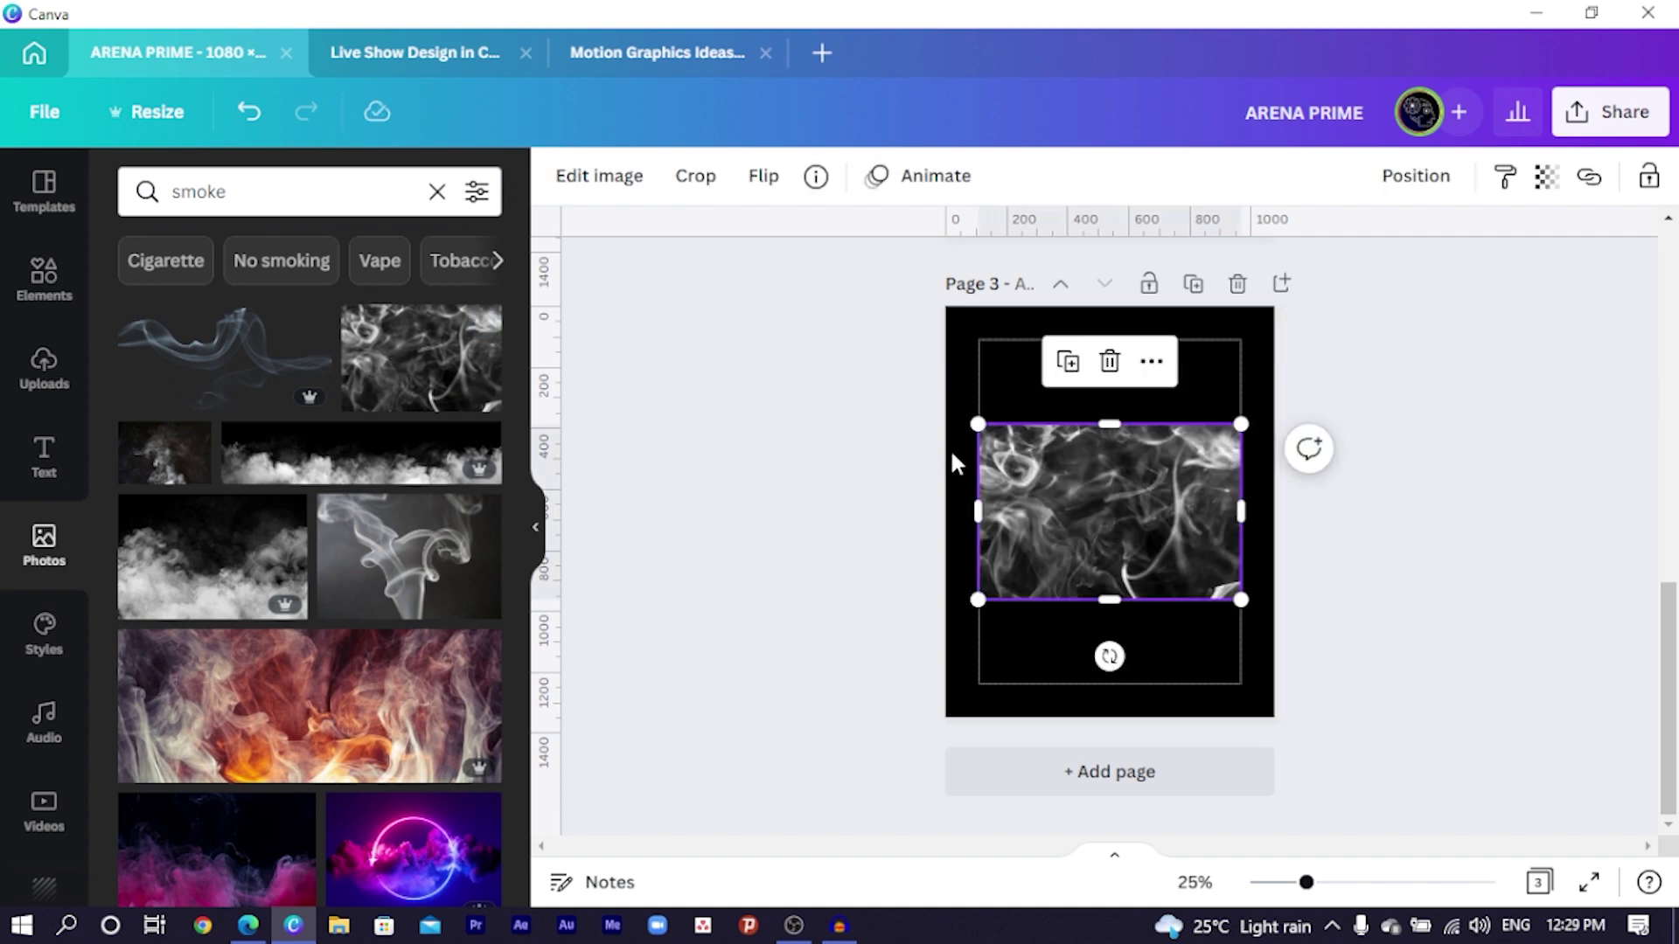
Step: Stretch the smoke photo from the top-left across the page's full width and most of its height
{"action": "left_click_drag", "start_coordinate": [1020, 457], "coordinate": [991, 382]}
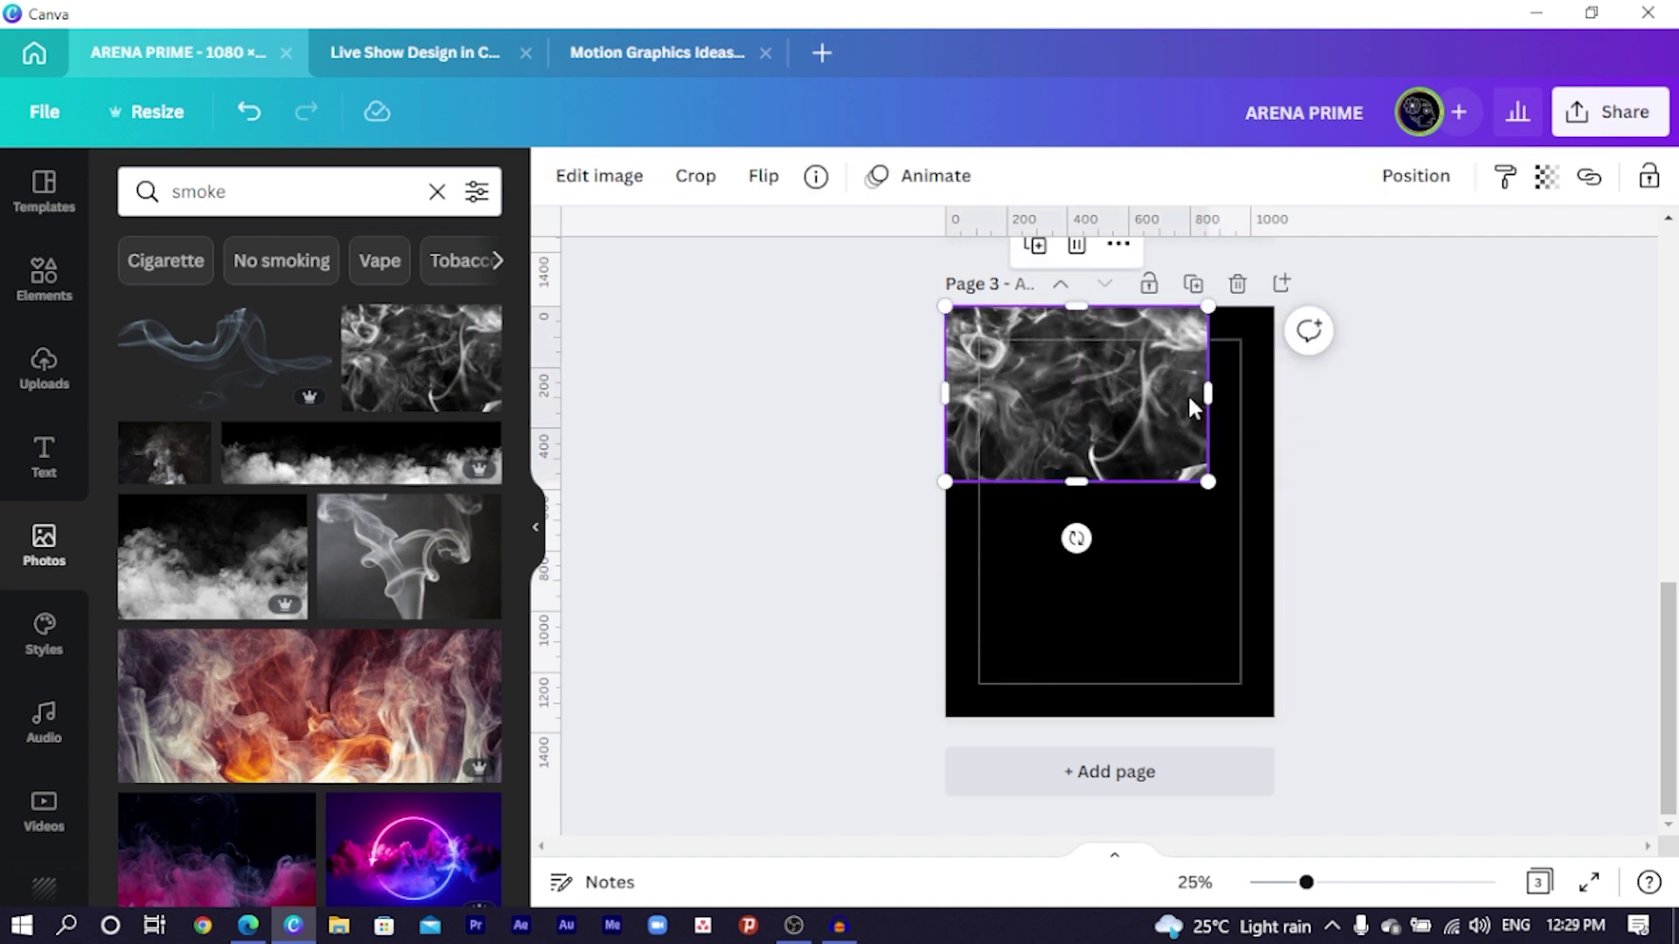
{"action": "left_click_drag", "start_coordinate": [1222, 401], "coordinate": [1265, 407]}
{"action": "left_click_drag", "start_coordinate": [1126, 479], "coordinate": [1098, 647]}
{"action": "left_click", "coordinate": [831, 603]}
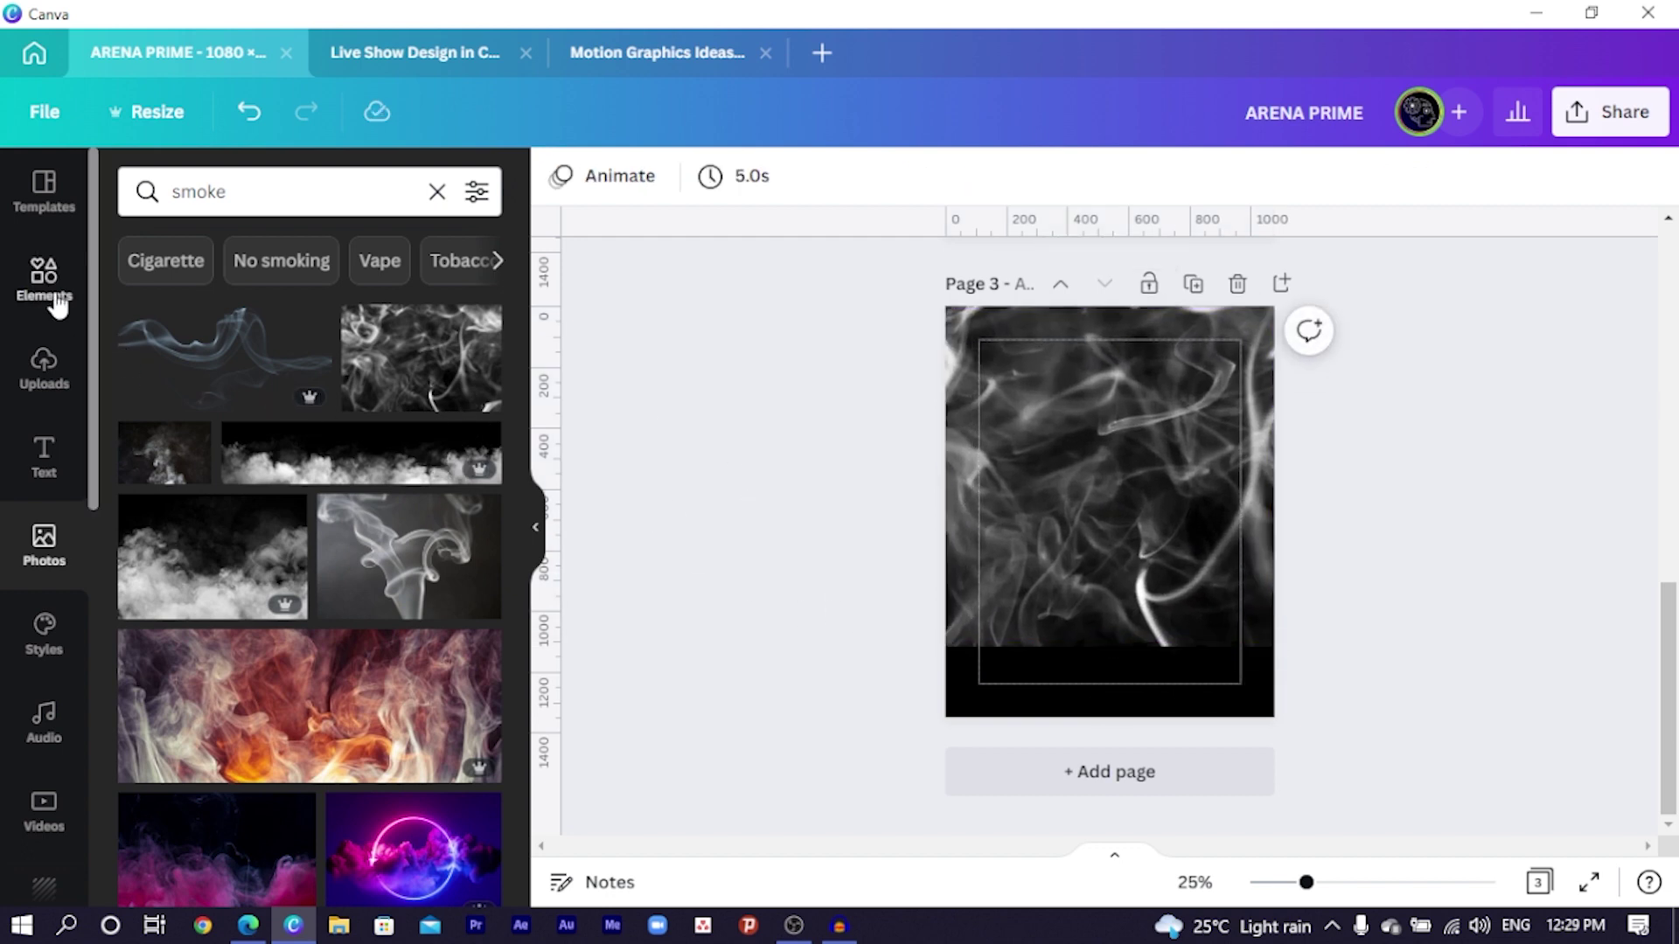
Step: Place the uploaded red chevron image in the middle of page 3
{"action": "left_click", "coordinate": [19, 301]}
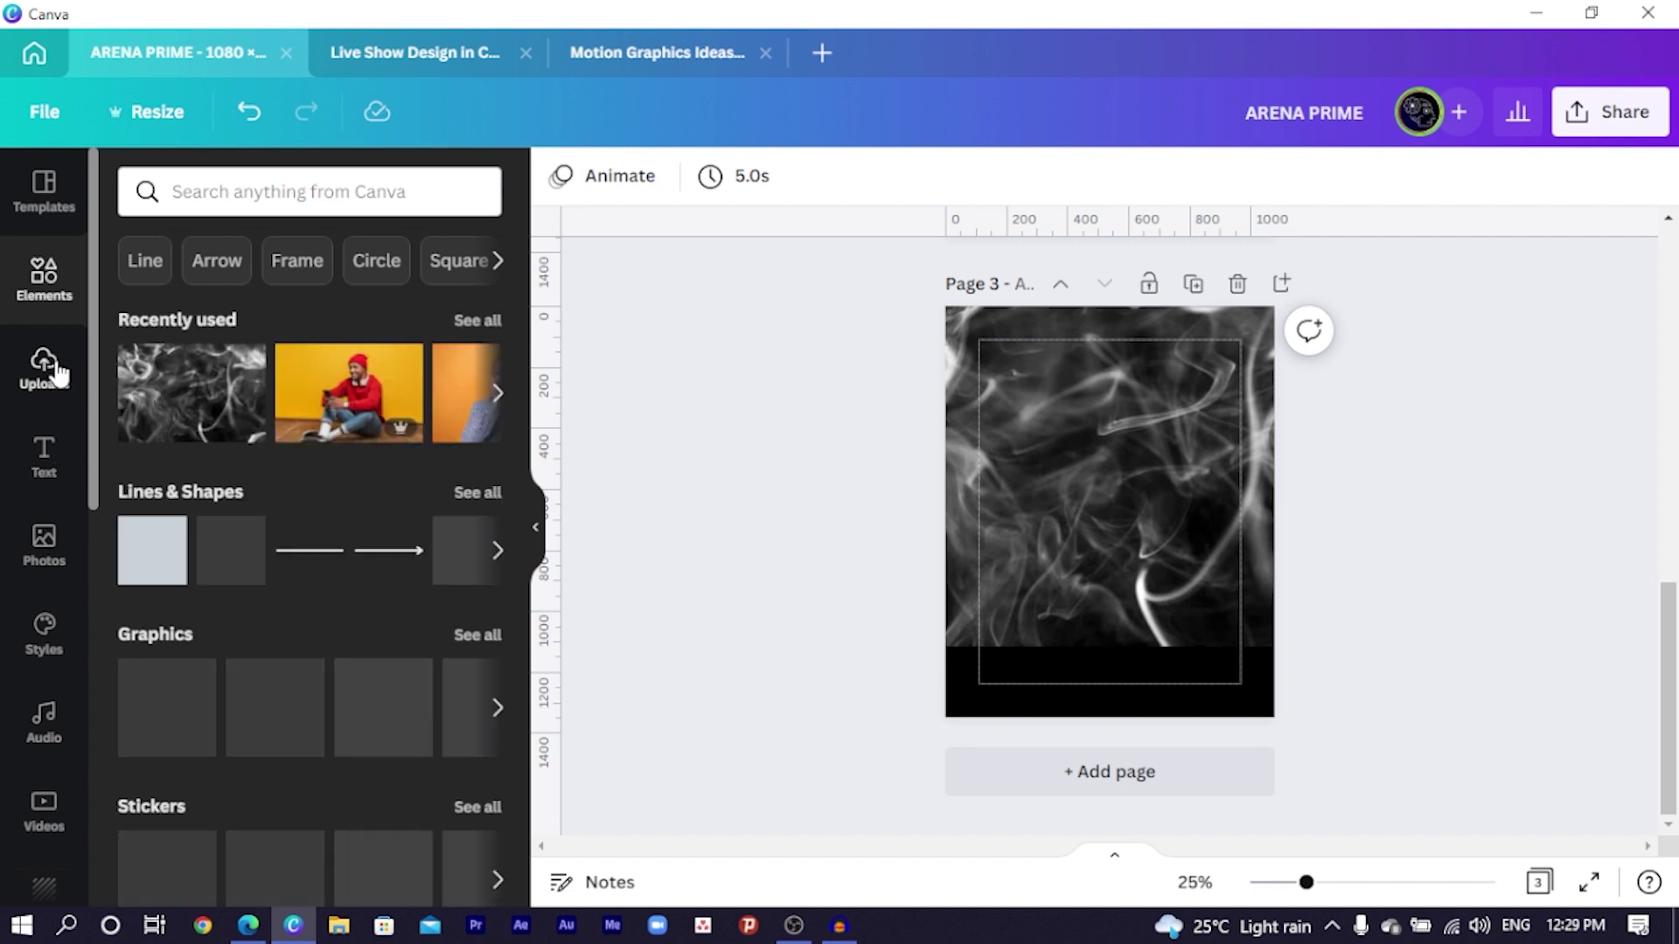
{"action": "left_click", "coordinate": [77, 385]}
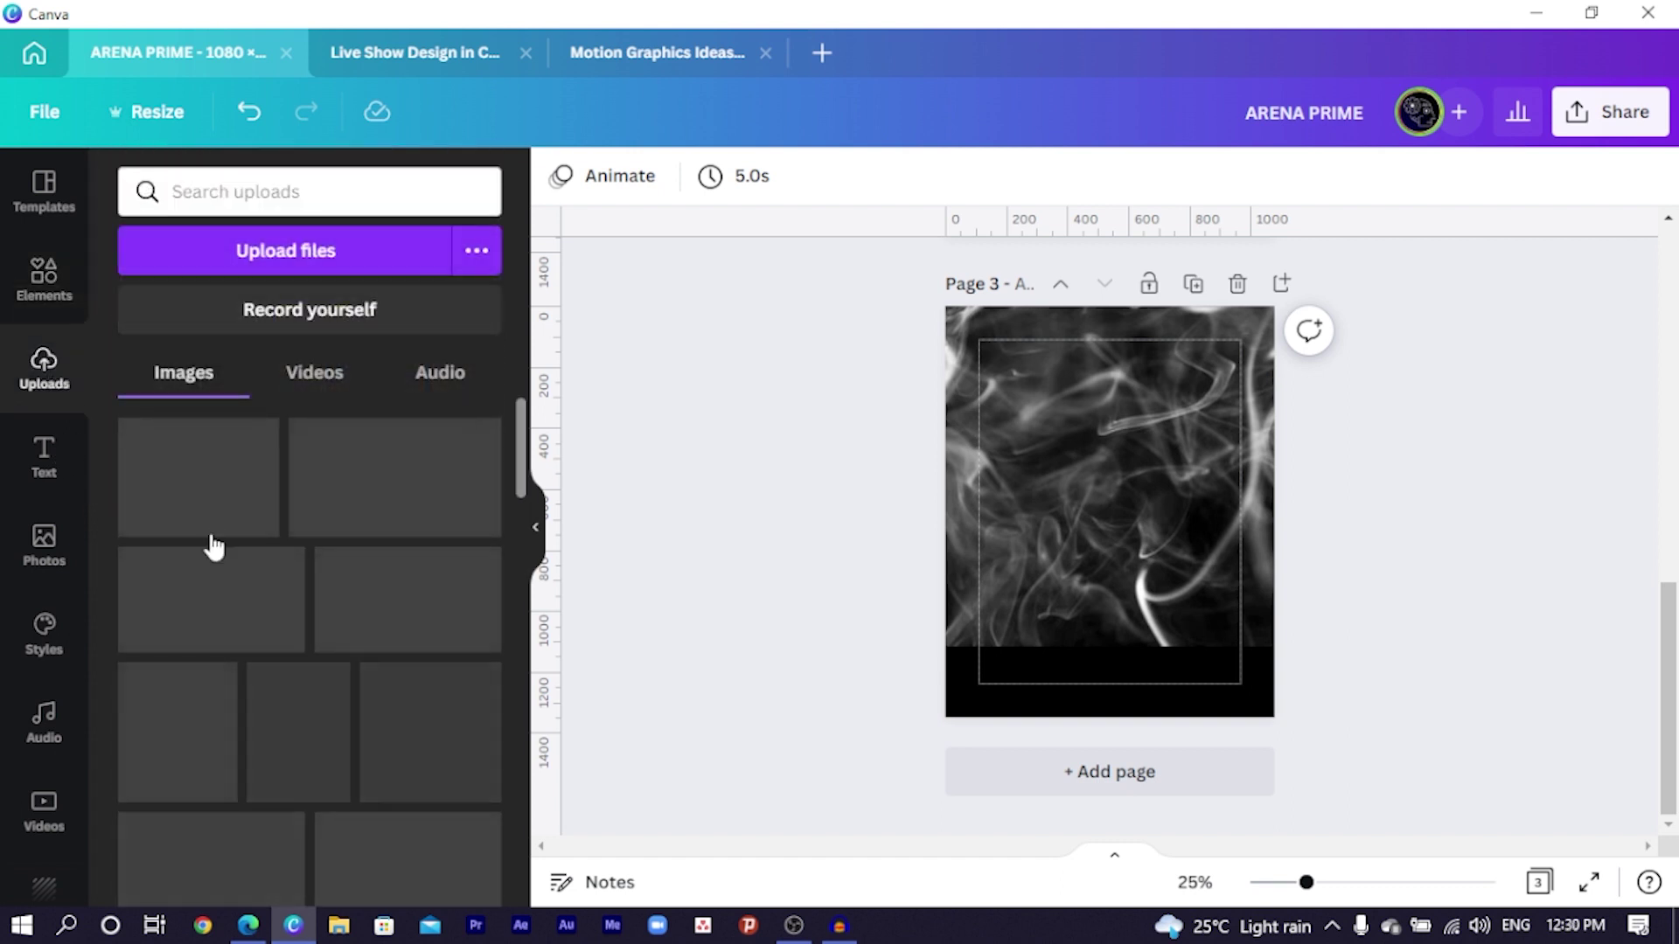
{"action": "left_click", "coordinate": [1023, 551]}
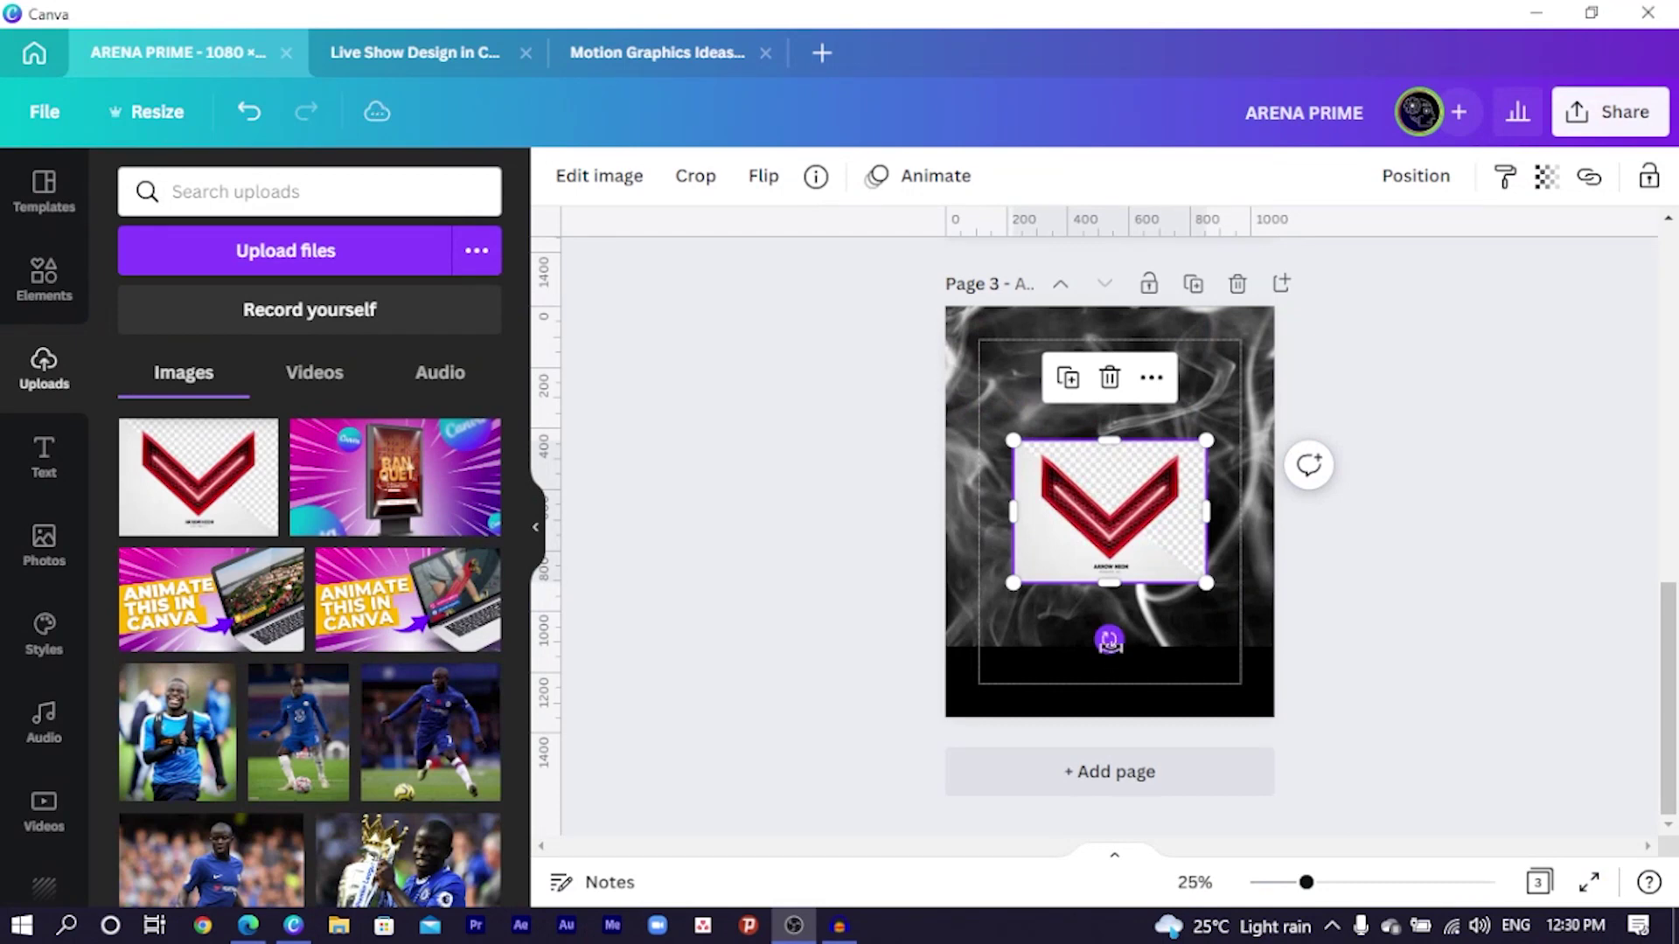
Step: Remove the chevron's white background with BG Remover, point it upward and move it to the bottom edge
{"action": "left_click_drag", "start_coordinate": [1109, 643], "coordinate": [1231, 491]}
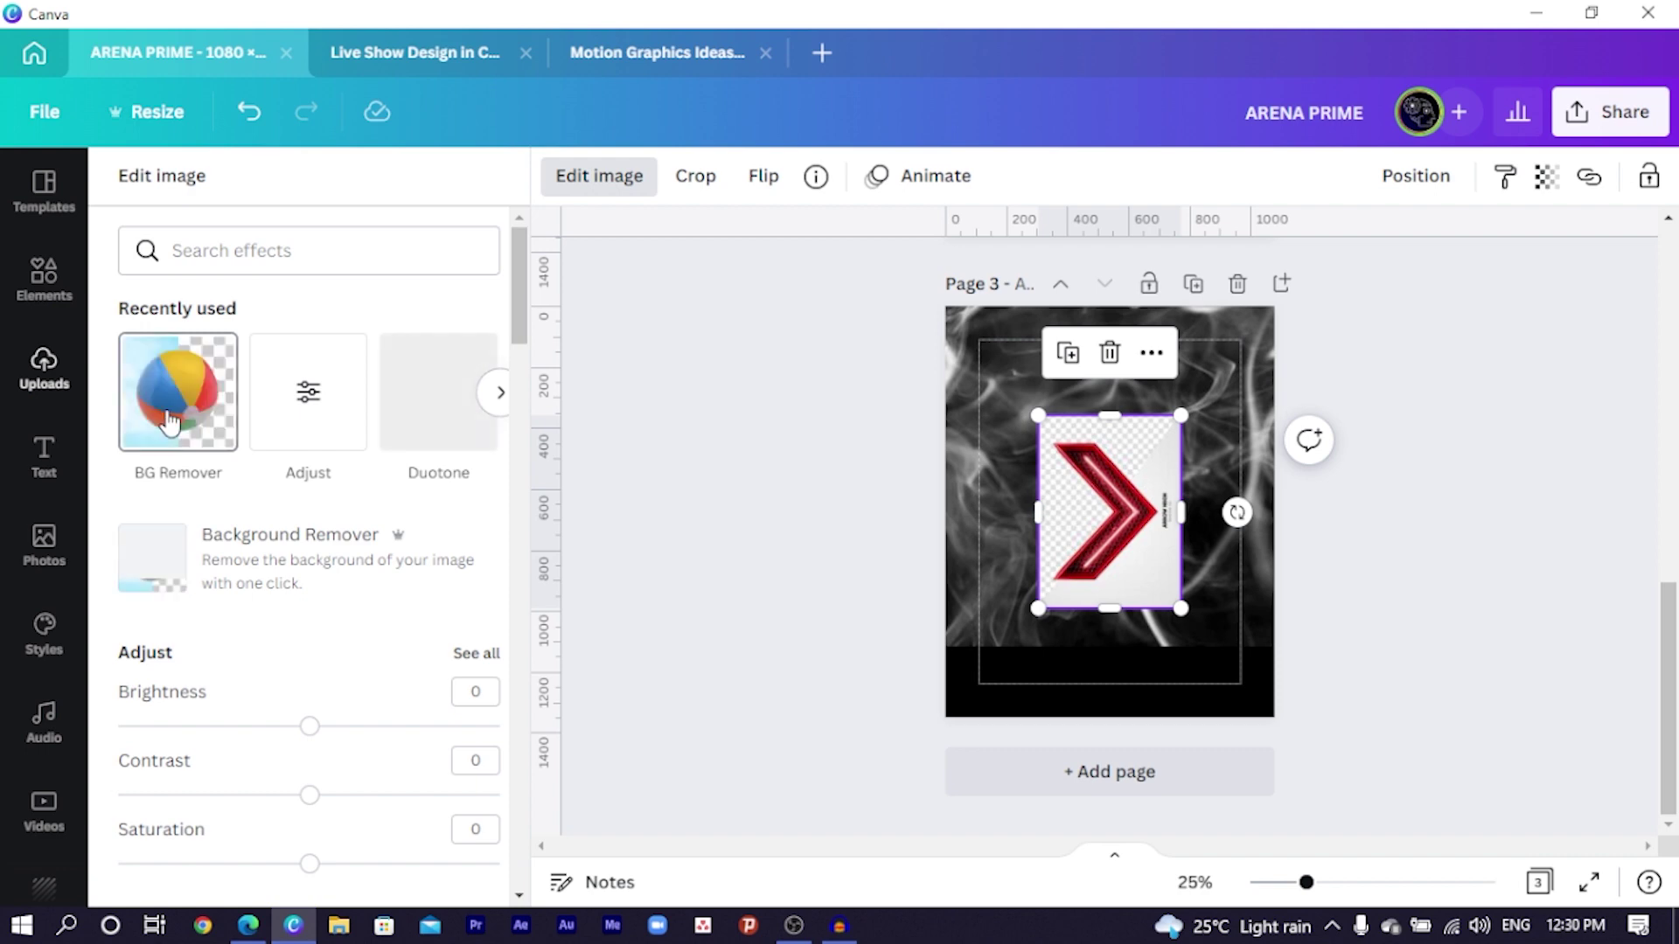
{"action": "left_click", "coordinate": [169, 421]}
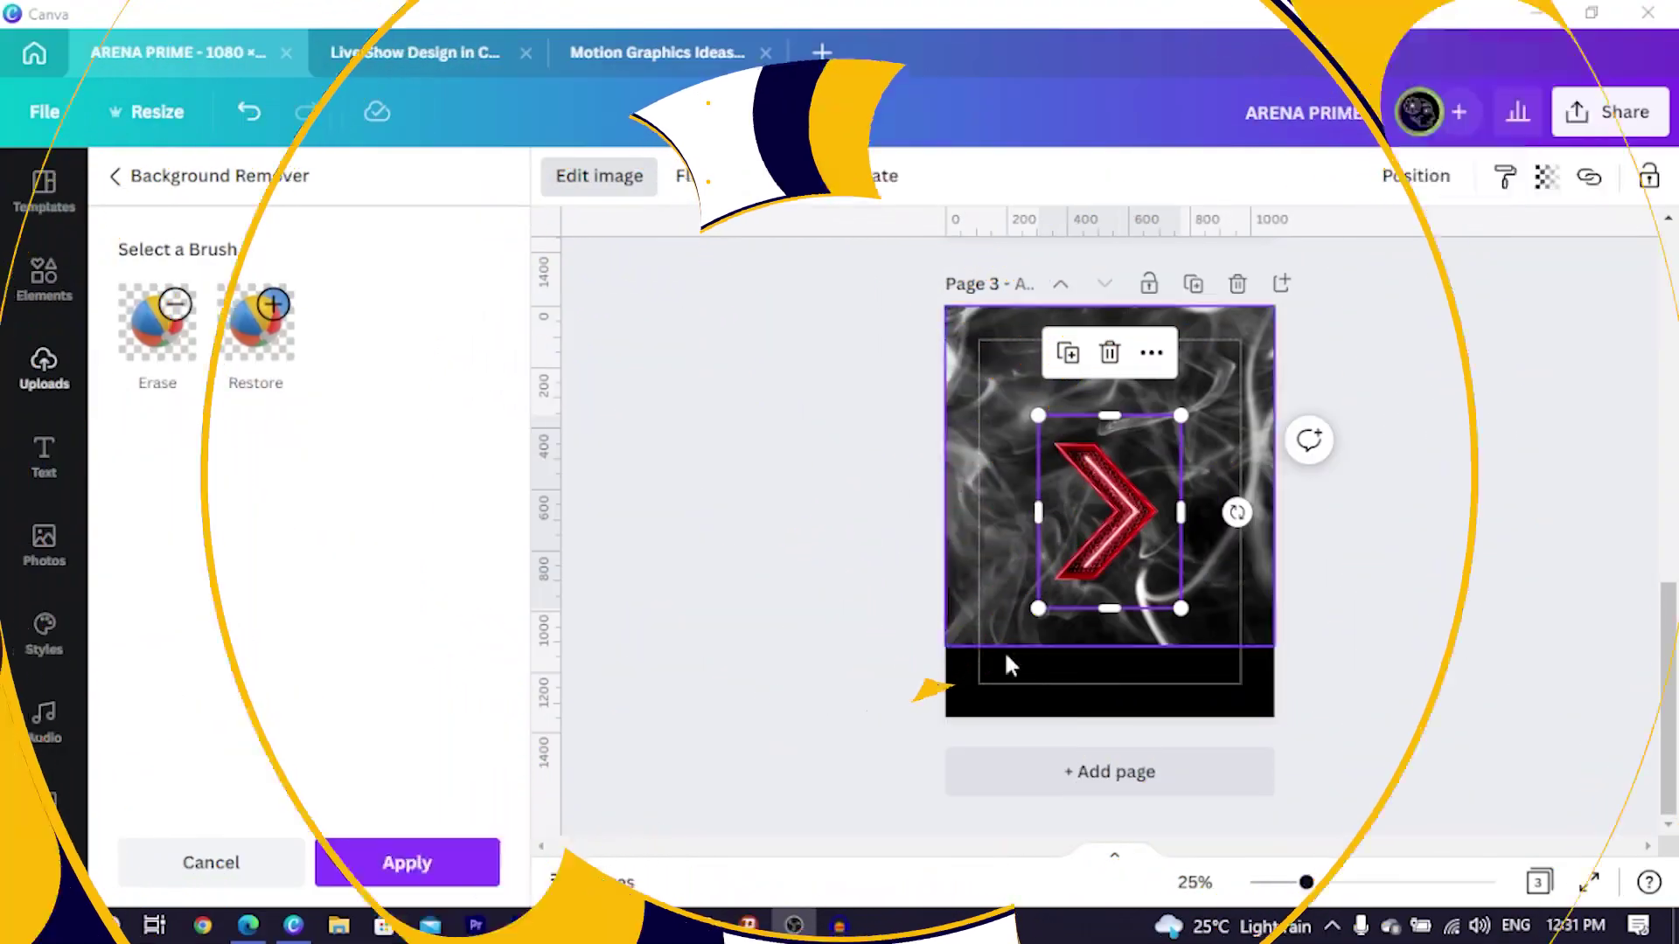
{"action": "left_click_drag", "start_coordinate": [1236, 511], "coordinate": [1091, 376]}
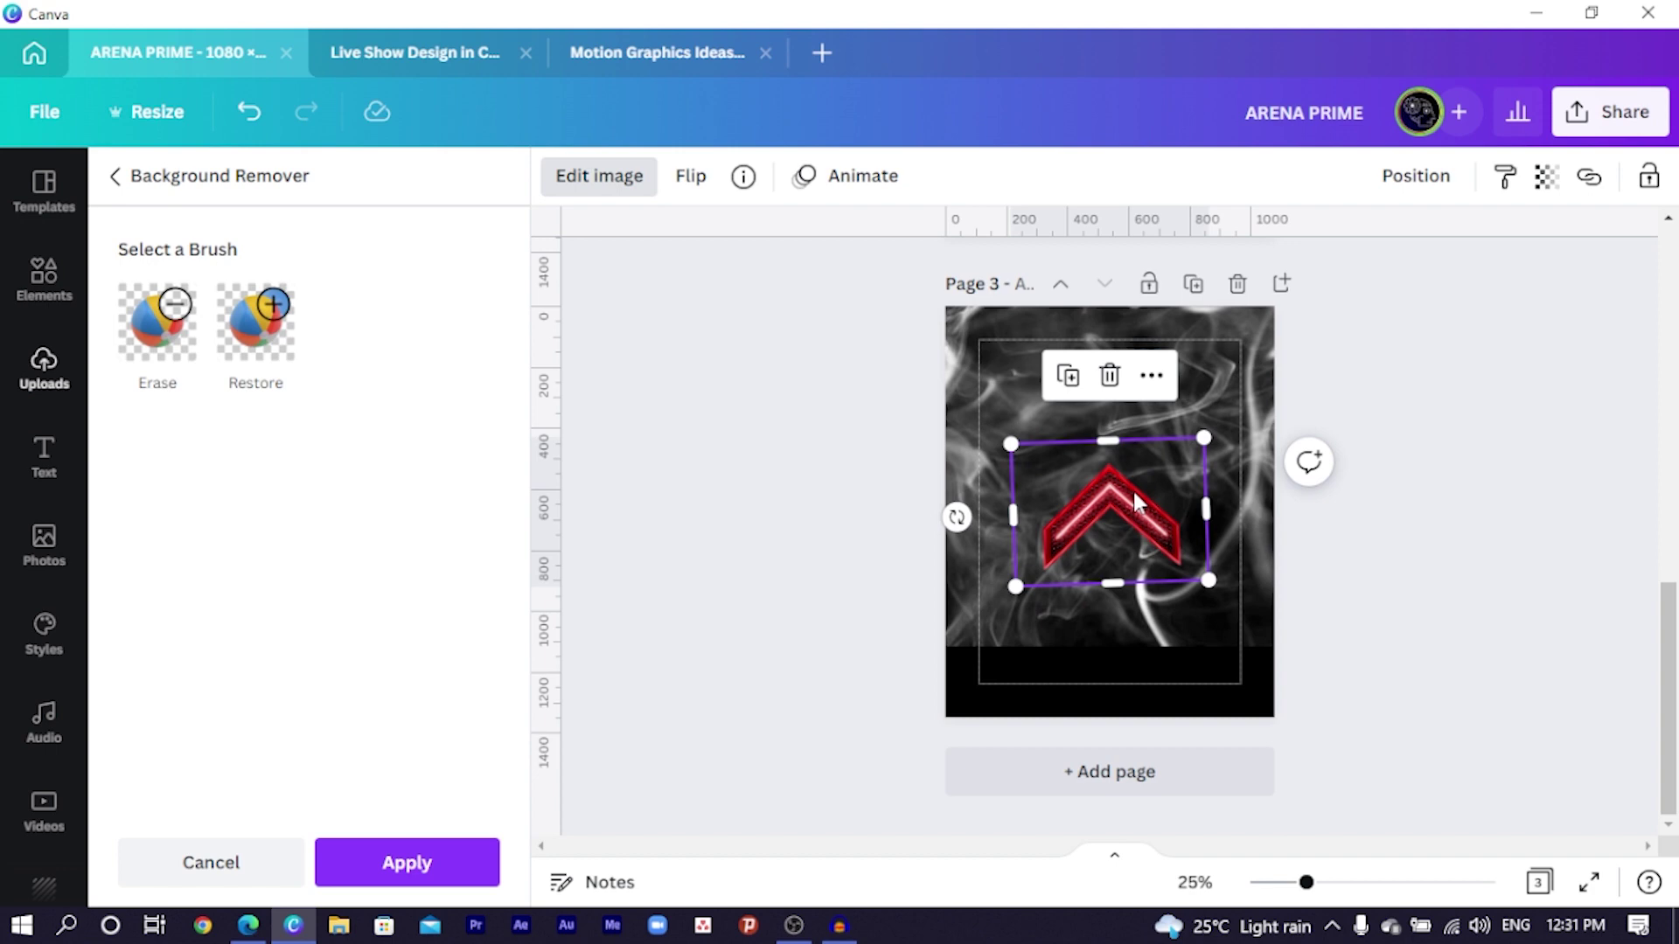
{"action": "left_click_drag", "start_coordinate": [1135, 500], "coordinate": [1131, 674]}
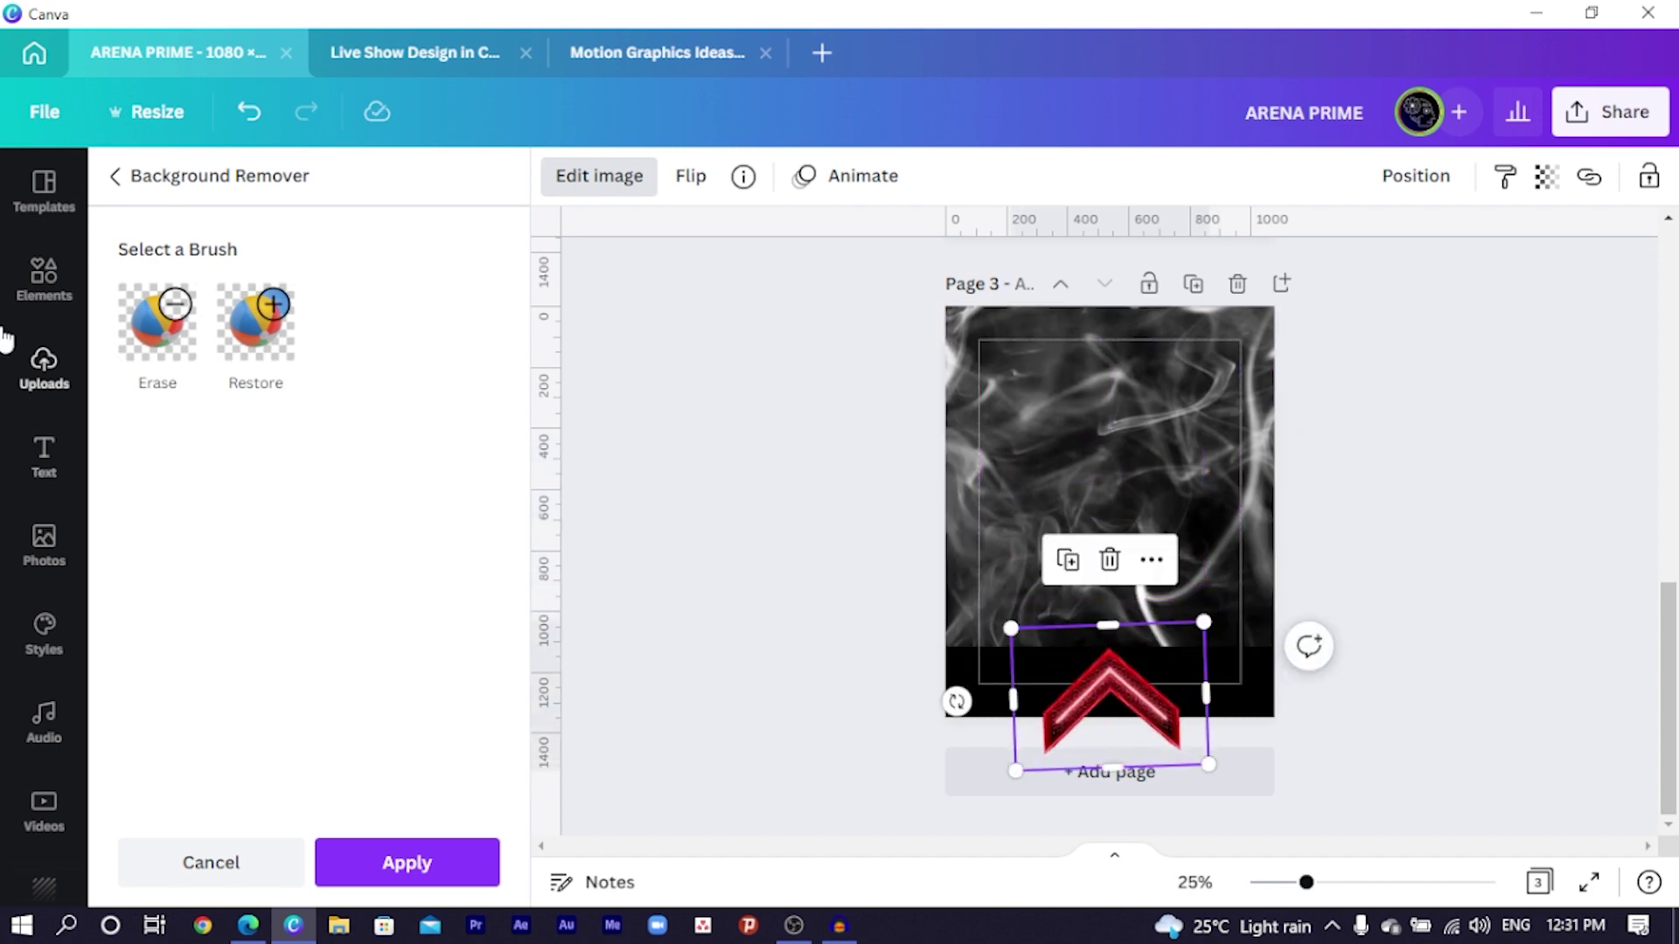
Step: Search photos for 'motor rider' and add the rider on a red motorbike
{"action": "left_click", "coordinate": [42, 549]}
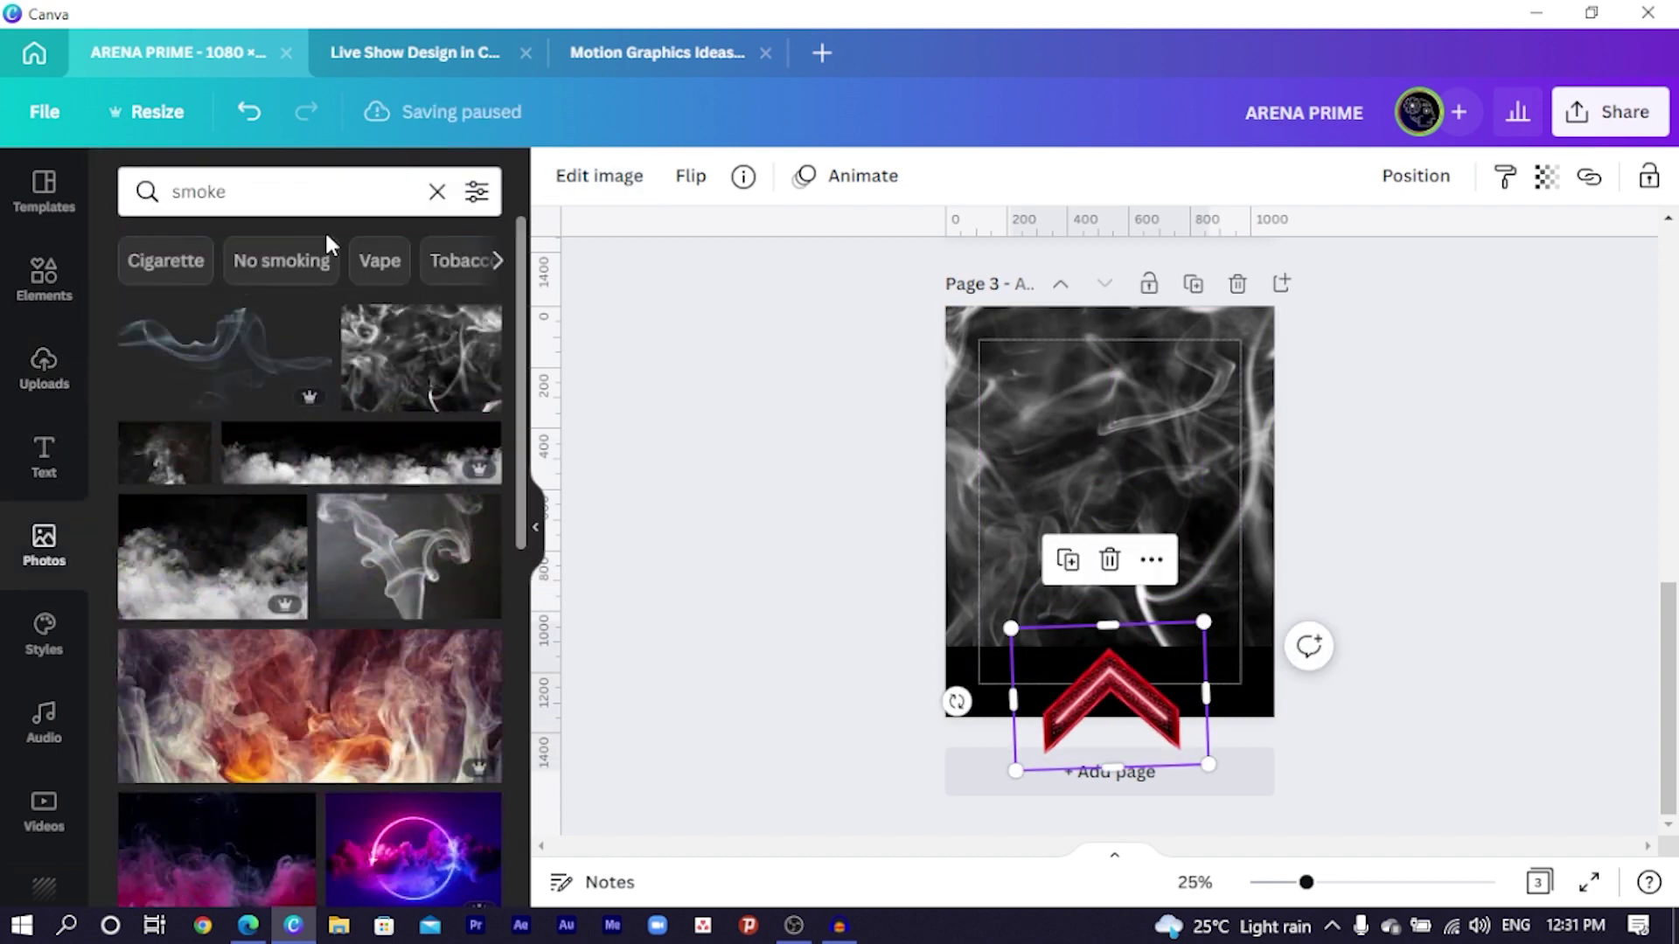
{"action": "left_click", "coordinate": [300, 207]}
{"action": "type", "text": "m"}
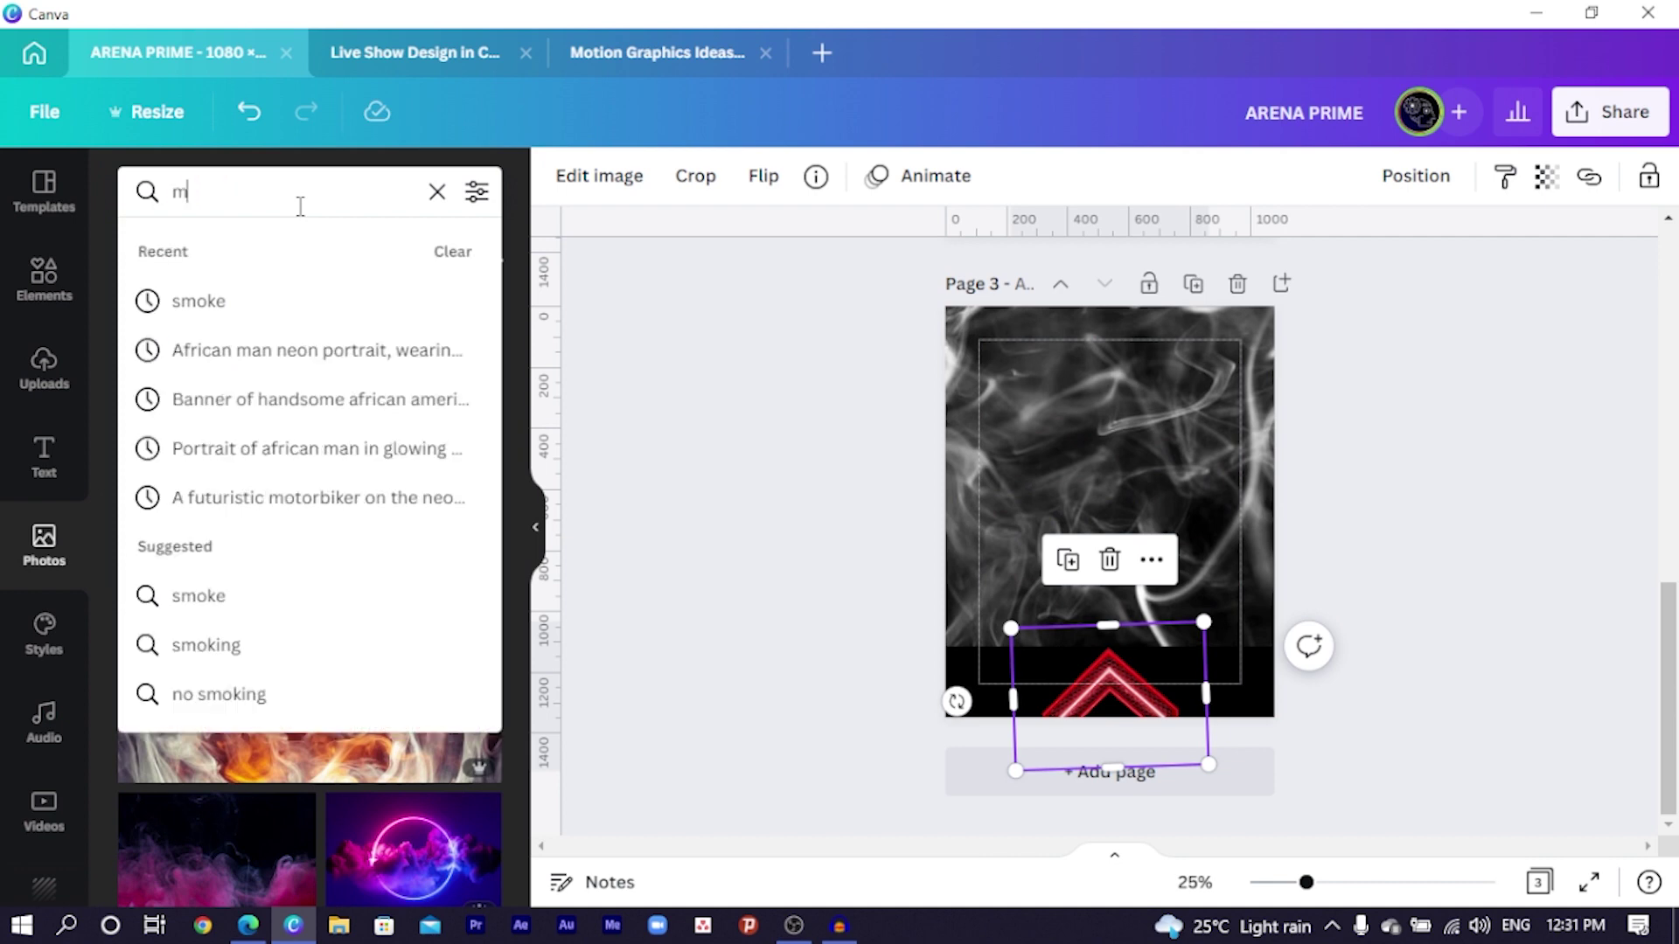
{"action": "type", "text": "otor ride"}
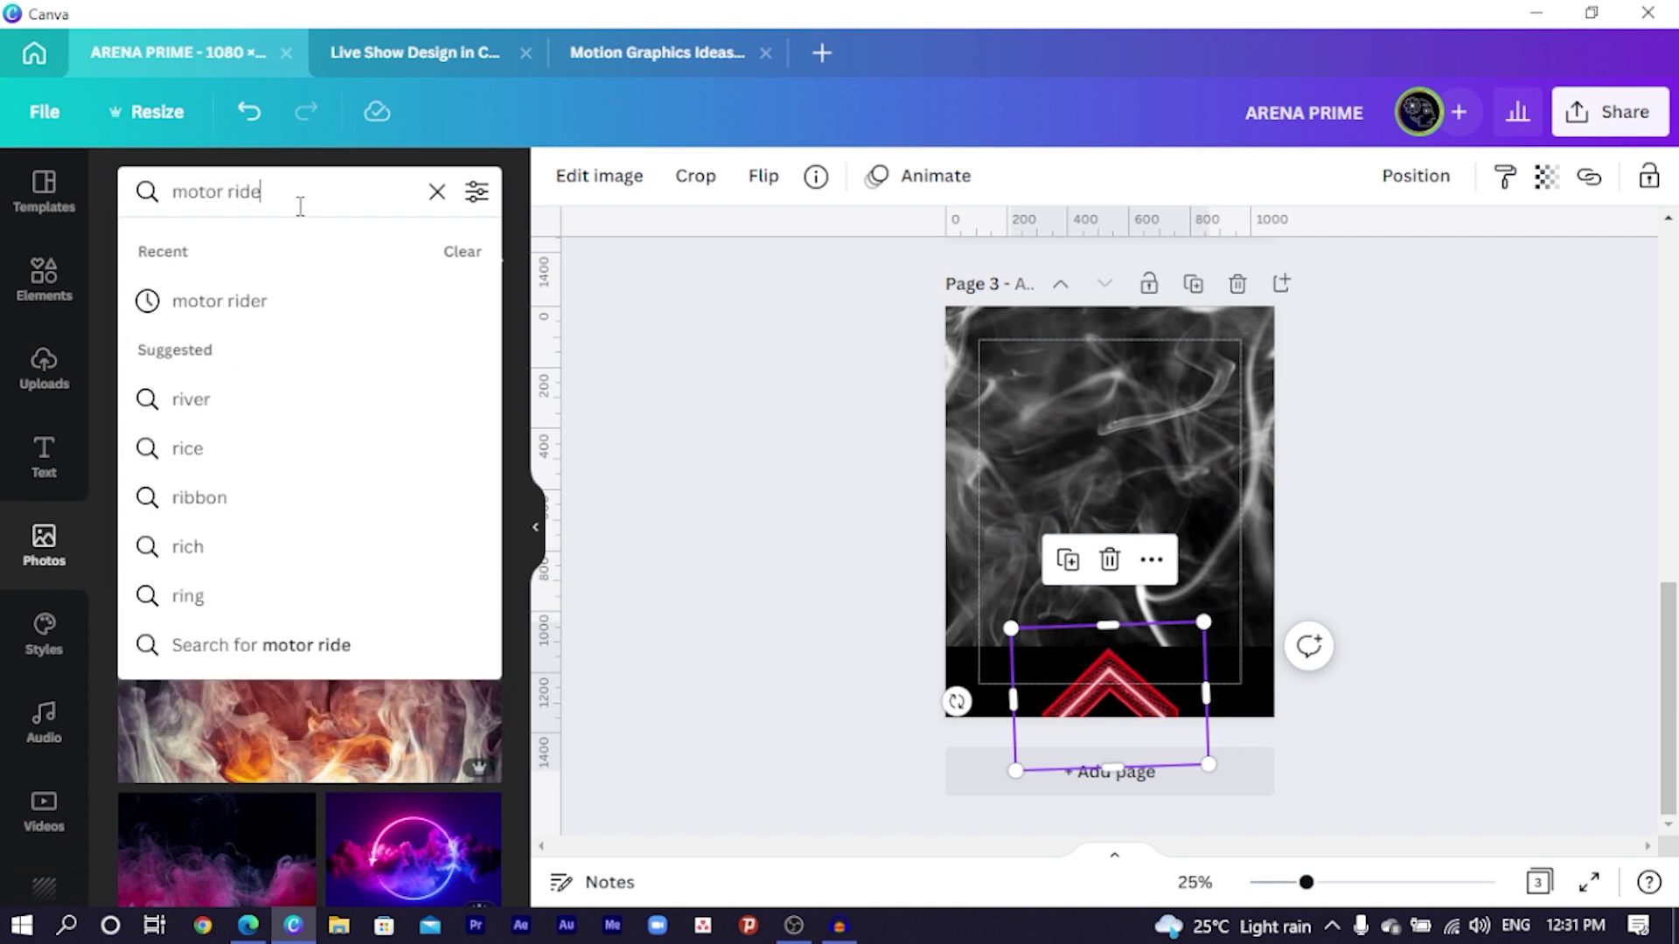
{"action": "type", "text": "r"}
{"action": "key", "text": "Return"}
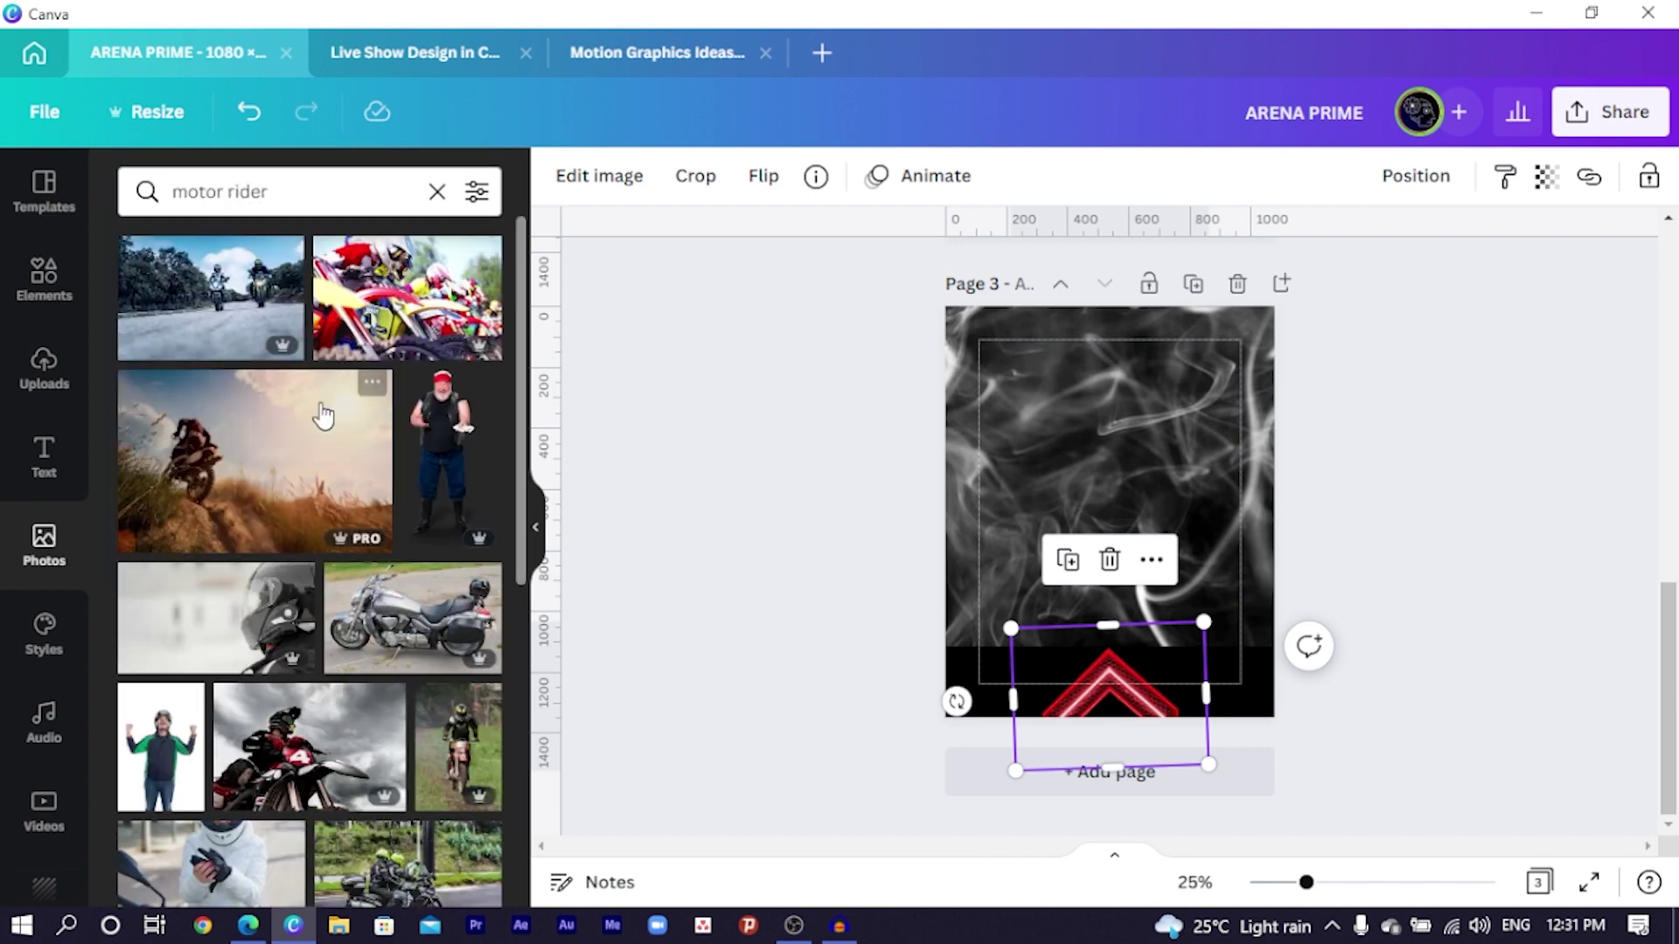
{"action": "scroll", "coordinate": [323, 417], "scroll_direction": "down", "scroll_amount": 10}
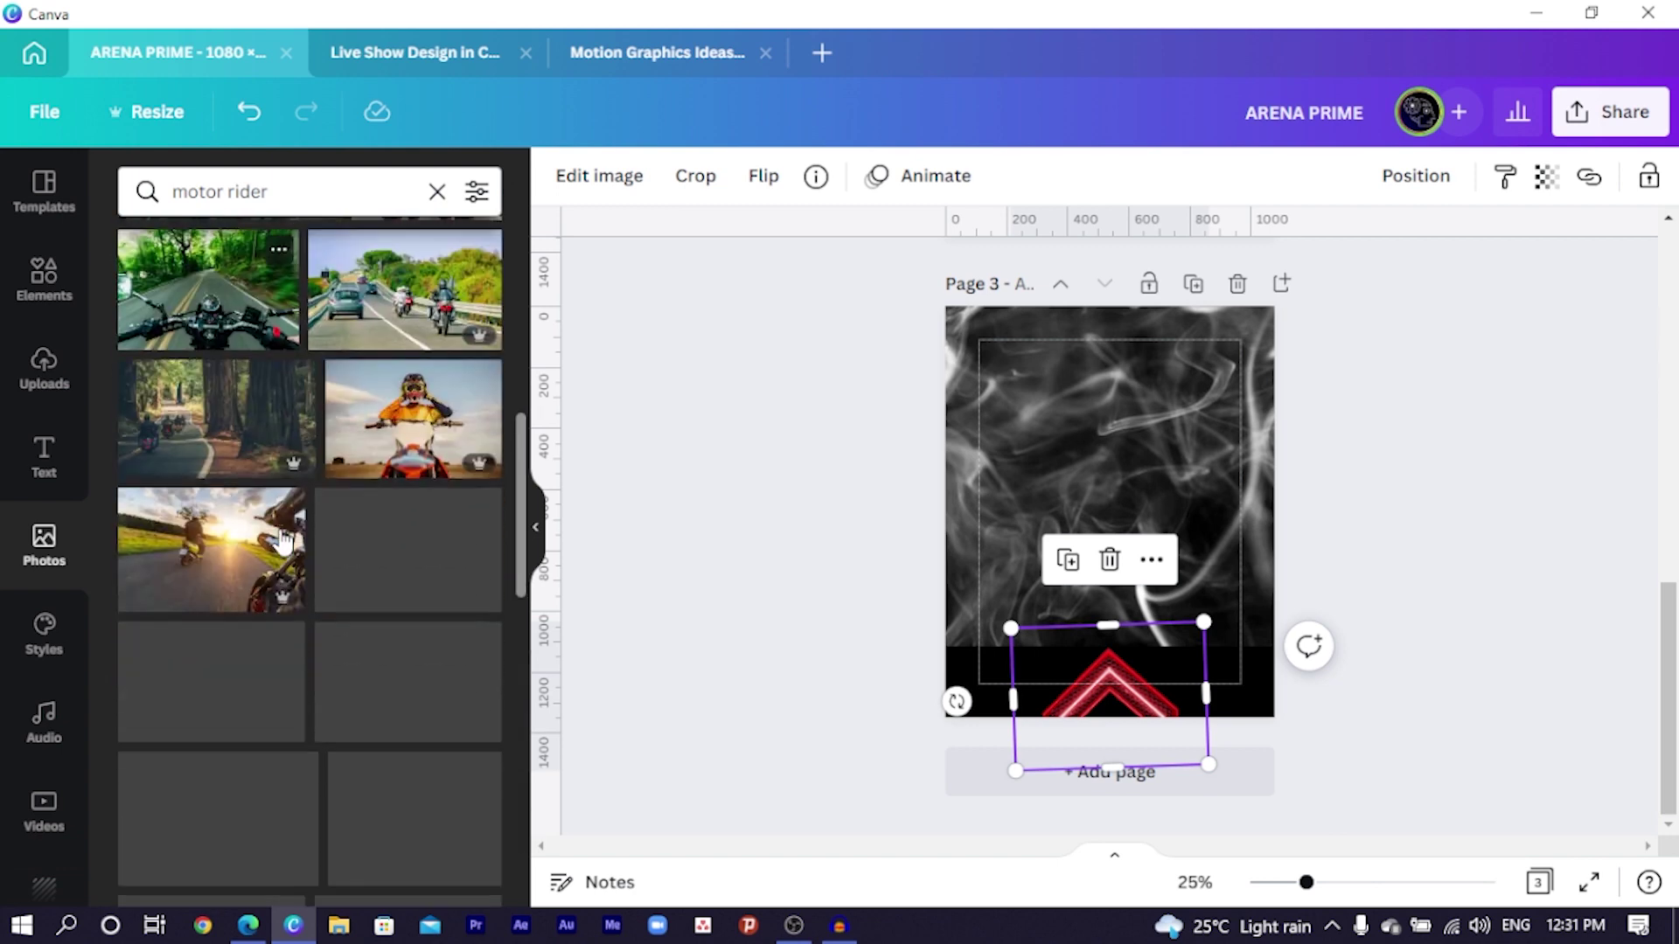
{"action": "scroll", "coordinate": [457, 382], "scroll_direction": "down", "scroll_amount": 1}
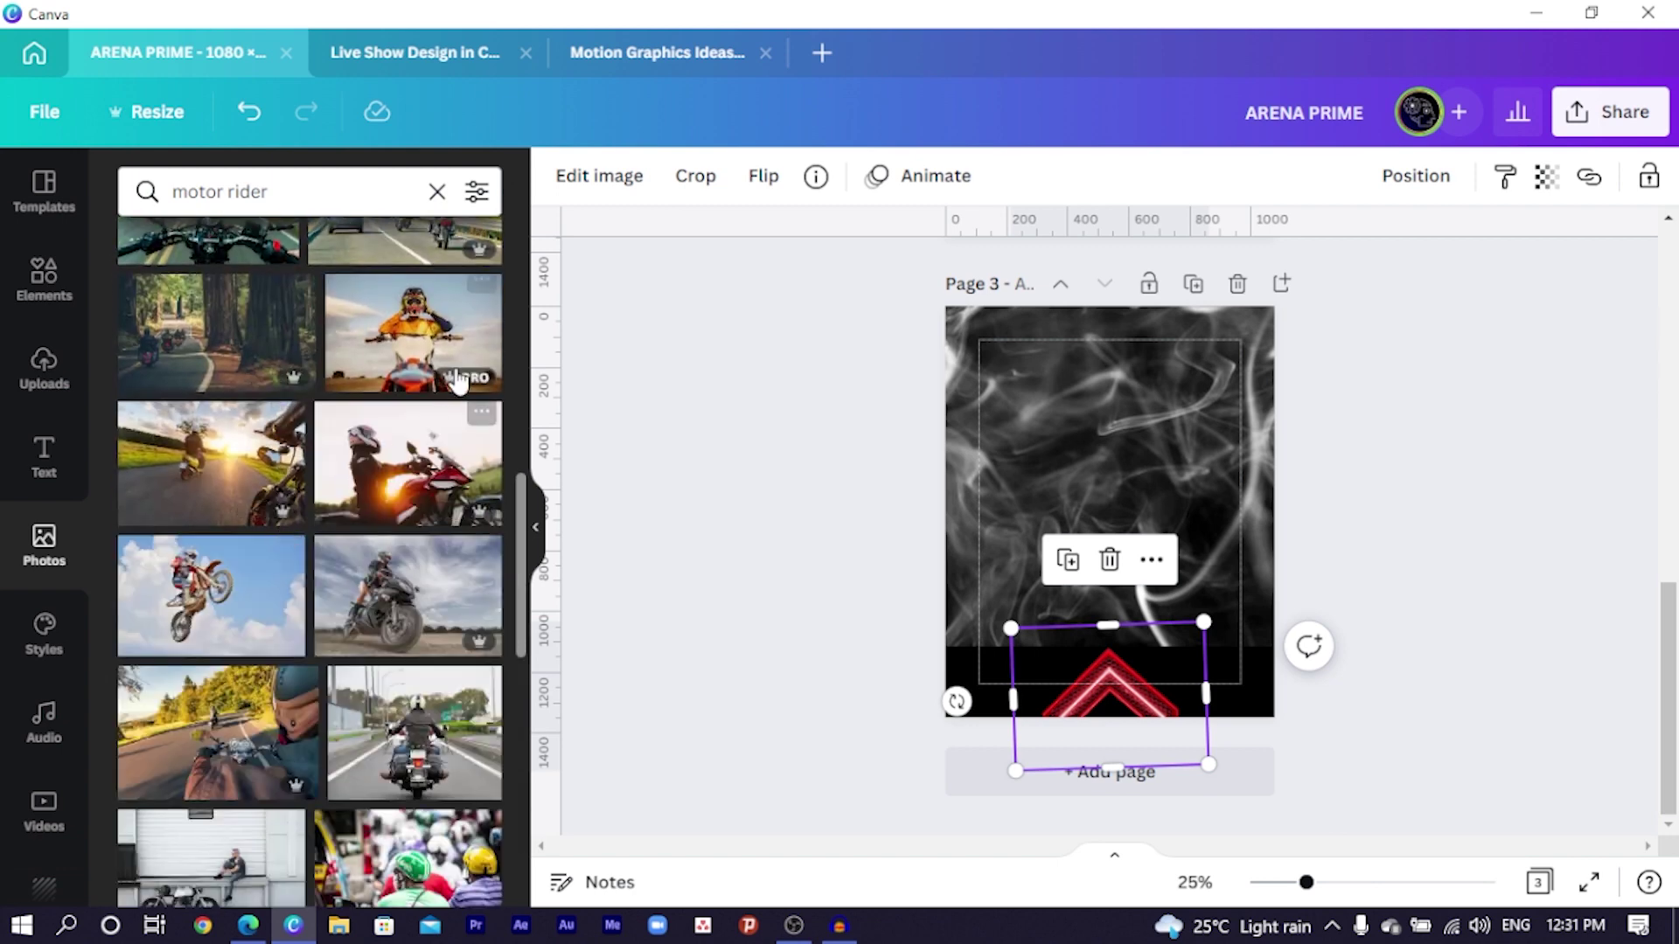
{"action": "left_click", "coordinate": [402, 327]}
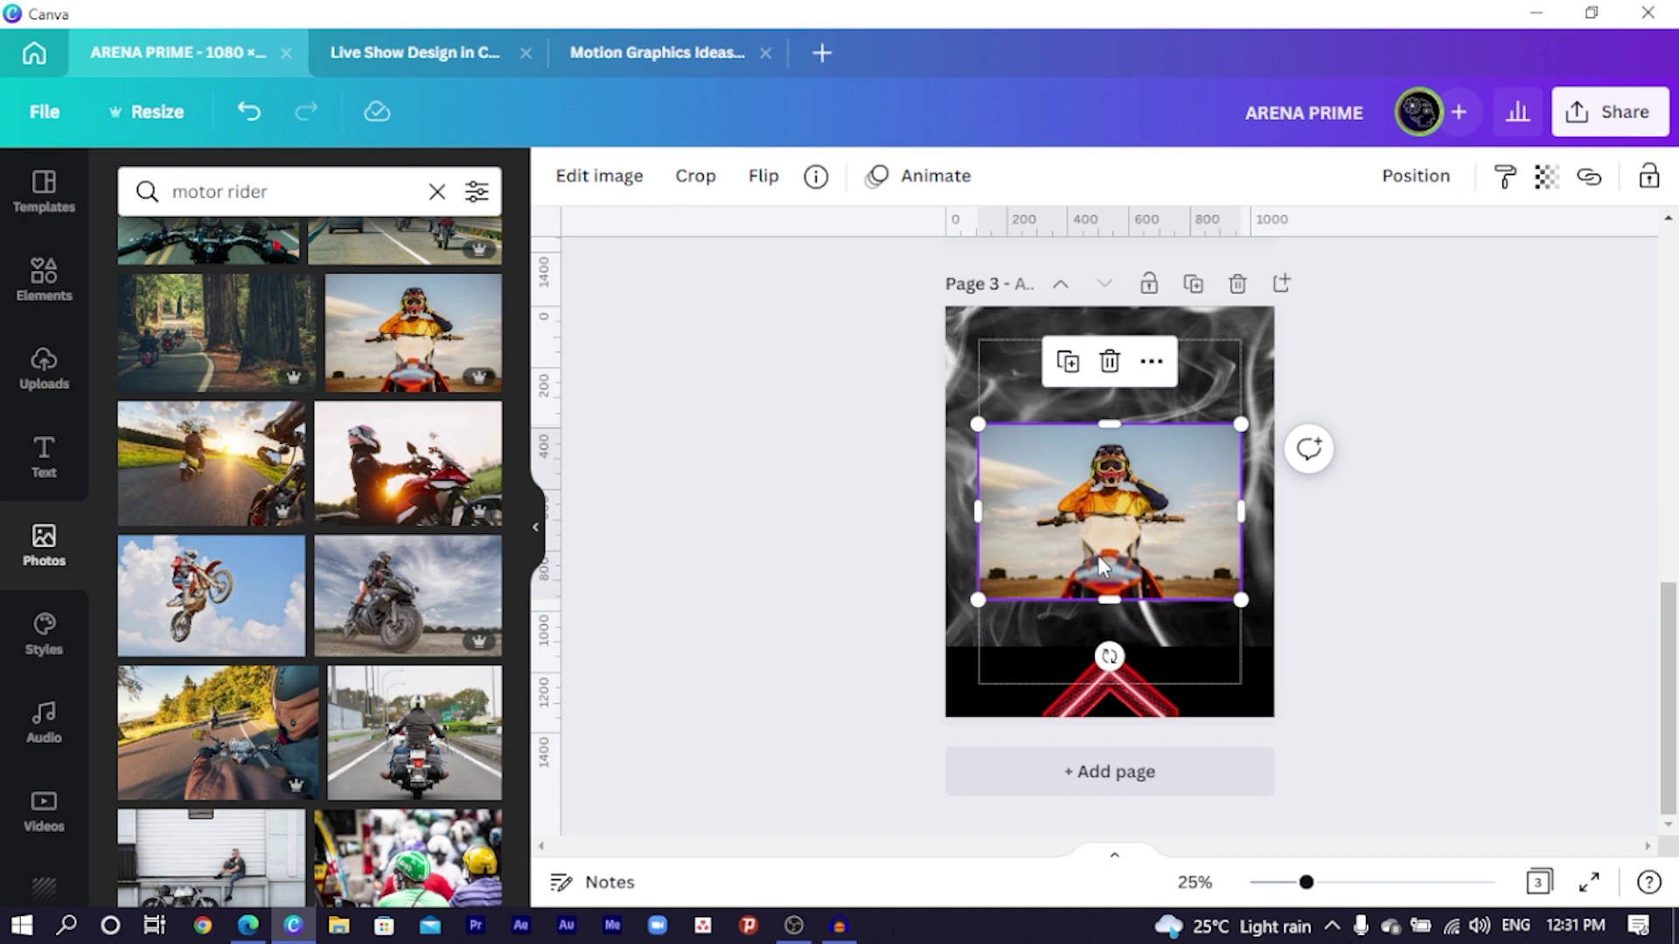
Step: Remove the rider photo's background and nudge it slightly up and right
{"action": "left_click", "coordinate": [575, 191]}
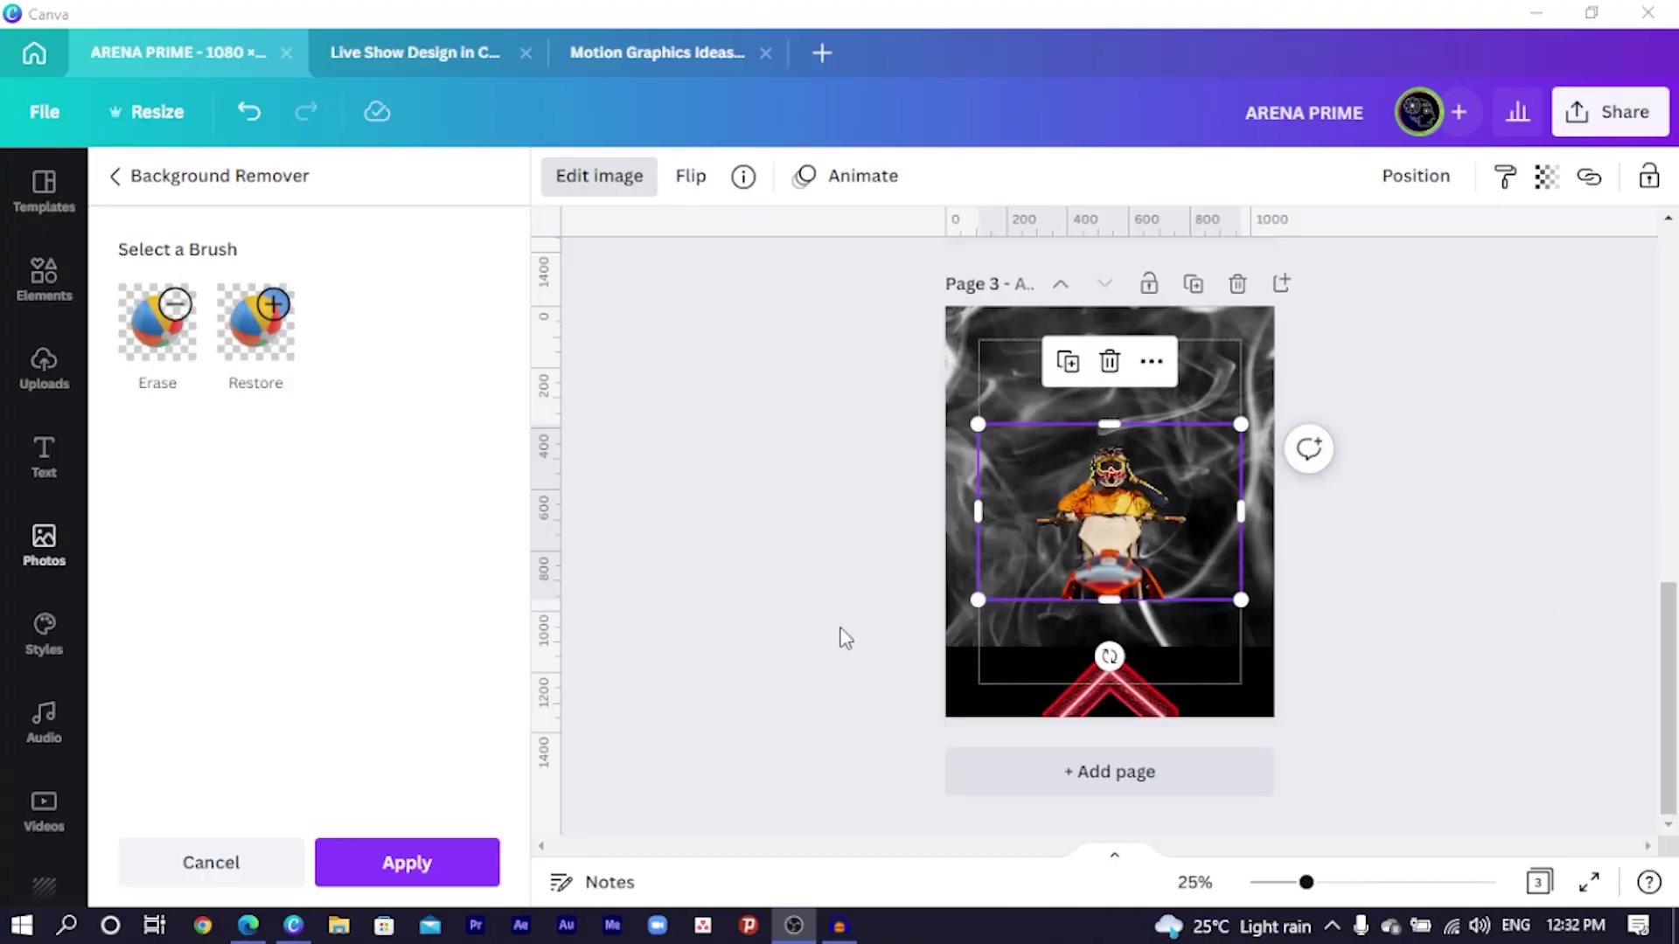
{"action": "left_click", "coordinate": [379, 874]}
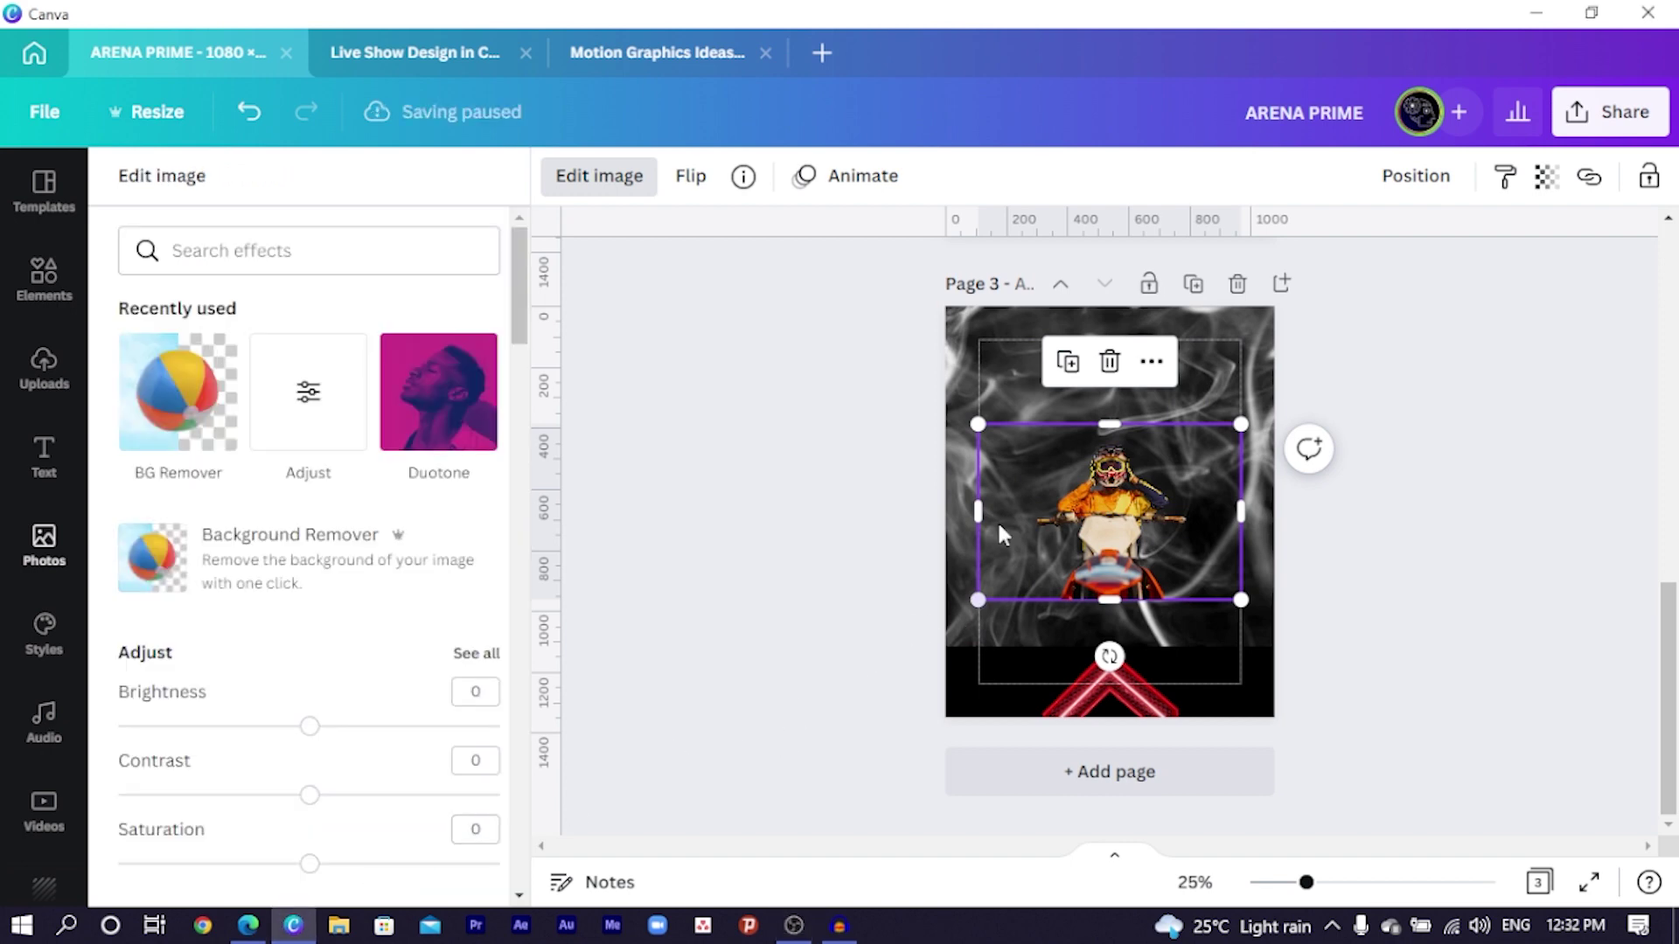
{"action": "left_click_drag", "start_coordinate": [1060, 522], "coordinate": [1084, 494]}
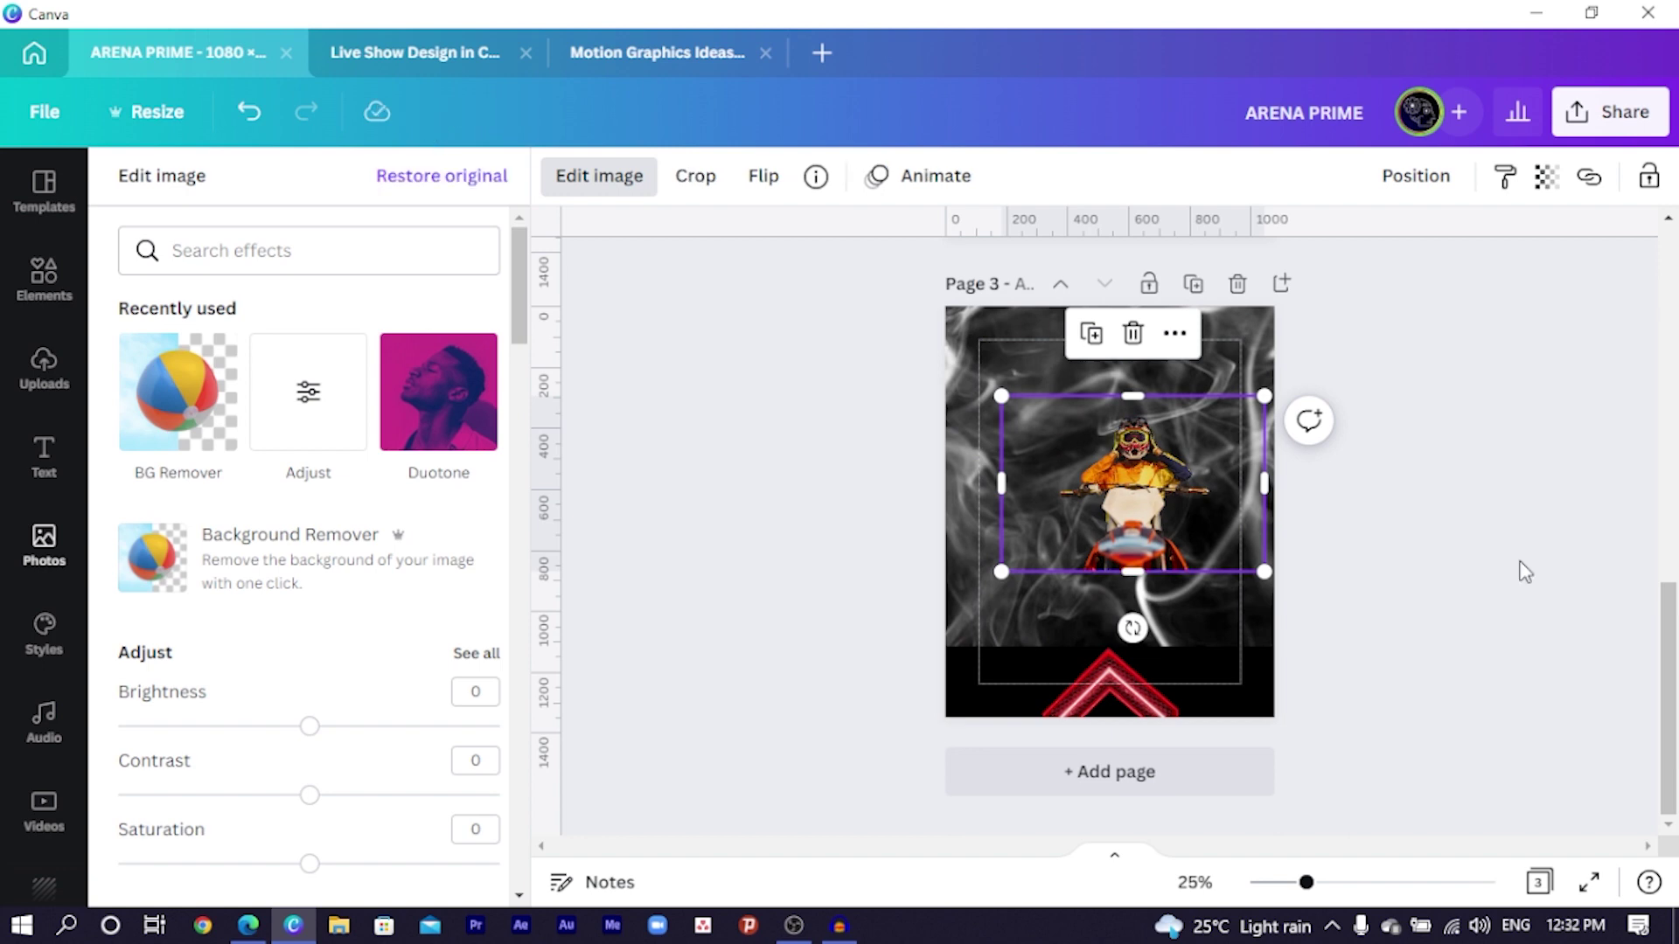
Step: Resize, crop and reposition the rider cut-out on the page
{"action": "key", "text": "ctrl+z"}
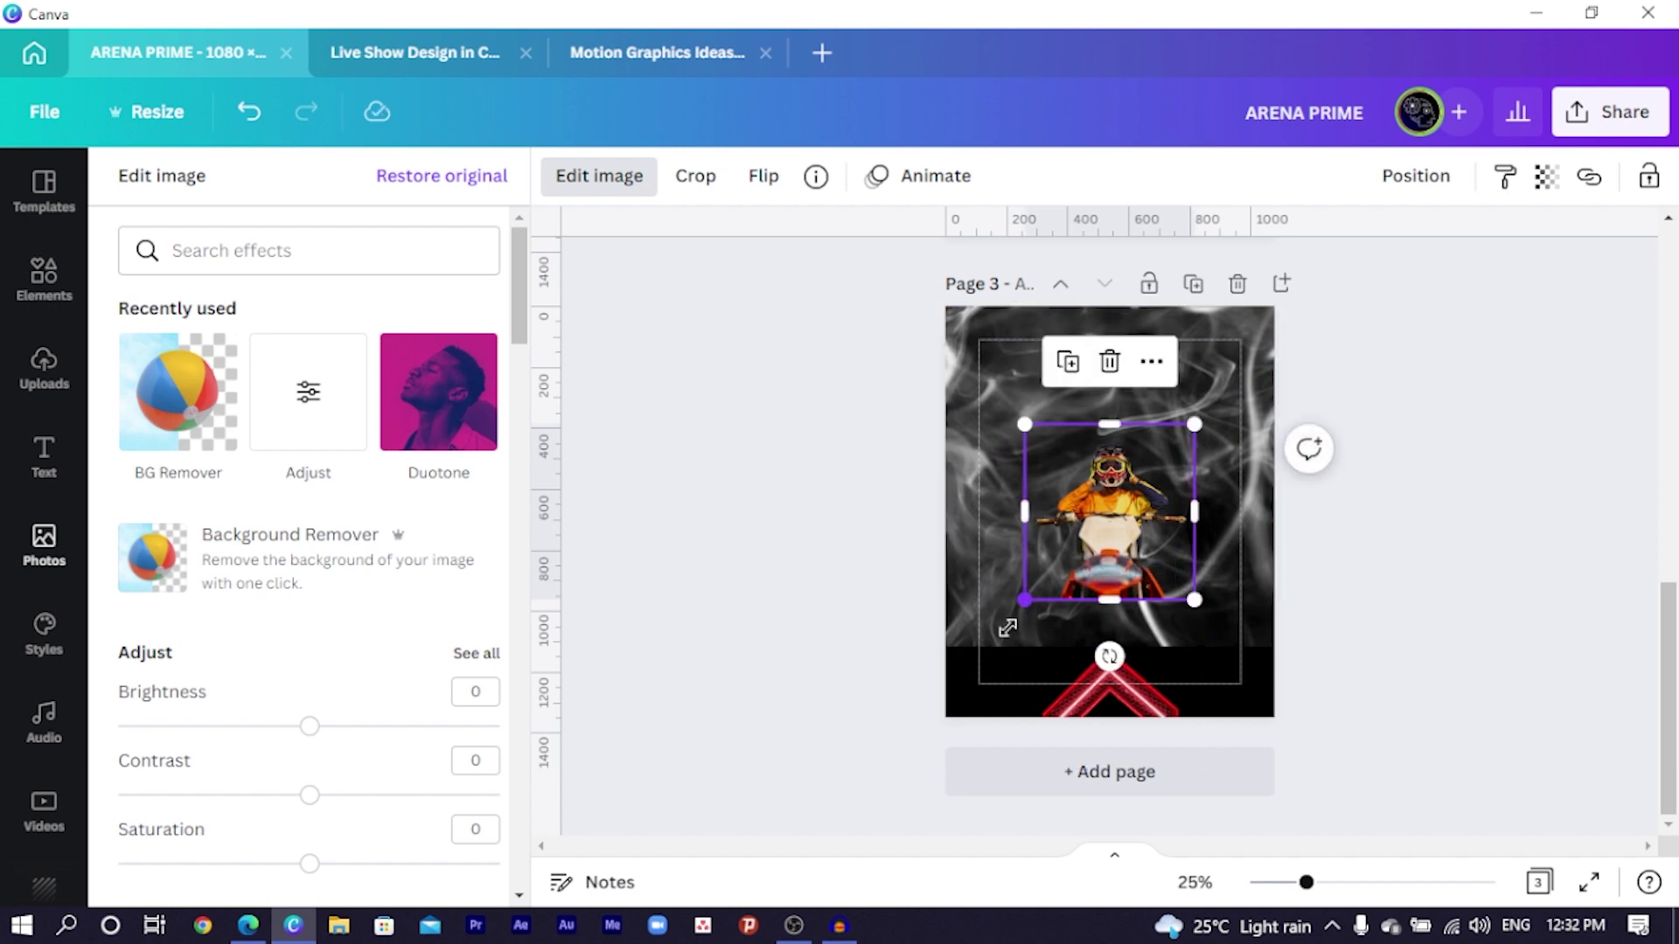
{"action": "left_click_drag", "start_coordinate": [1007, 627], "coordinate": [929, 742]}
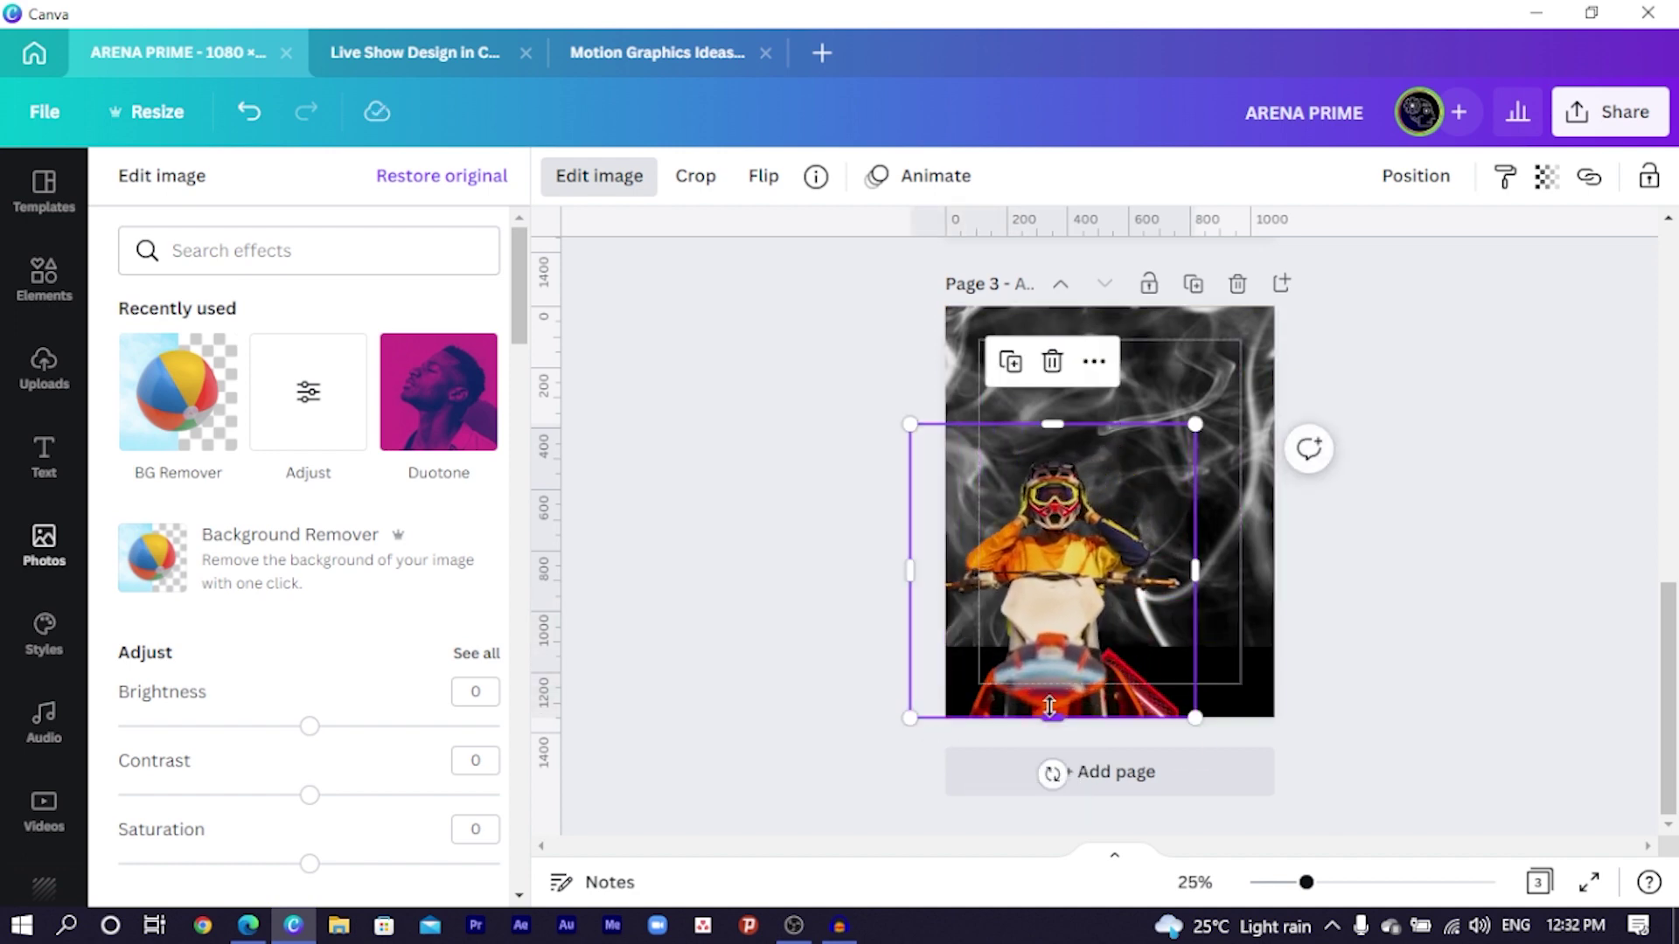
{"action": "left_click_drag", "start_coordinate": [1049, 707], "coordinate": [1113, 694]}
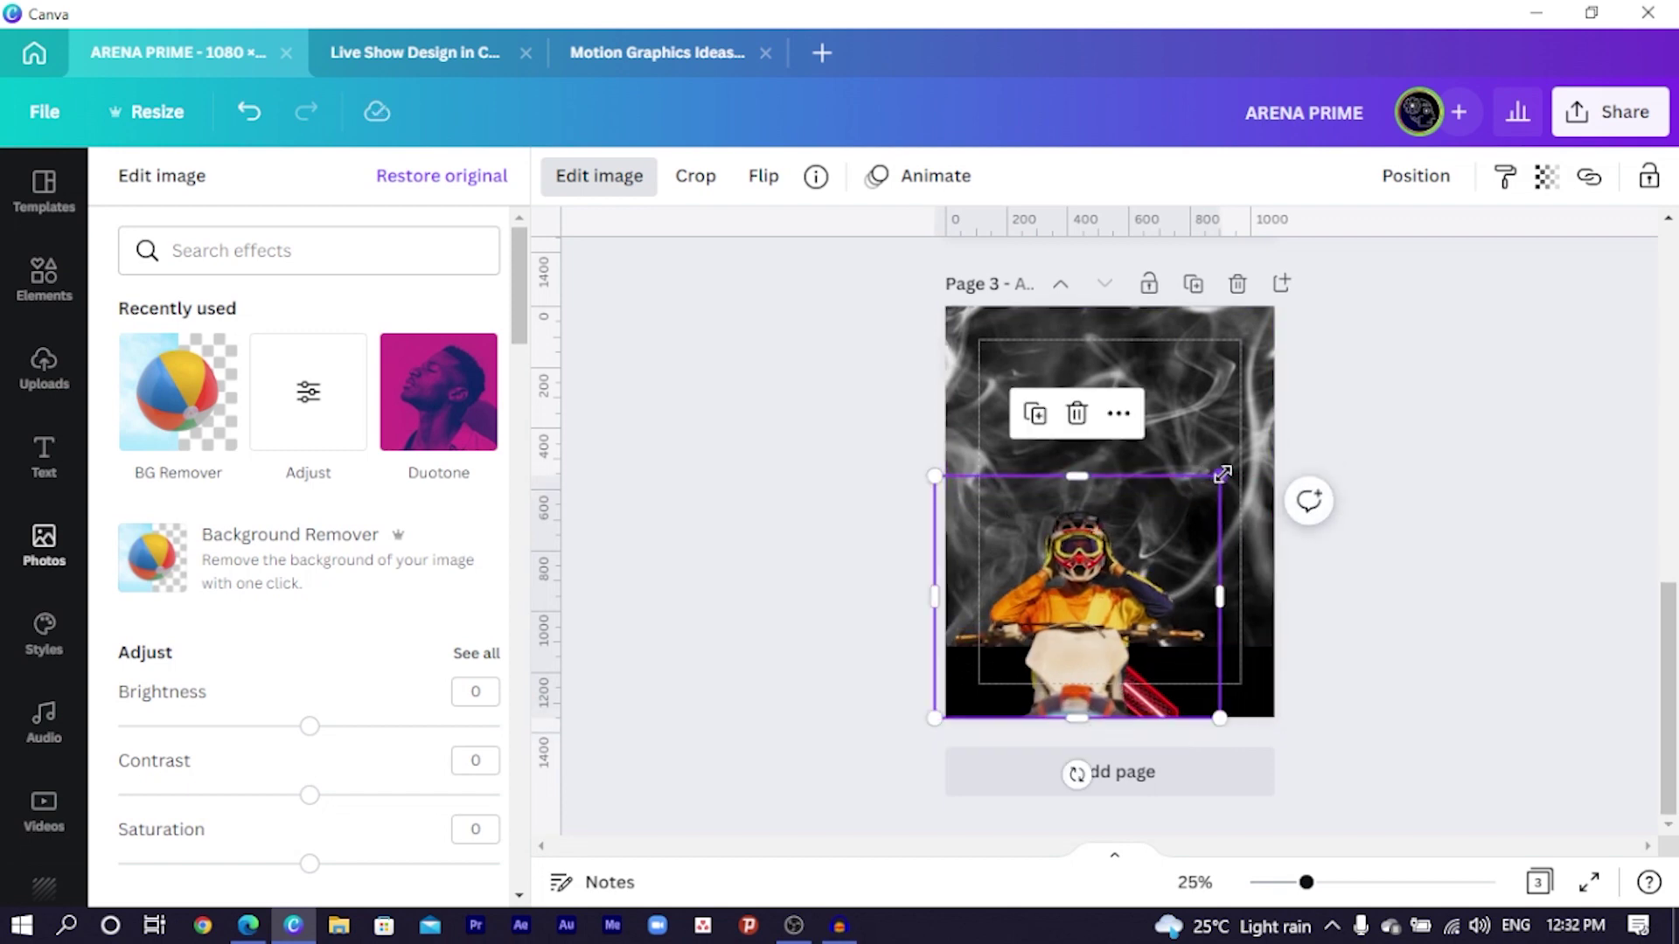
{"action": "left_click_drag", "start_coordinate": [1222, 473], "coordinate": [1378, 338]}
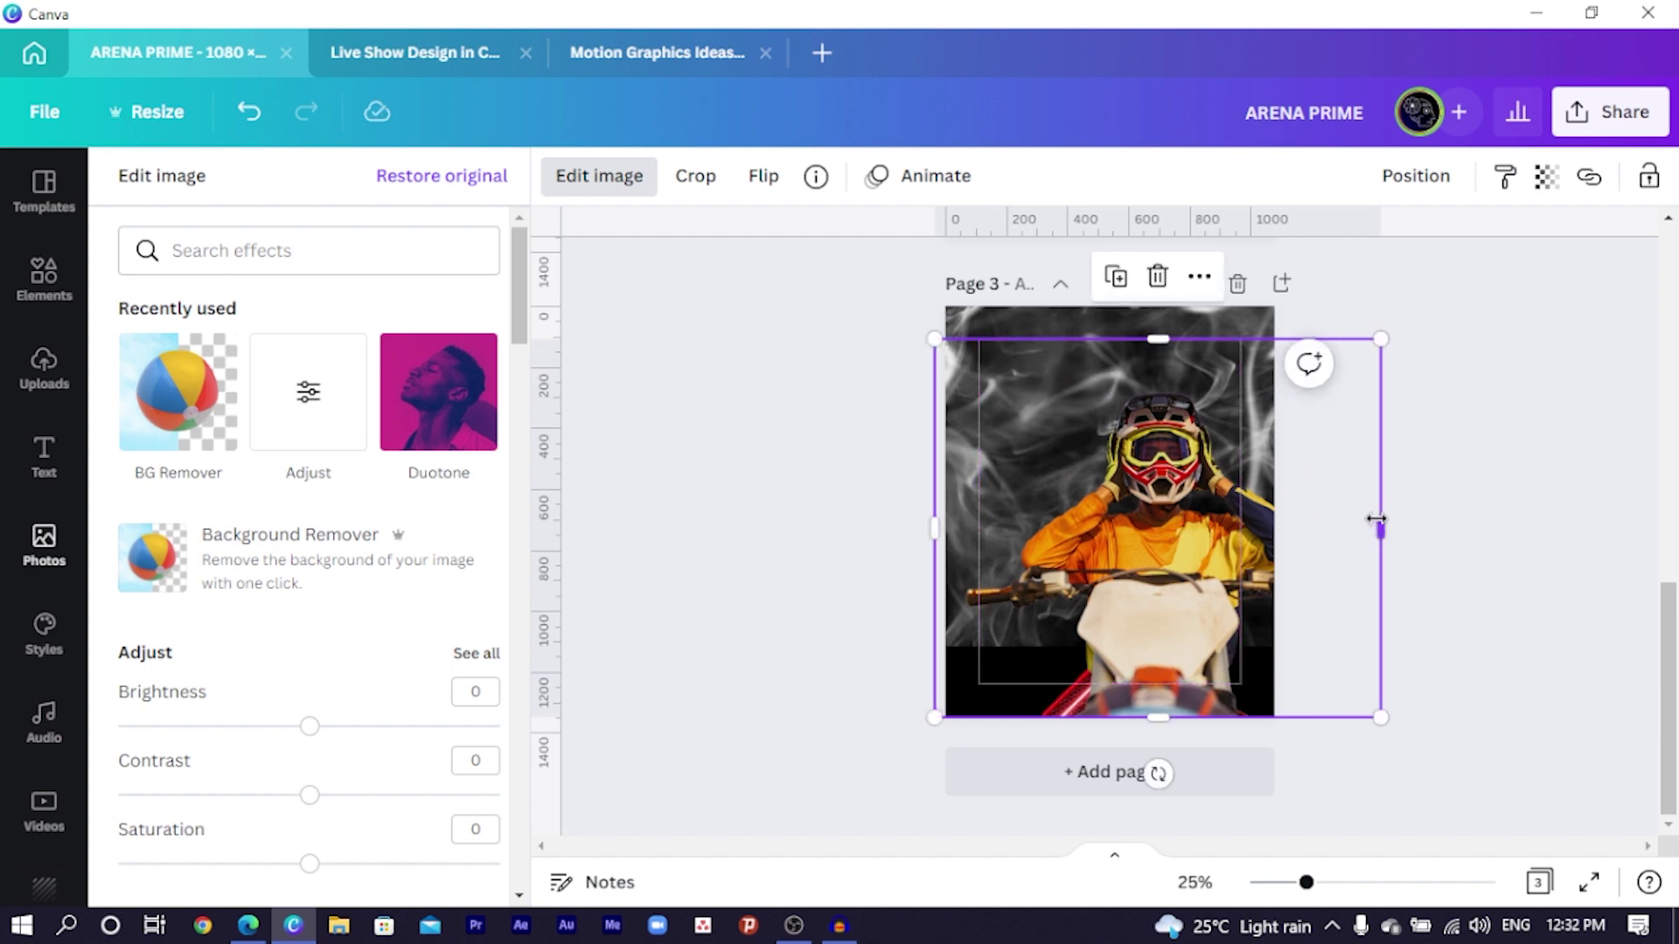
{"action": "left_click_drag", "start_coordinate": [1376, 519], "coordinate": [1338, 528]}
{"action": "left_click_drag", "start_coordinate": [1120, 532], "coordinate": [1093, 530]}
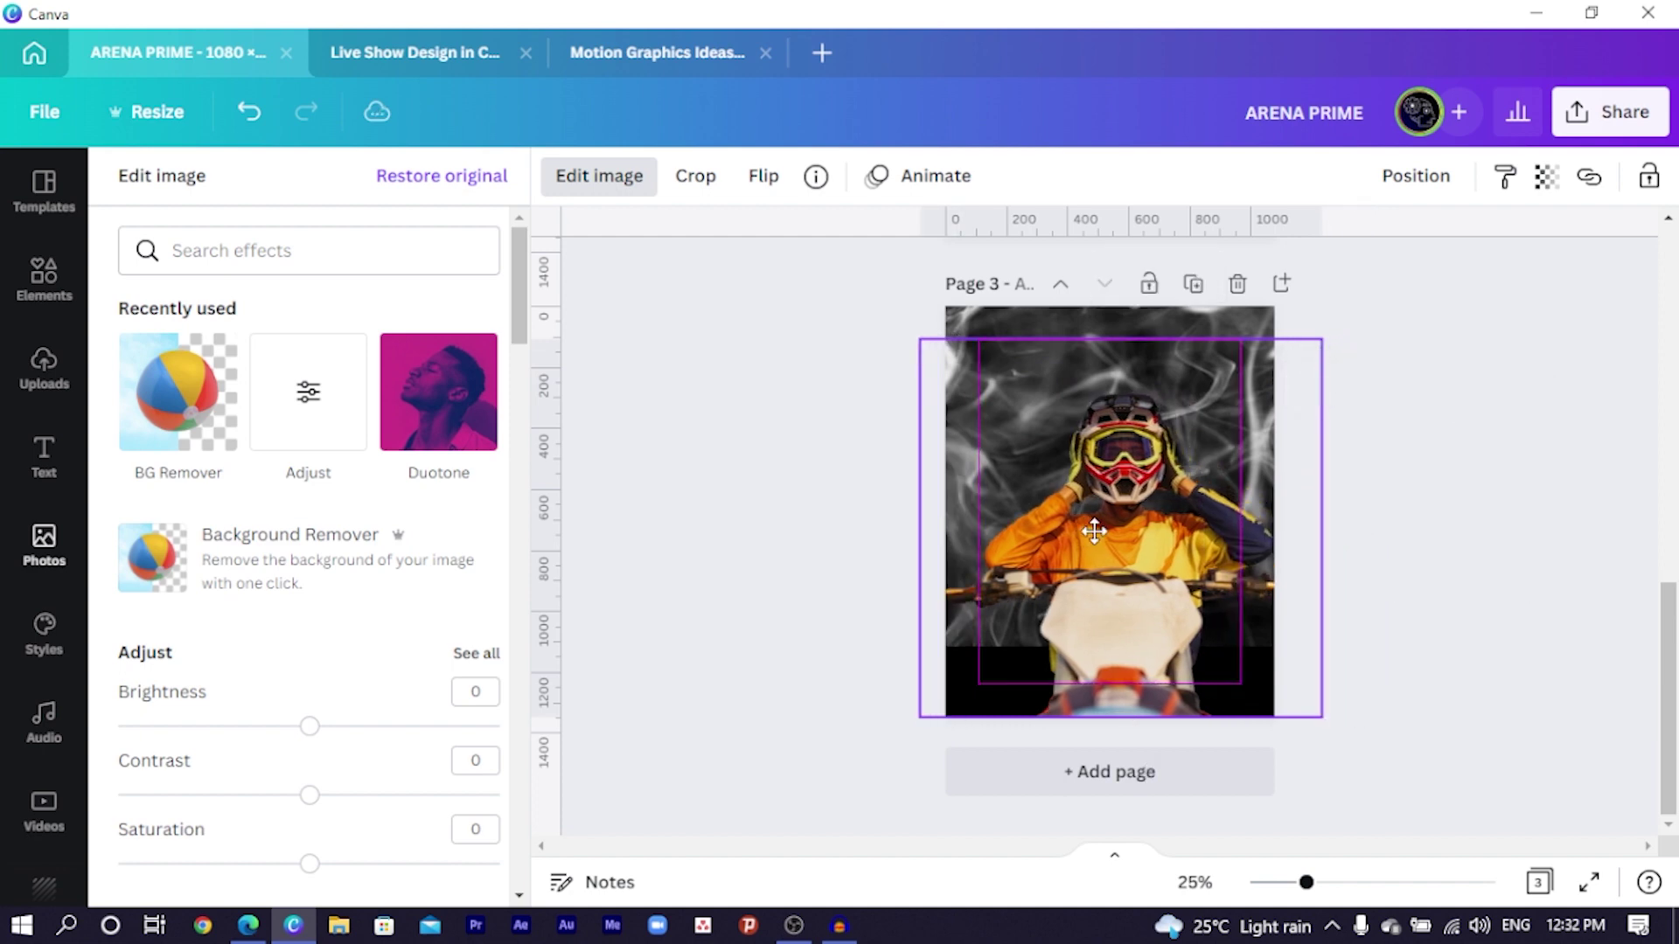
{"action": "left_click_drag", "start_coordinate": [917, 718], "coordinate": [988, 696]}
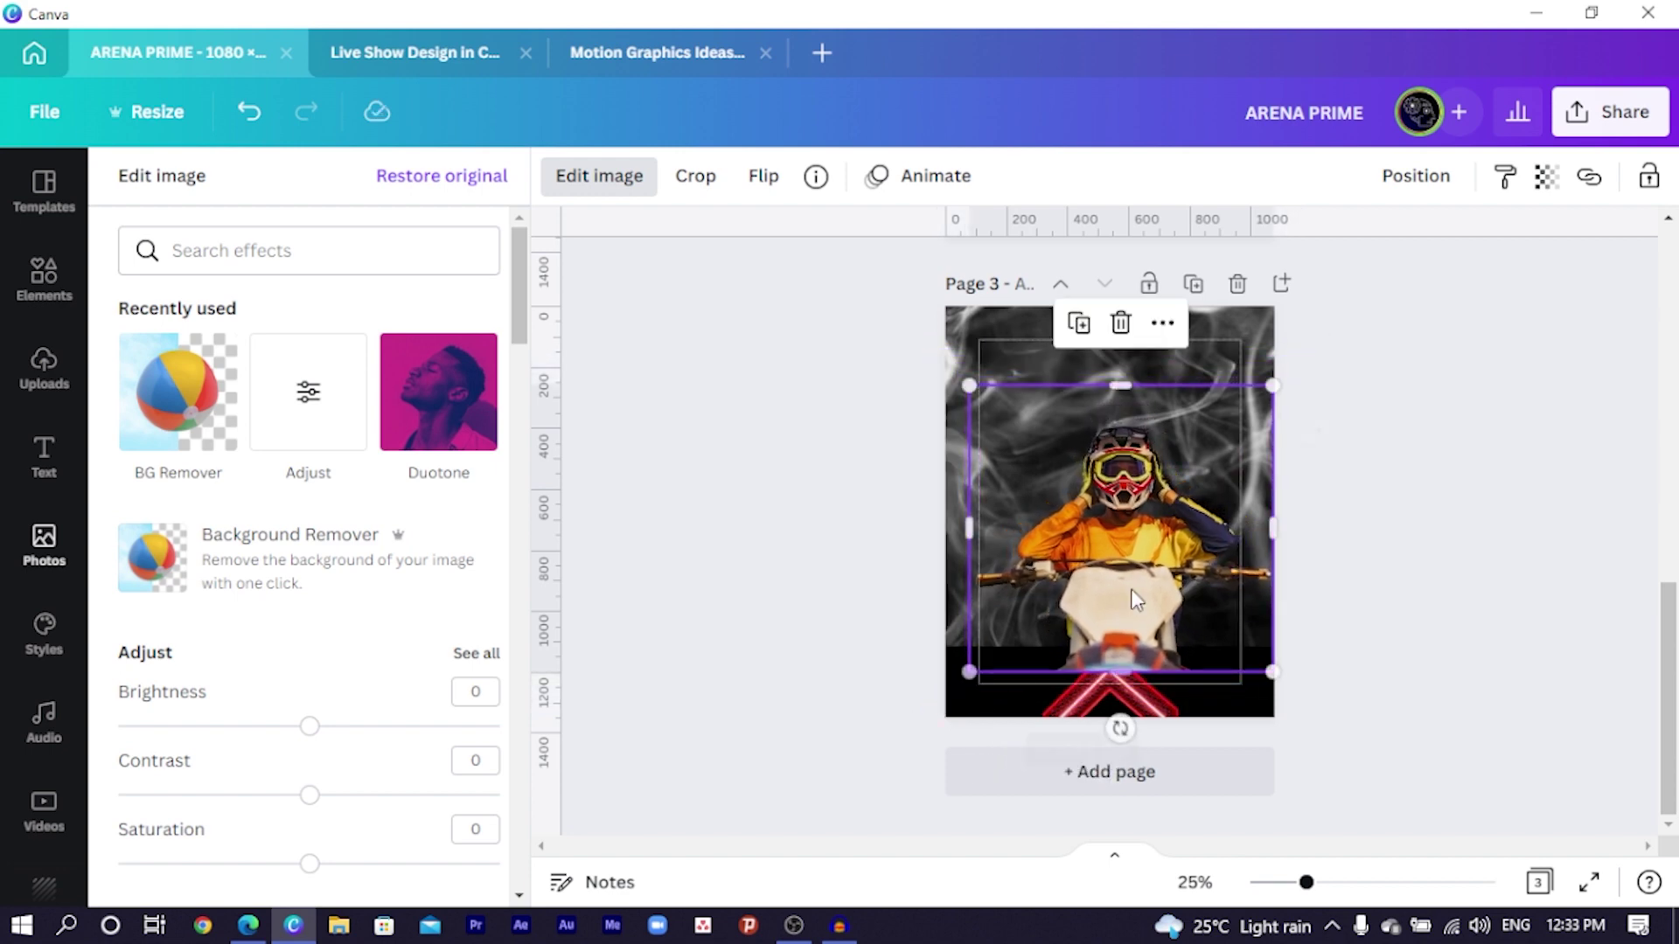
{"action": "left_click_drag", "start_coordinate": [1133, 591], "coordinate": [1124, 638]}
{"action": "left_click", "coordinate": [1031, 653]}
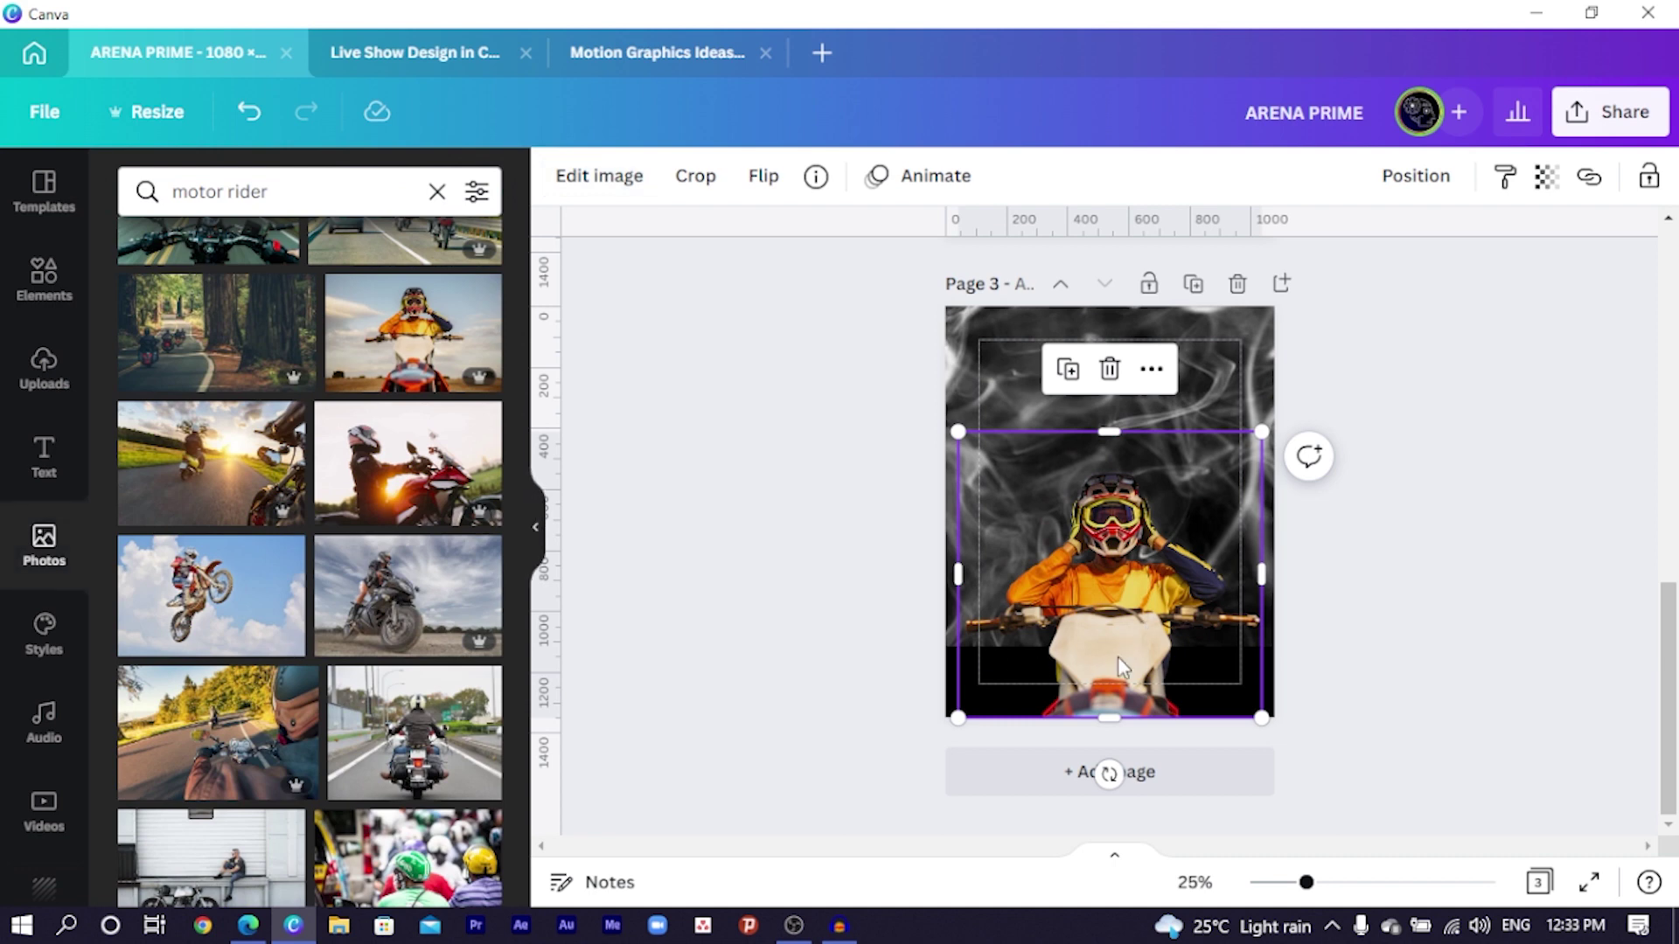
Step: Send the smoke background to the back so it sits behind the rider
{"action": "right_click", "coordinate": [1134, 313]}
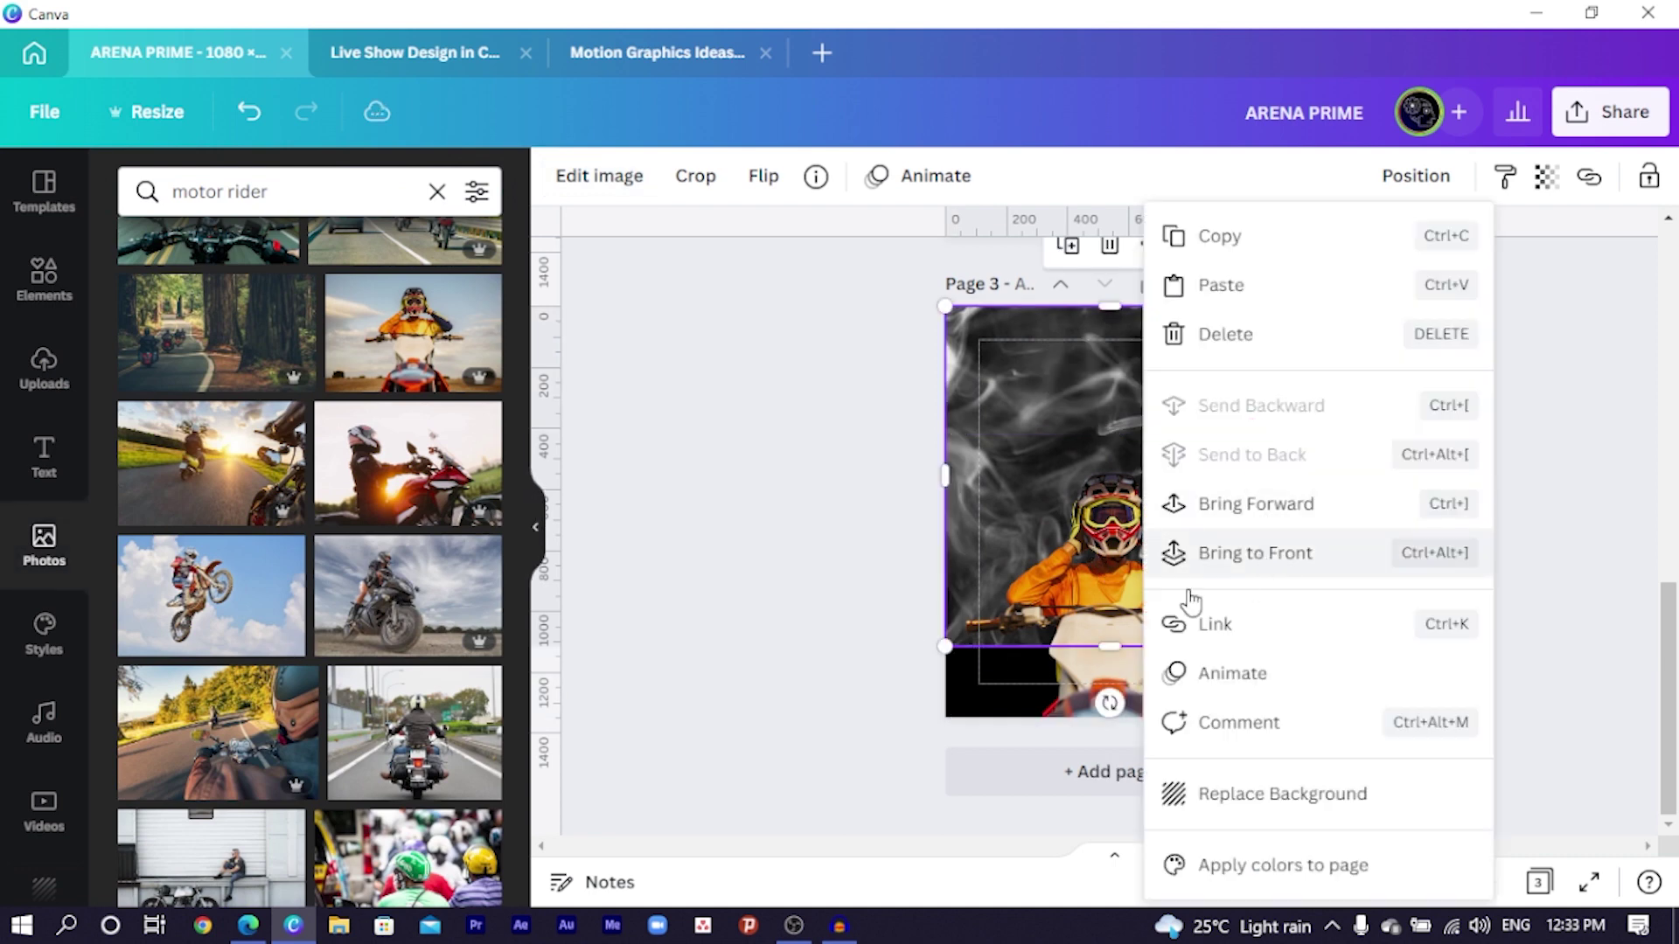
{"action": "left_click", "coordinate": [877, 536]}
{"action": "right_click", "coordinate": [1157, 656]}
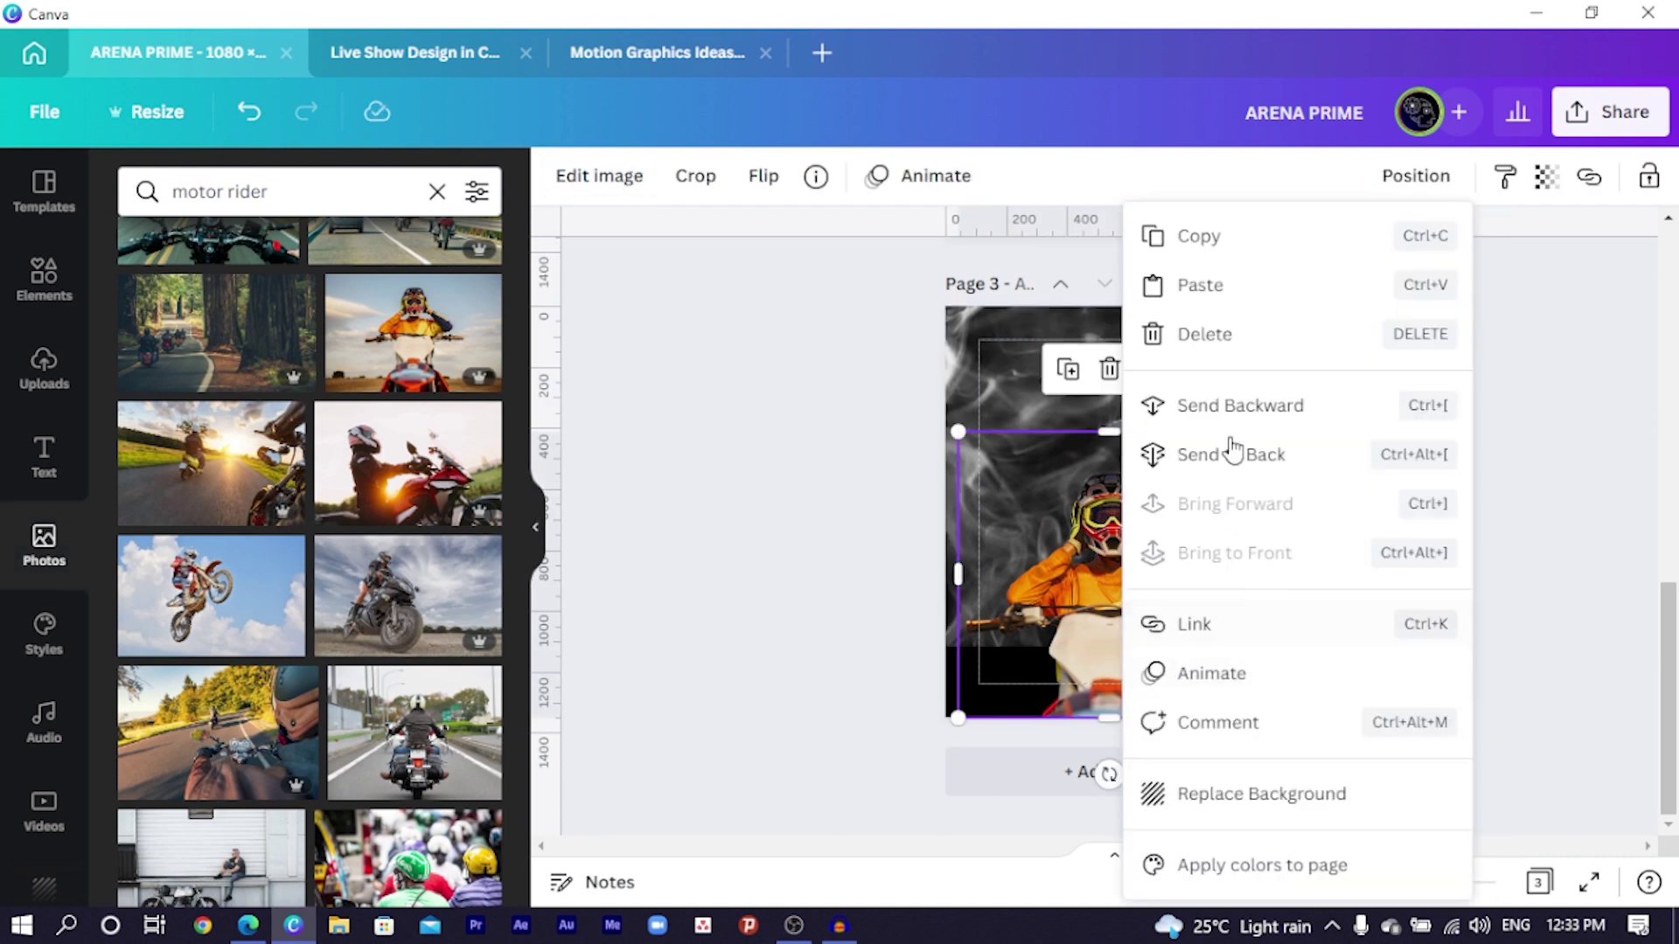
{"action": "left_click", "coordinate": [1208, 451]}
{"action": "right_click", "coordinate": [994, 317]}
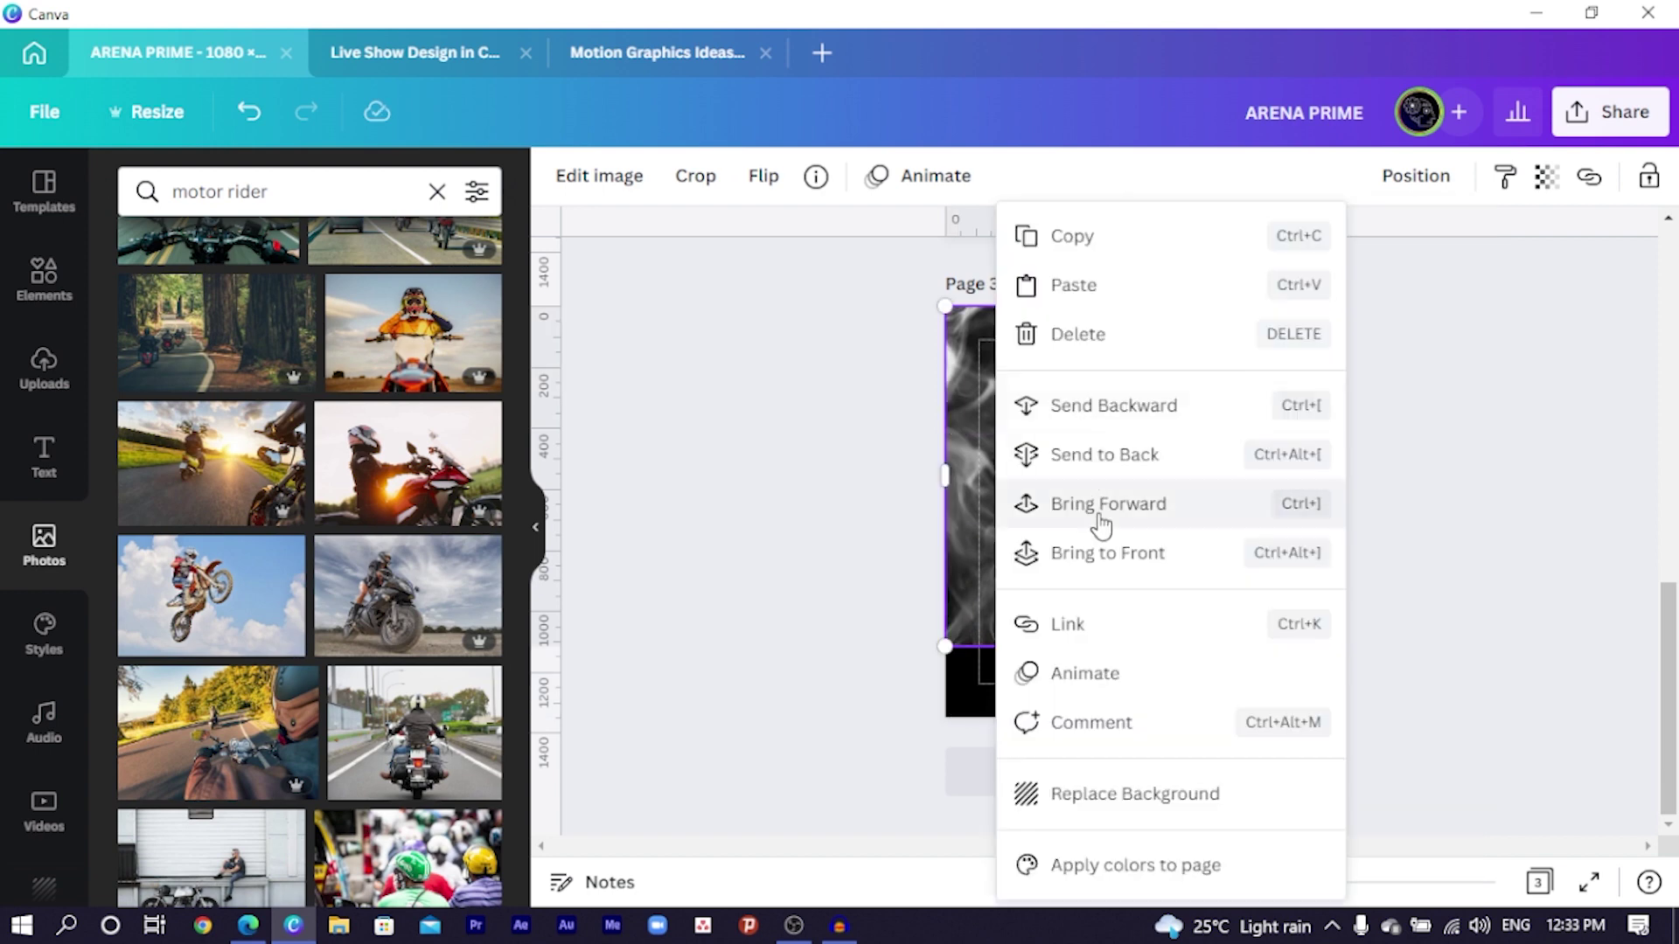
{"action": "left_click", "coordinate": [1083, 454]}
{"action": "left_click", "coordinate": [699, 577]}
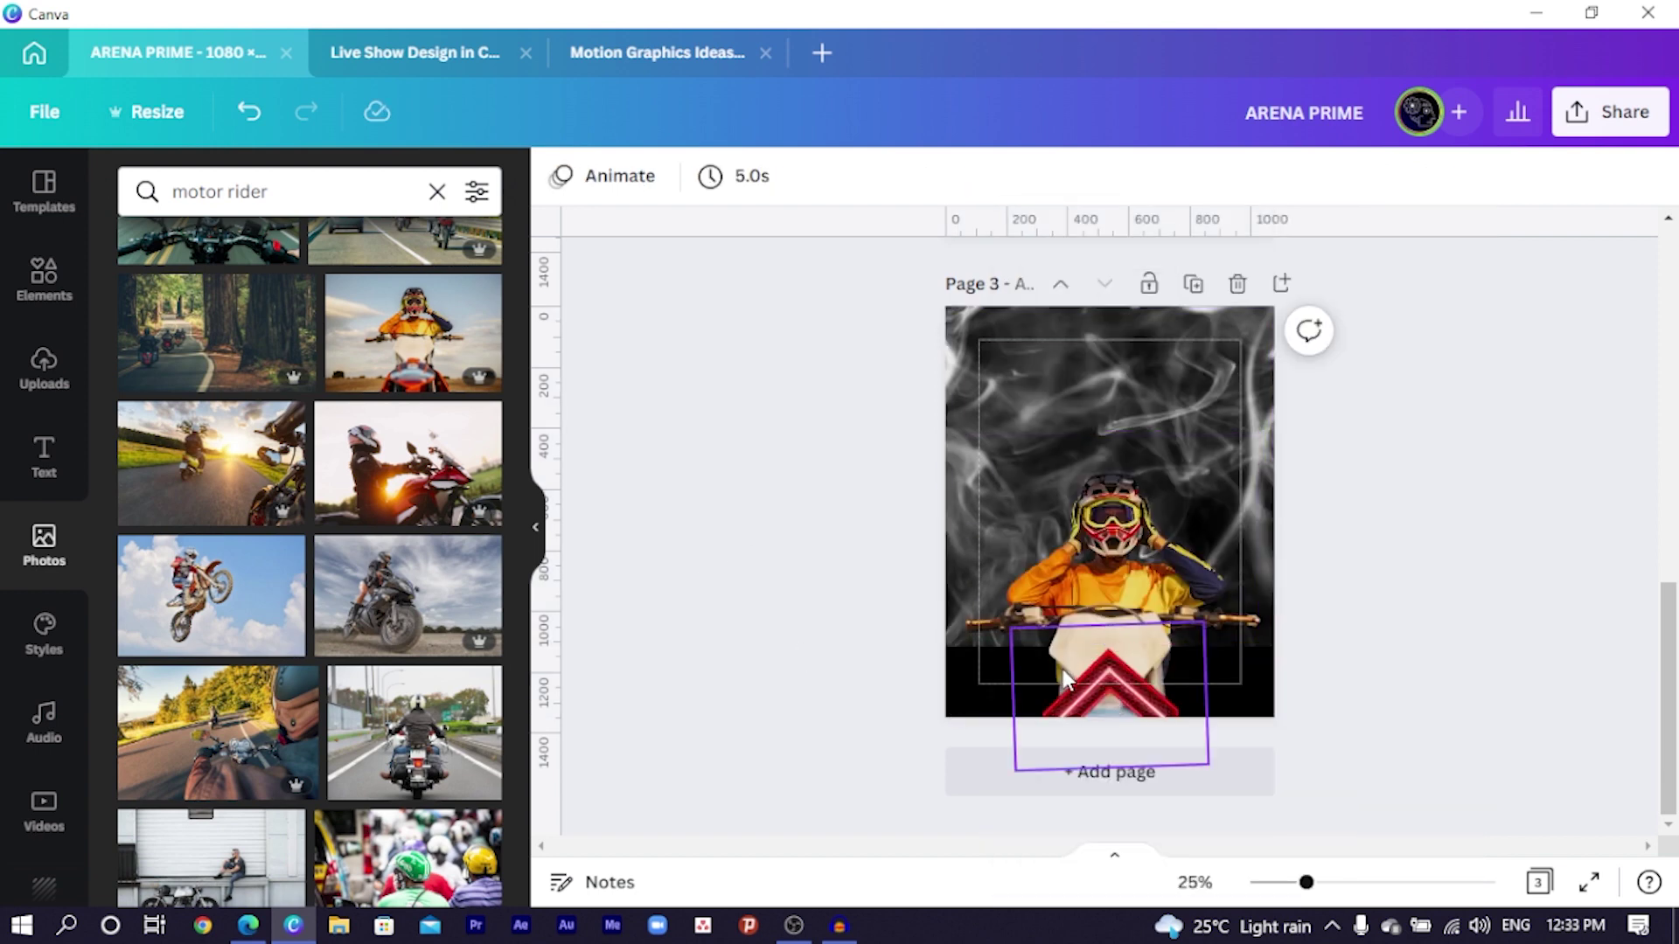
{"action": "left_click", "coordinate": [1110, 689]}
Step: Enlarge the chevron, duplicate it with Ctrl+D and line up two right-pointing copies side by side
{"action": "left_click_drag", "start_coordinate": [956, 699], "coordinate": [948, 694]}
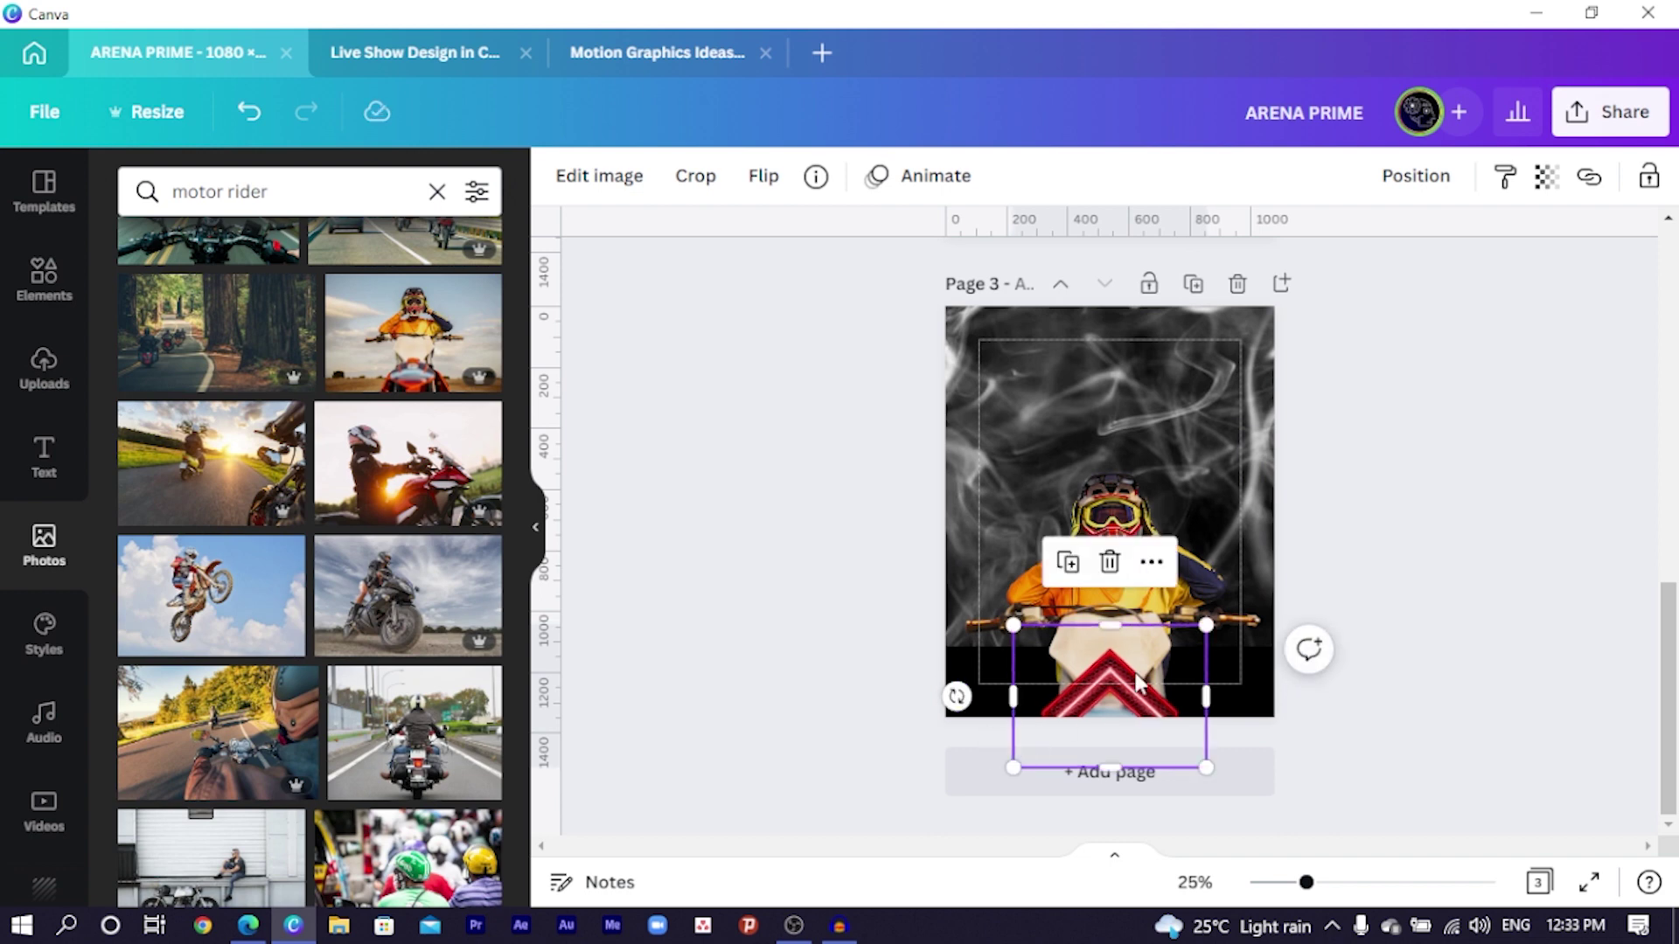
{"action": "left_click_drag", "start_coordinate": [1013, 767], "coordinate": [970, 798]}
{"action": "left_click_drag", "start_coordinate": [1073, 725], "coordinate": [1097, 396]}
{"action": "key", "text": "ctrl+d"}
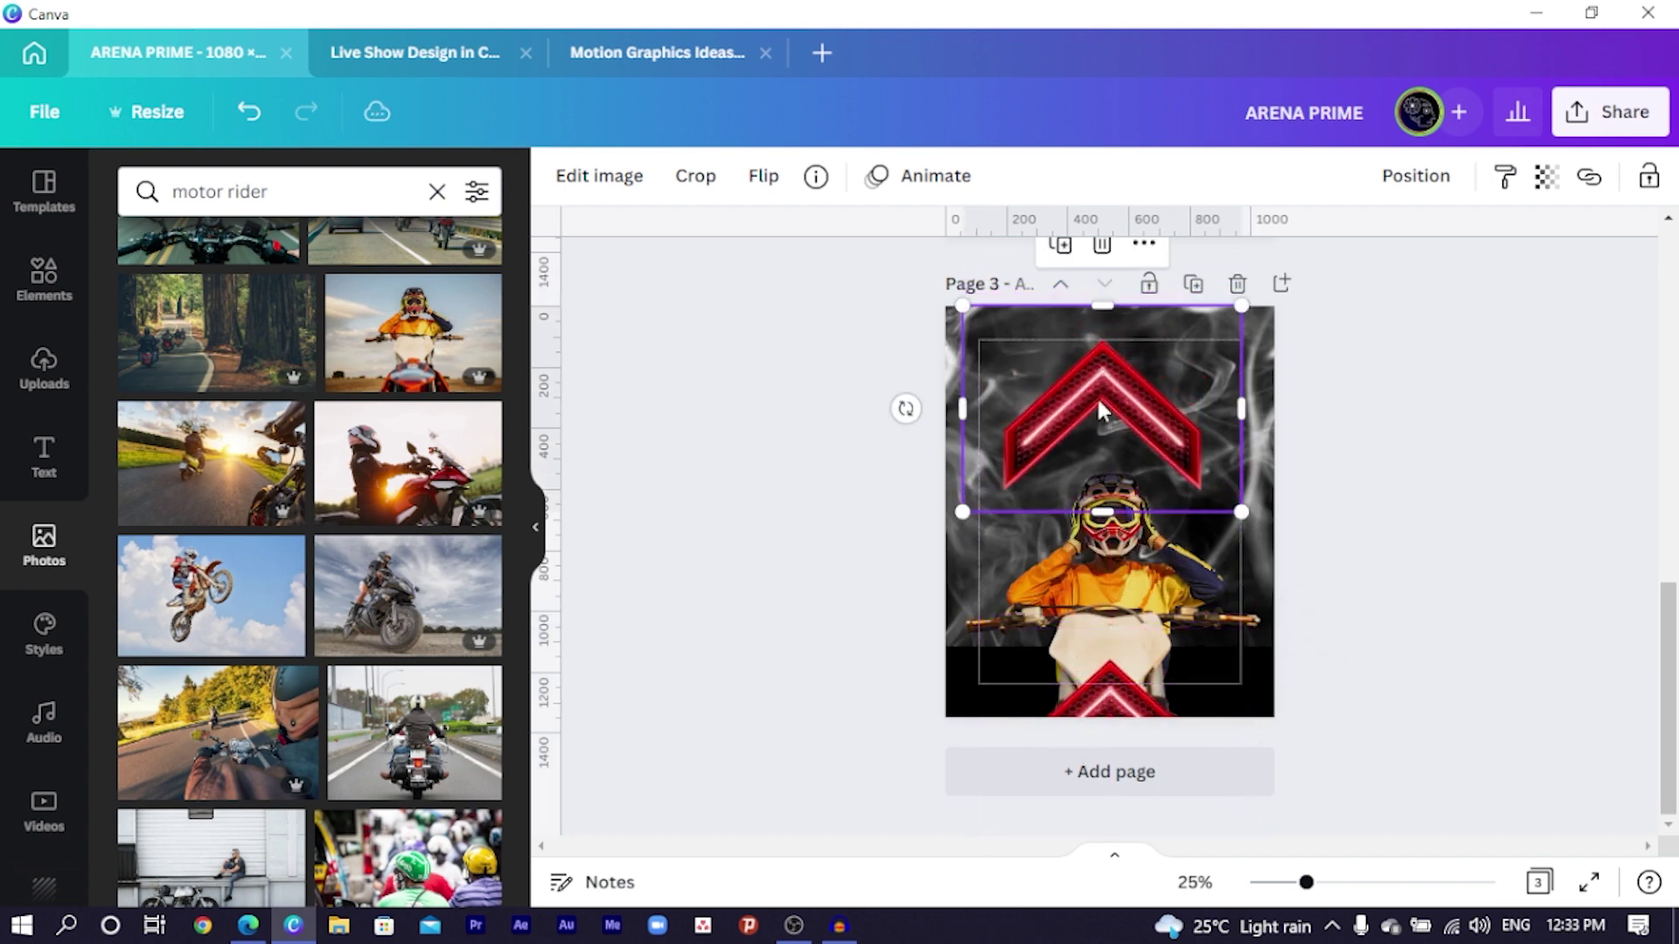
{"action": "left_click_drag", "start_coordinate": [906, 409], "coordinate": [1112, 278]}
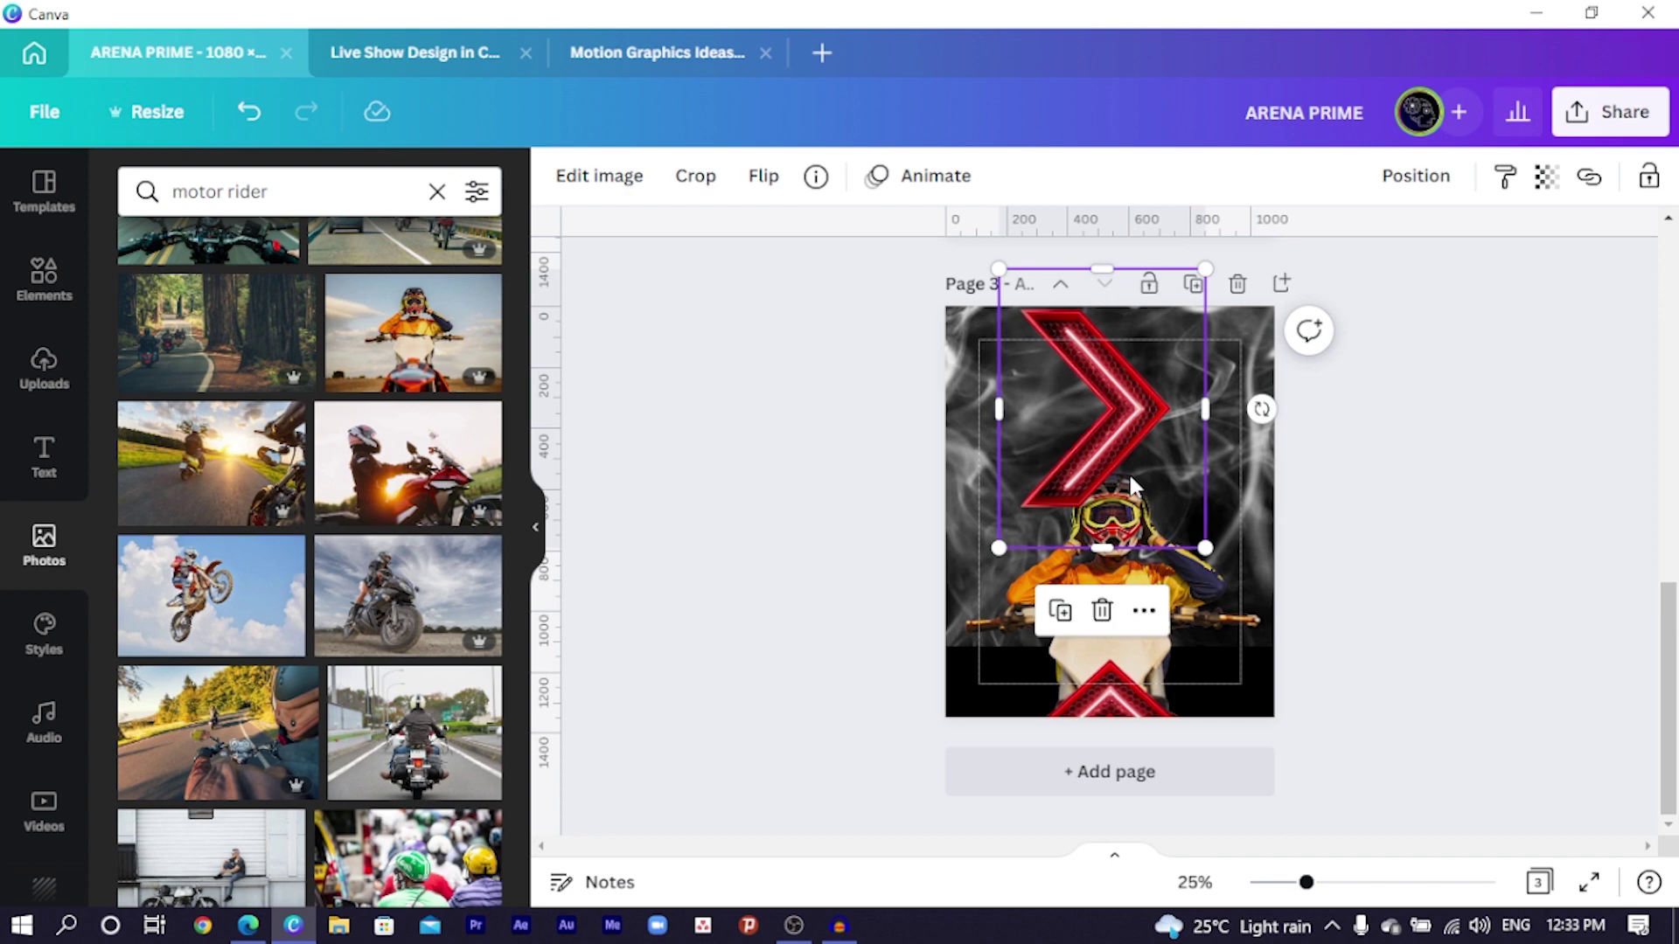
{"action": "left_click_drag", "start_coordinate": [1130, 479], "coordinate": [1033, 456]}
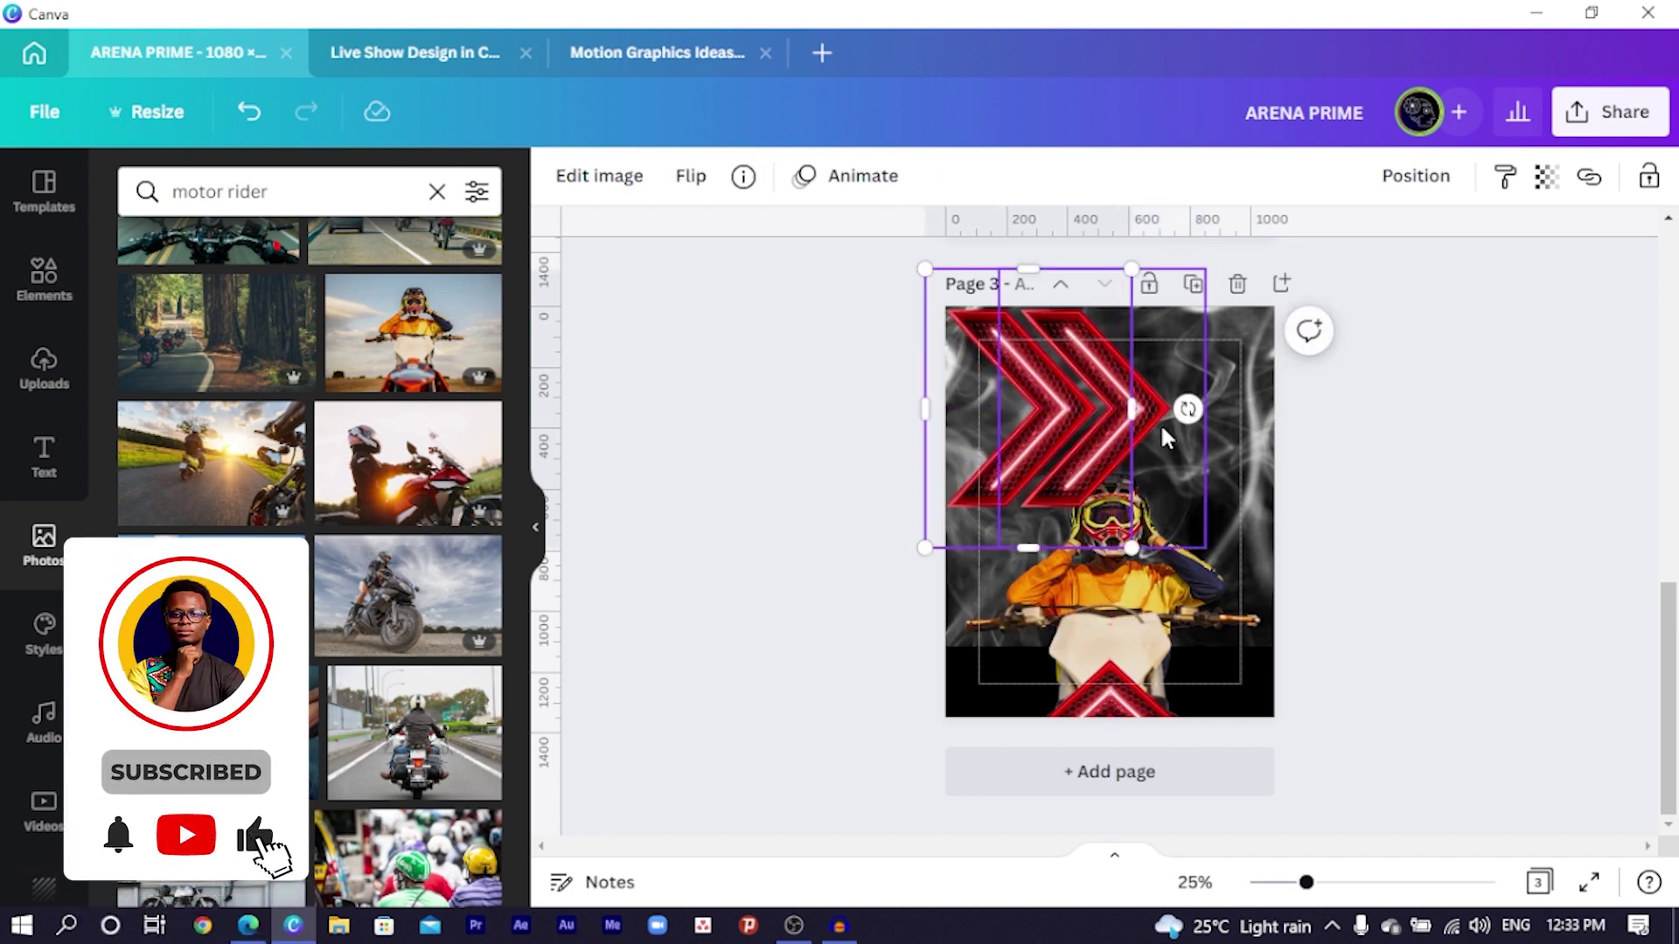
{"action": "left_click", "coordinate": [1161, 423], "text": "shift"}
Step: Group the chevron pair, add a mirrored left-pointing pair on the right, and scale both to fit
{"action": "key", "text": "ctrl+g"}
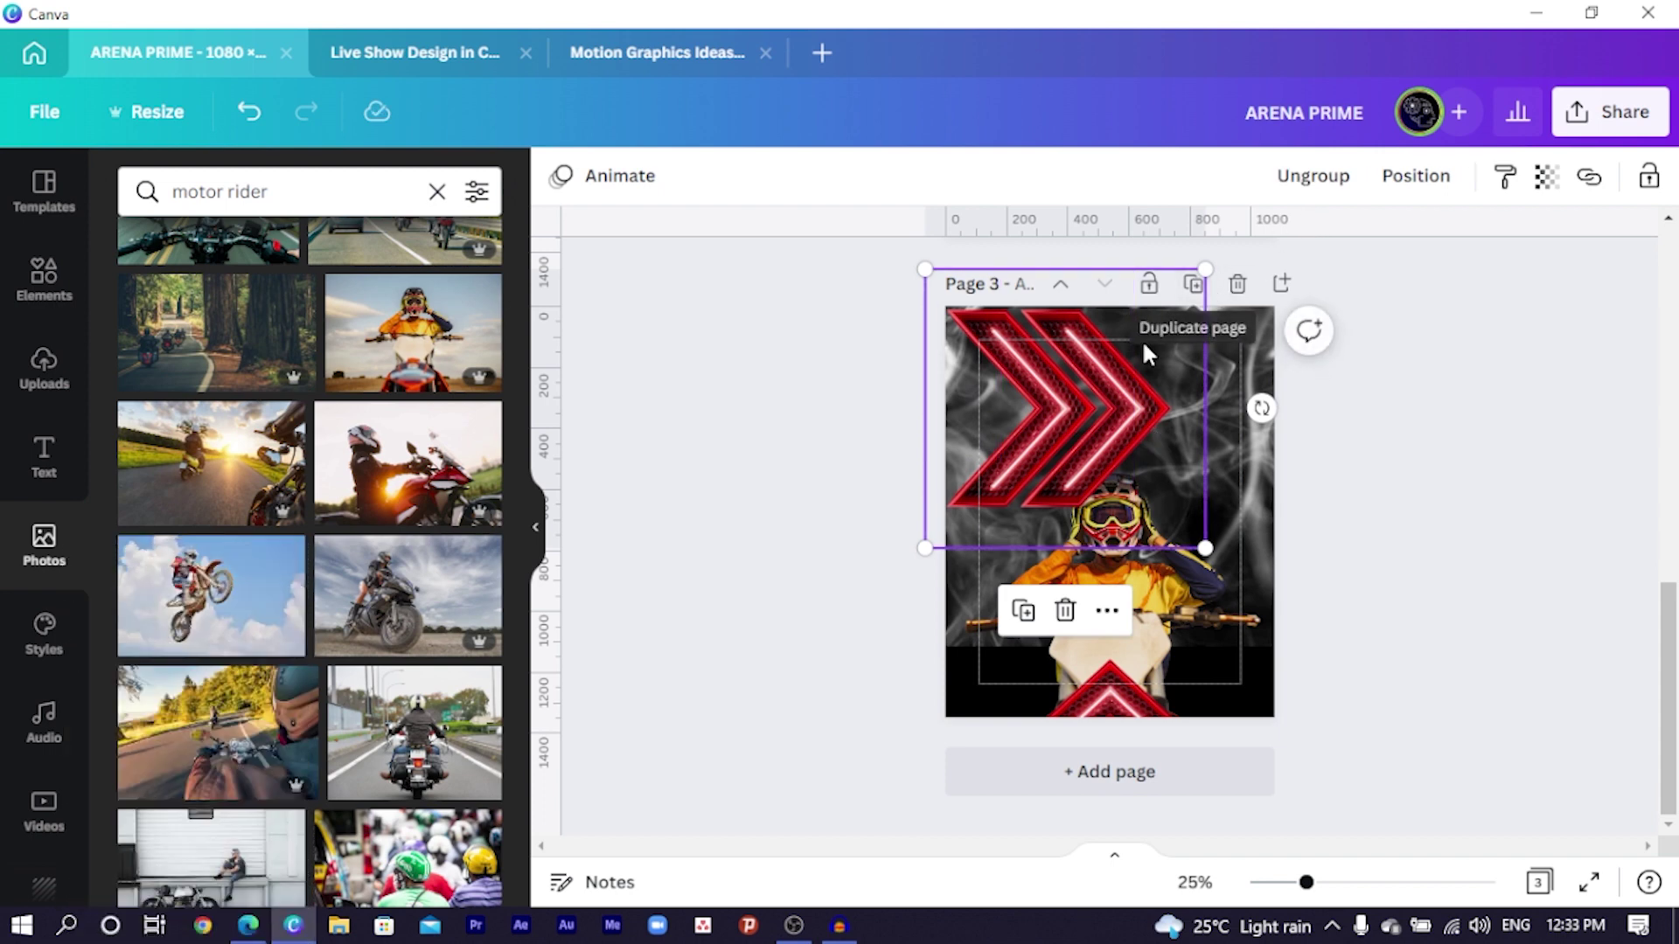
{"action": "left_click_drag", "start_coordinate": [1204, 269], "coordinate": [1112, 399]}
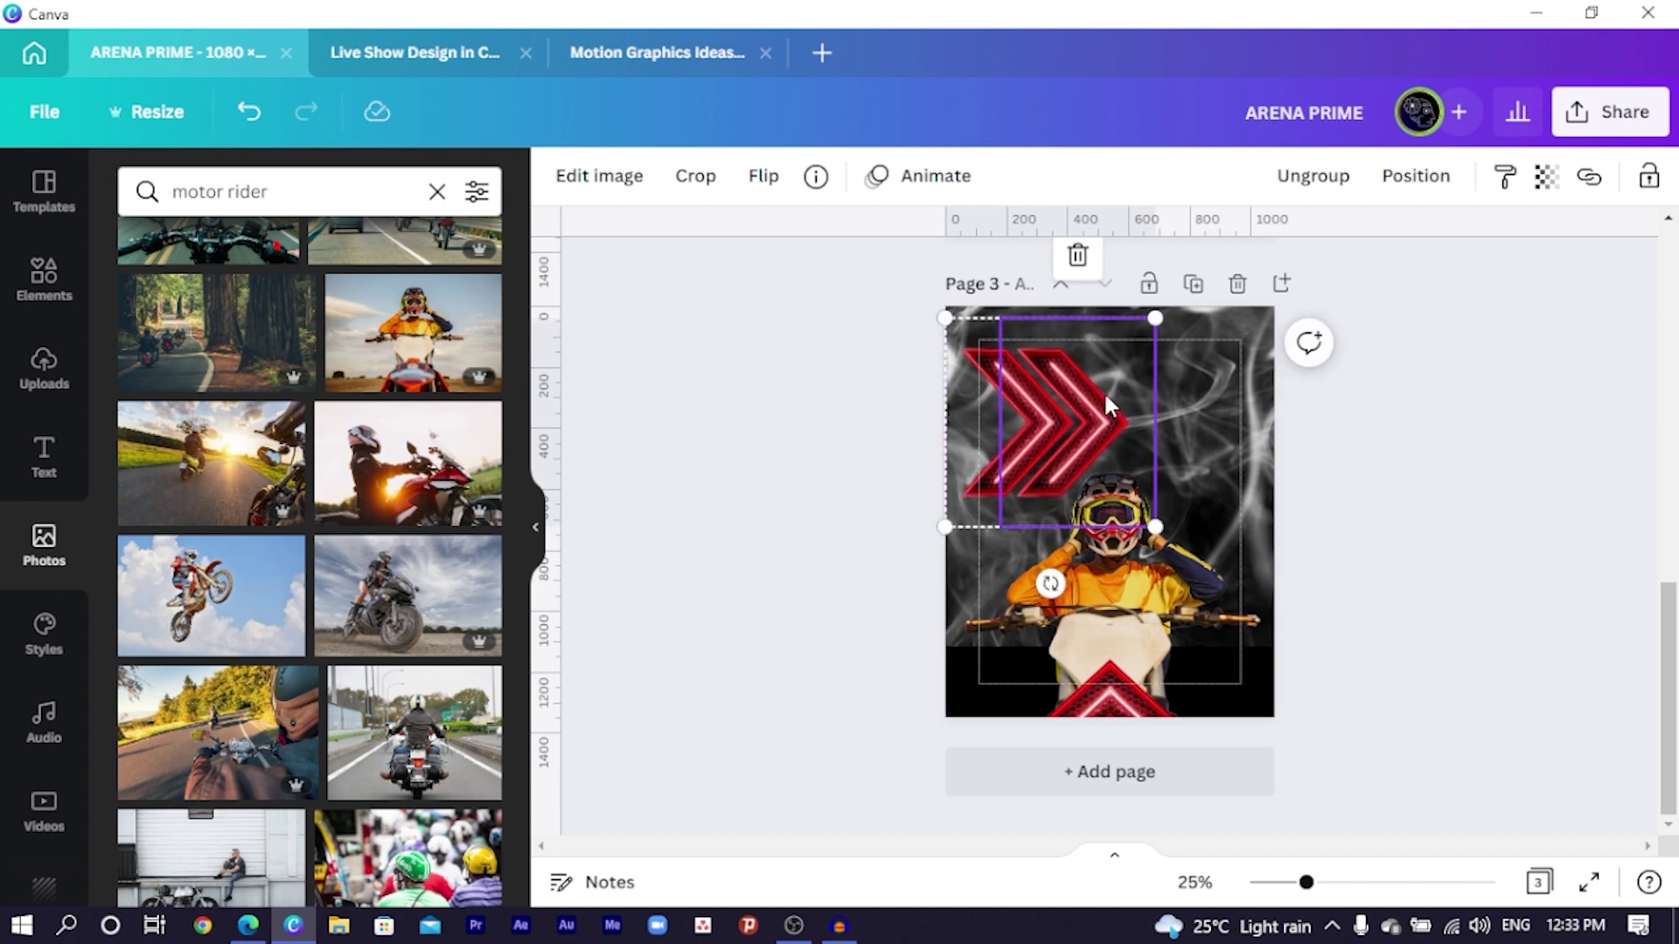
{"action": "left_click", "coordinate": [1103, 390]}
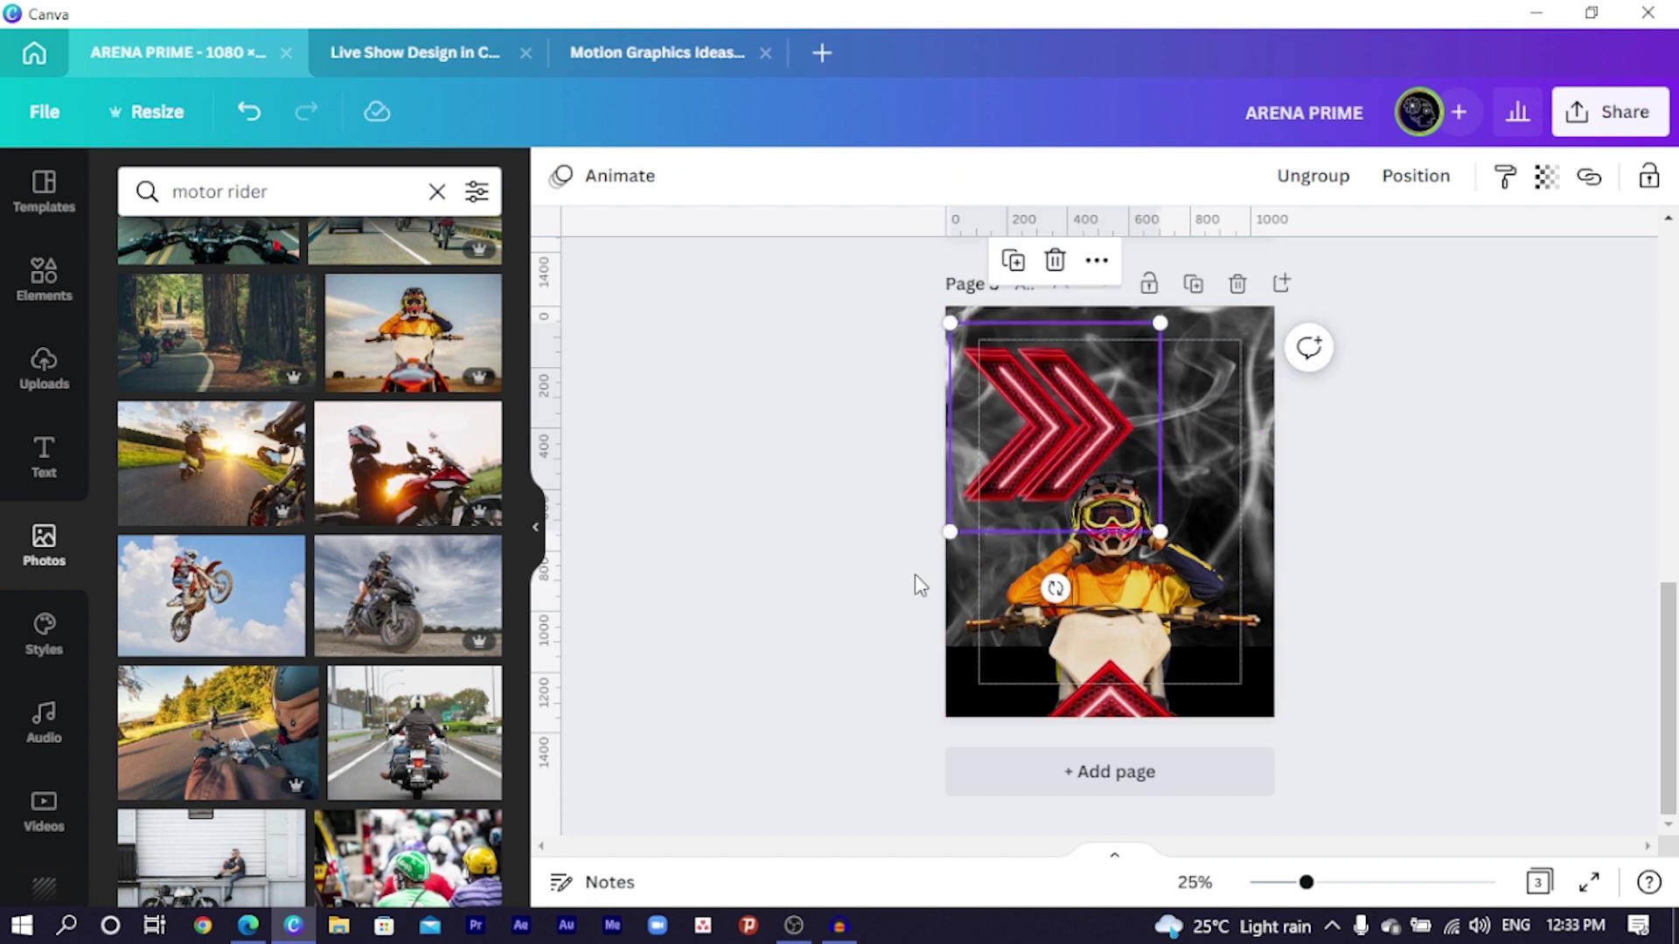
{"action": "left_click_drag", "start_coordinate": [1055, 589], "coordinate": [1055, 265]}
{"action": "left_click_drag", "start_coordinate": [1049, 407], "coordinate": [1199, 401]}
{"action": "left_click", "coordinate": [1041, 418], "text": "shift"}
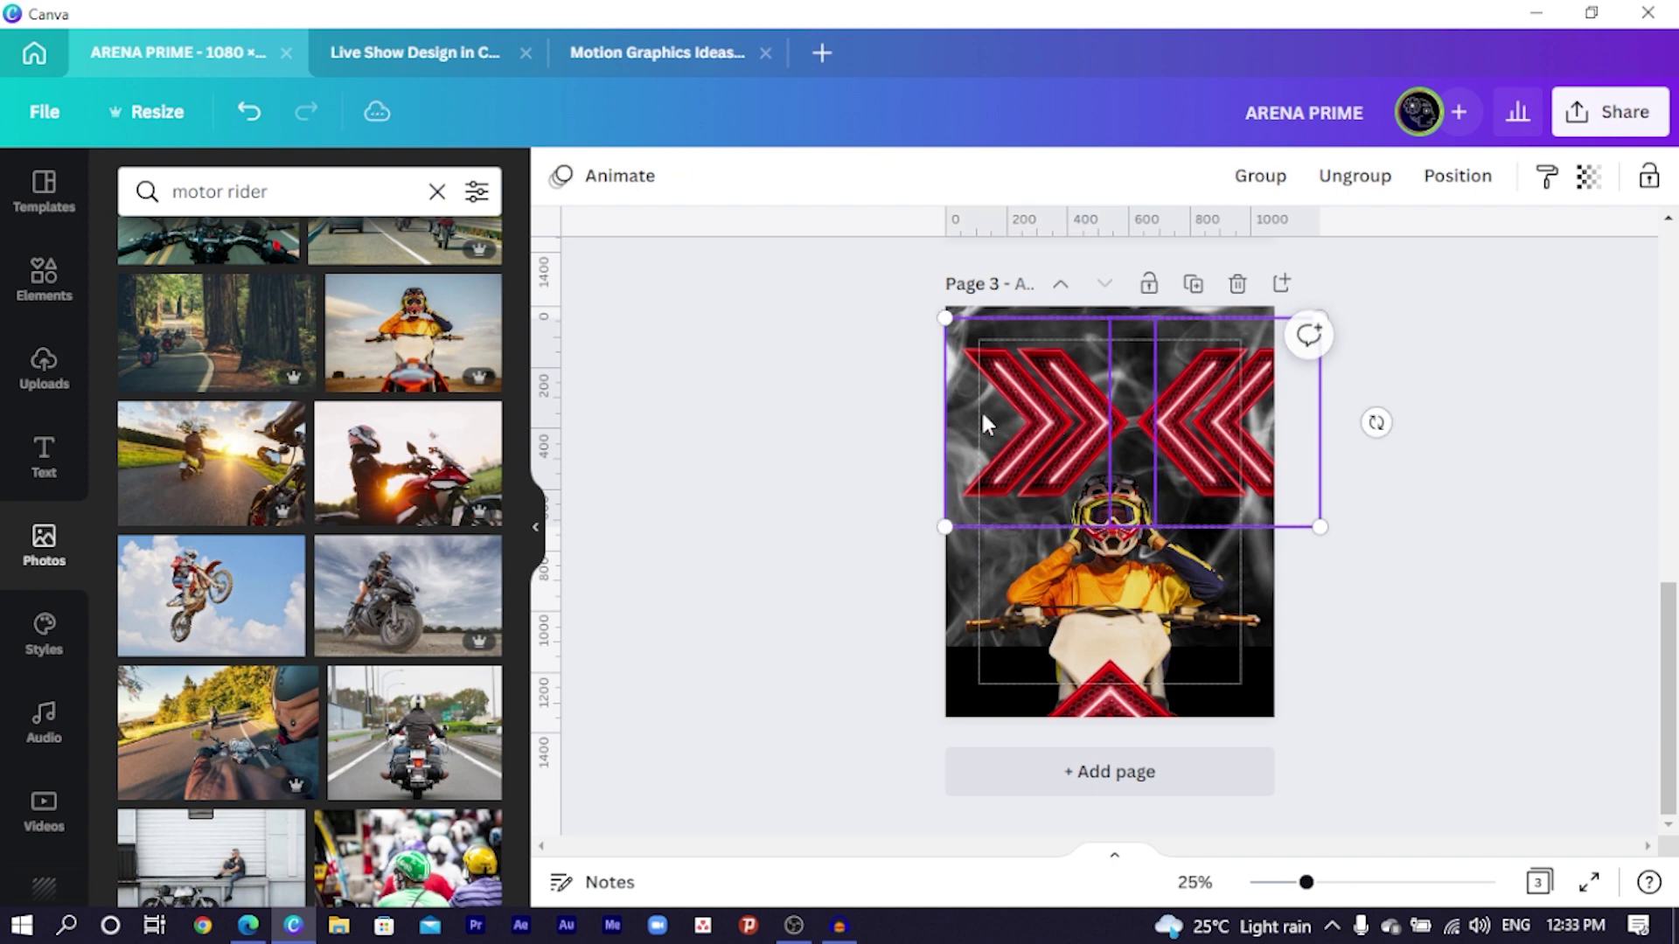
{"action": "left_click_drag", "start_coordinate": [1320, 317], "coordinate": [1256, 351]}
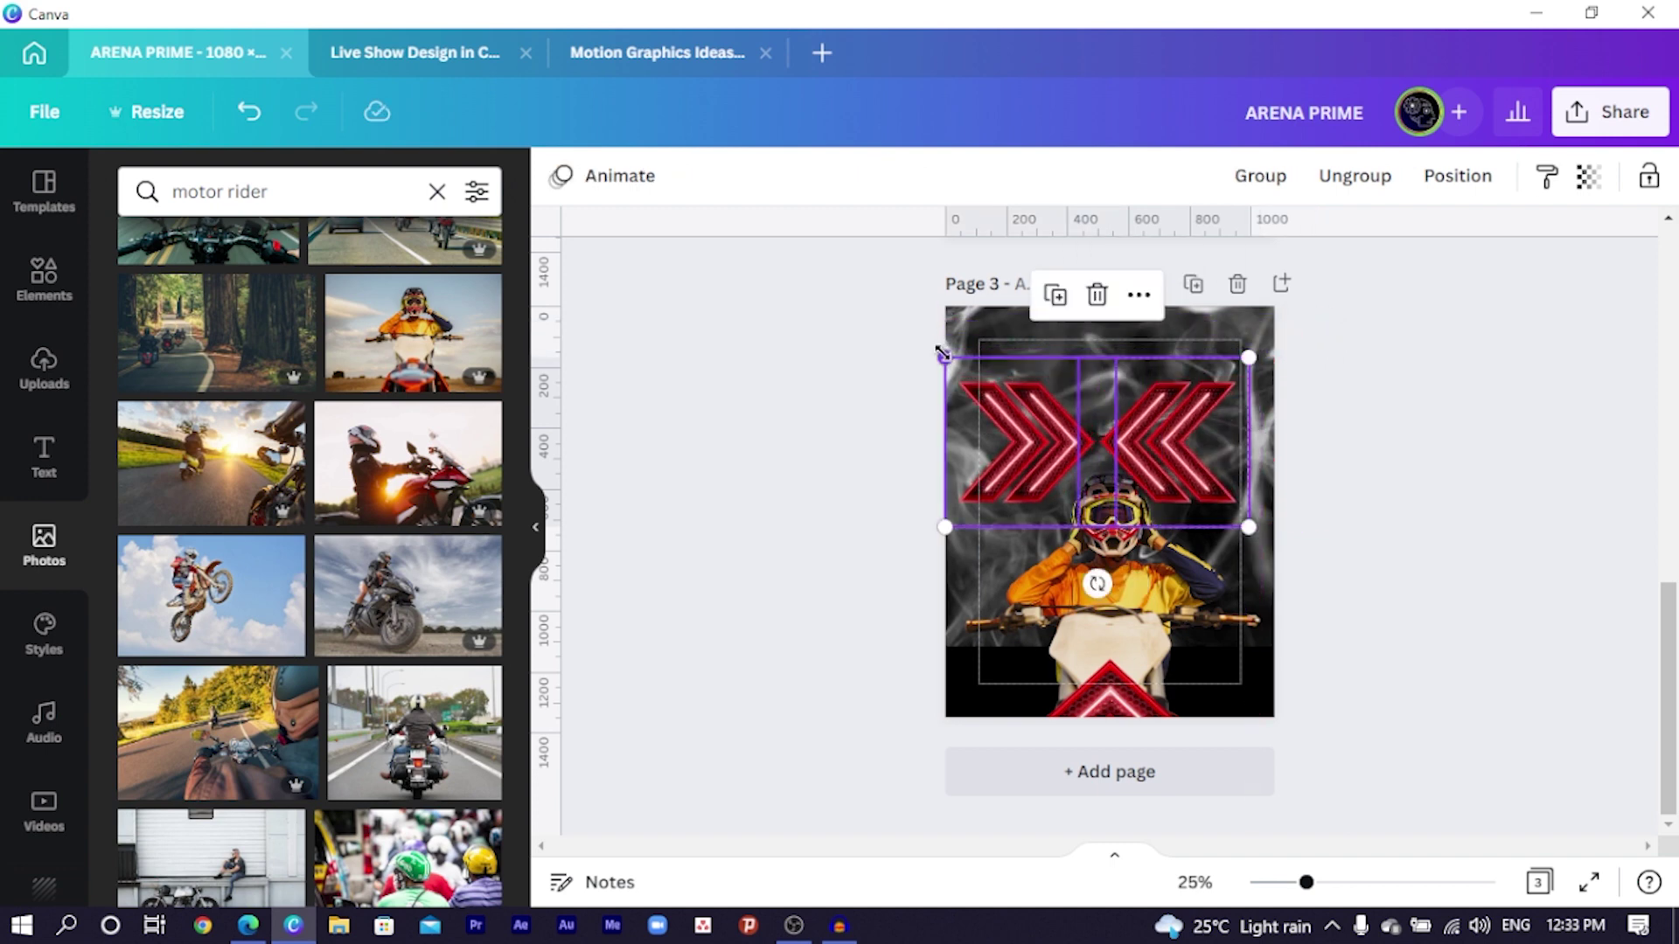
{"action": "left_click_drag", "start_coordinate": [943, 354], "coordinate": [959, 364]}
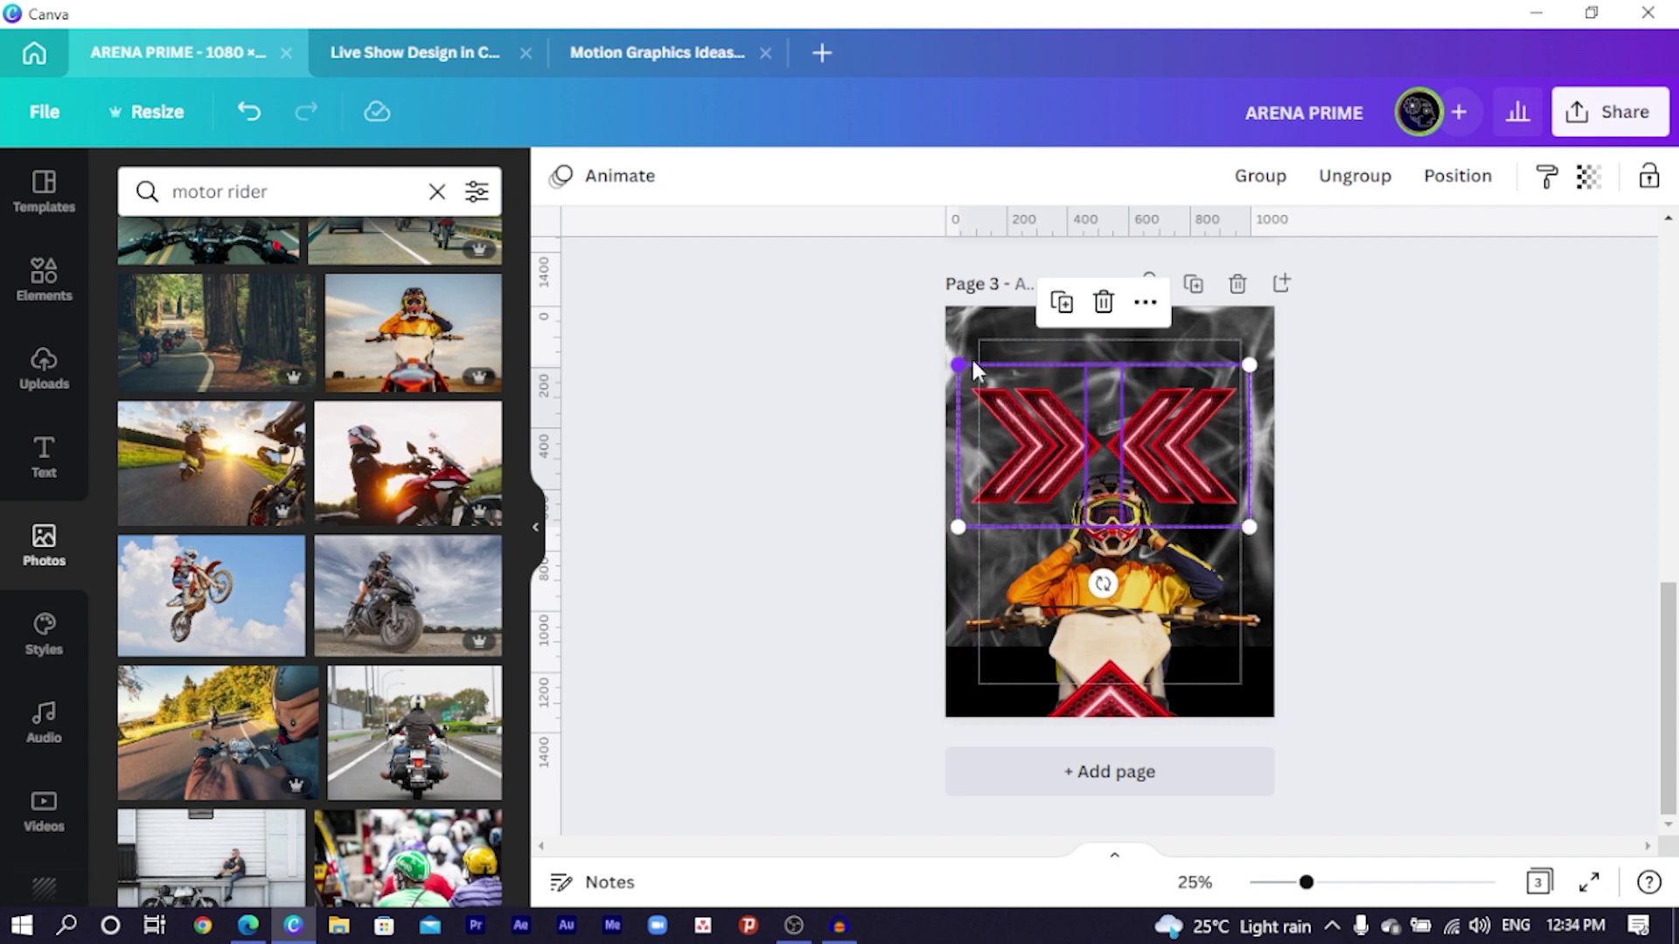
{"action": "left_click", "coordinate": [972, 363]}
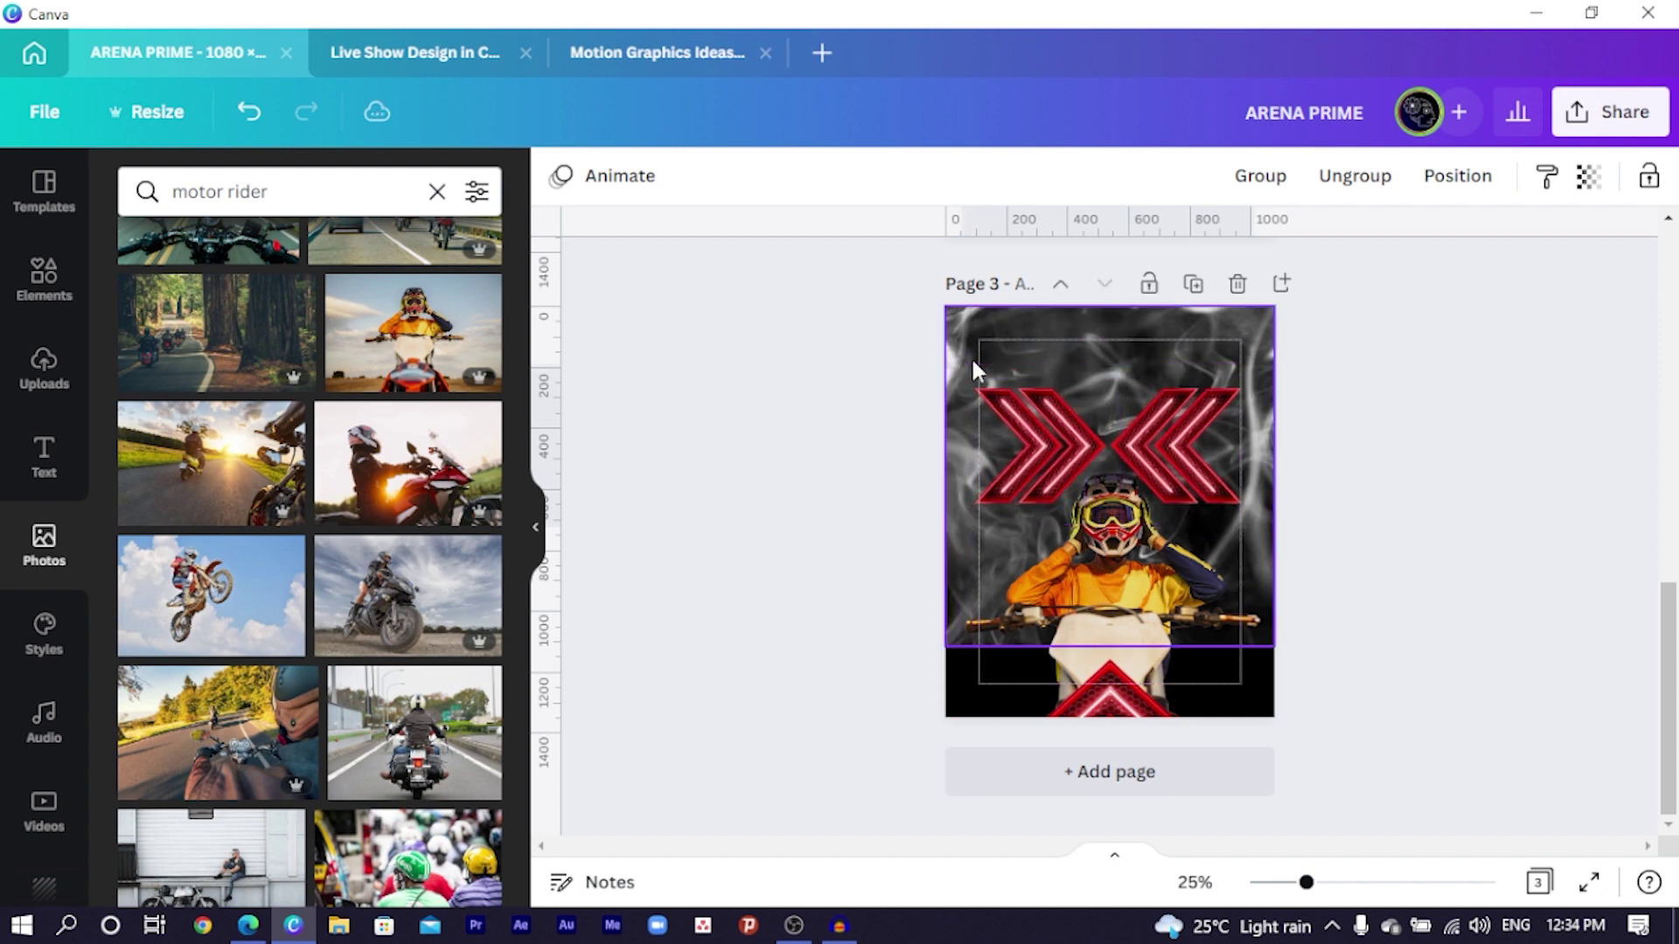
Step: Move the rider photo up and enlarge the bottom chevron
{"action": "left_click", "coordinate": [1080, 535]}
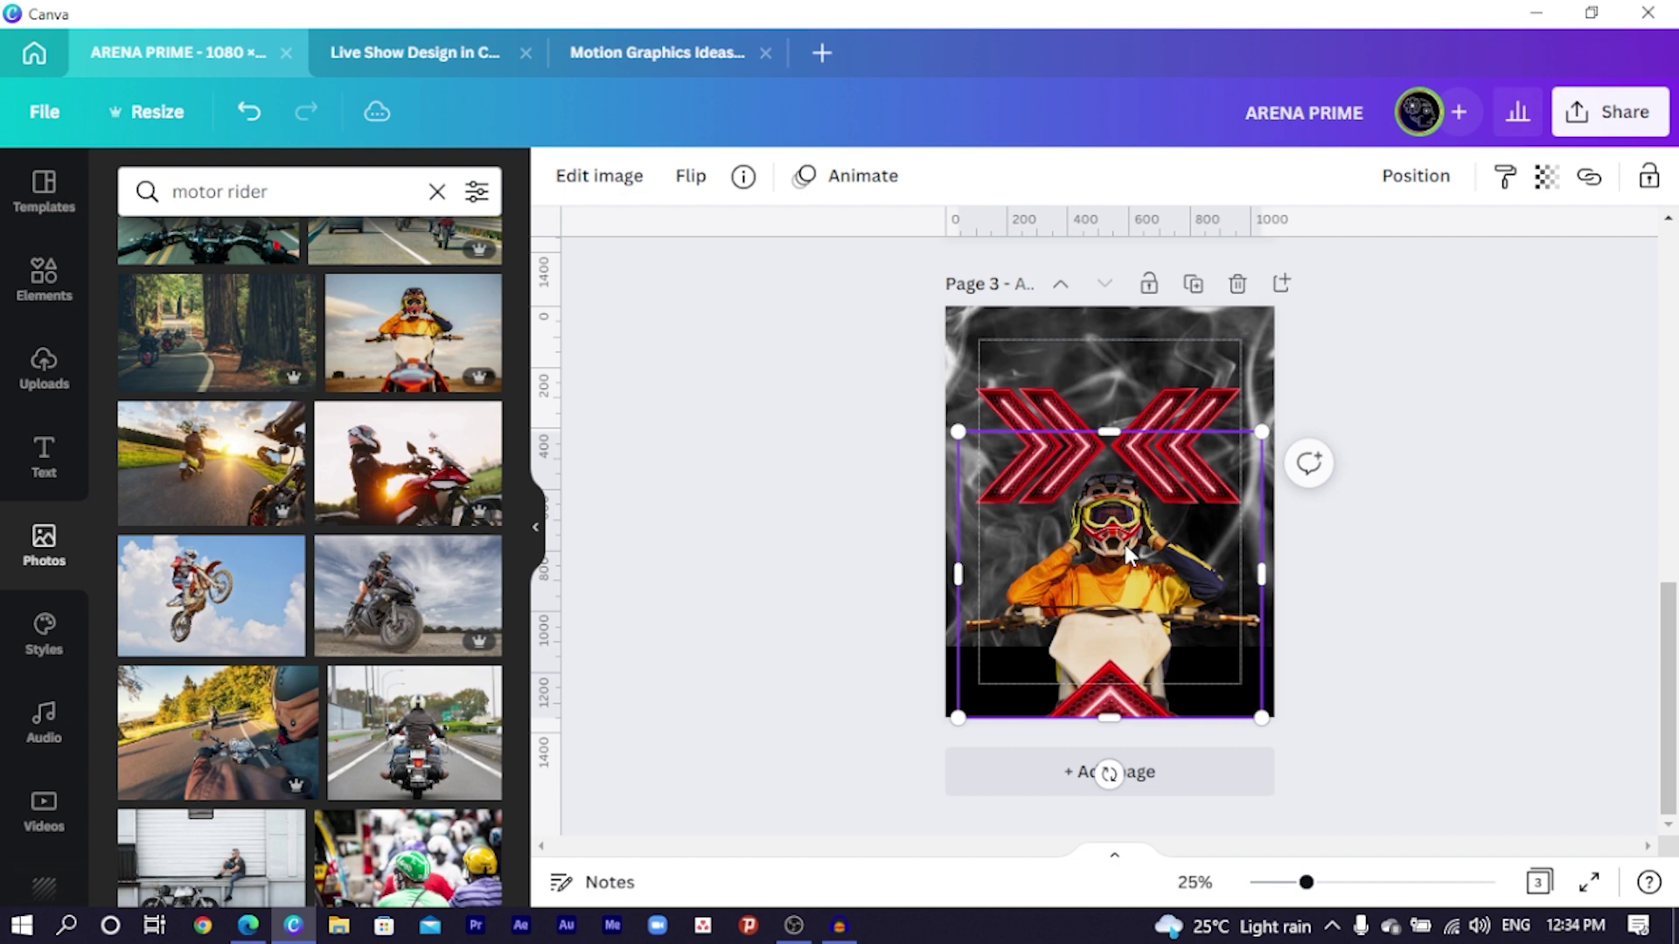
{"action": "left_click_drag", "start_coordinate": [1128, 555], "coordinate": [1130, 527]}
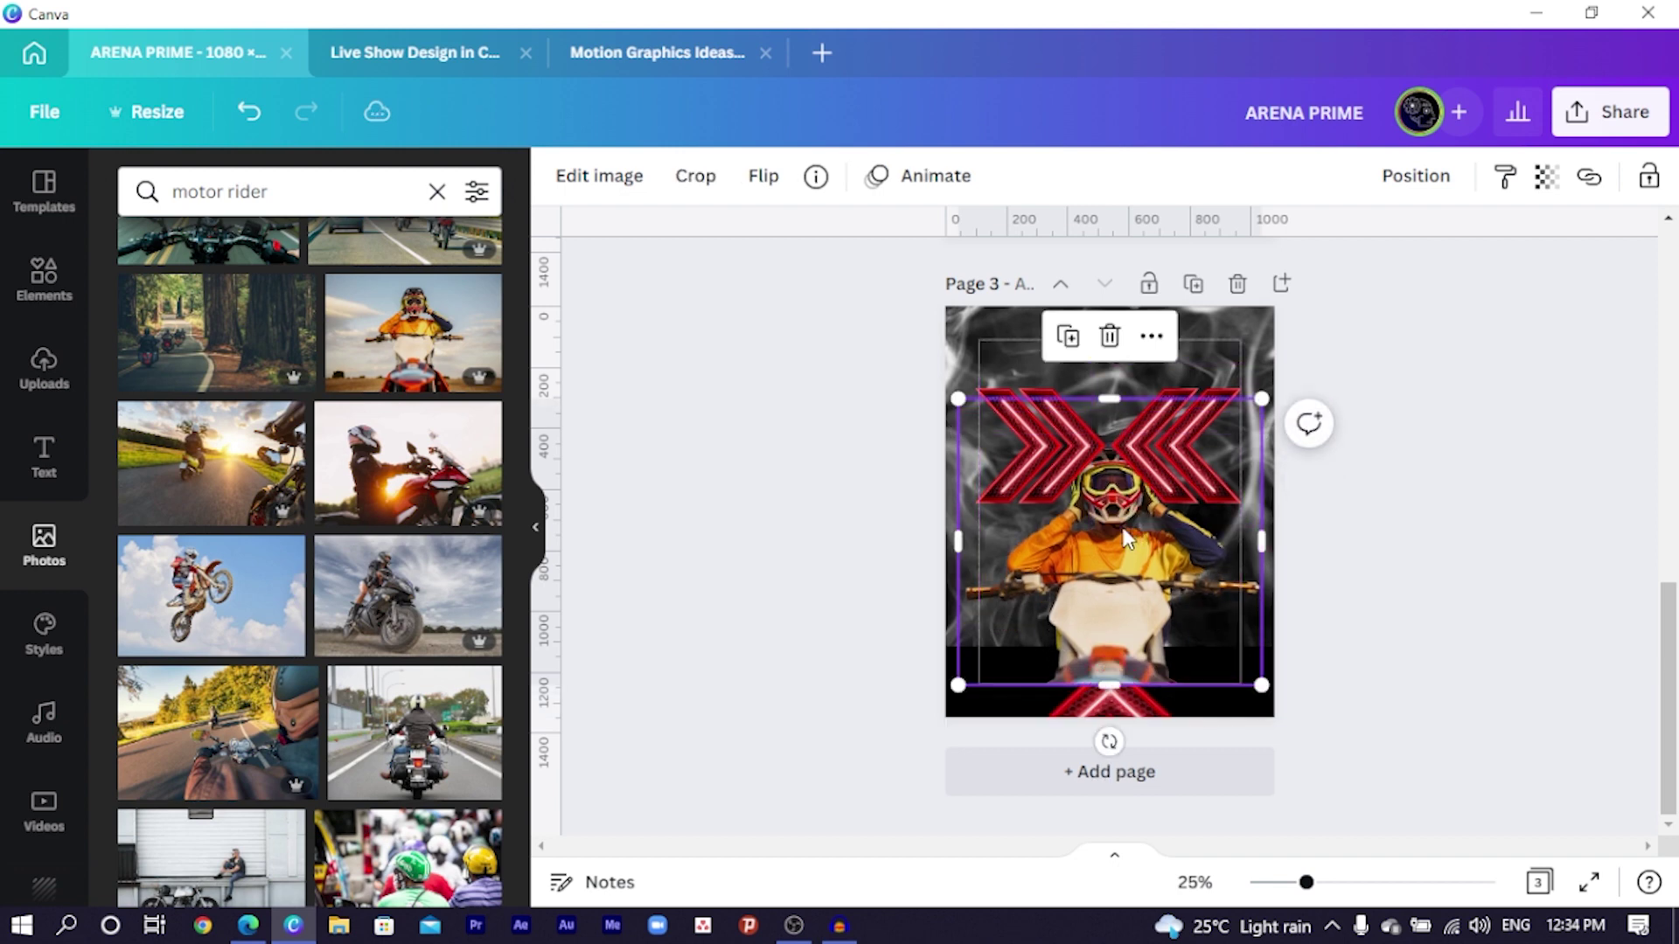
{"action": "left_click", "coordinate": [1126, 710]}
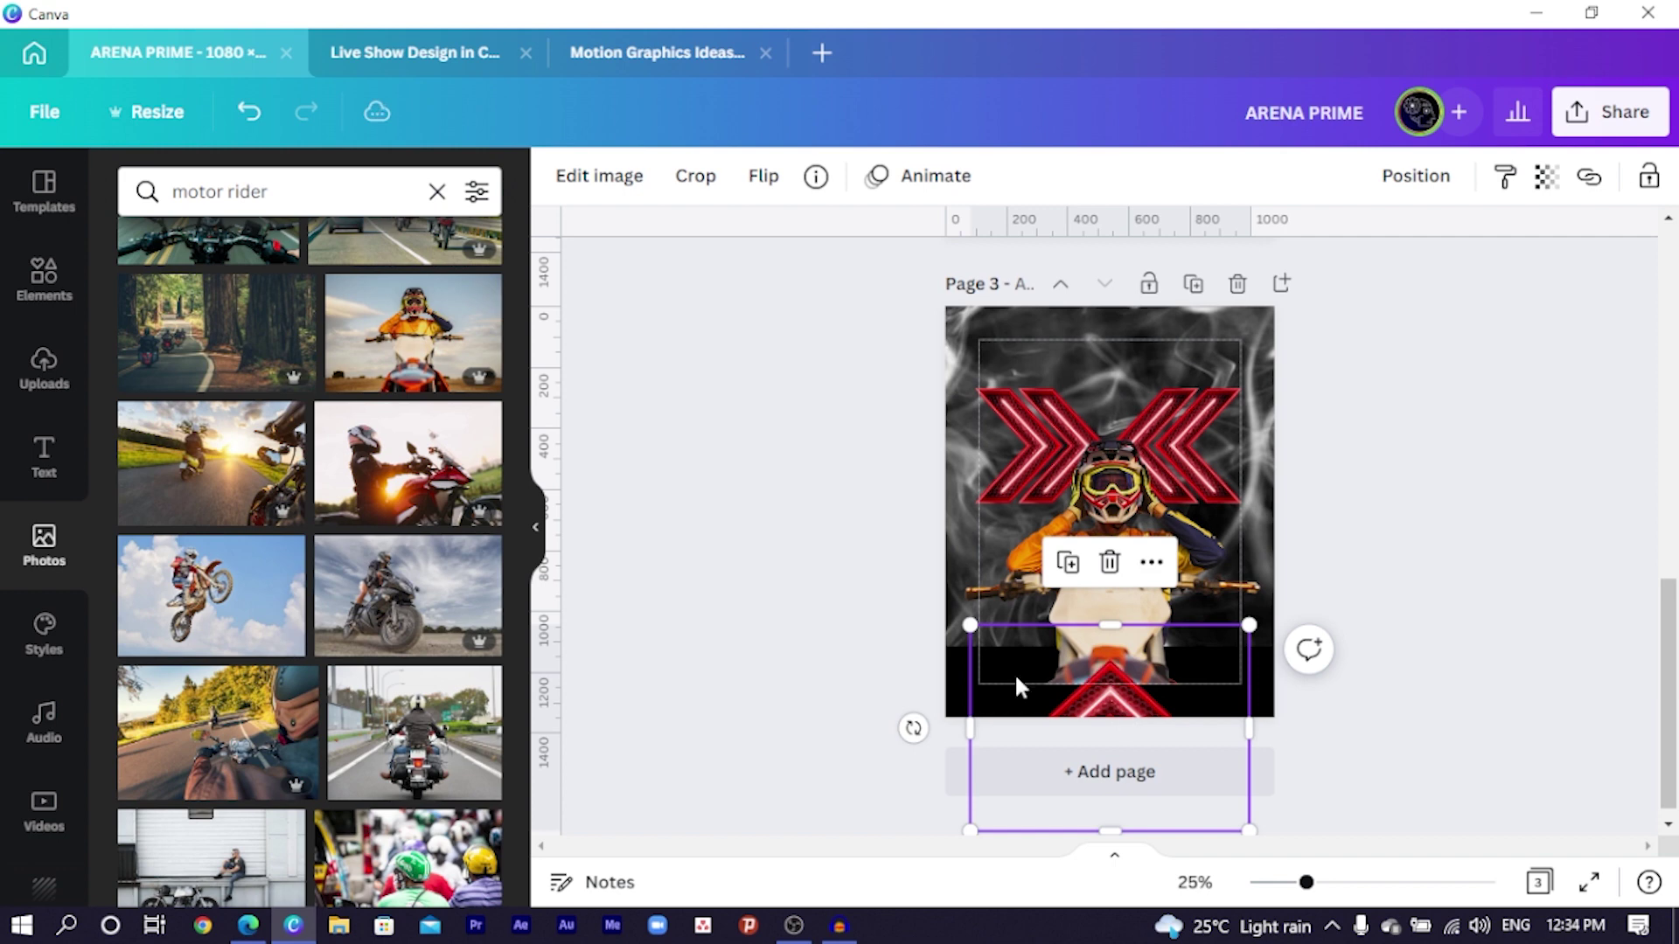
{"action": "left_click", "coordinate": [899, 606]}
{"action": "left_click", "coordinate": [1106, 722]}
{"action": "left_click_drag", "start_coordinate": [969, 627], "coordinate": [1065, 696]}
{"action": "left_click", "coordinate": [822, 631]}
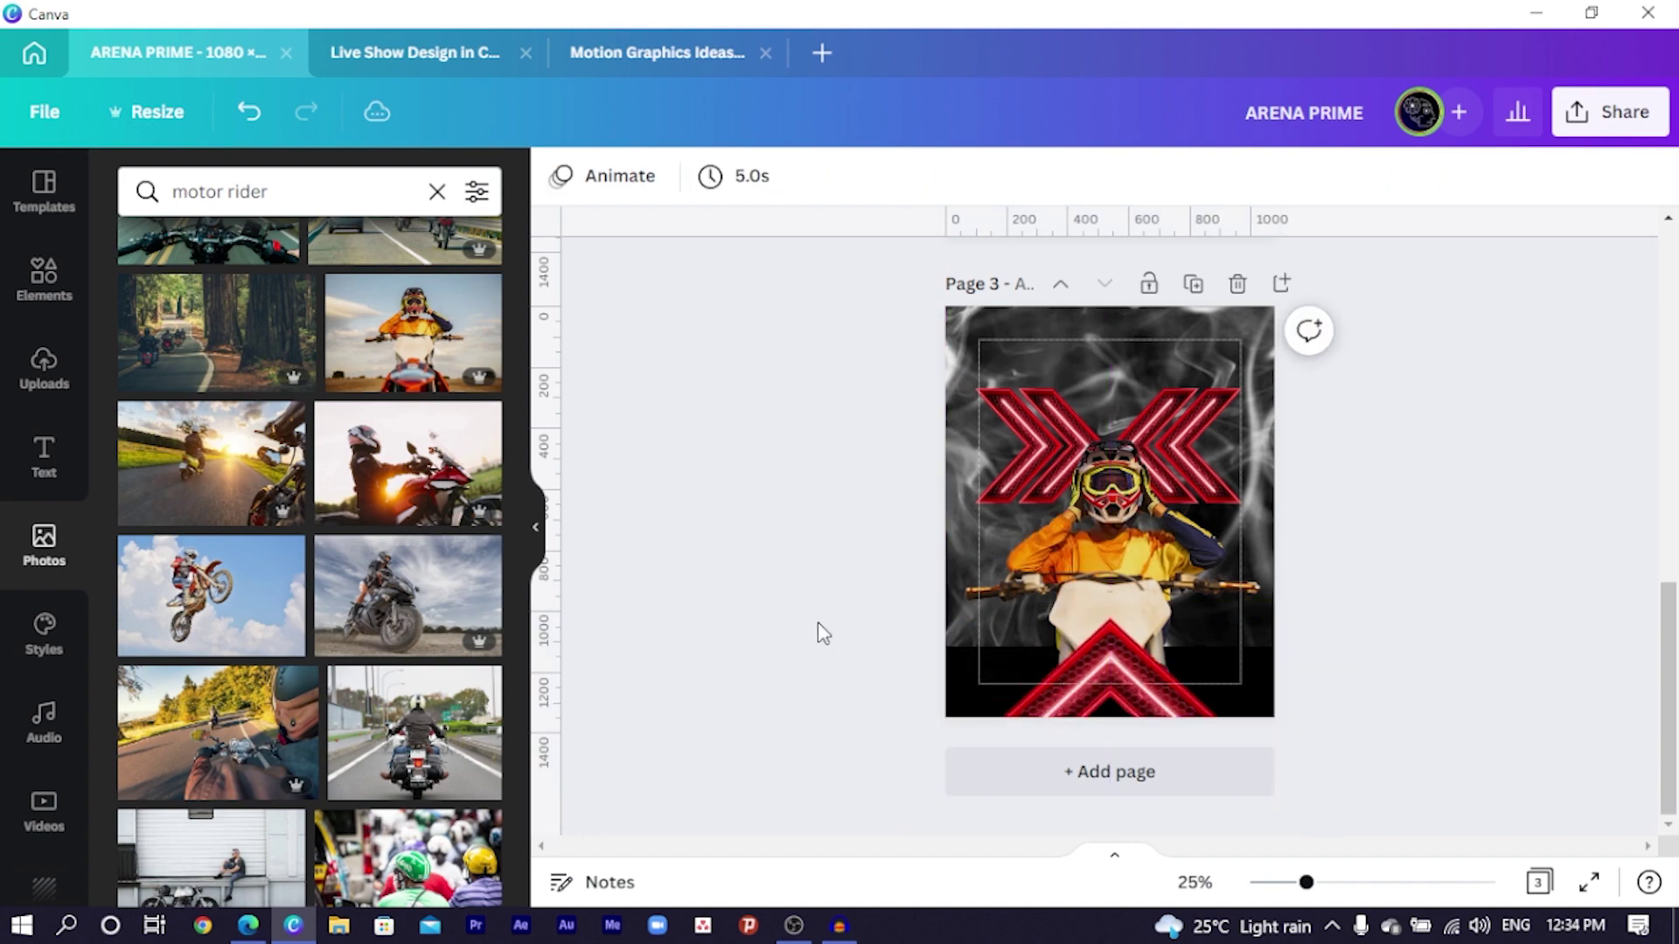
Step: Shorten the rider photo from the bottom and adjust its size
{"action": "scroll", "coordinate": [890, 641], "scroll_direction": "up", "scroll_amount": 5}
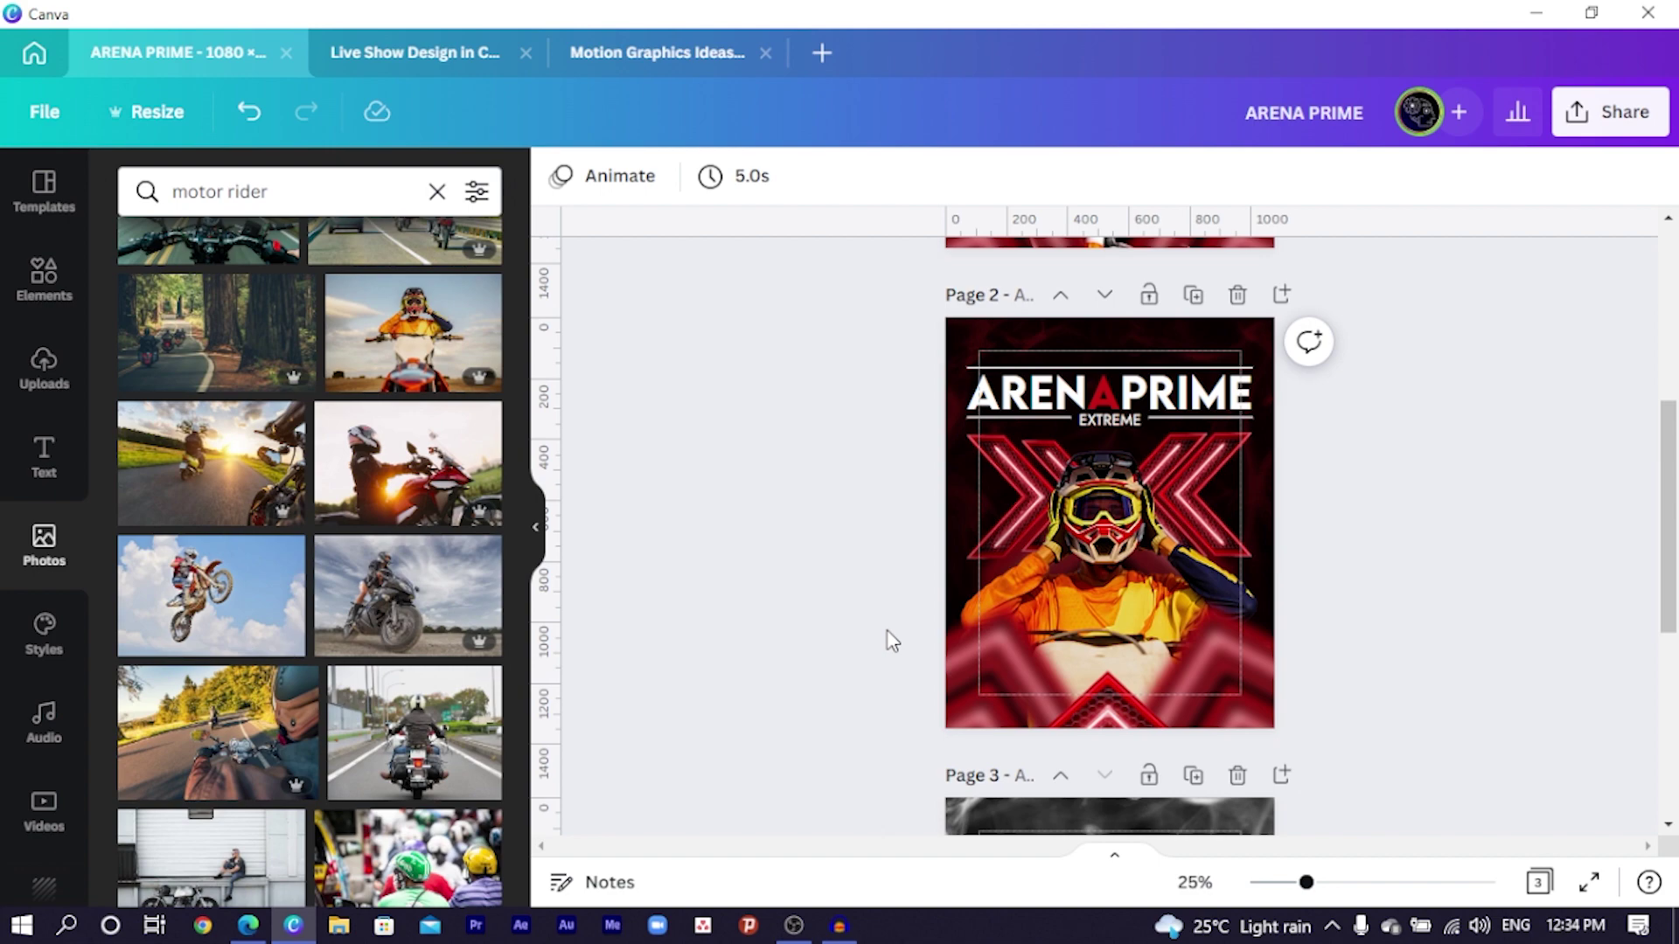
{"action": "scroll", "coordinate": [890, 641], "scroll_direction": "down", "scroll_amount": 5}
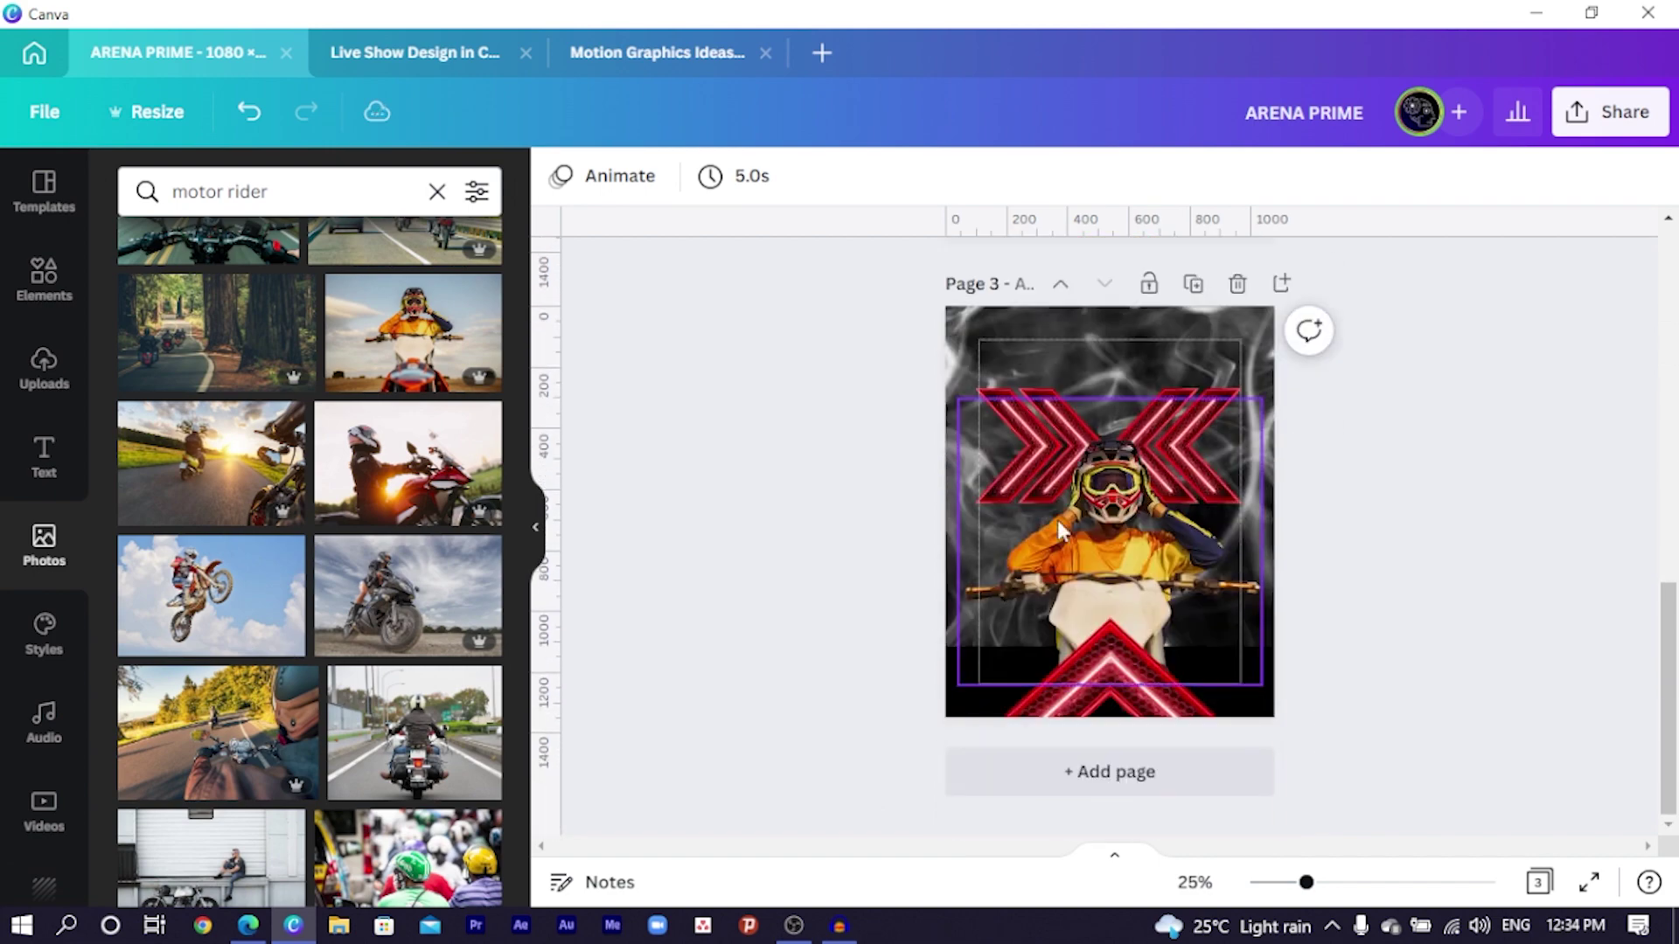
{"action": "left_click", "coordinate": [1104, 516]}
{"action": "key", "text": "ctrl+z"}
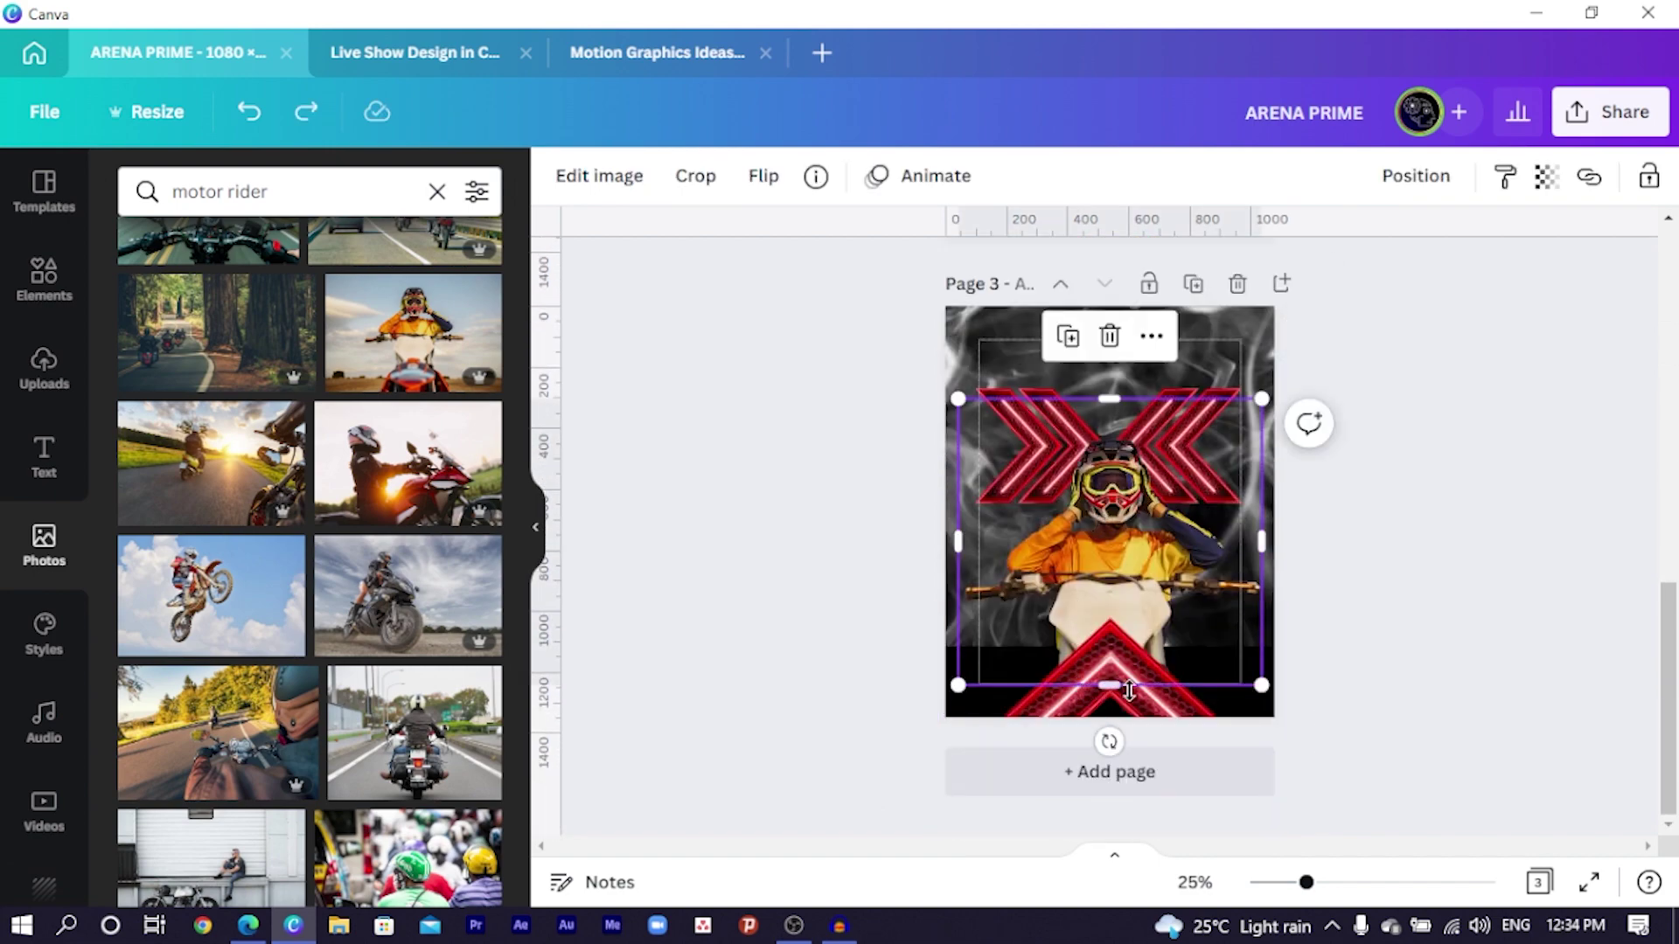
{"action": "left_click", "coordinate": [1104, 695]}
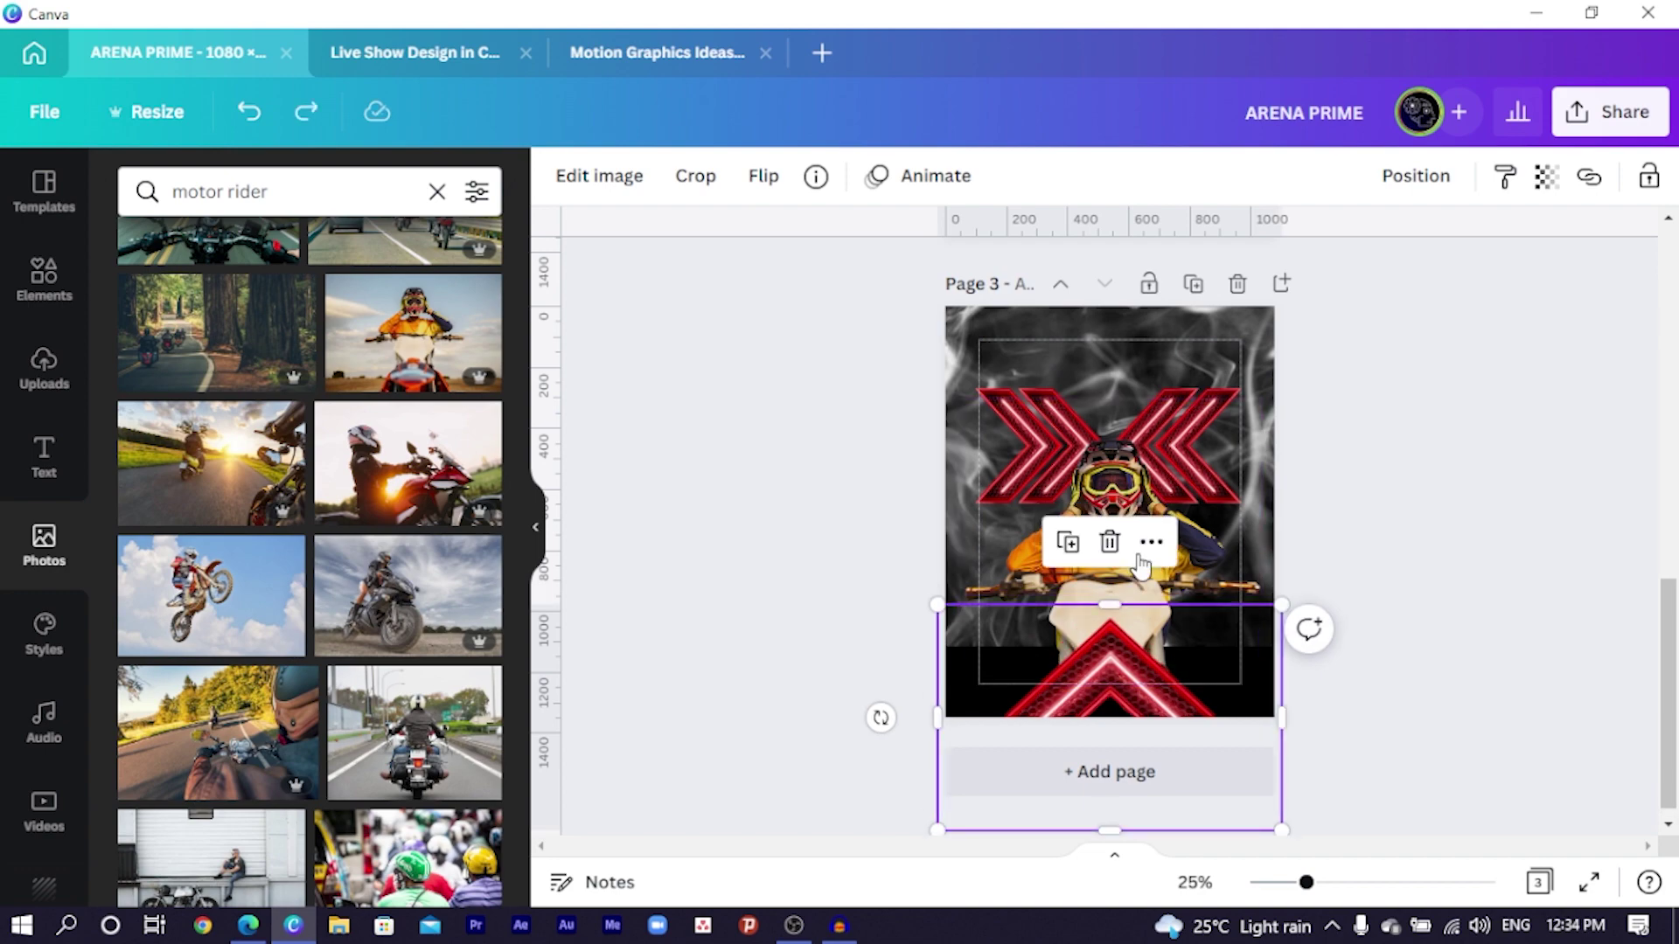
{"action": "left_click", "coordinate": [1154, 486]}
{"action": "left_click_drag", "start_coordinate": [1109, 685], "coordinate": [1109, 645]}
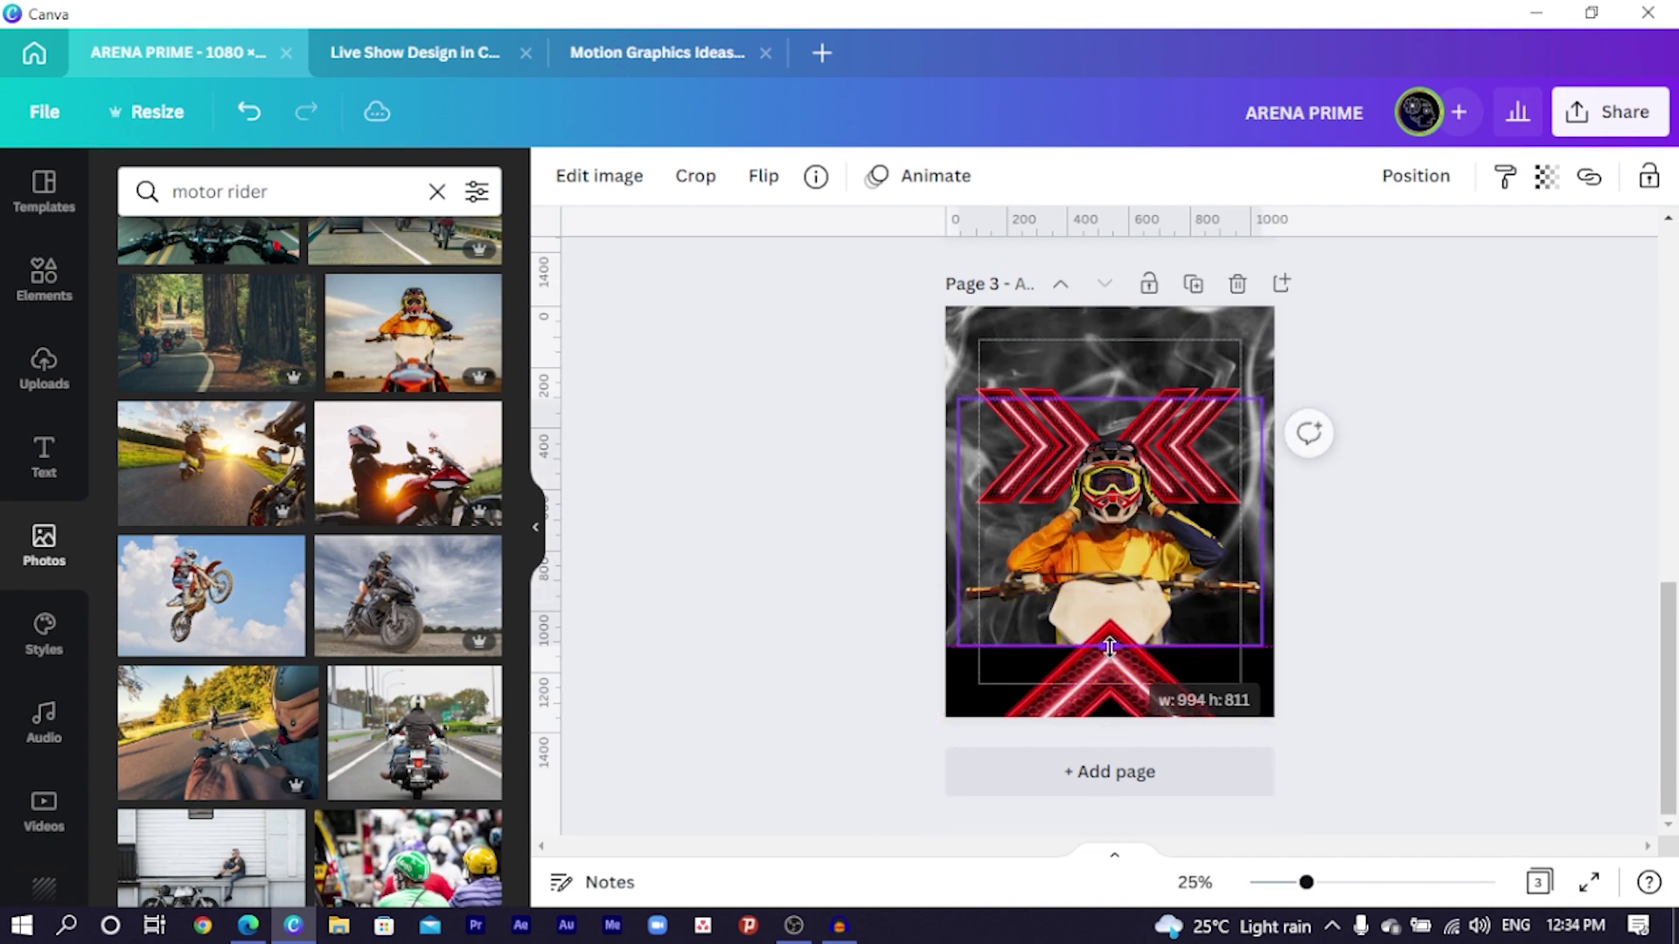
{"action": "left_click_drag", "start_coordinate": [958, 647], "coordinate": [936, 661]}
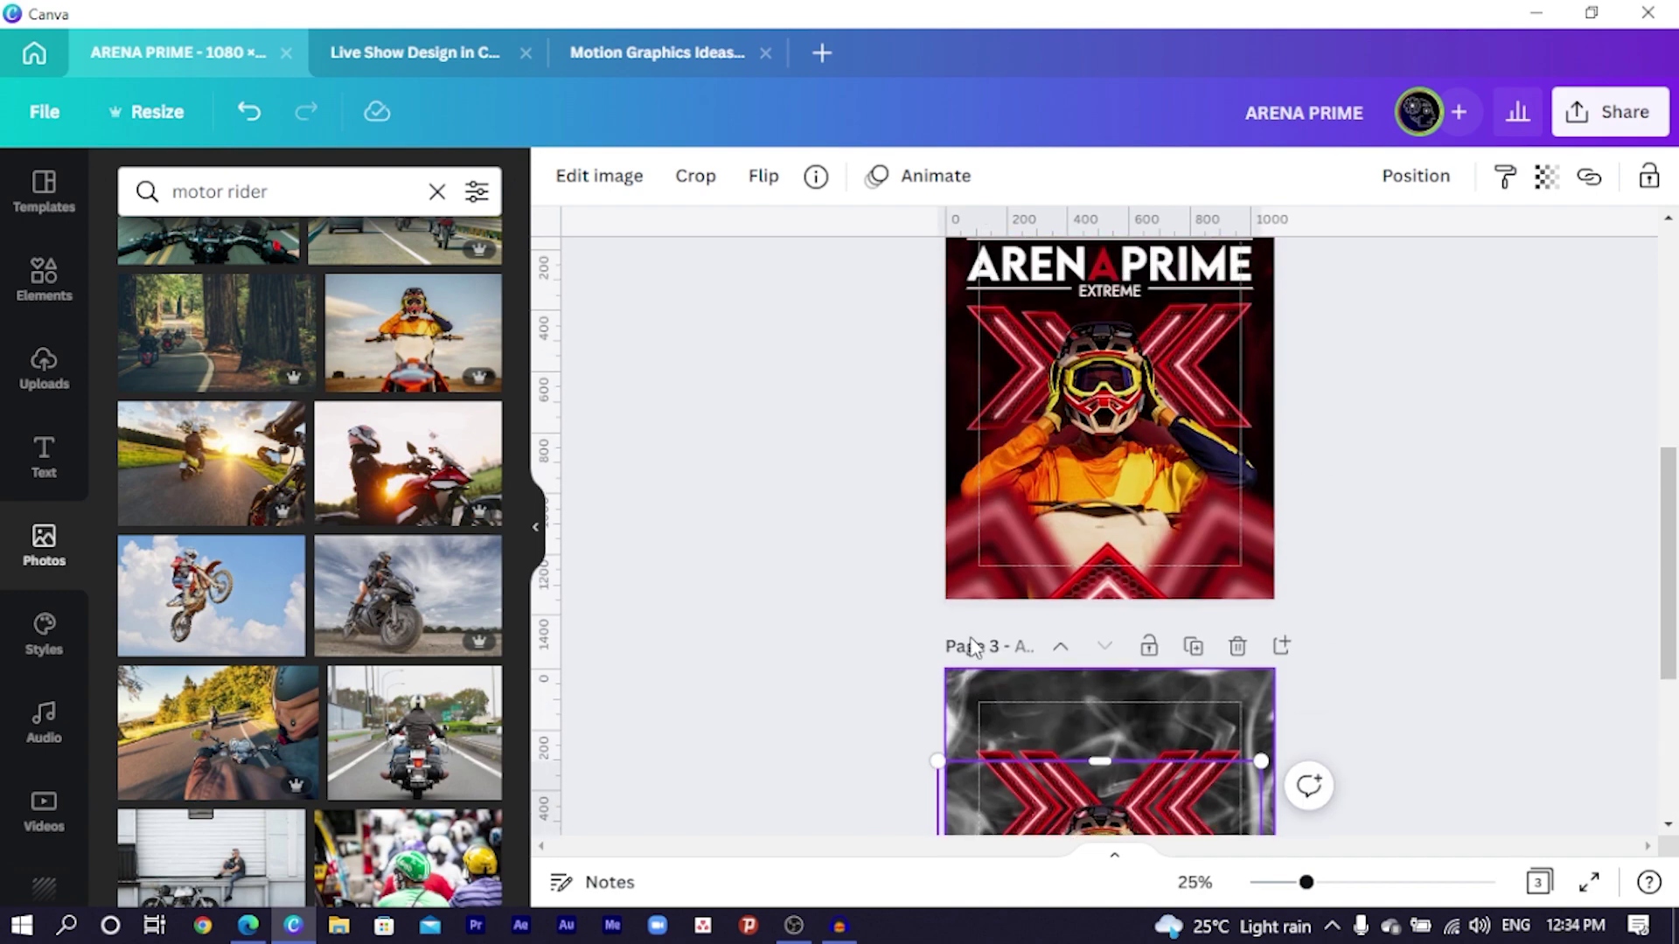
Step: Enlarge the rider to full page width with its helmet centred between the chevrons
{"action": "scroll", "coordinate": [988, 577], "scroll_direction": "up", "scroll_amount": 4}
{"action": "scroll", "coordinate": [990, 577], "scroll_direction": "down", "scroll_amount": 5}
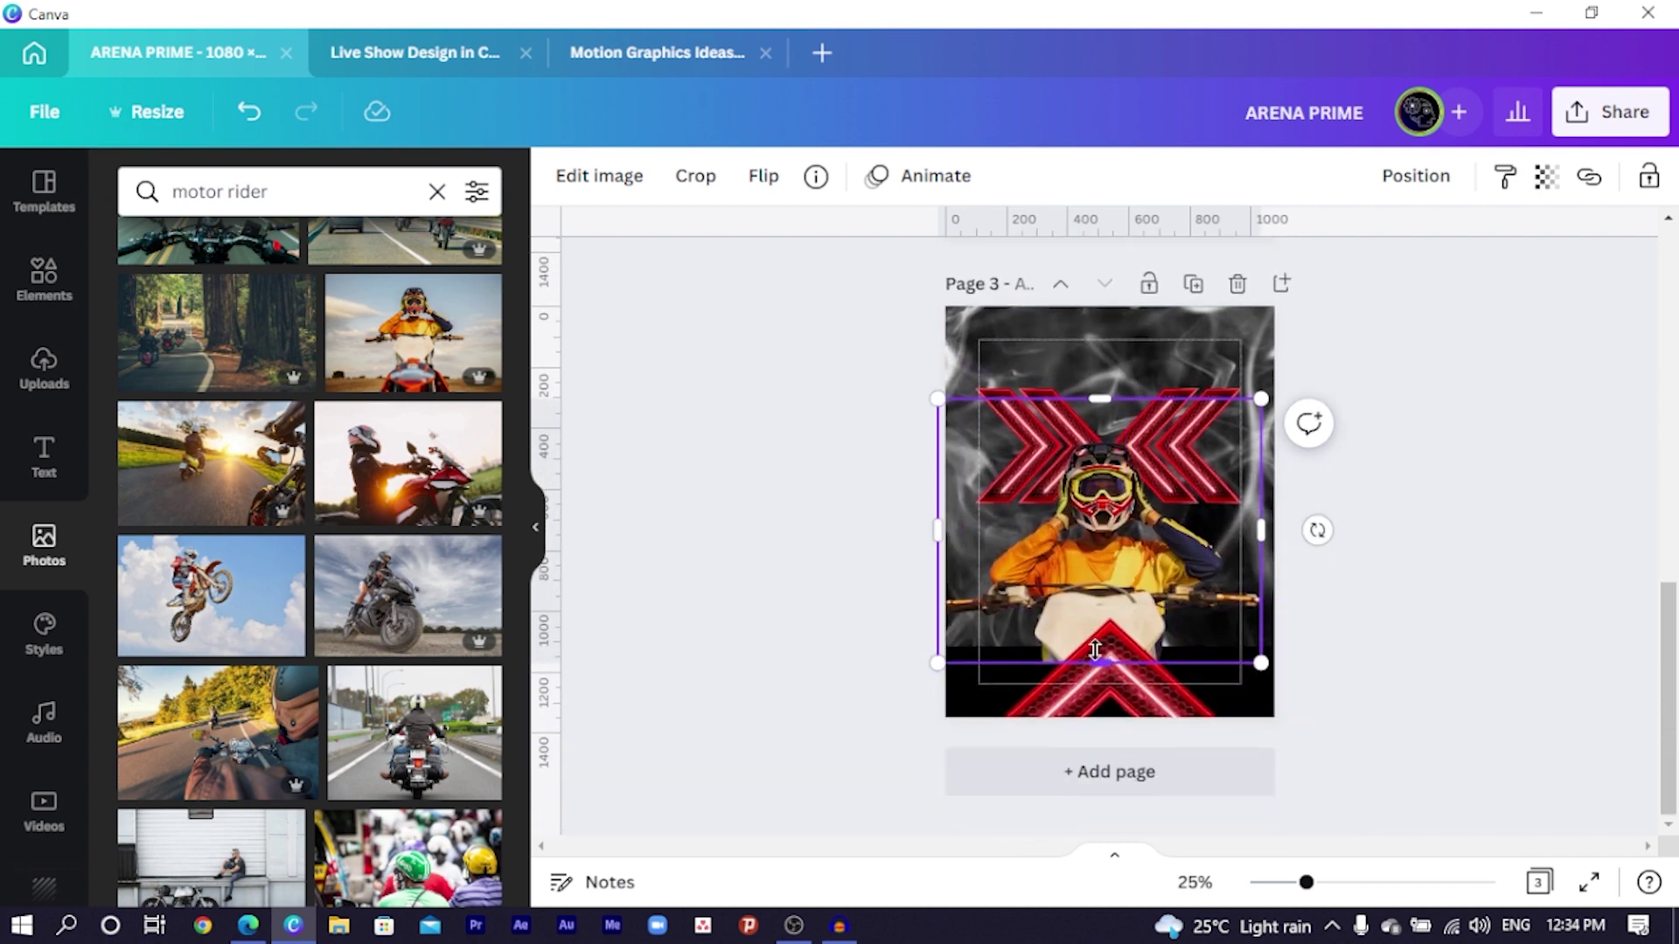
{"action": "left_click_drag", "start_coordinate": [1115, 554], "coordinate": [1122, 589]}
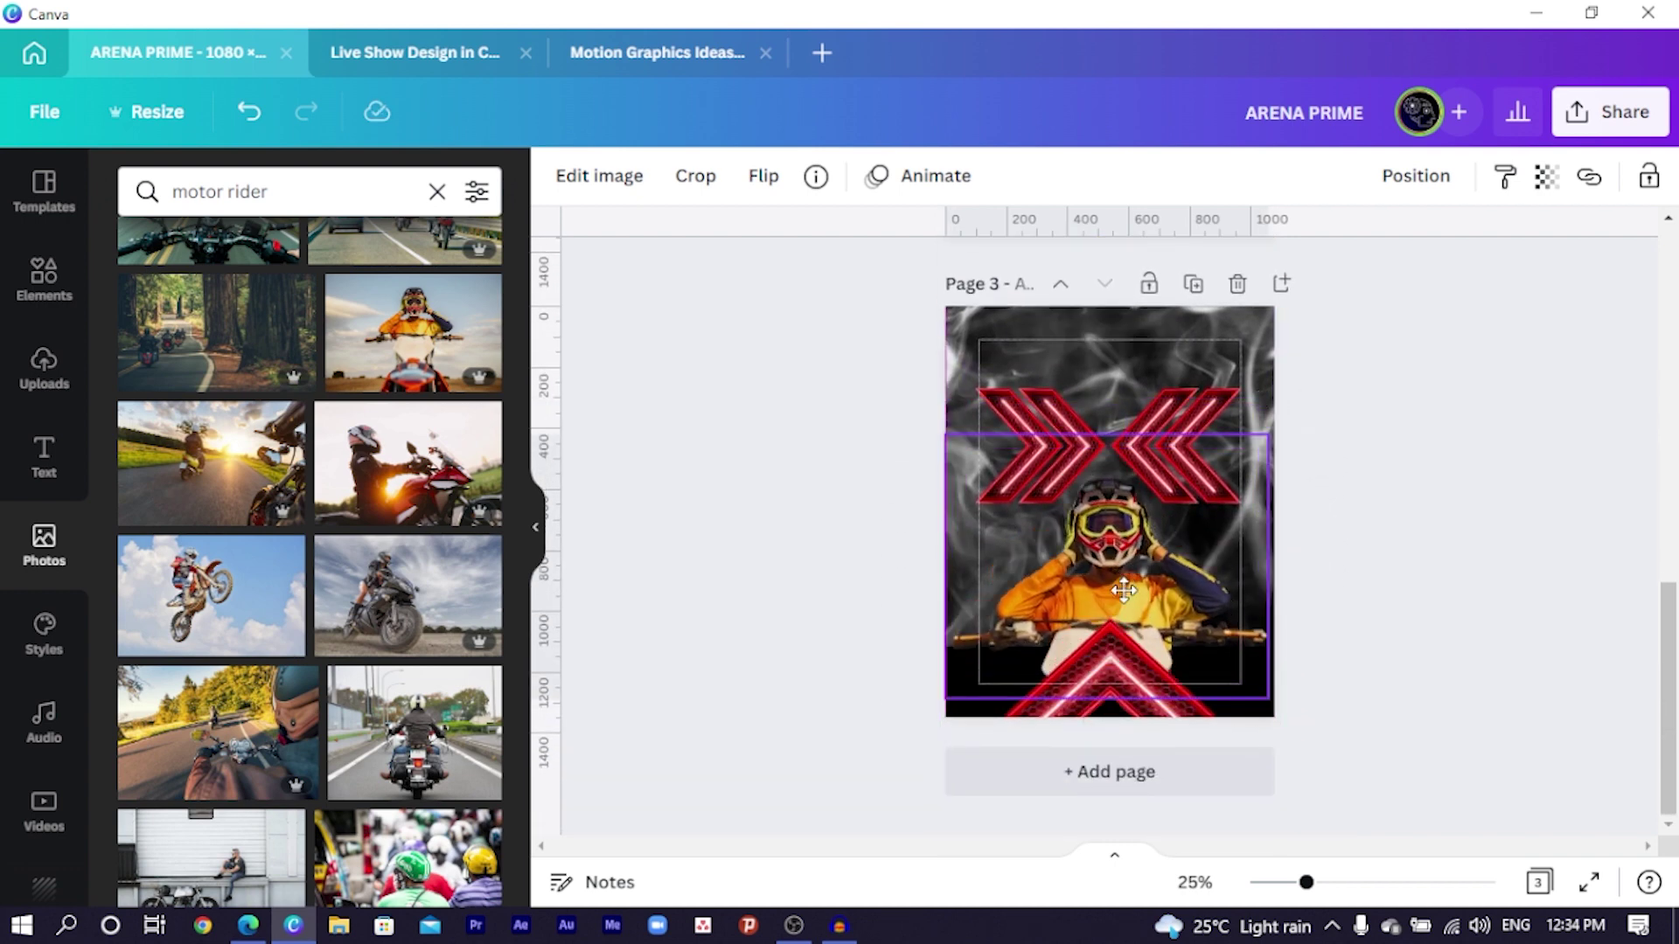
{"action": "left_click_drag", "start_coordinate": [940, 433], "coordinate": [918, 404]}
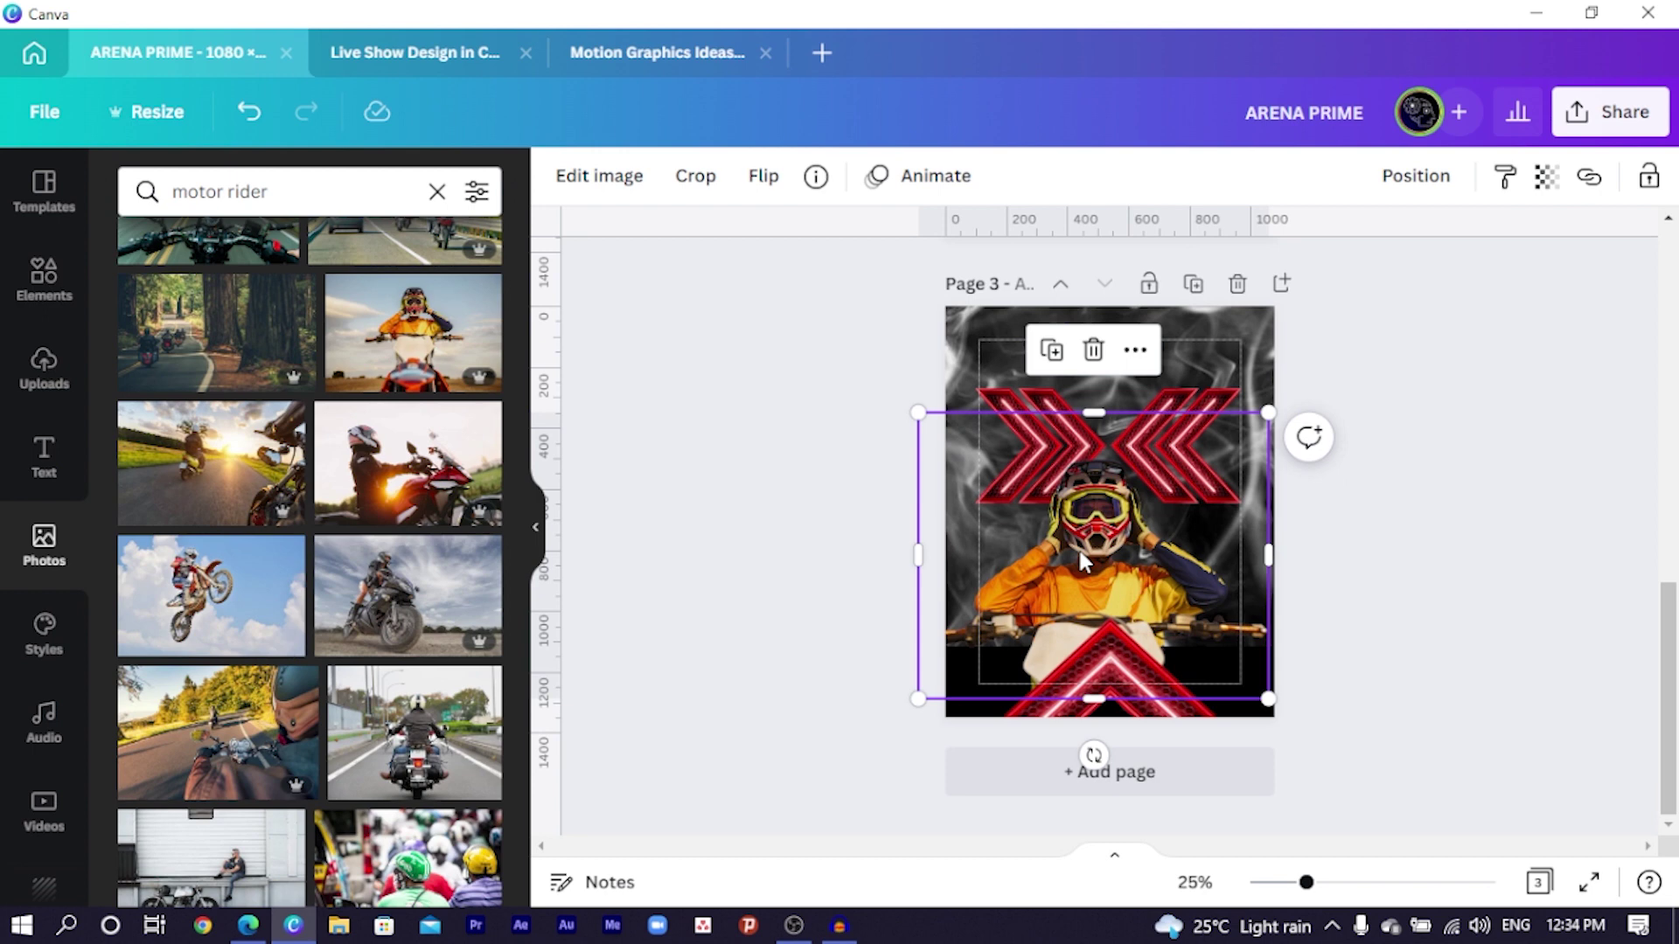
{"action": "left_click_drag", "start_coordinate": [1077, 548], "coordinate": [1091, 541]}
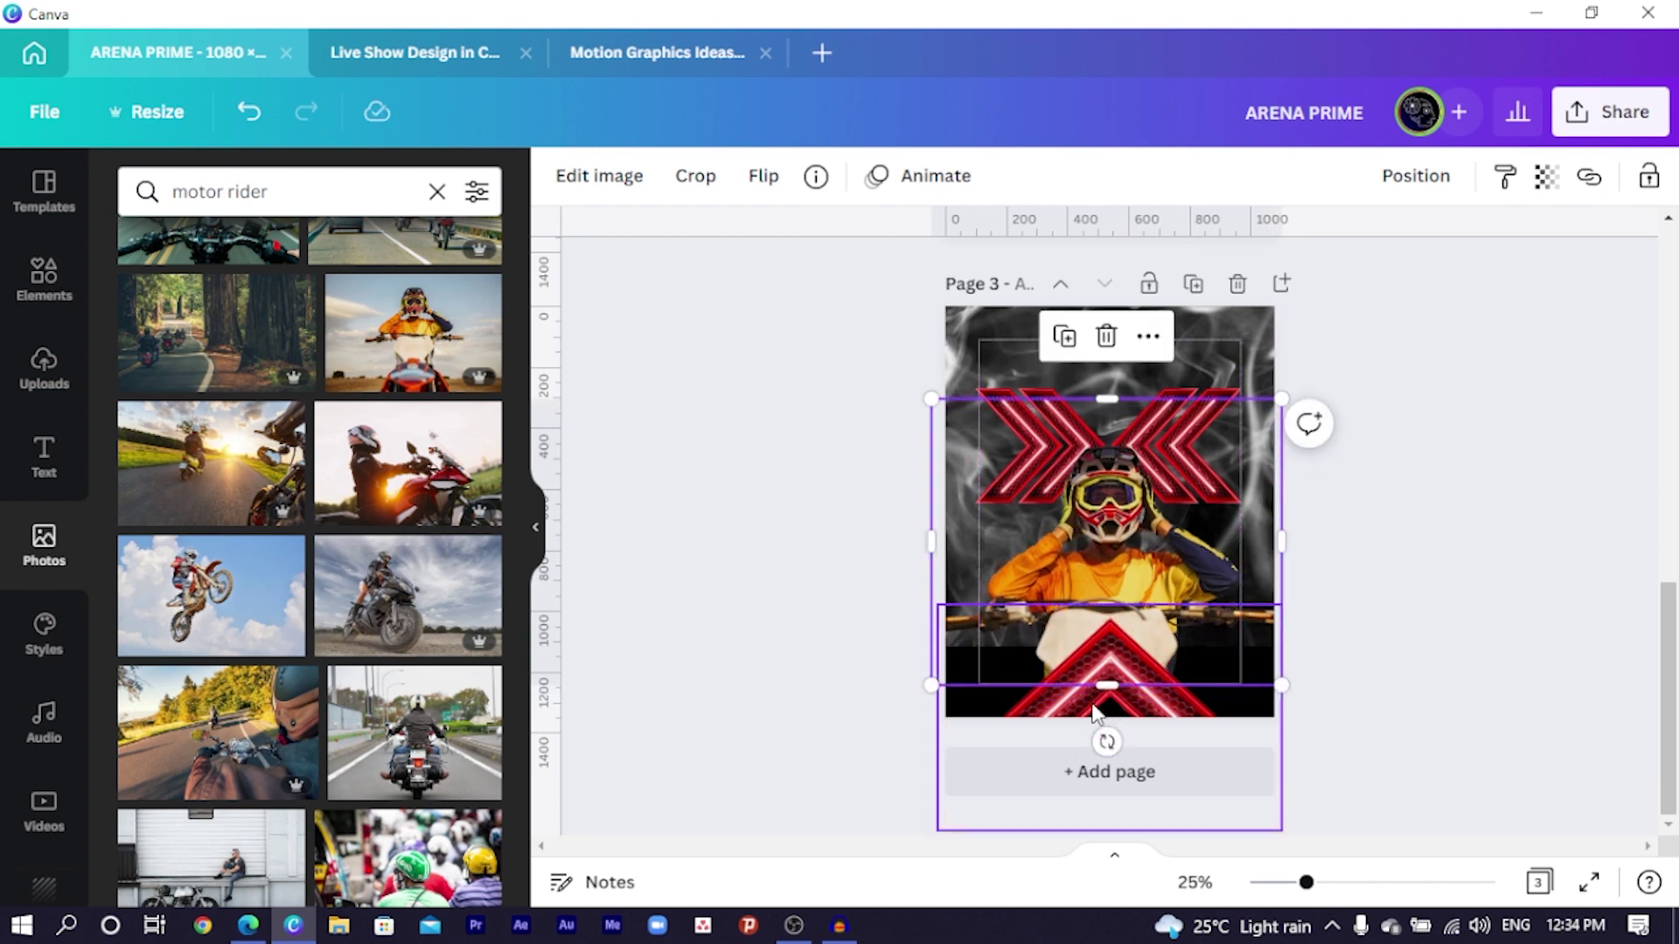
{"action": "left_click", "coordinate": [1146, 721]}
{"action": "left_click", "coordinate": [817, 605]}
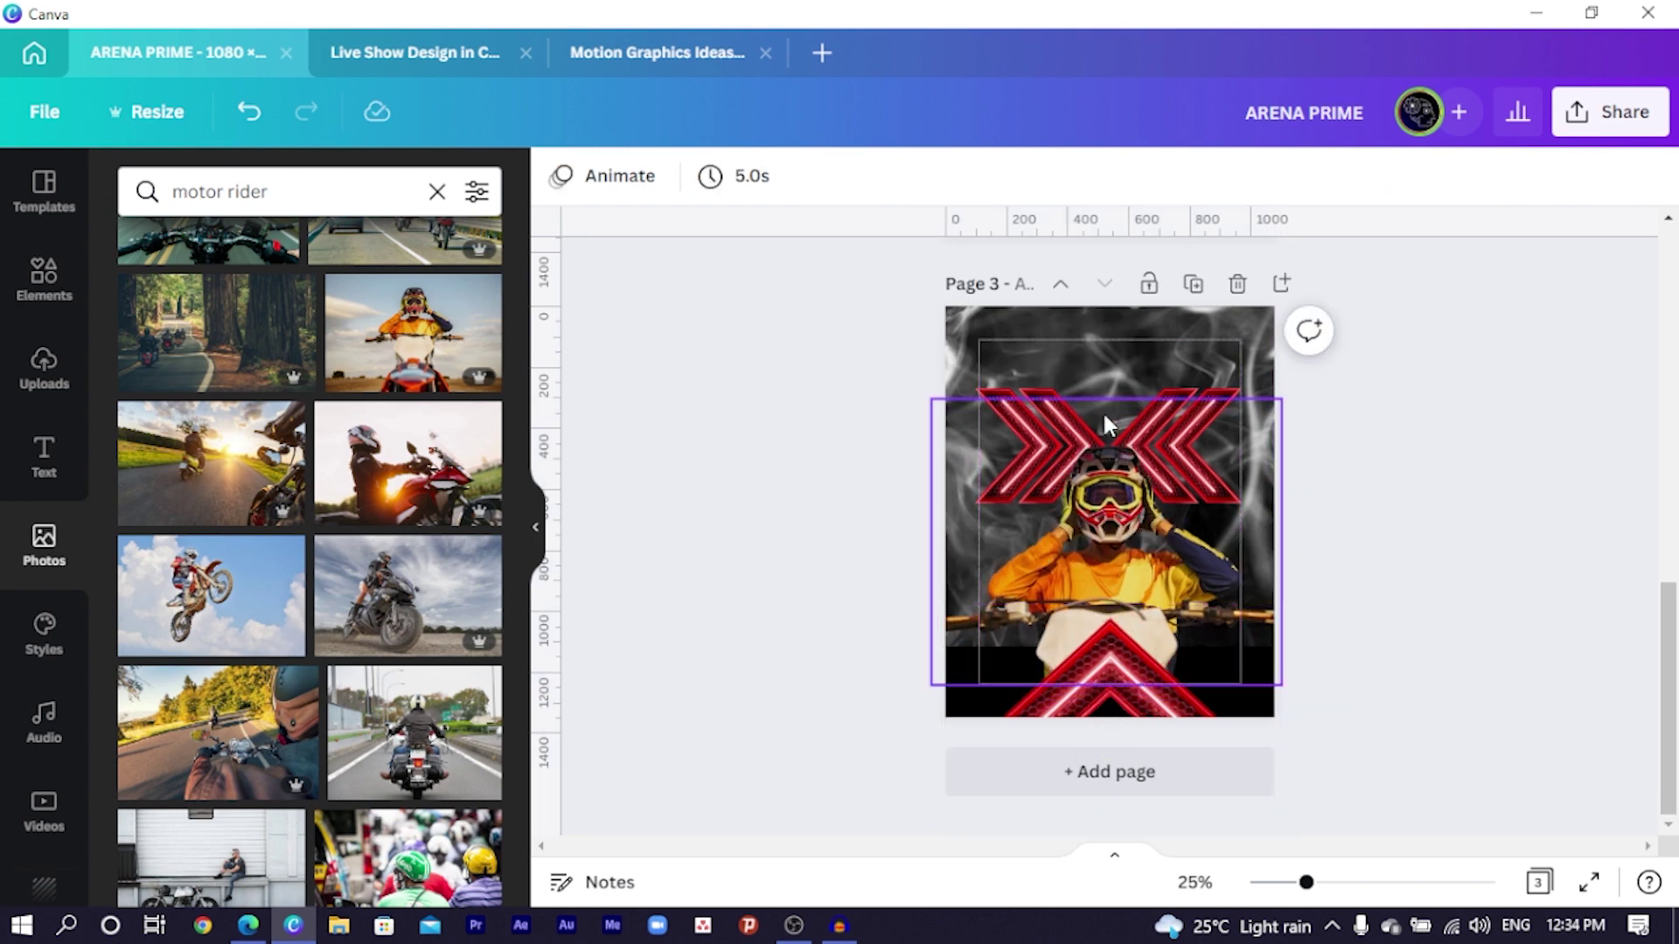
Step: Apply the Cherry duotone effect to the smoke background
{"action": "left_click", "coordinate": [1019, 328]}
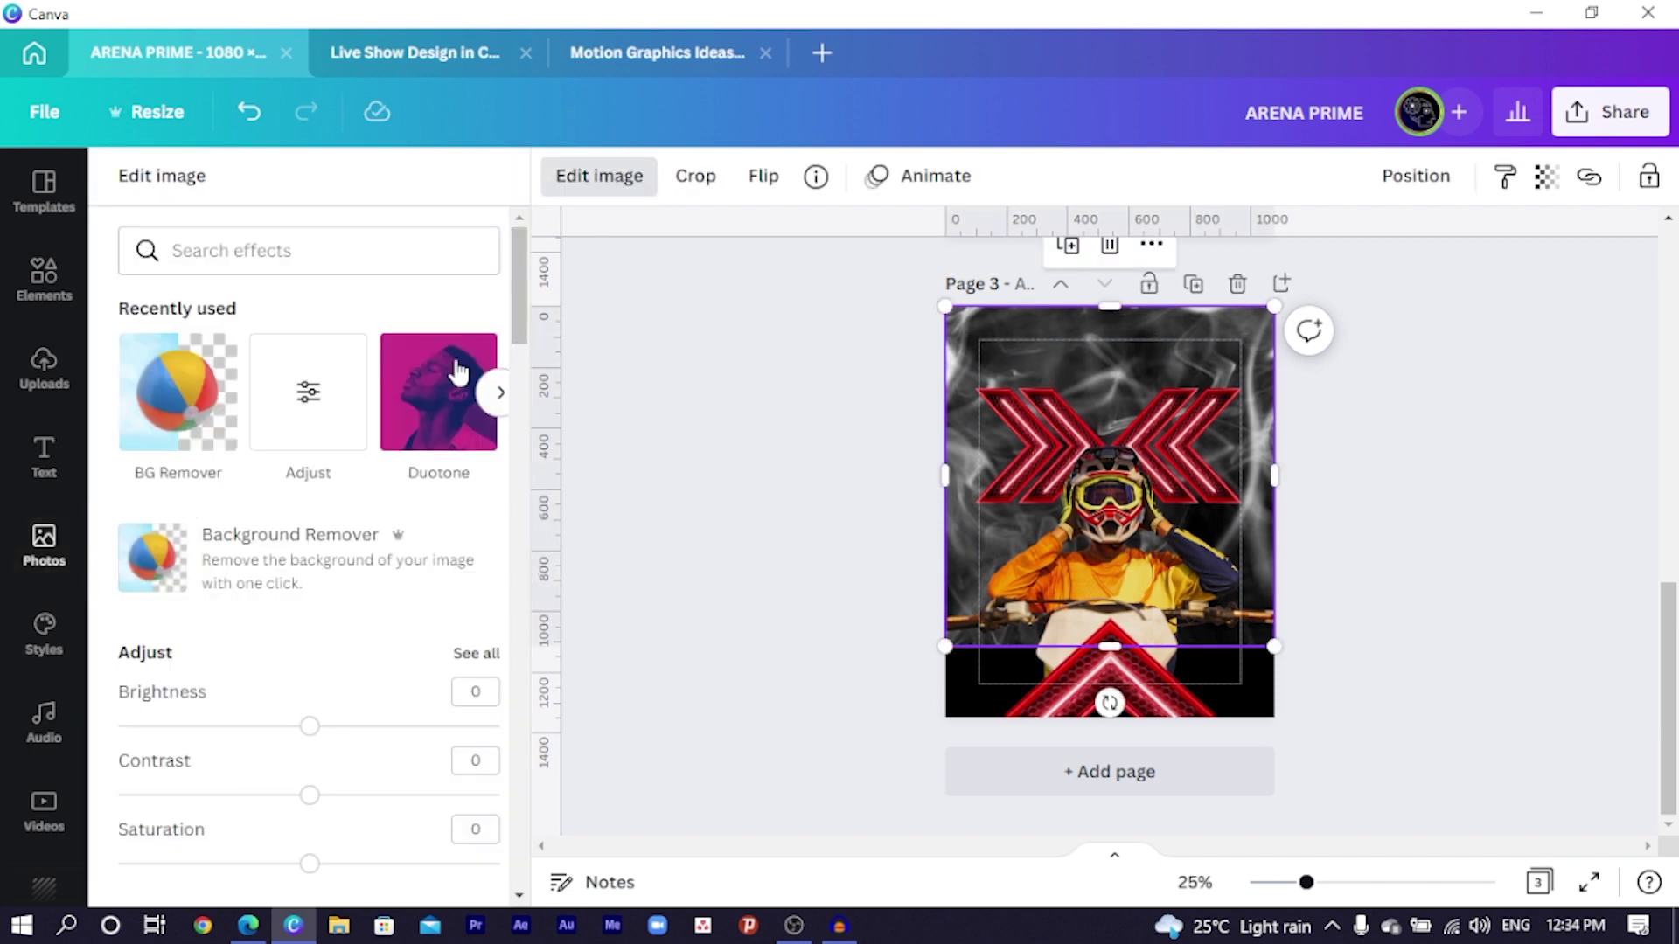
{"action": "left_click", "coordinate": [450, 376]}
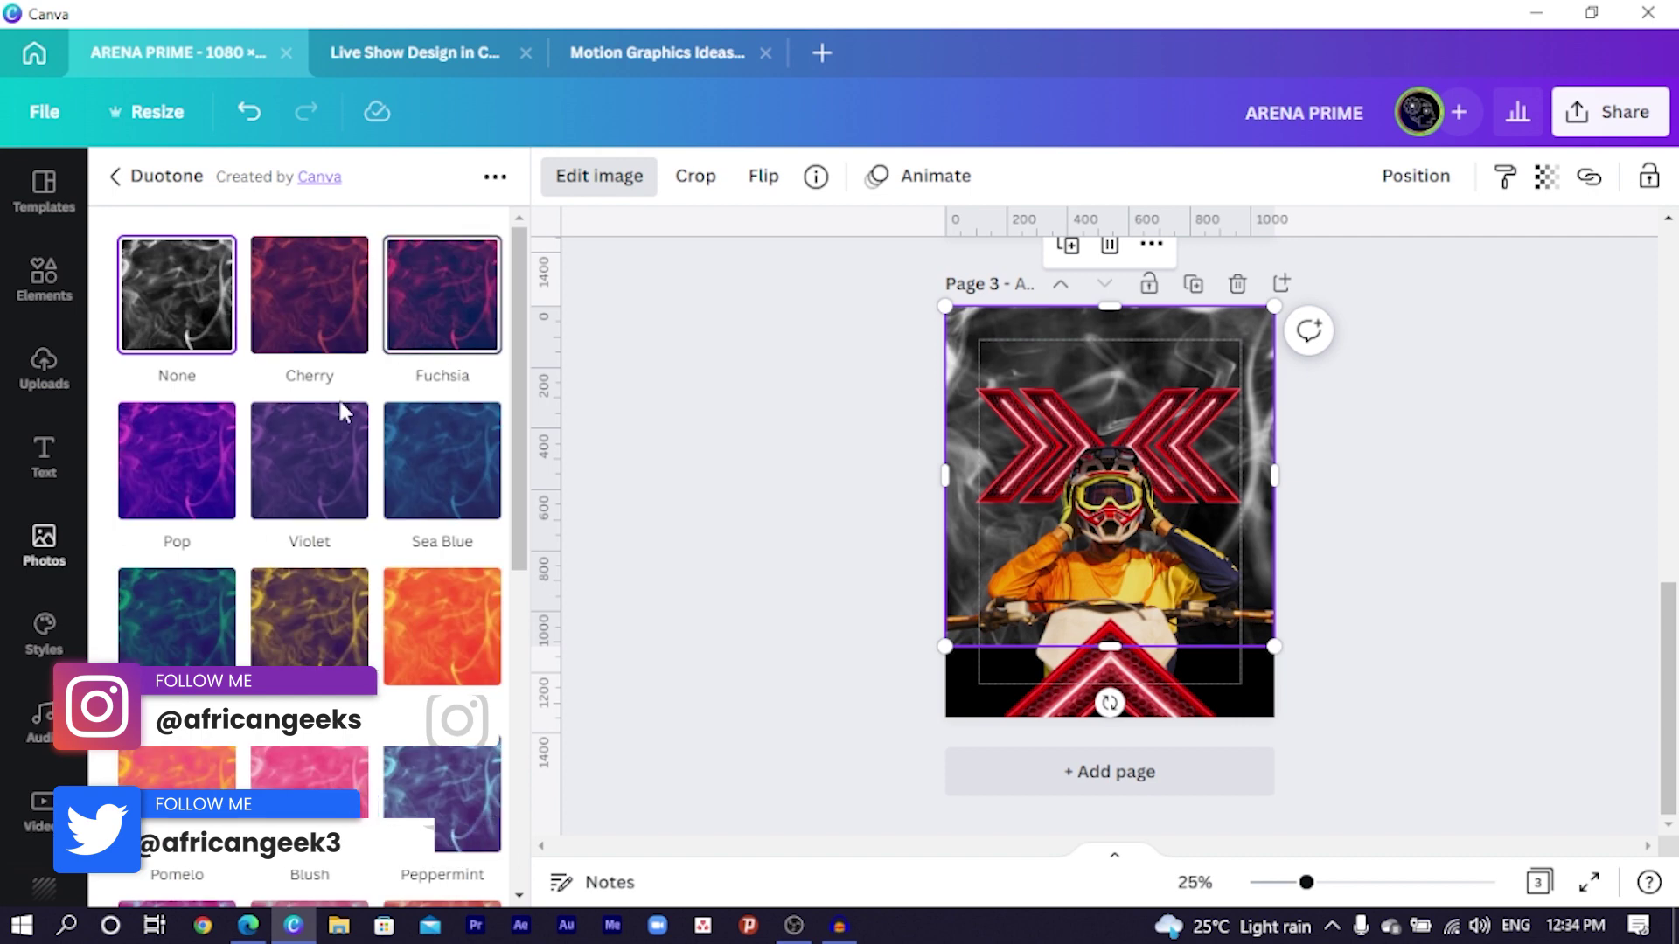
{"action": "left_click", "coordinate": [341, 319]}
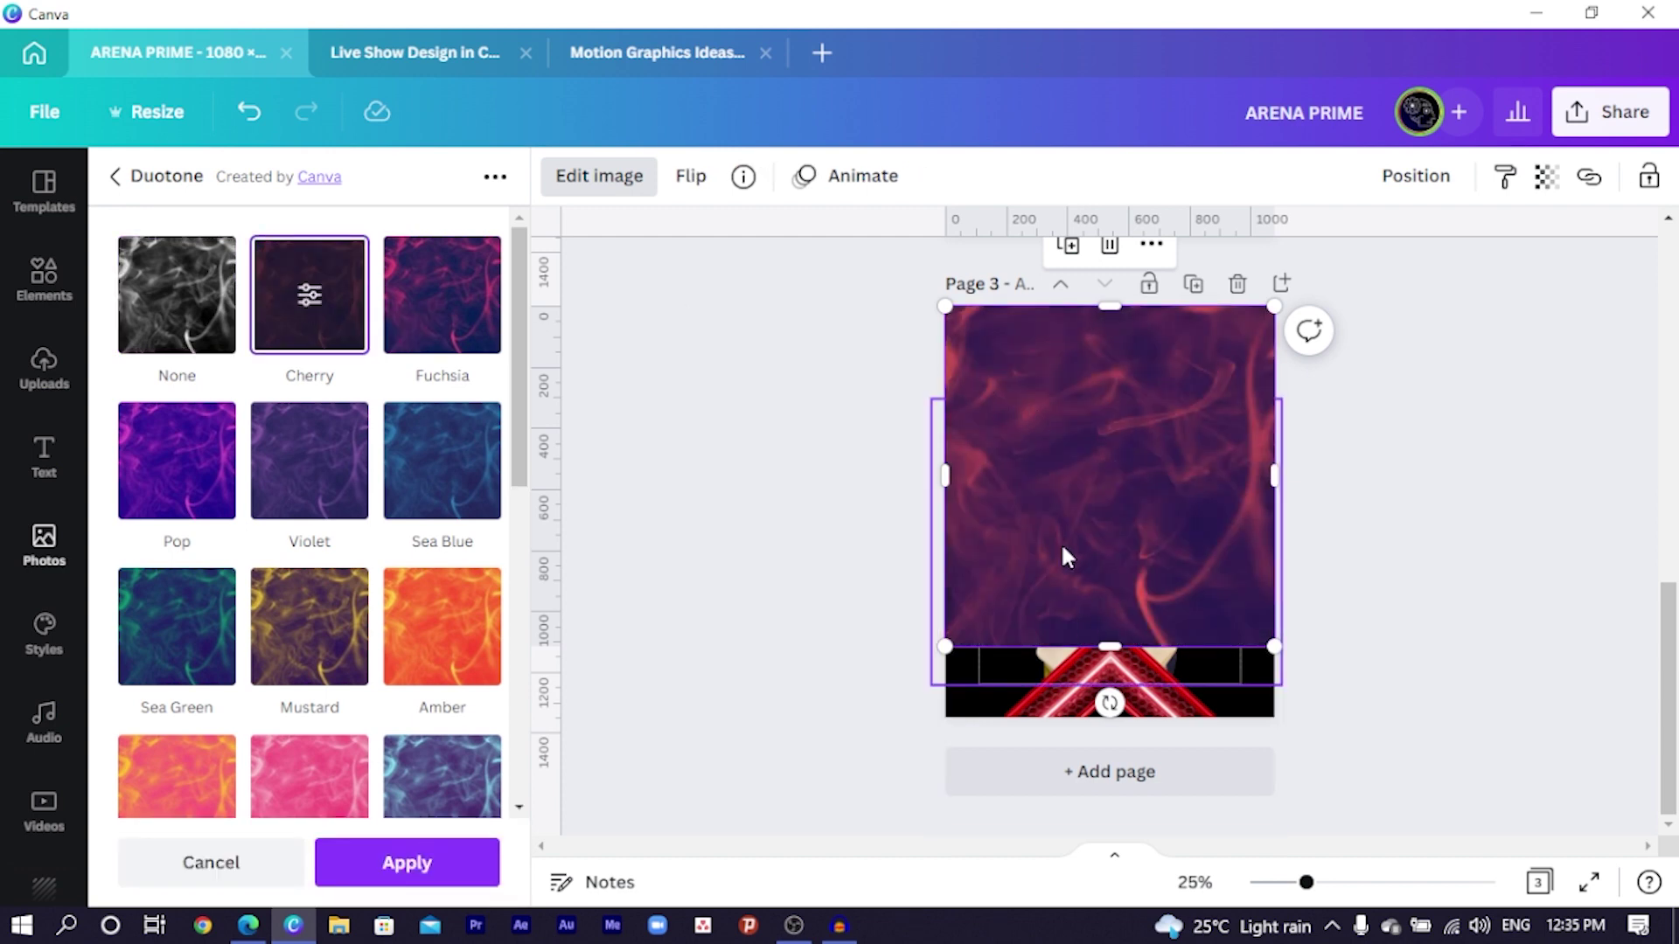
{"action": "left_click", "coordinate": [329, 305]}
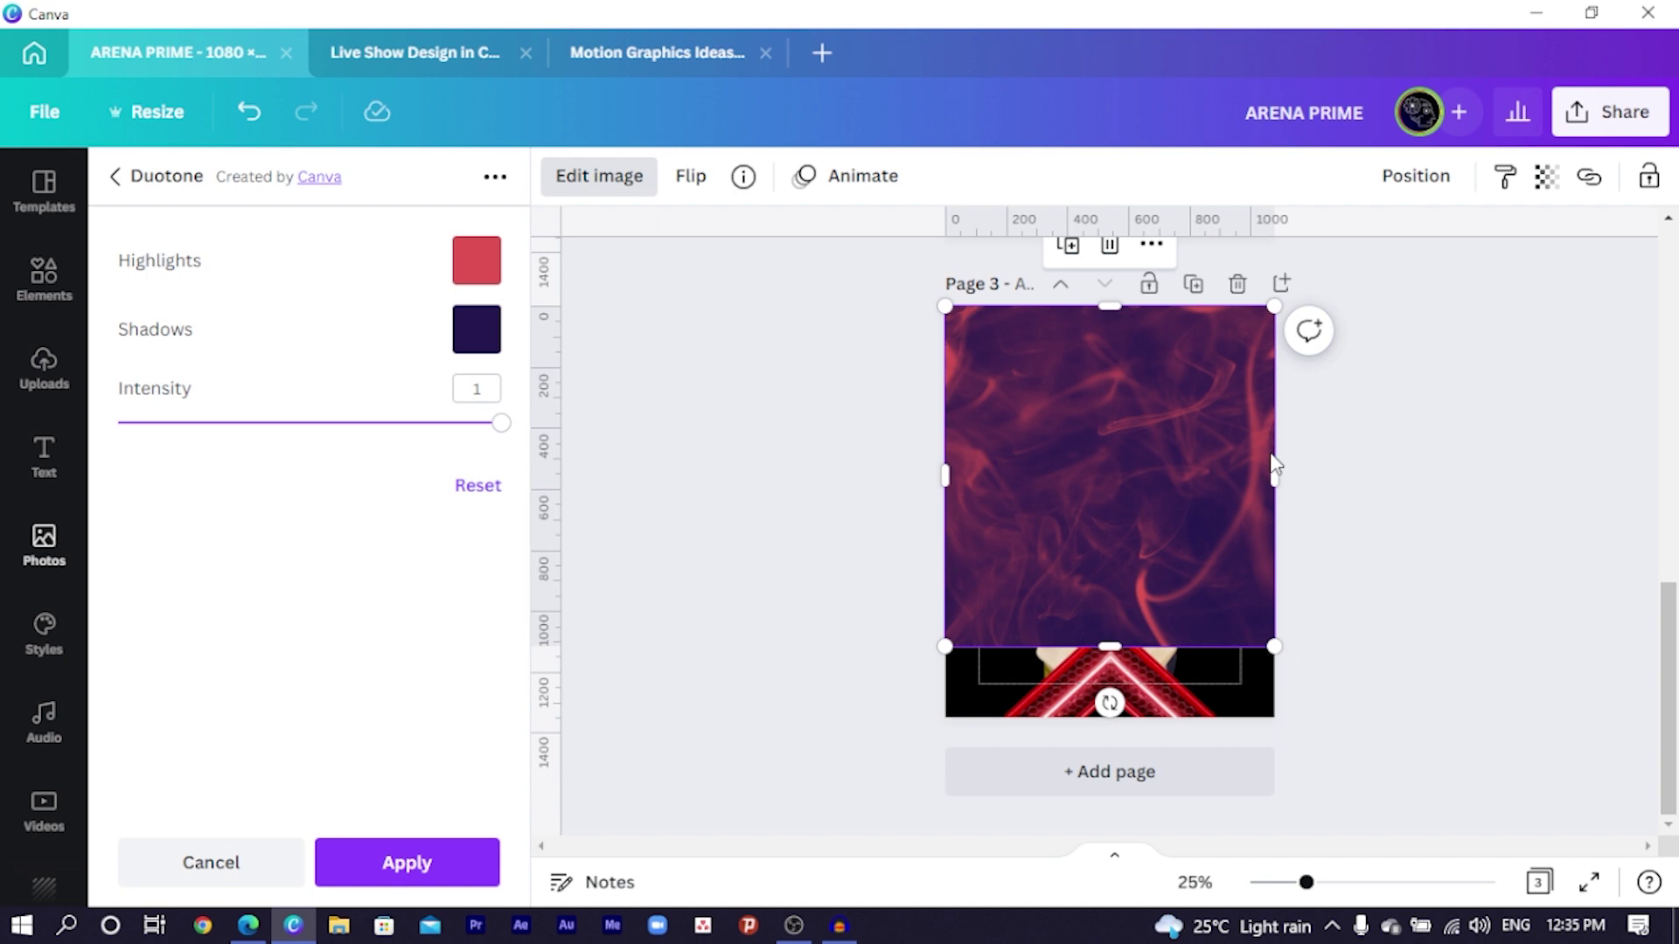
Step: Set the duotone highlights to red #c61514 and the shadows to black
{"action": "left_click", "coordinate": [475, 272]}
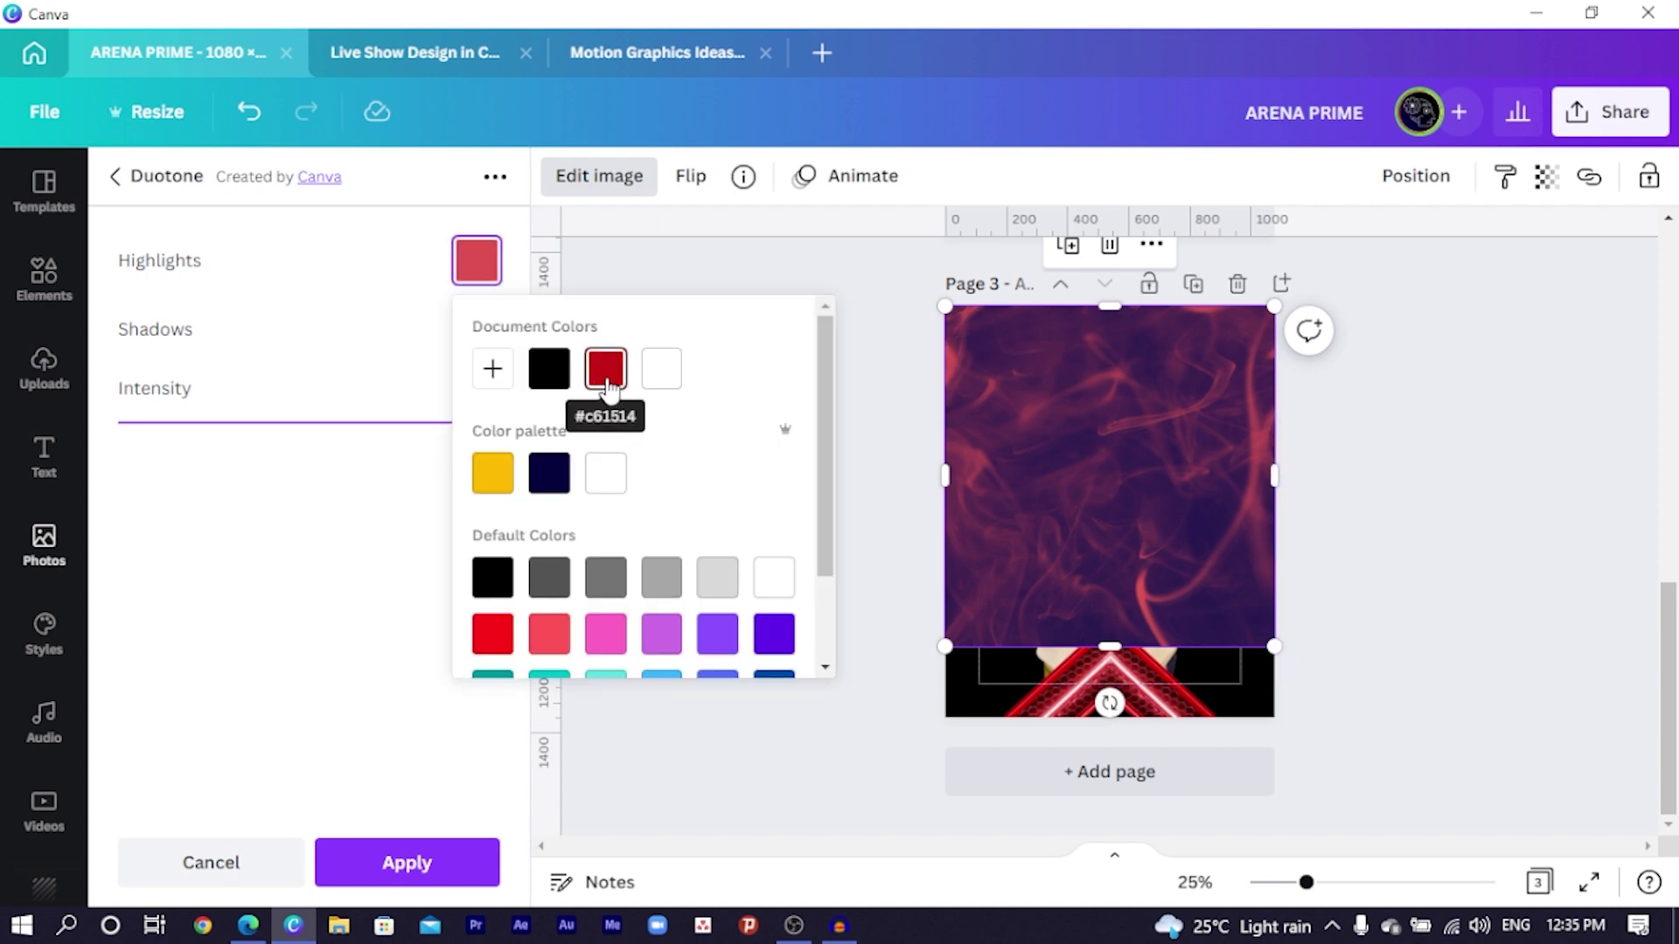
{"action": "left_click", "coordinate": [607, 371]}
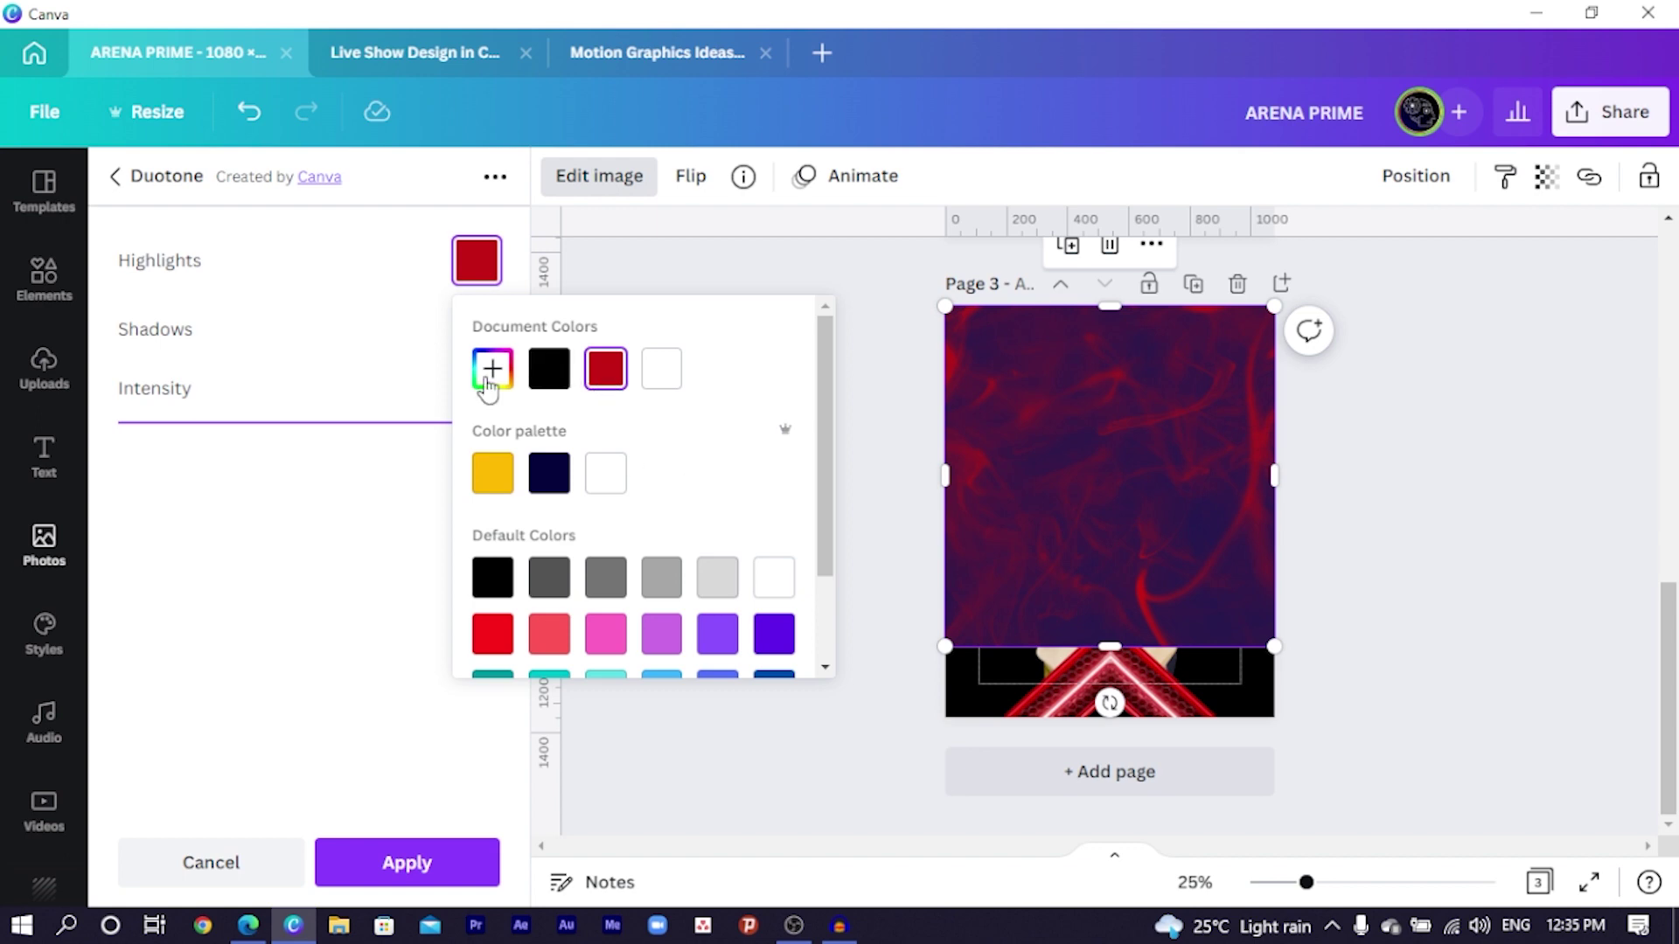
{"action": "left_click", "coordinate": [262, 513]}
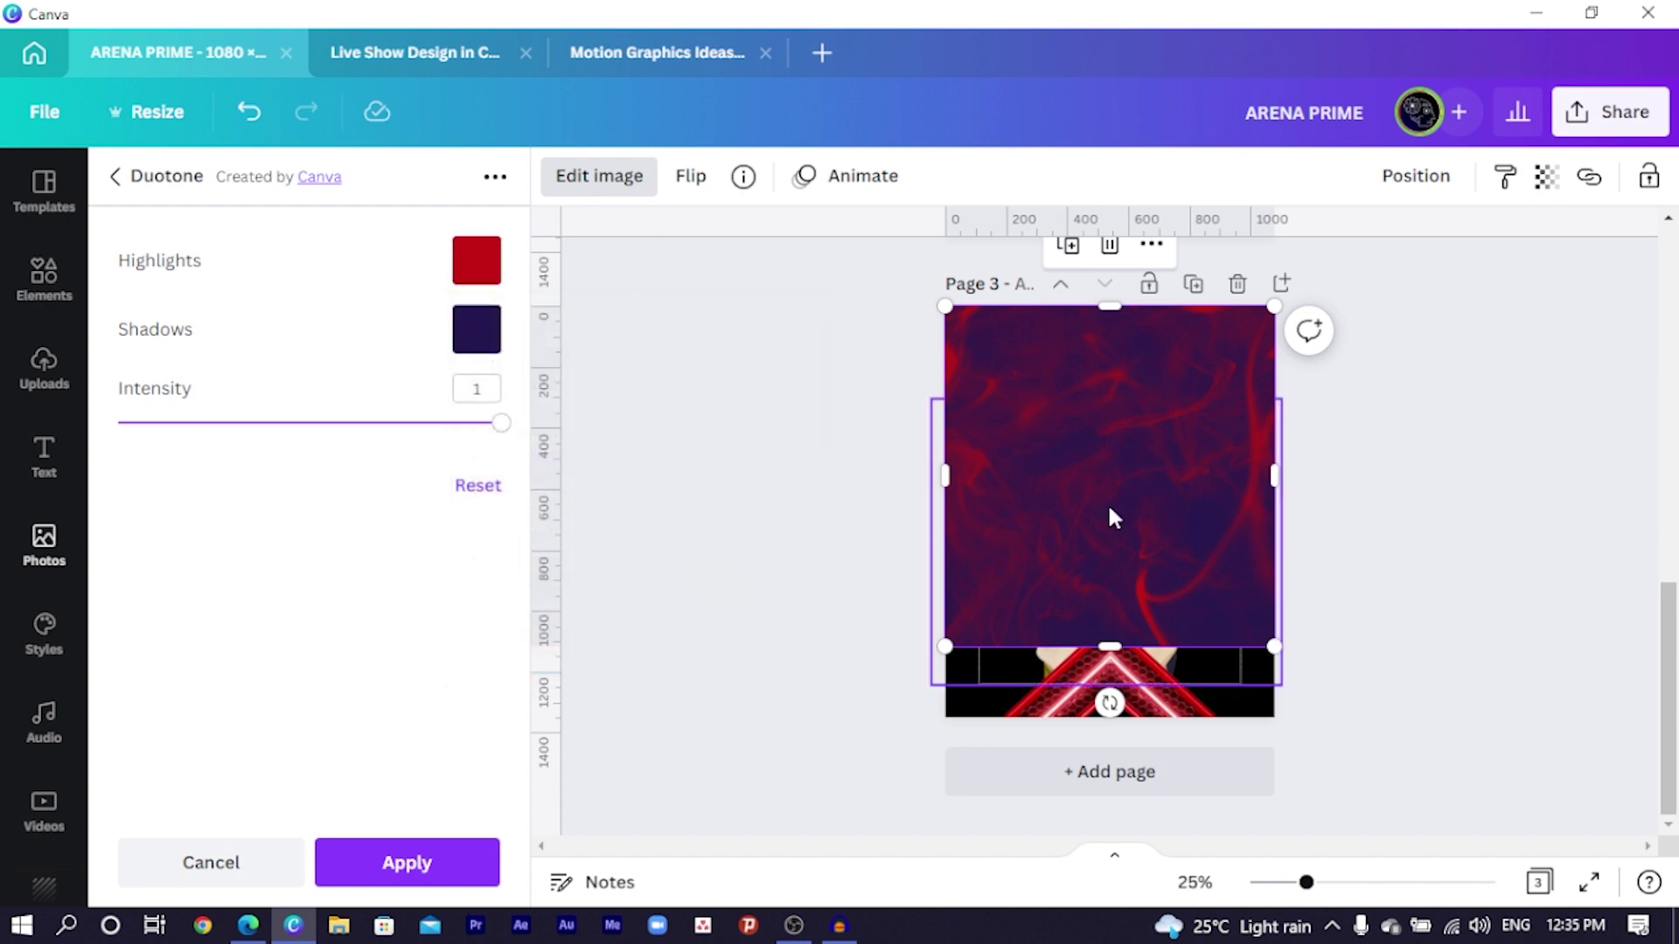
{"action": "left_click", "coordinate": [490, 330]}
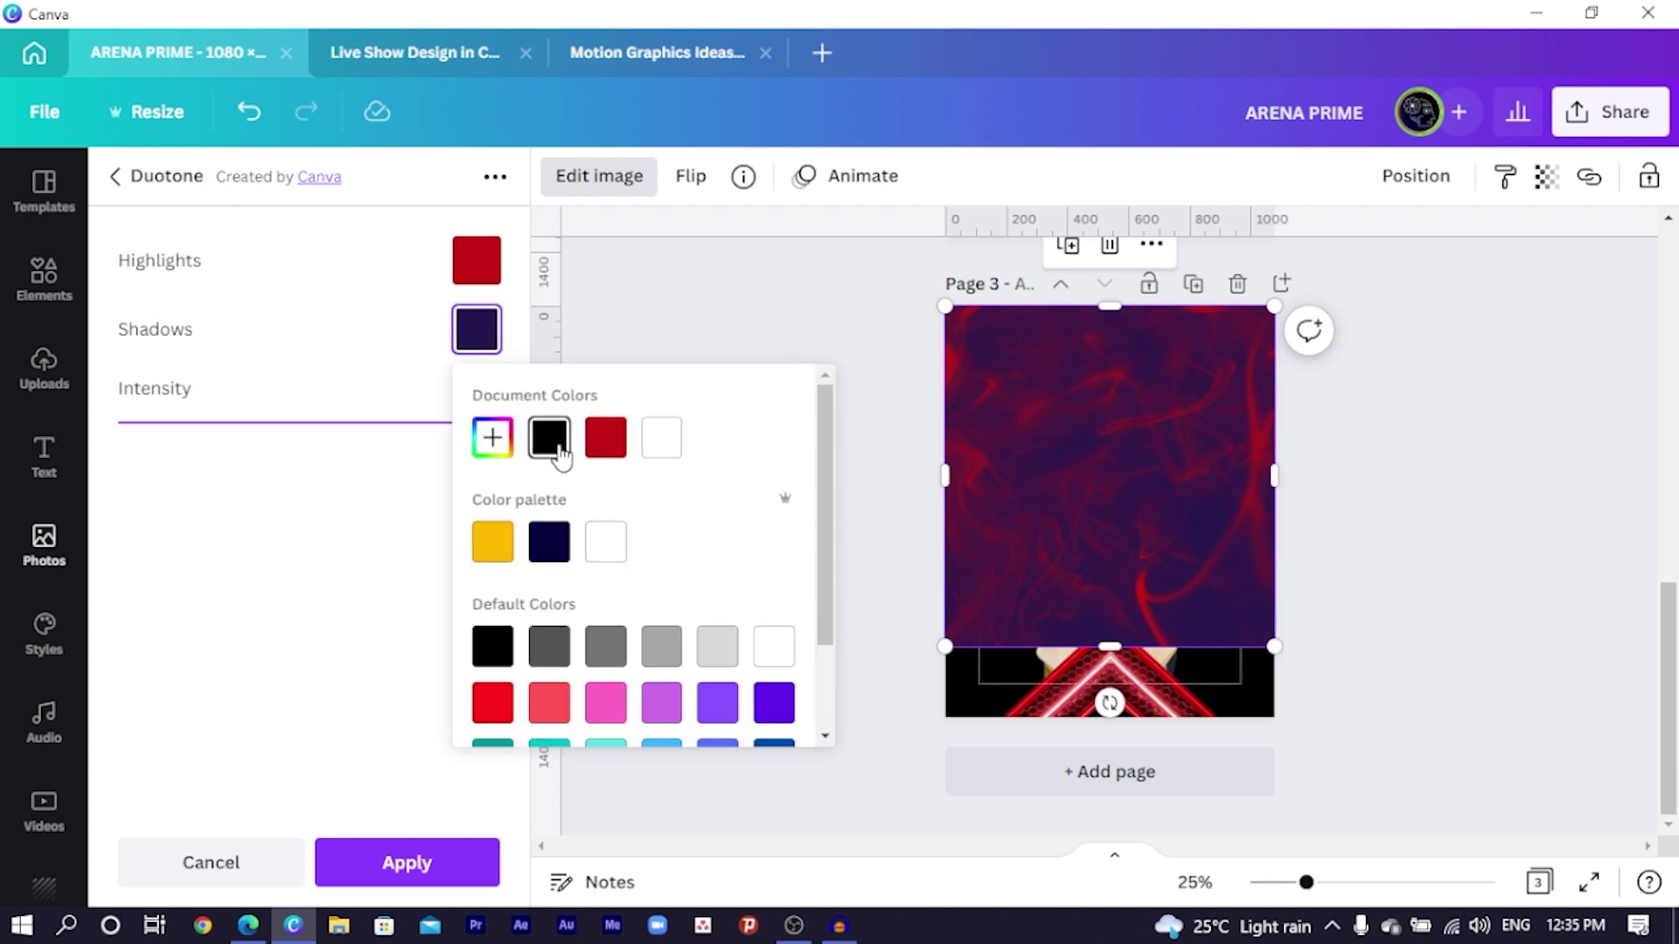
{"action": "left_click", "coordinate": [550, 442]}
{"action": "left_click", "coordinate": [371, 510]}
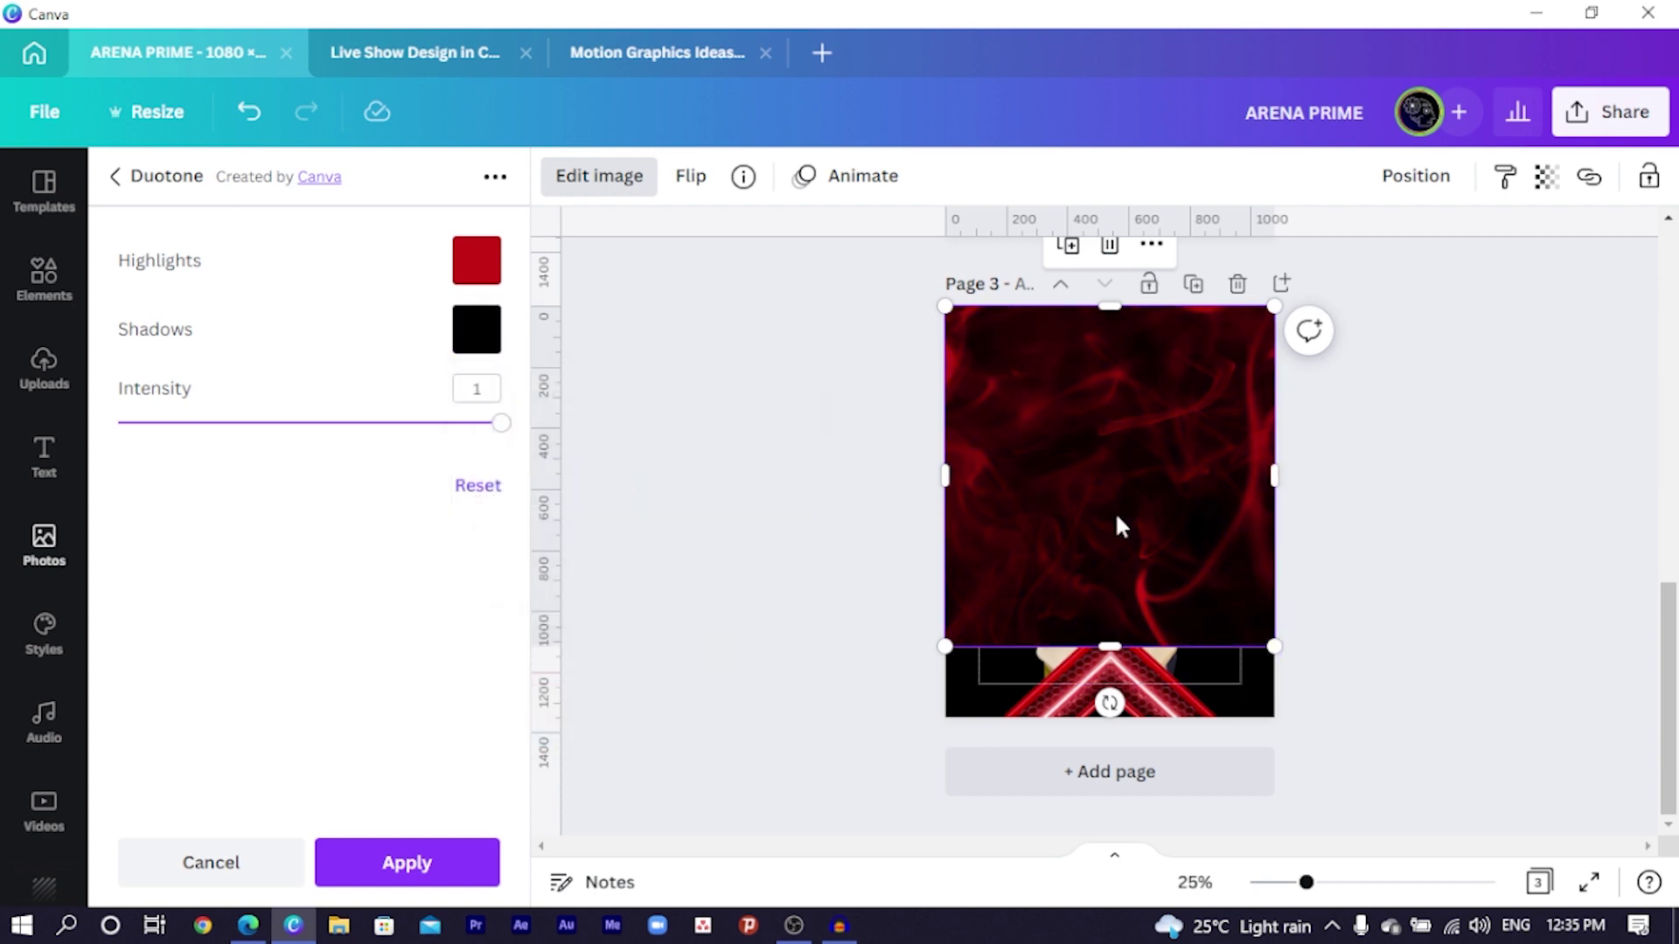
Step: Send the red duotone smoke background to the back, leaving the rider and chevrons in front
{"action": "right_click", "coordinate": [1093, 448]}
{"action": "left_click", "coordinate": [1128, 454]}
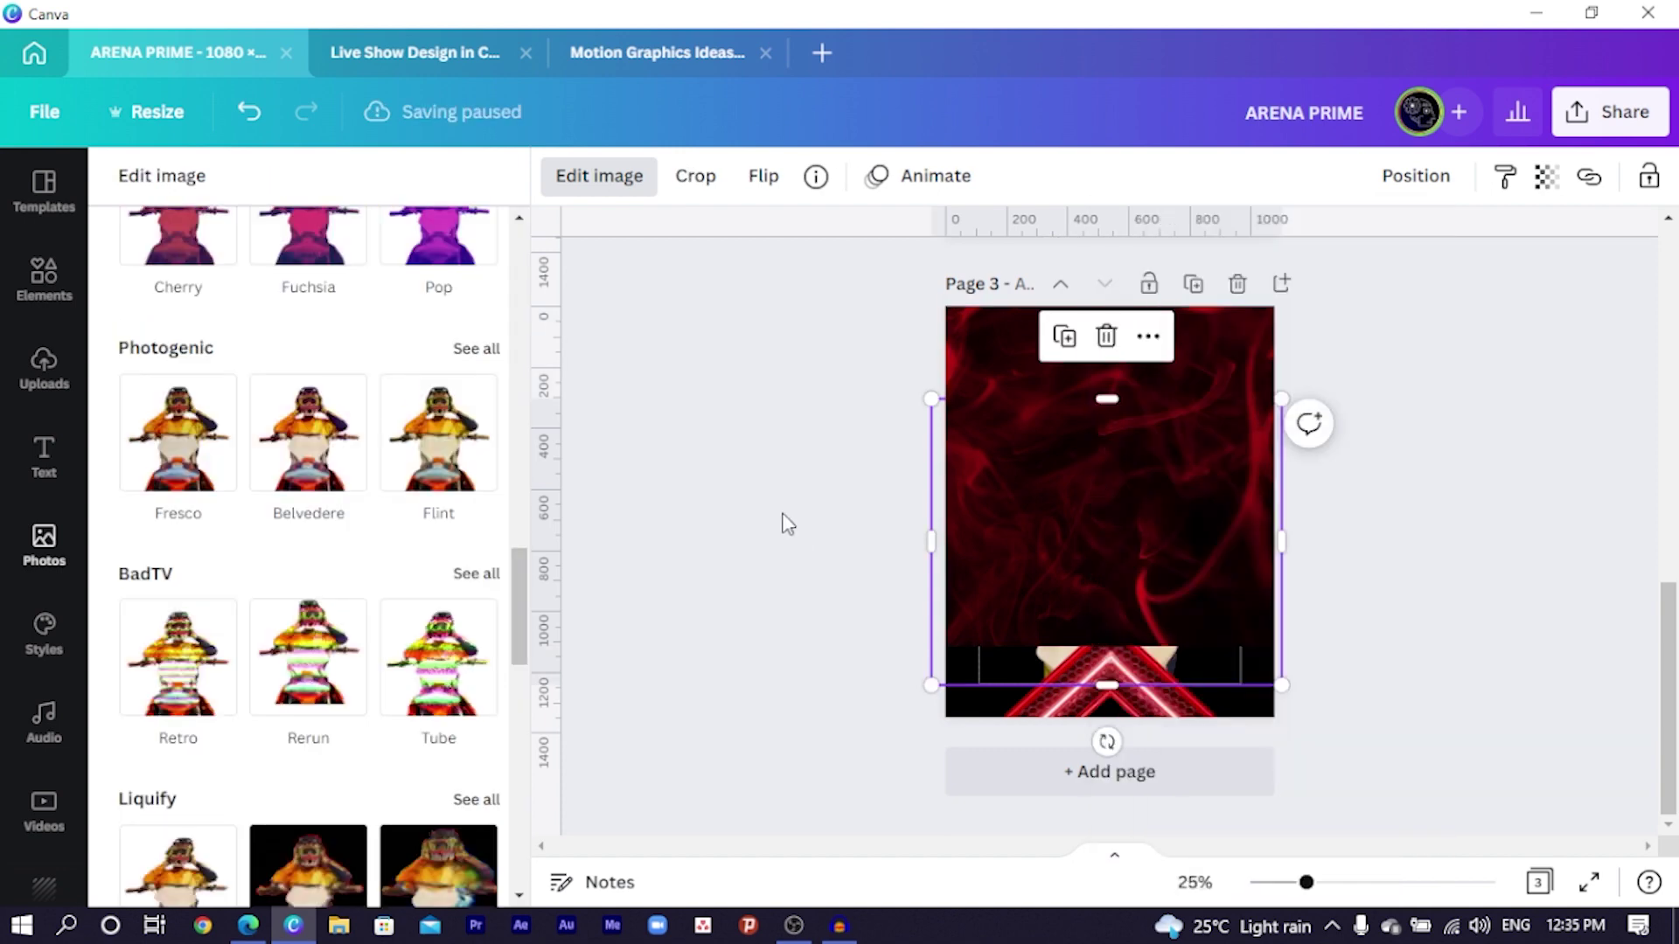
{"action": "left_click", "coordinate": [1176, 509]}
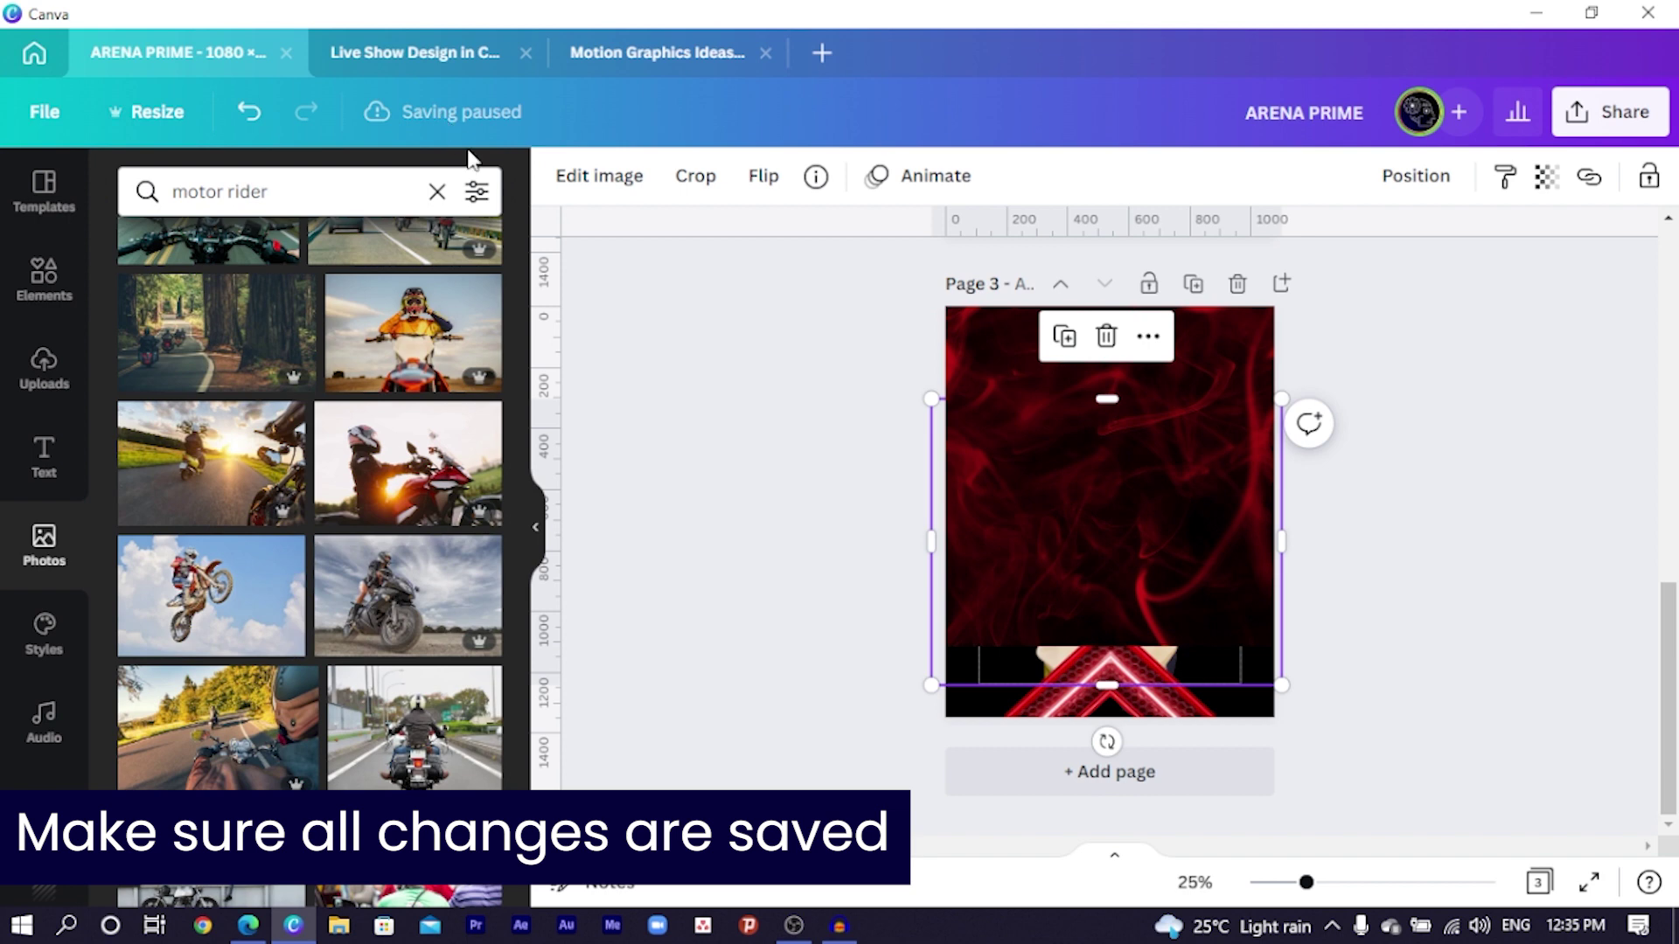
{"action": "left_click", "coordinate": [756, 536]}
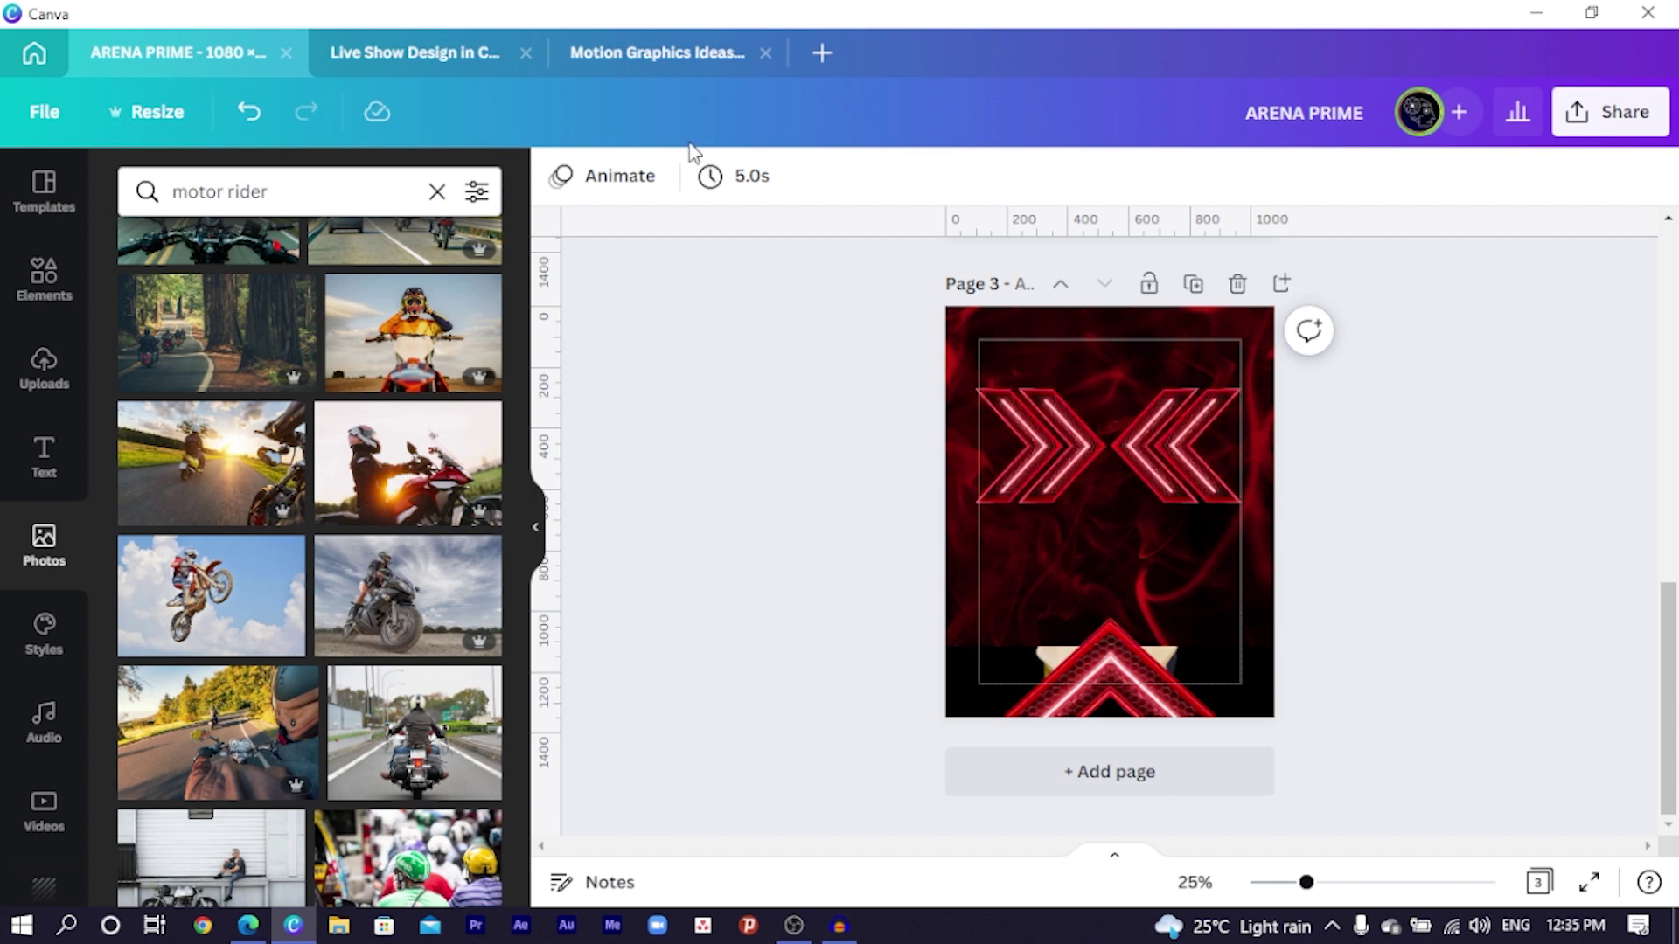
{"action": "left_click", "coordinate": [1085, 342]}
{"action": "right_click", "coordinate": [1084, 343]}
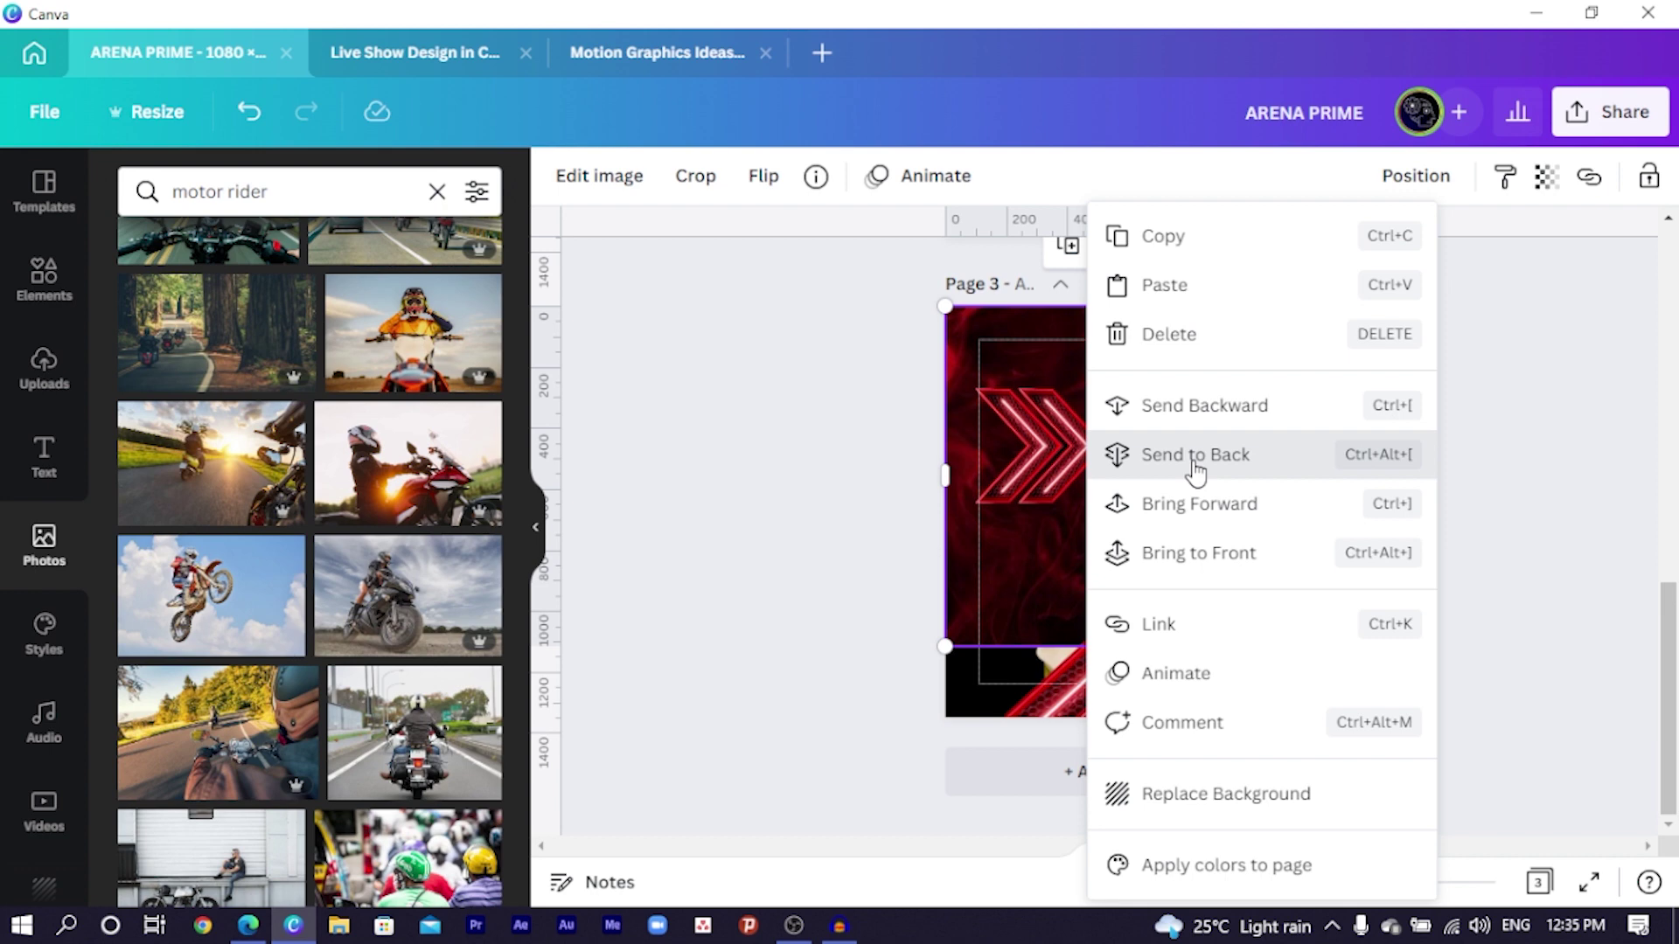
{"action": "left_click", "coordinate": [1196, 472]}
{"action": "left_click", "coordinate": [801, 474]}
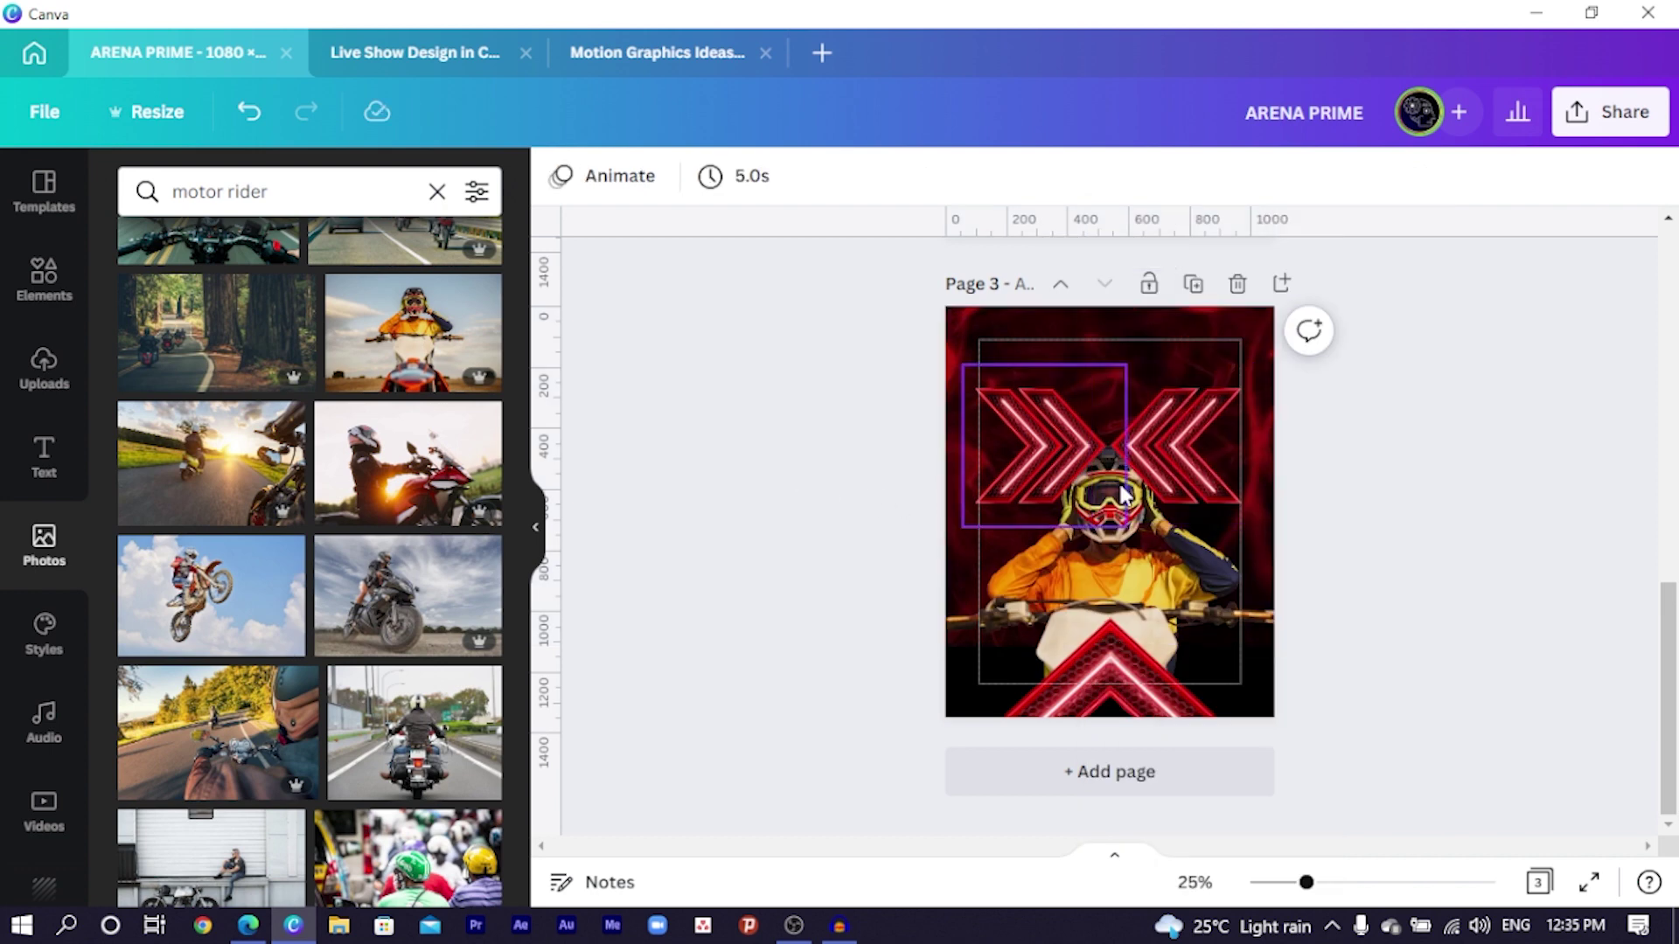
{"action": "left_click", "coordinate": [1055, 468]}
{"action": "left_click", "coordinate": [1177, 465], "text": "shift"}
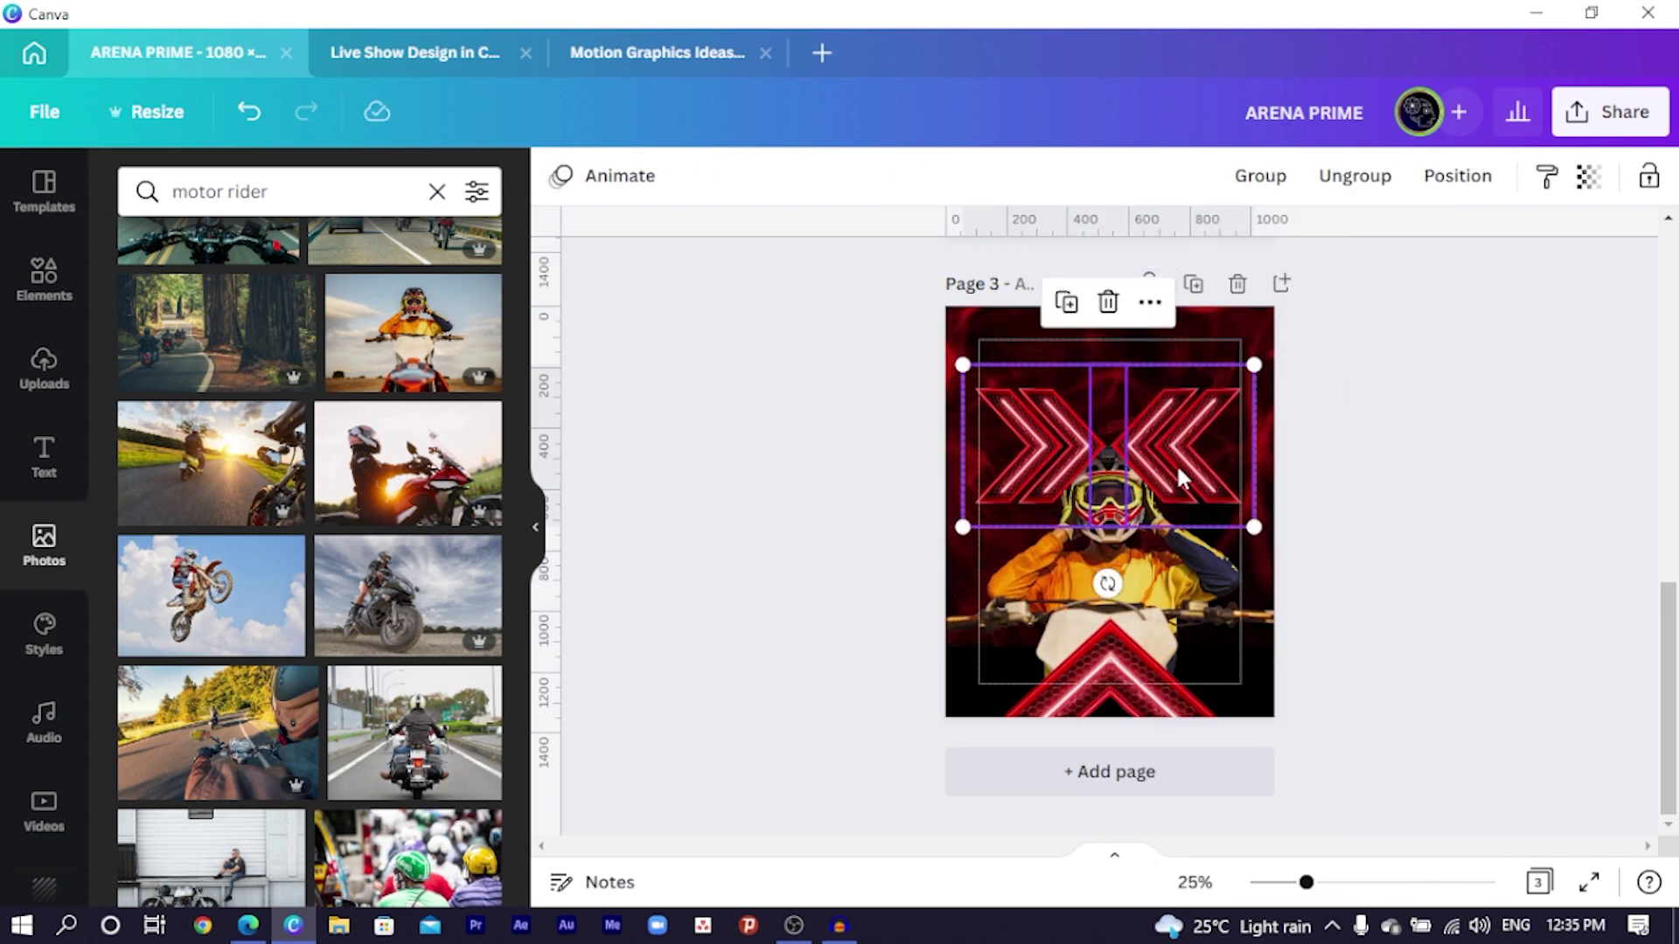
{"action": "left_click", "coordinate": [859, 529]}
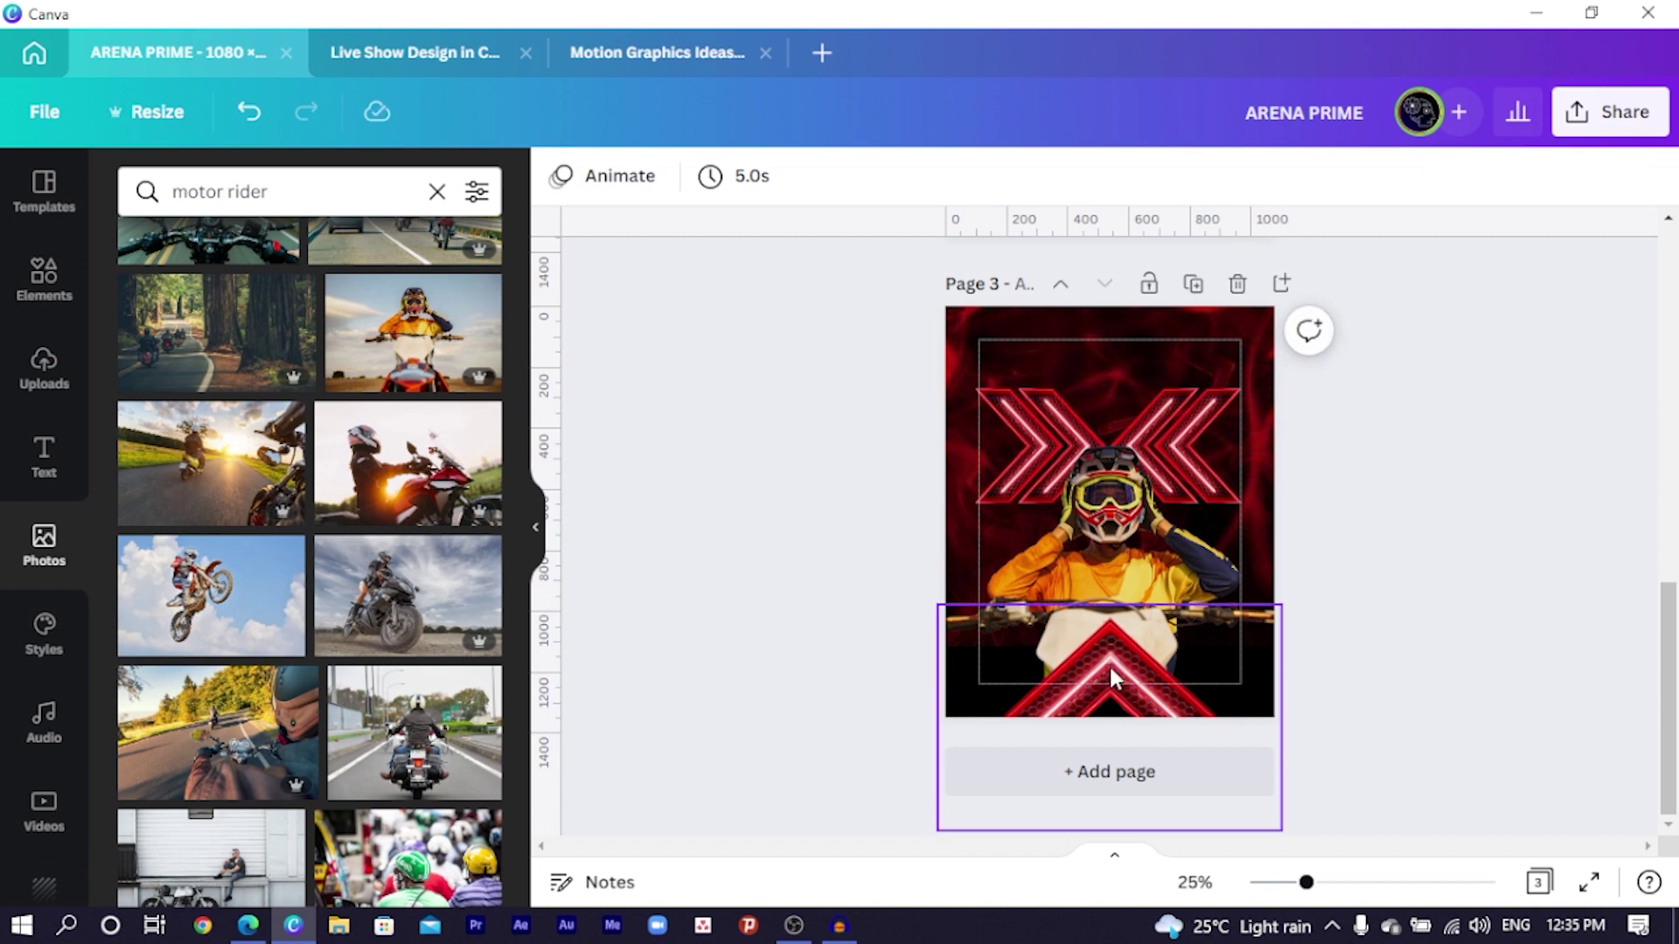
Step: Tilt the bottom neon chevron into a diamond and push it past the lower-right edge of page 3
{"action": "left_click", "coordinate": [1108, 664]}
{"action": "left_click_drag", "start_coordinate": [1108, 663], "coordinate": [1005, 673]}
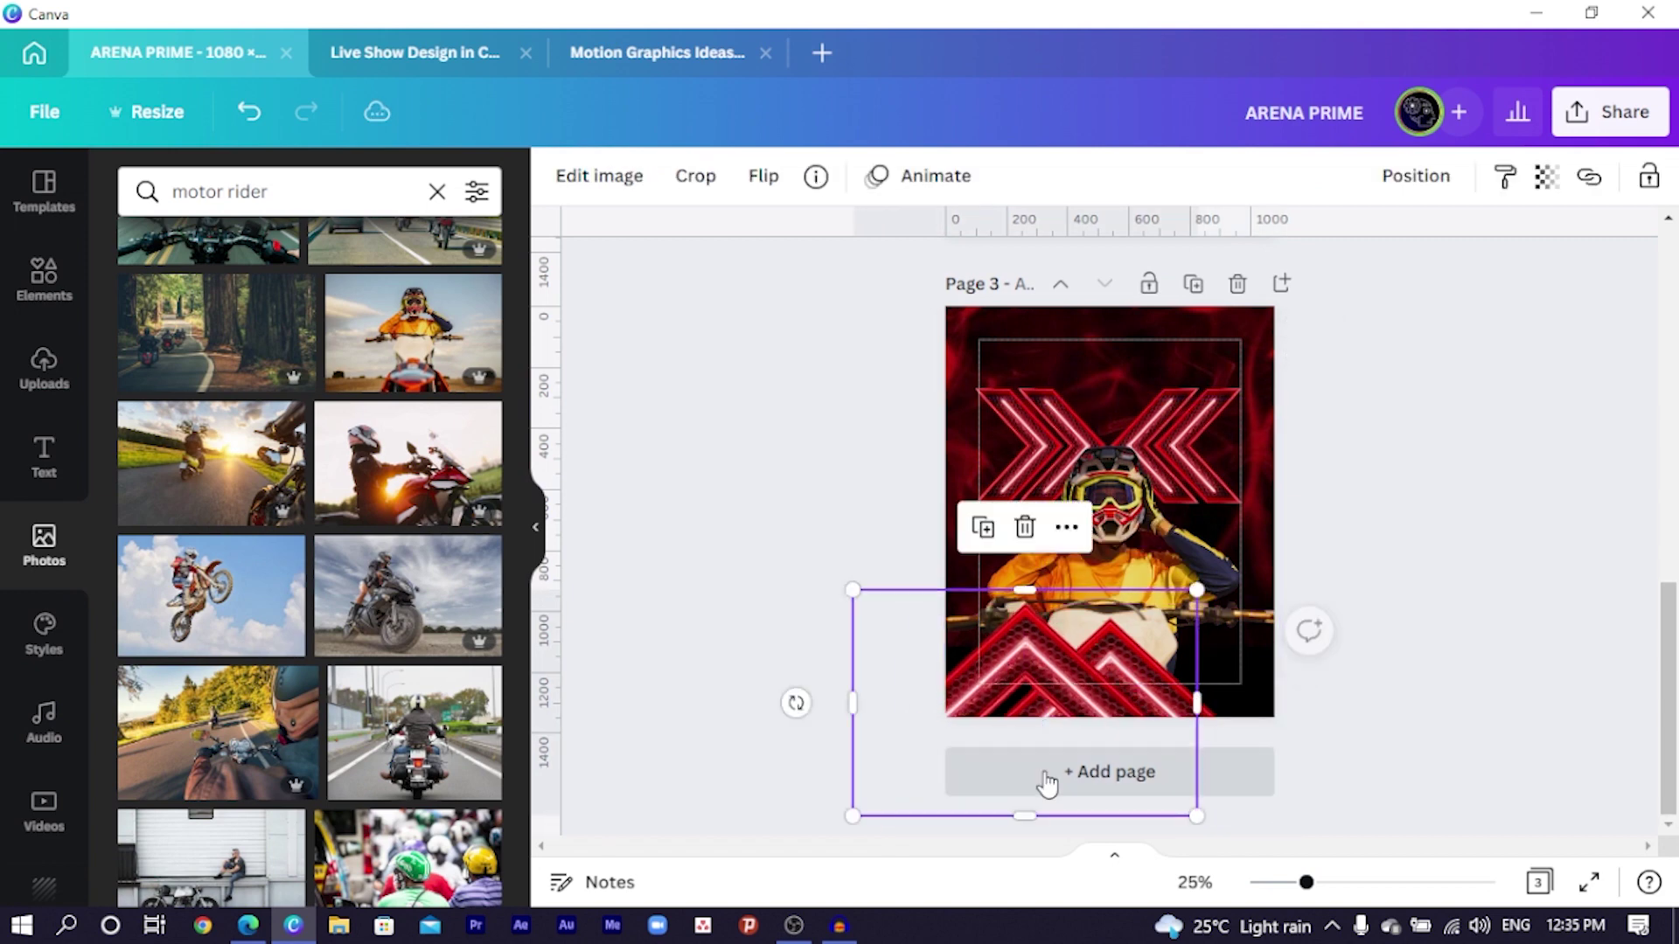
{"action": "left_click_drag", "start_coordinate": [796, 702], "coordinate": [874, 564]}
{"action": "left_click_drag", "start_coordinate": [934, 655], "coordinate": [925, 657]}
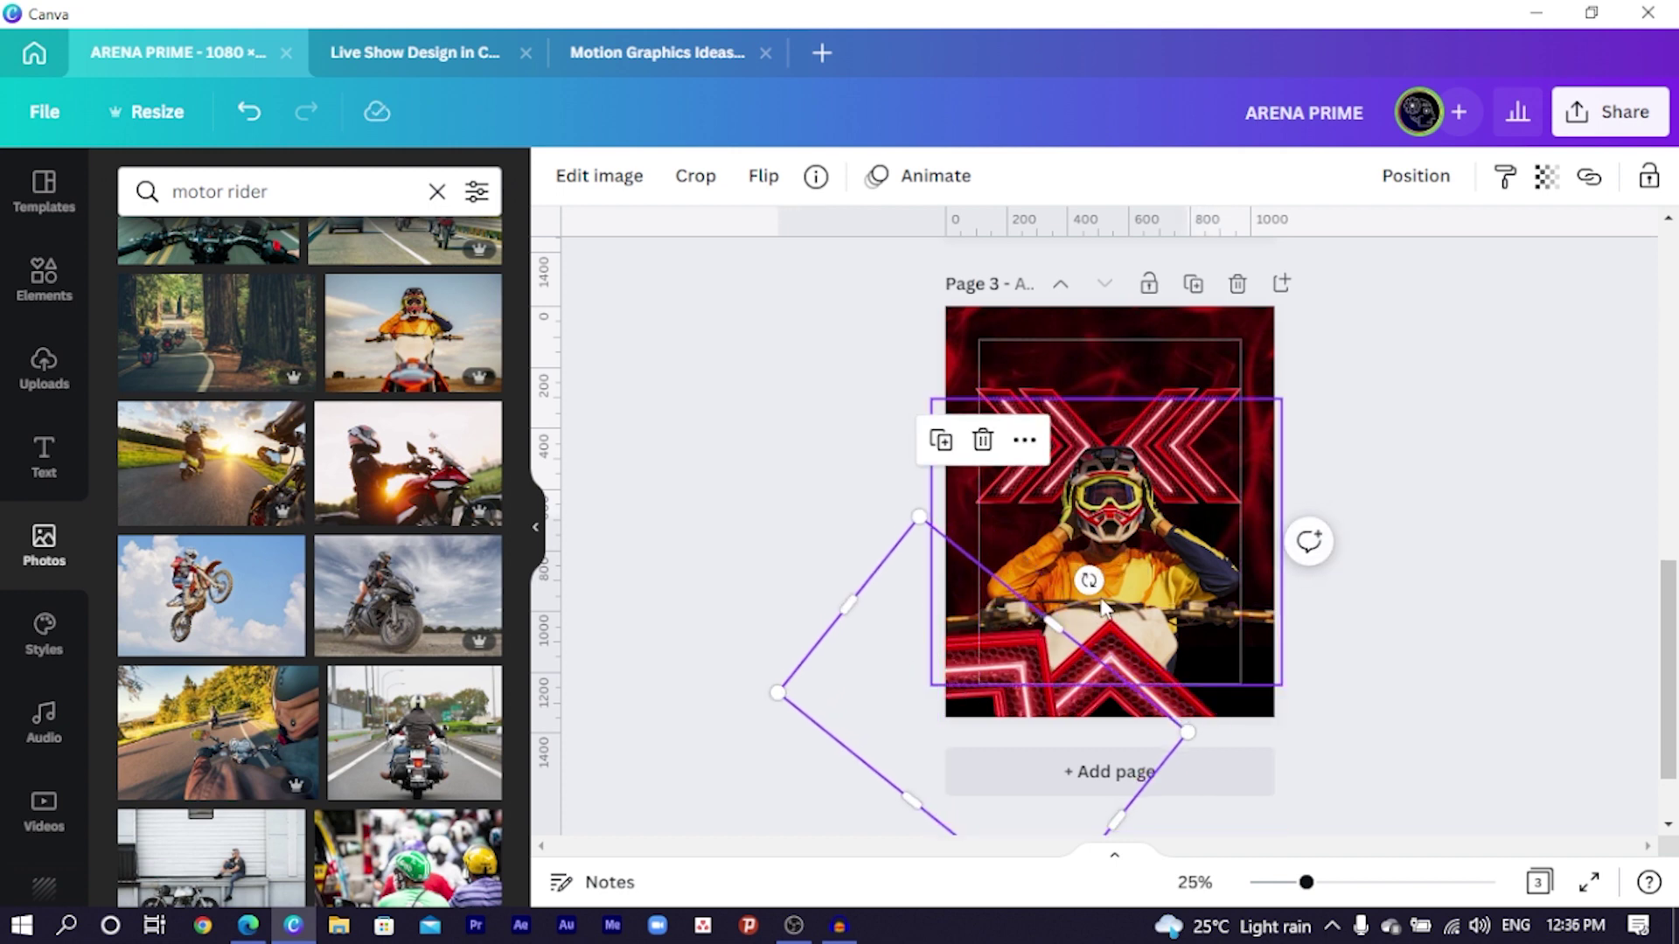
{"action": "left_click_drag", "start_coordinate": [1085, 575], "coordinate": [962, 612]}
{"action": "left_click_drag", "start_coordinate": [1198, 704], "coordinate": [1289, 665]}
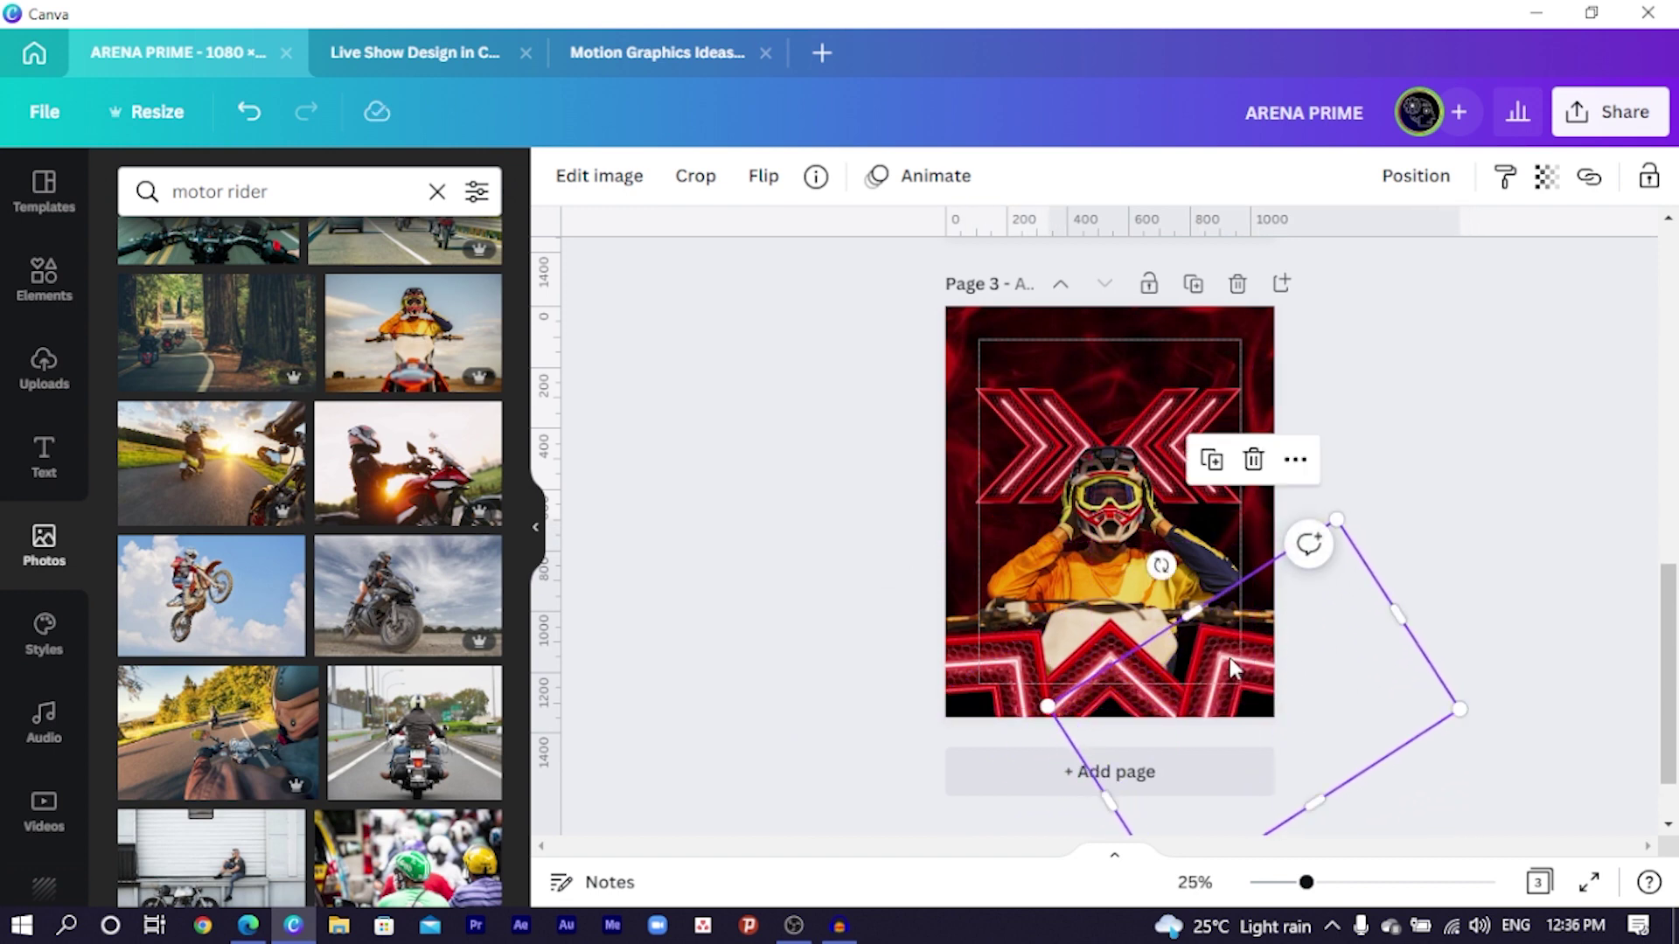
{"action": "left_click", "coordinate": [575, 175]}
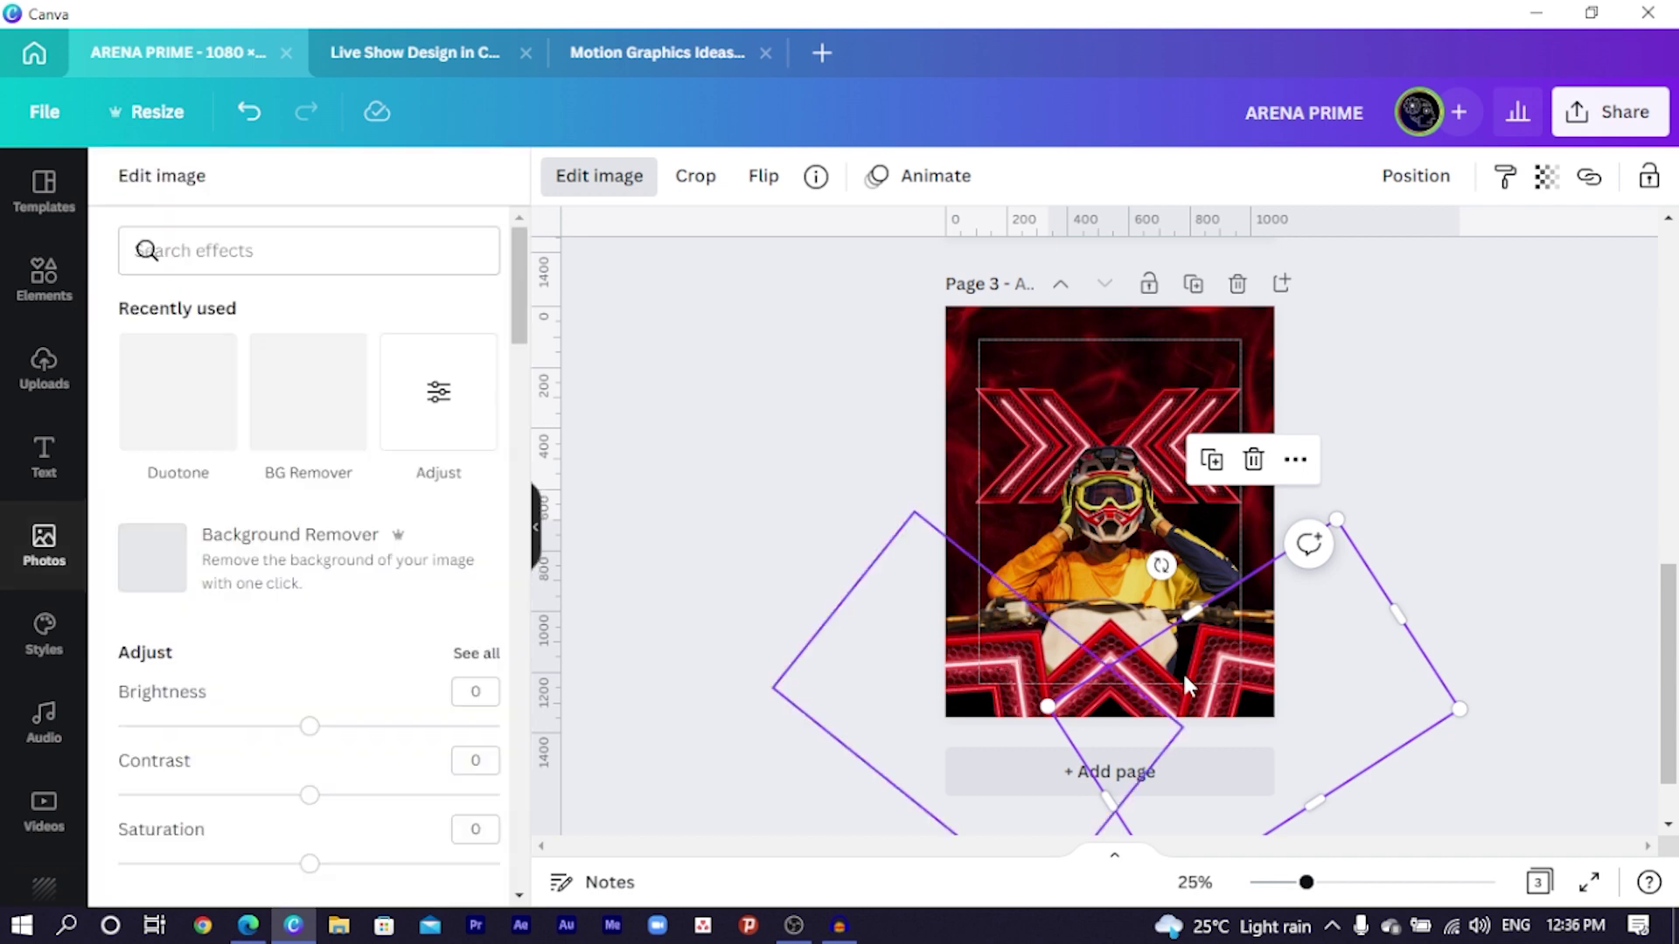
Step: In the image Adjust settings, set the framed chevron image's Blur to exactly 37
{"action": "left_click", "coordinate": [416, 423]}
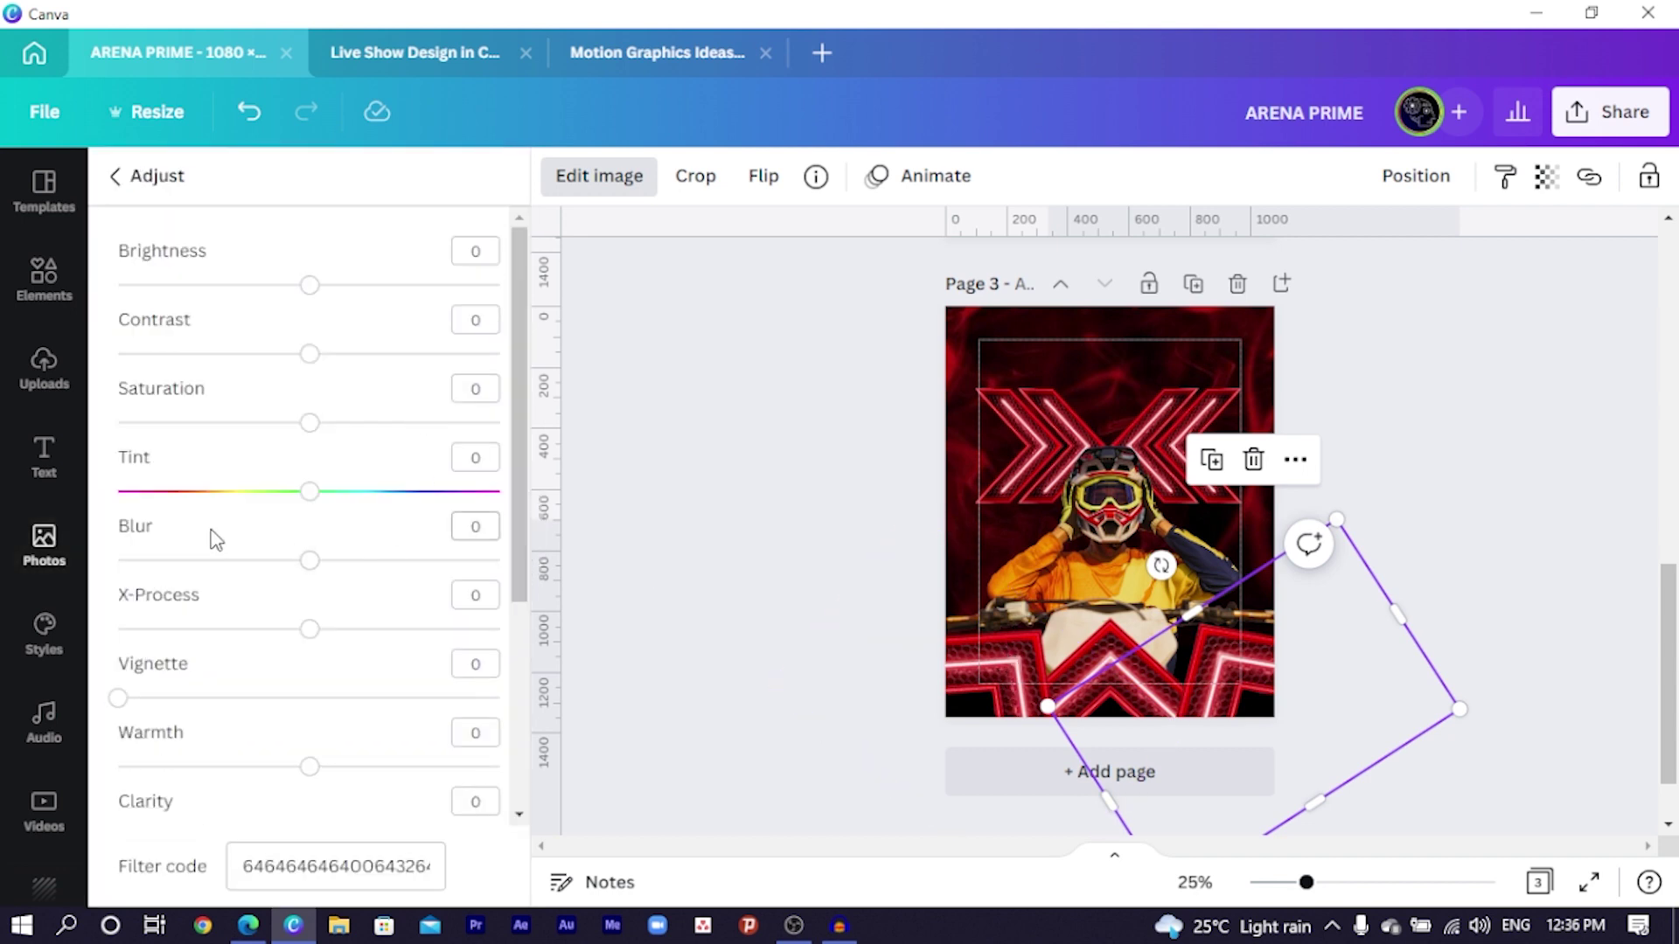
{"action": "left_click_drag", "start_coordinate": [316, 571], "coordinate": [383, 572]}
{"action": "left_click", "coordinate": [478, 527]}
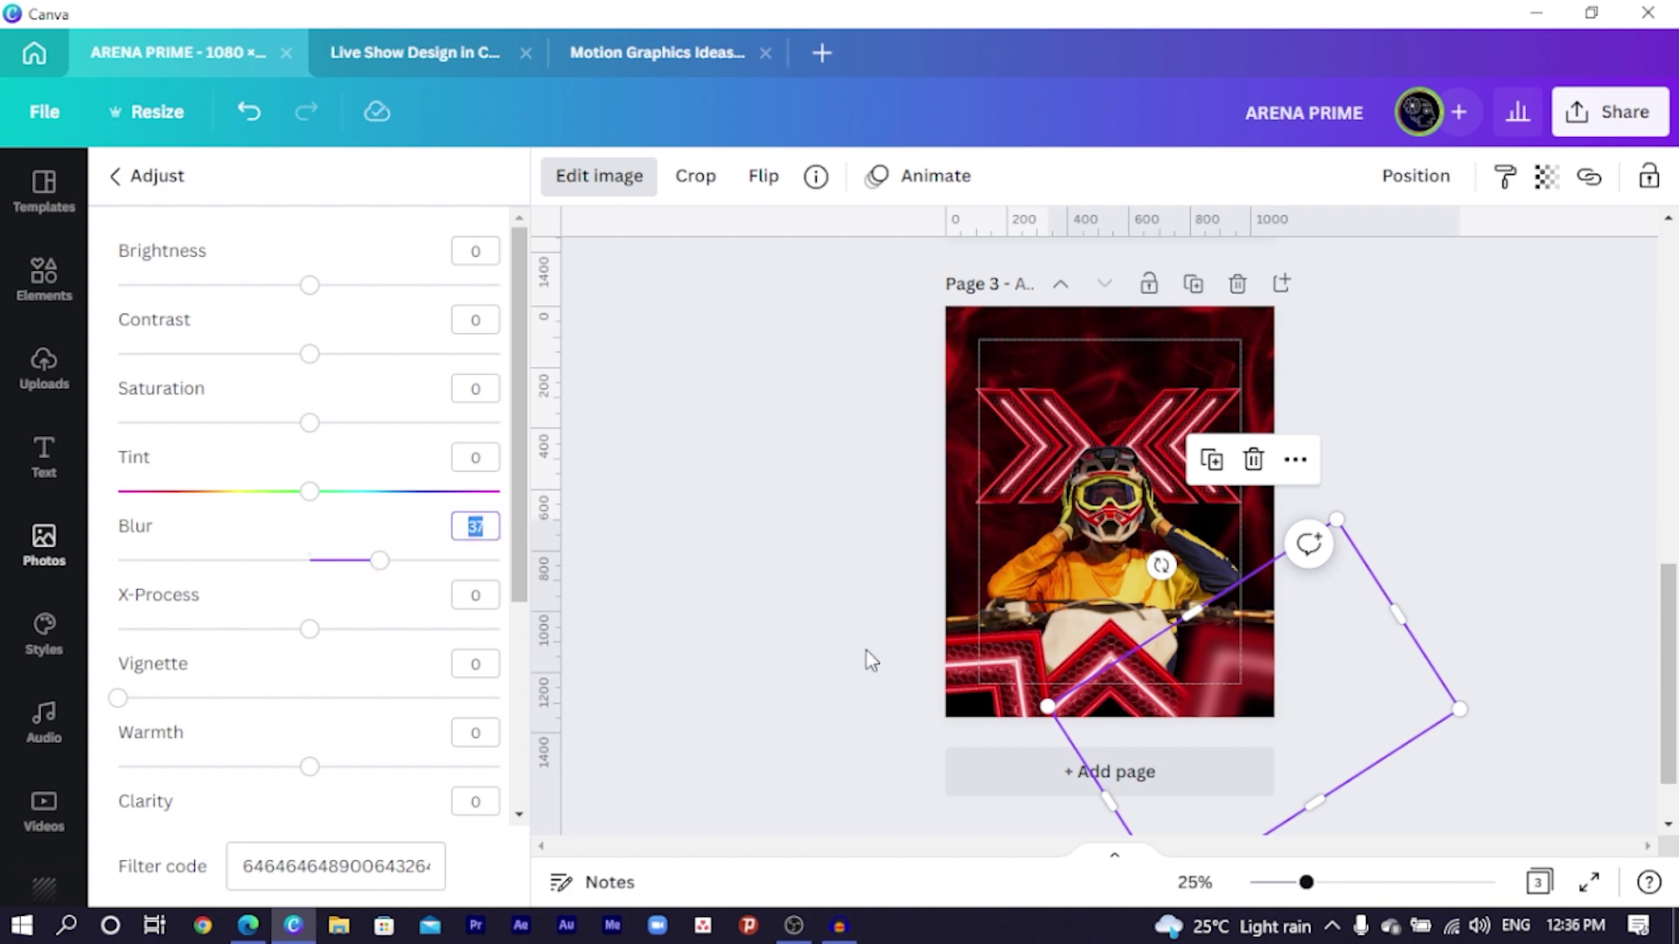
{"action": "type", "text": "0"}
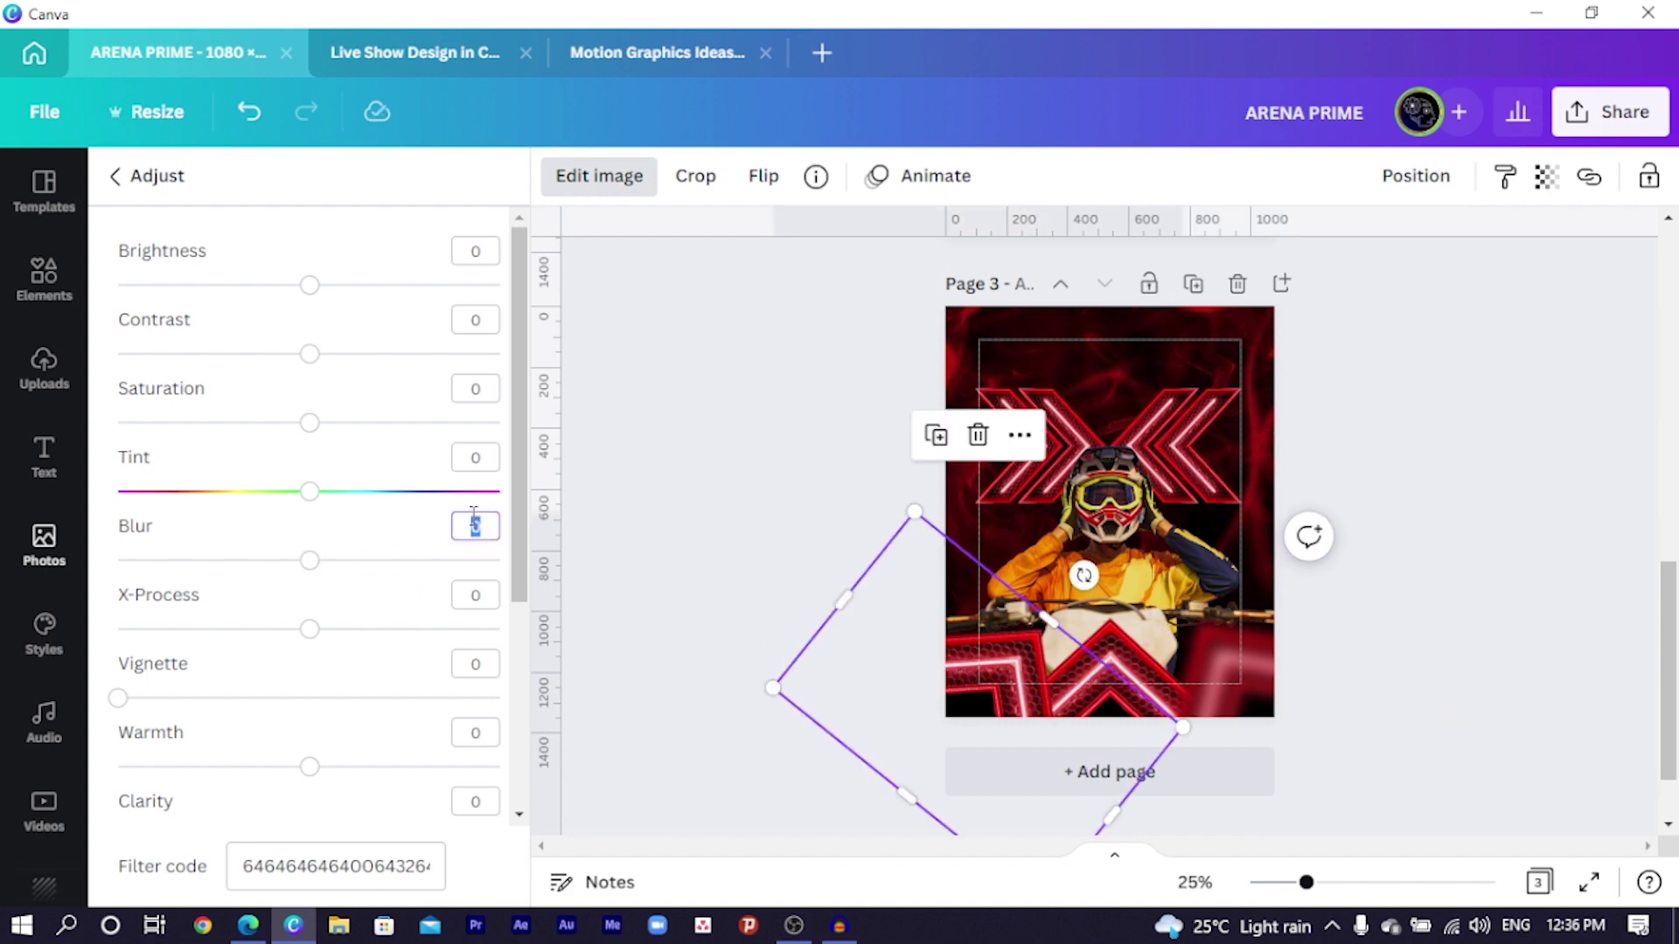
{"action": "scroll", "coordinate": [473, 516], "scroll_direction": "down", "scroll_amount": 4}
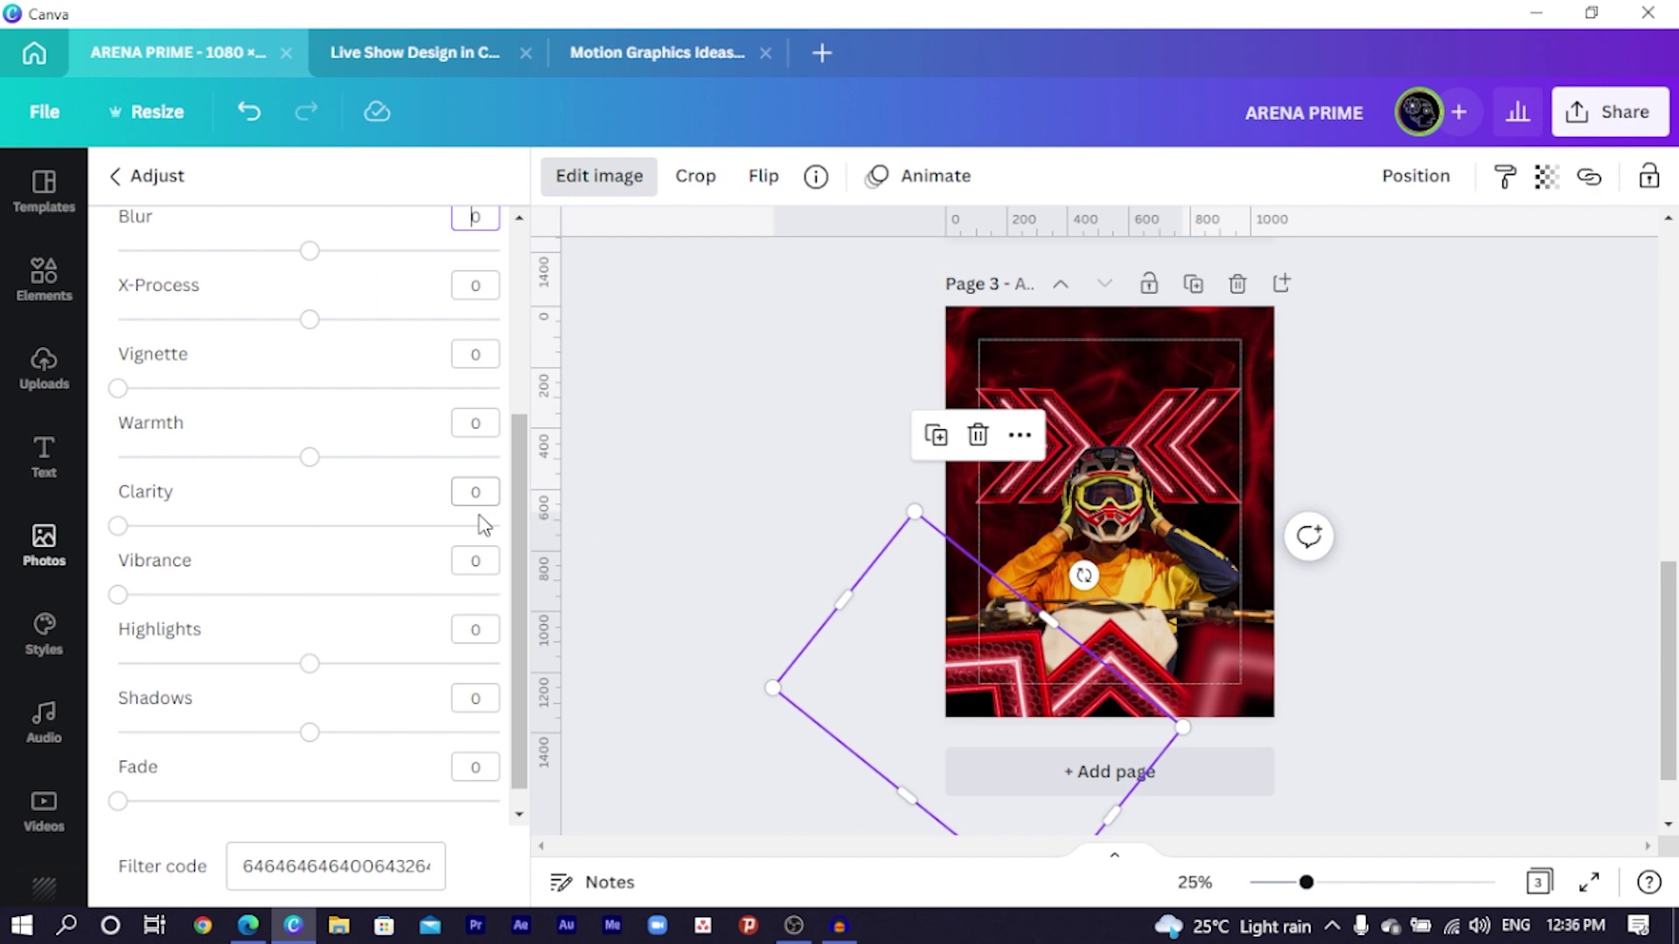
{"action": "scroll", "coordinate": [416, 354], "scroll_direction": "up", "scroll_amount": 2}
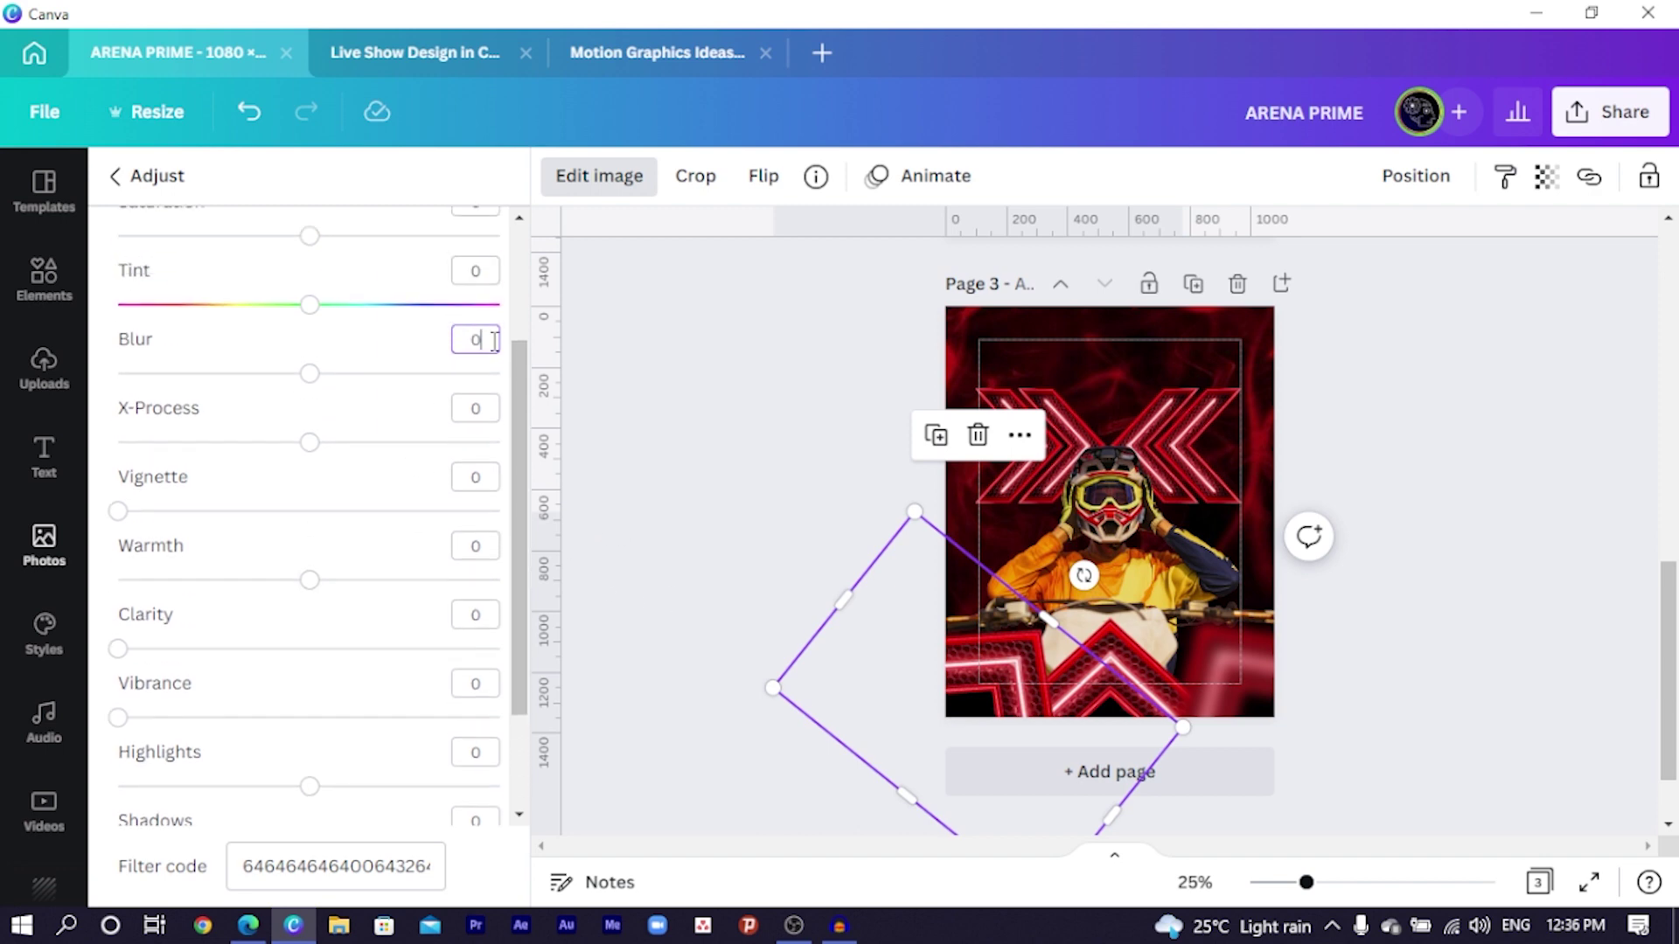
{"action": "scroll", "coordinate": [494, 341], "scroll_direction": "down", "scroll_amount": 2}
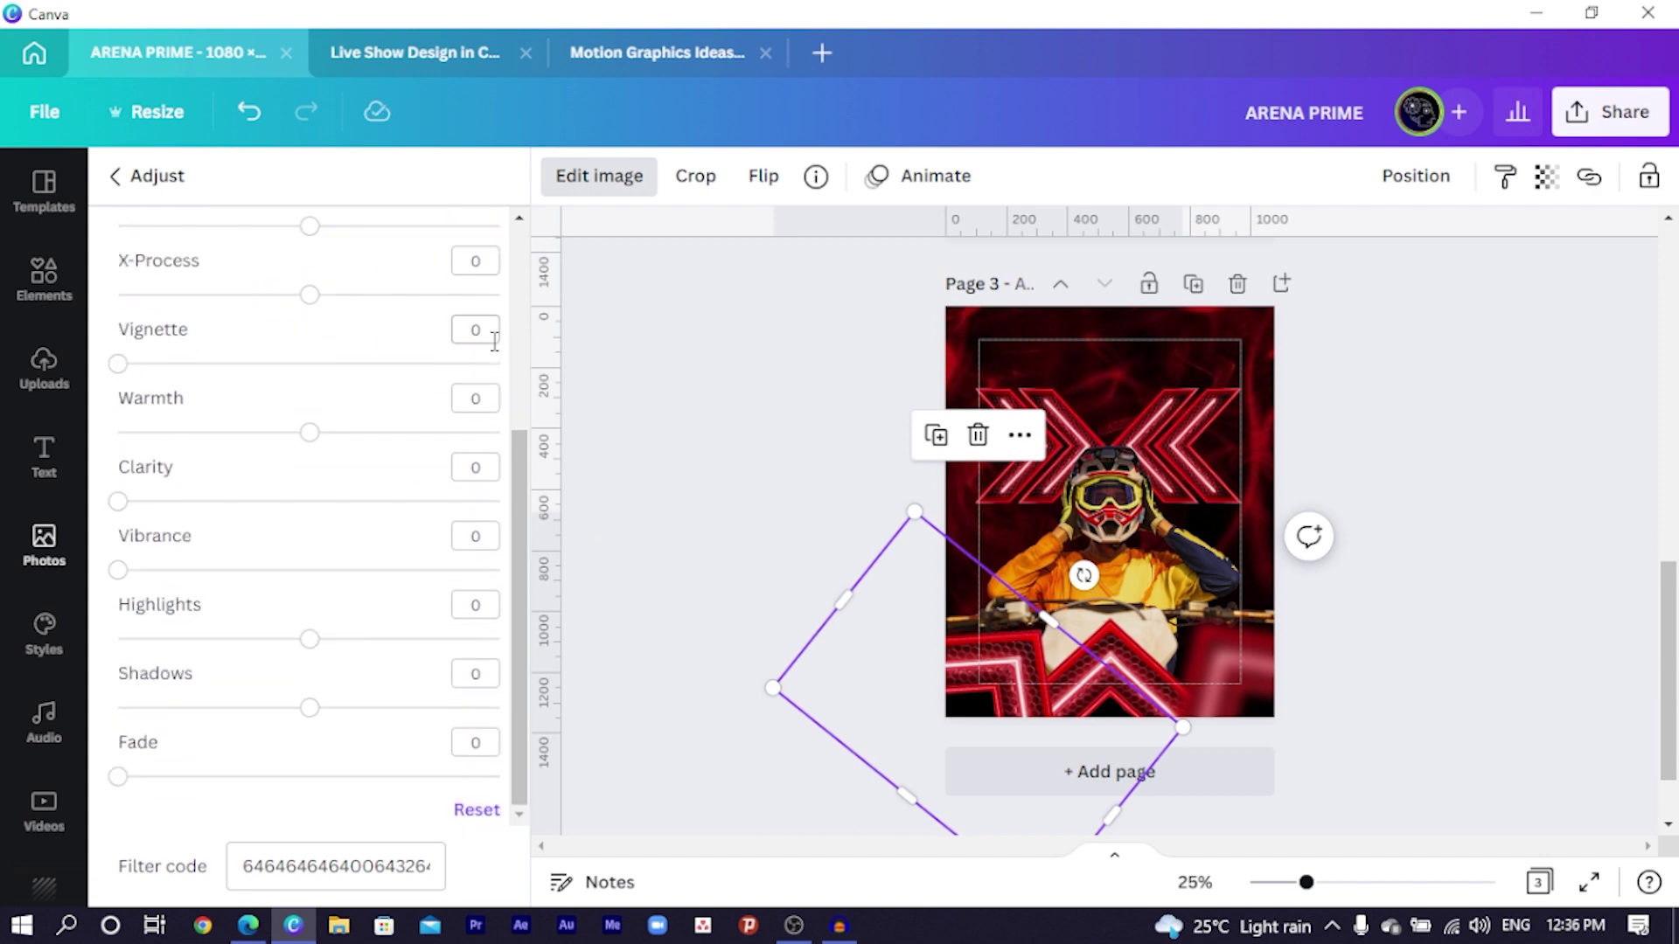
{"action": "scroll", "coordinate": [350, 367], "scroll_direction": "up", "scroll_amount": 5}
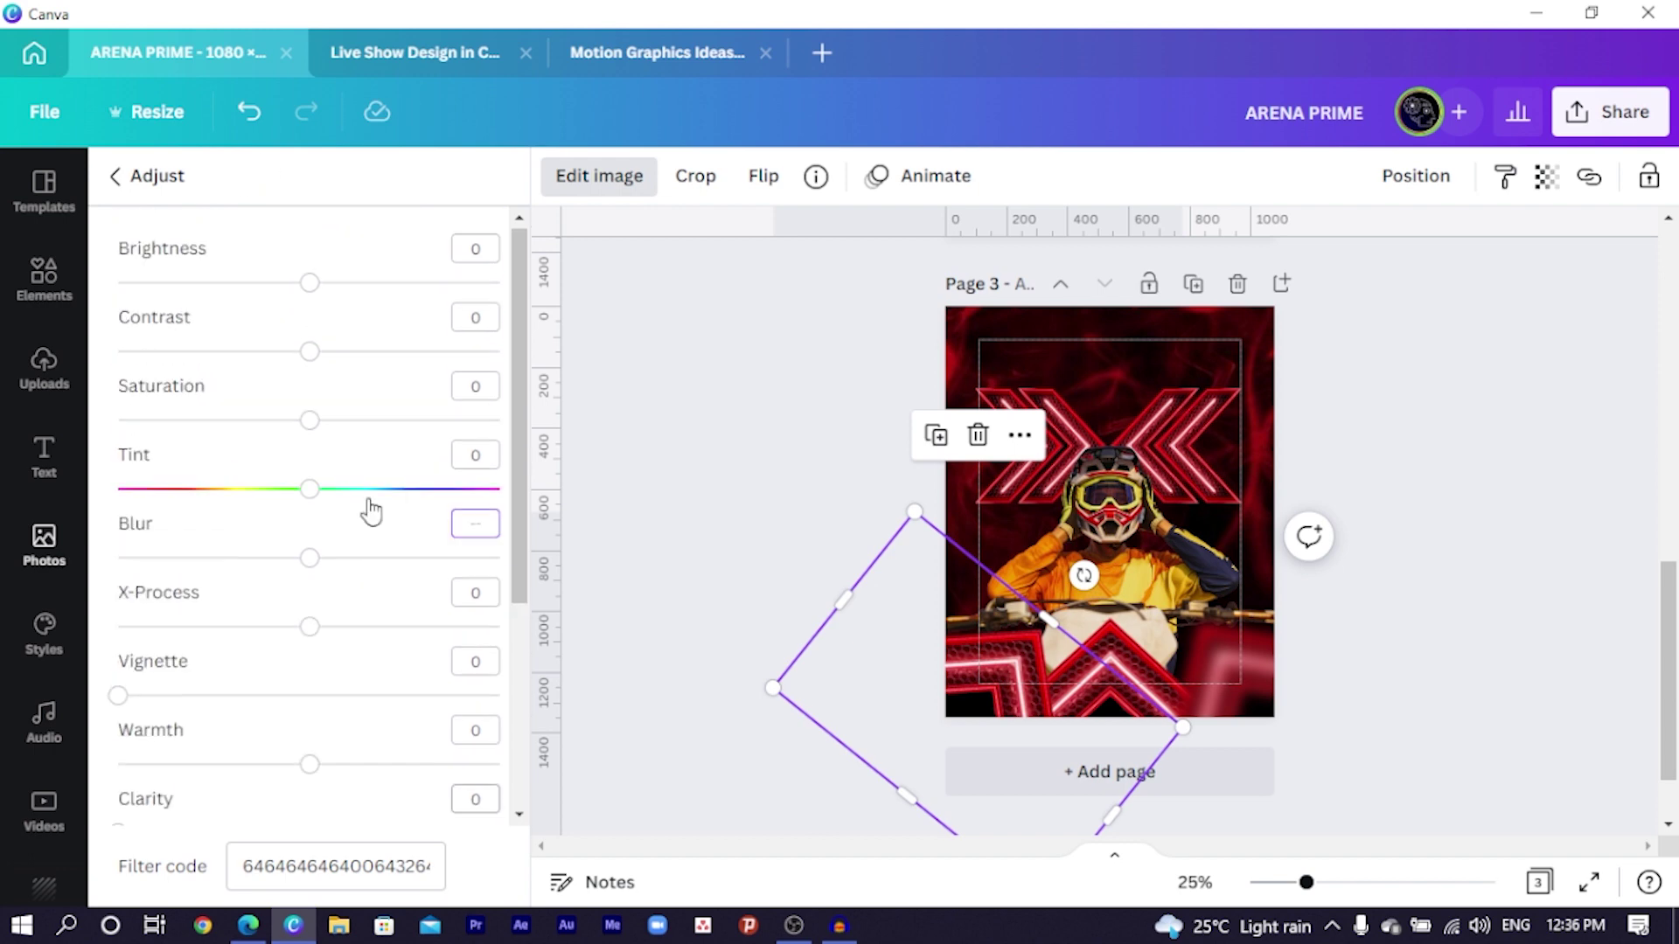
{"action": "left_click", "coordinate": [490, 525]}
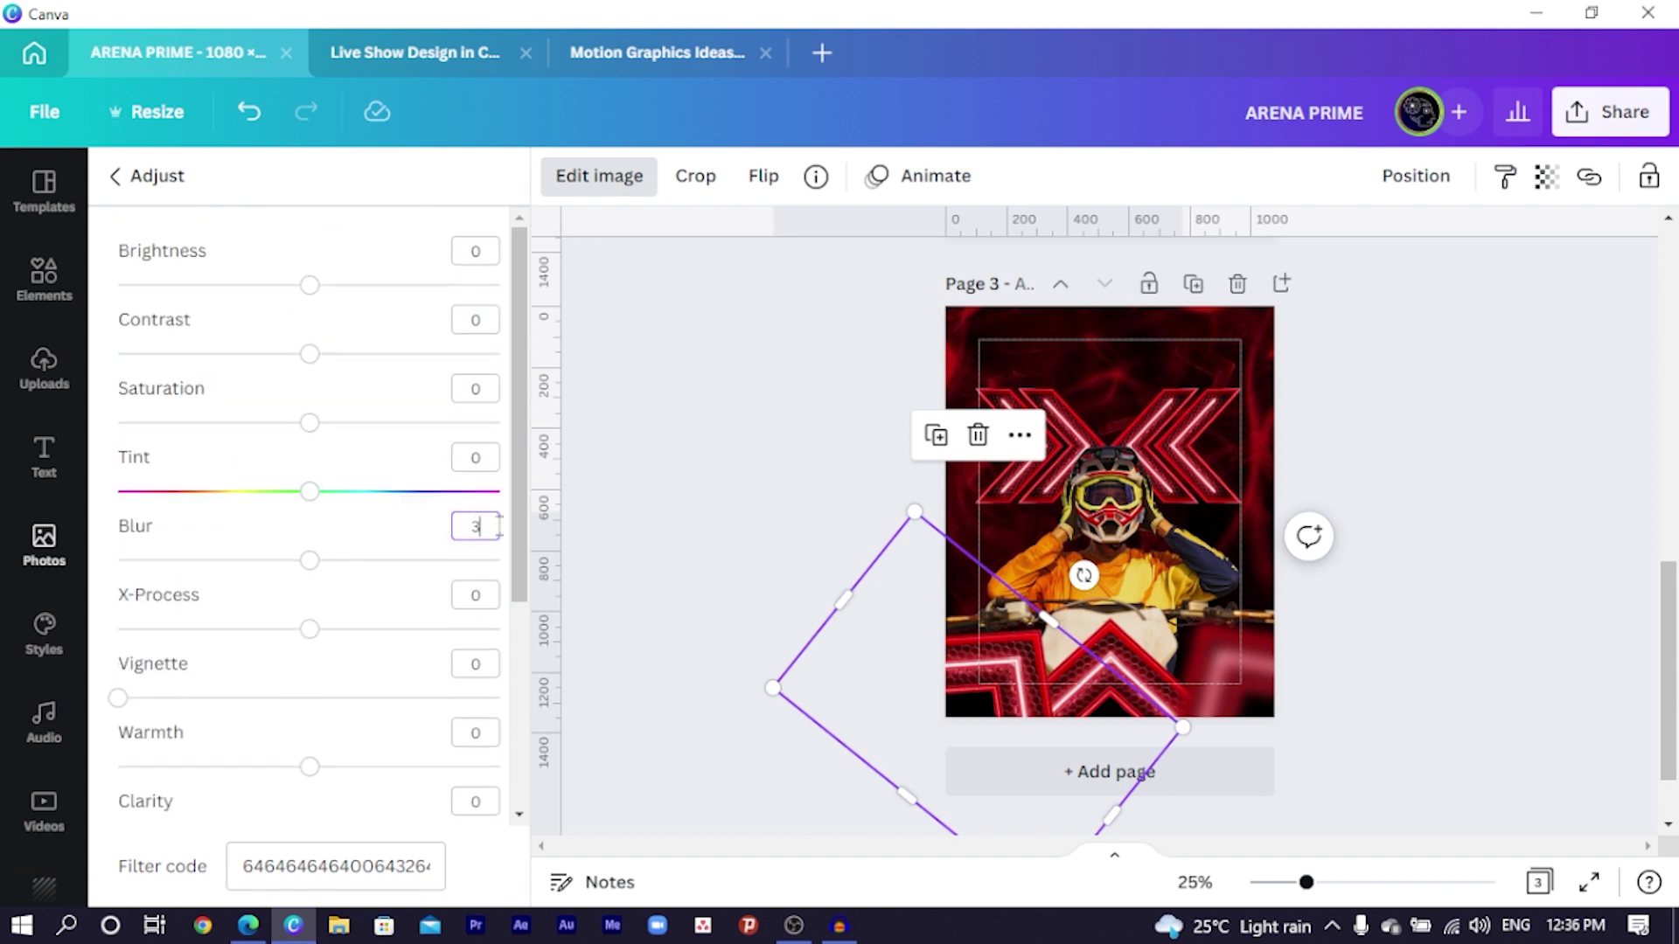
{"action": "type", "text": "37"}
{"action": "key", "text": "Return"}
{"action": "key", "text": "Escape"}
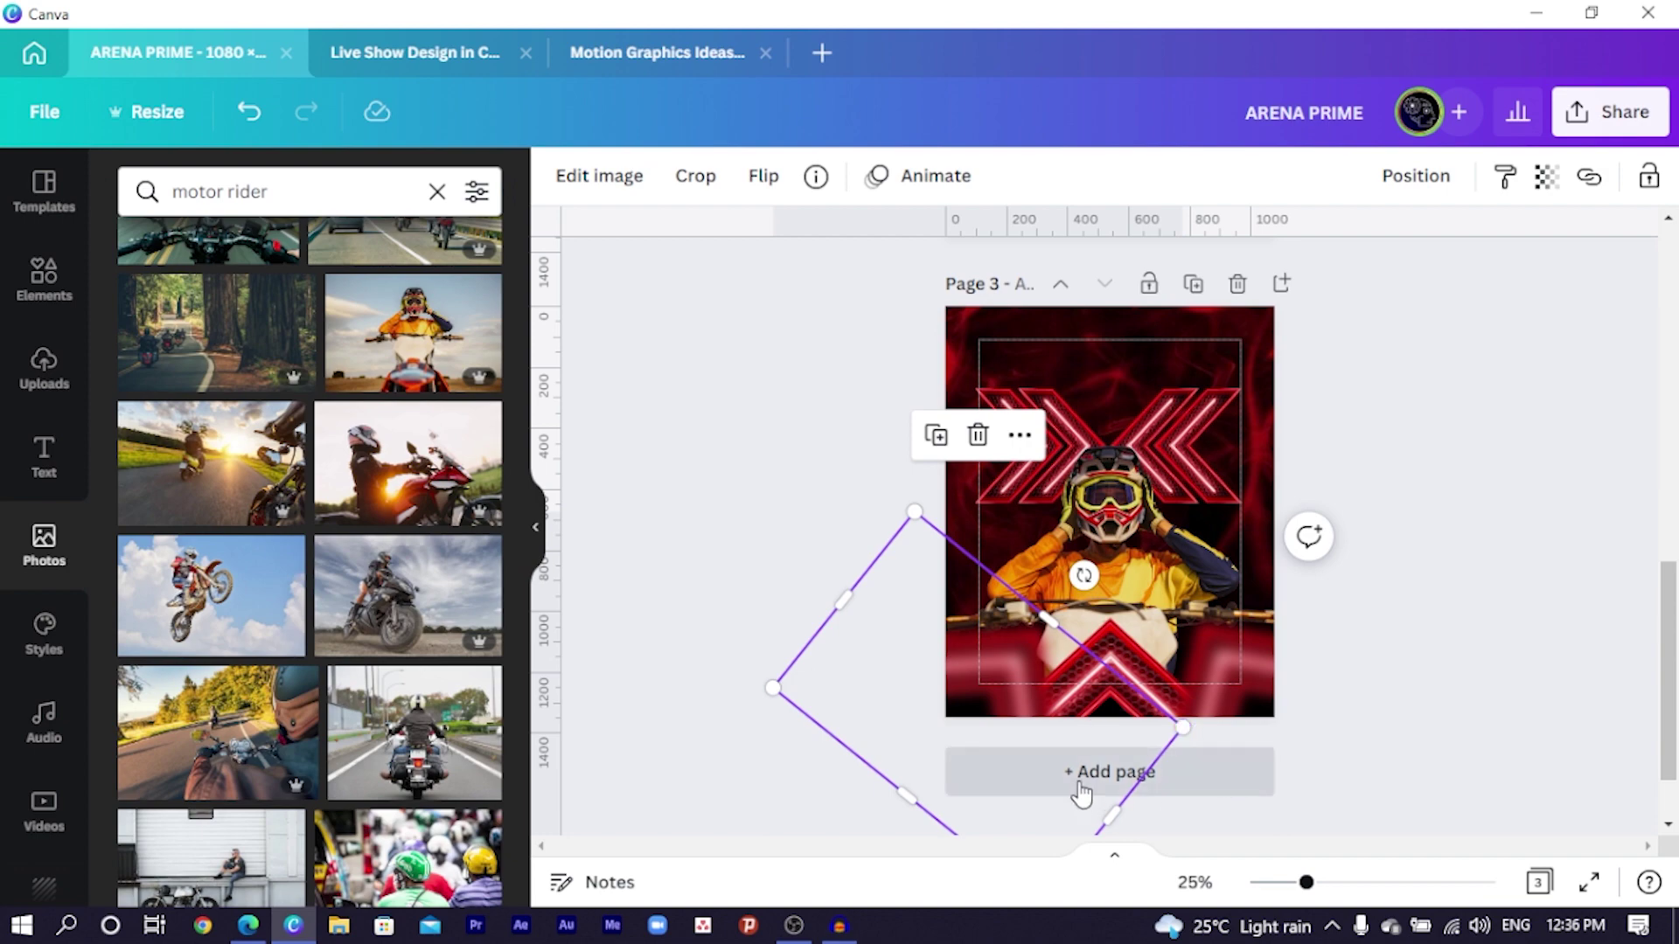
Step: Move the blurred diamond frame onto page 3, rotate it level, and enlarge it from the corner
{"action": "scroll", "coordinate": [869, 712], "scroll_direction": "up", "scroll_amount": 5}
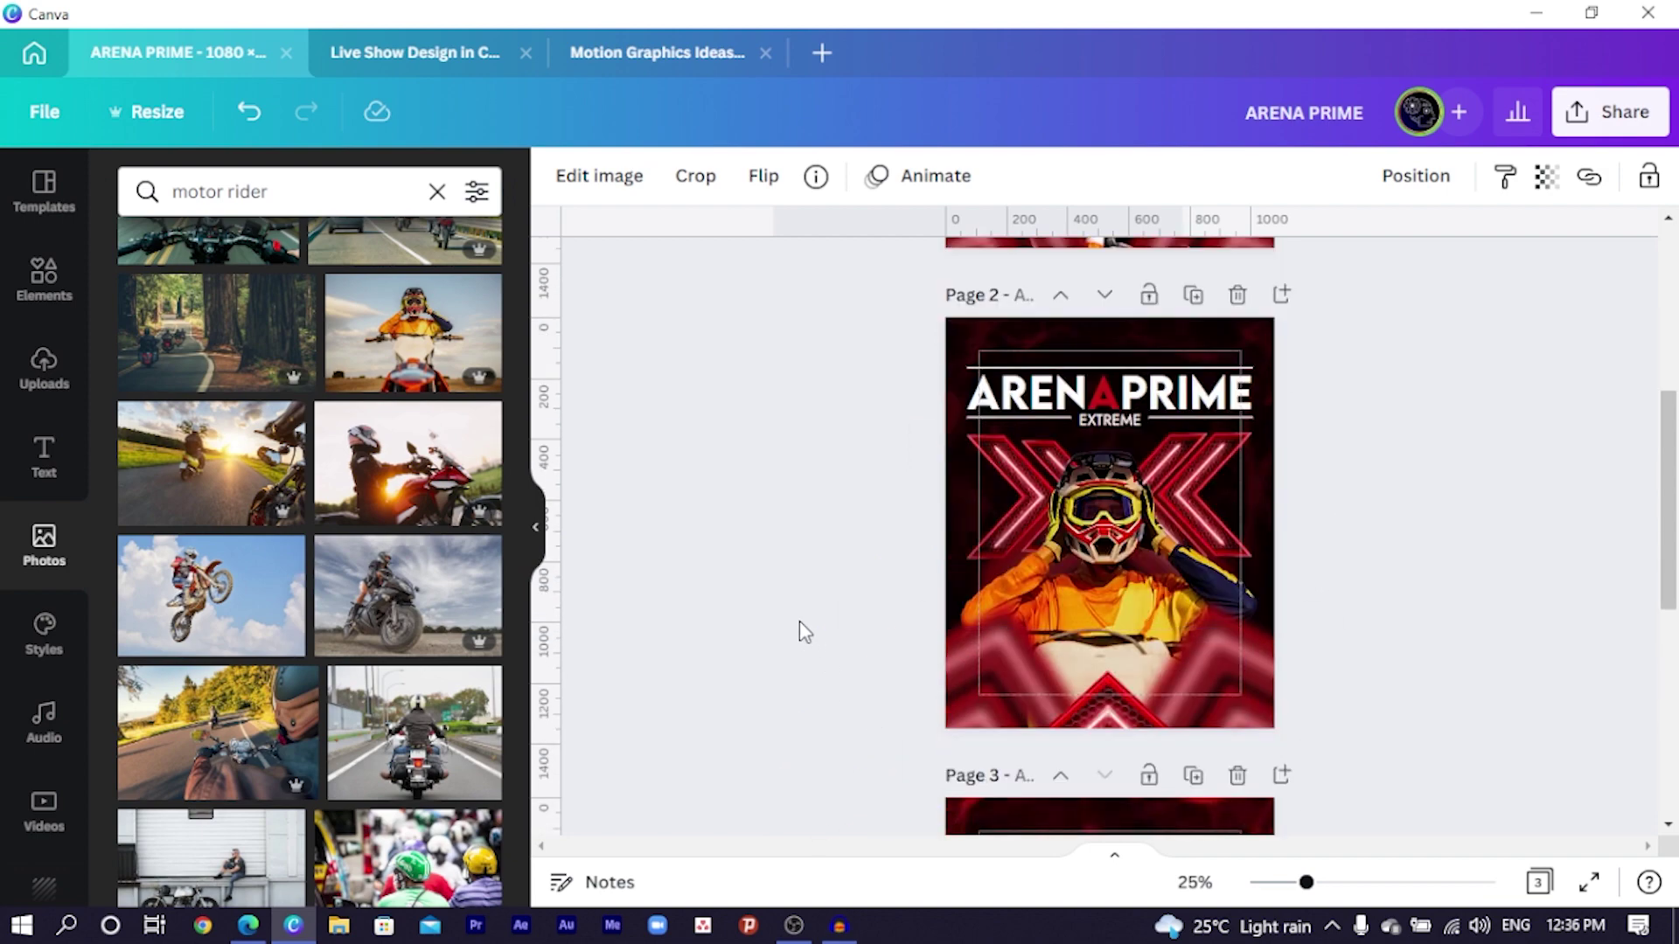
{"action": "scroll", "coordinate": [799, 620], "scroll_direction": "down", "scroll_amount": 6}
{"action": "scroll", "coordinate": [799, 621], "scroll_direction": "down", "scroll_amount": 1}
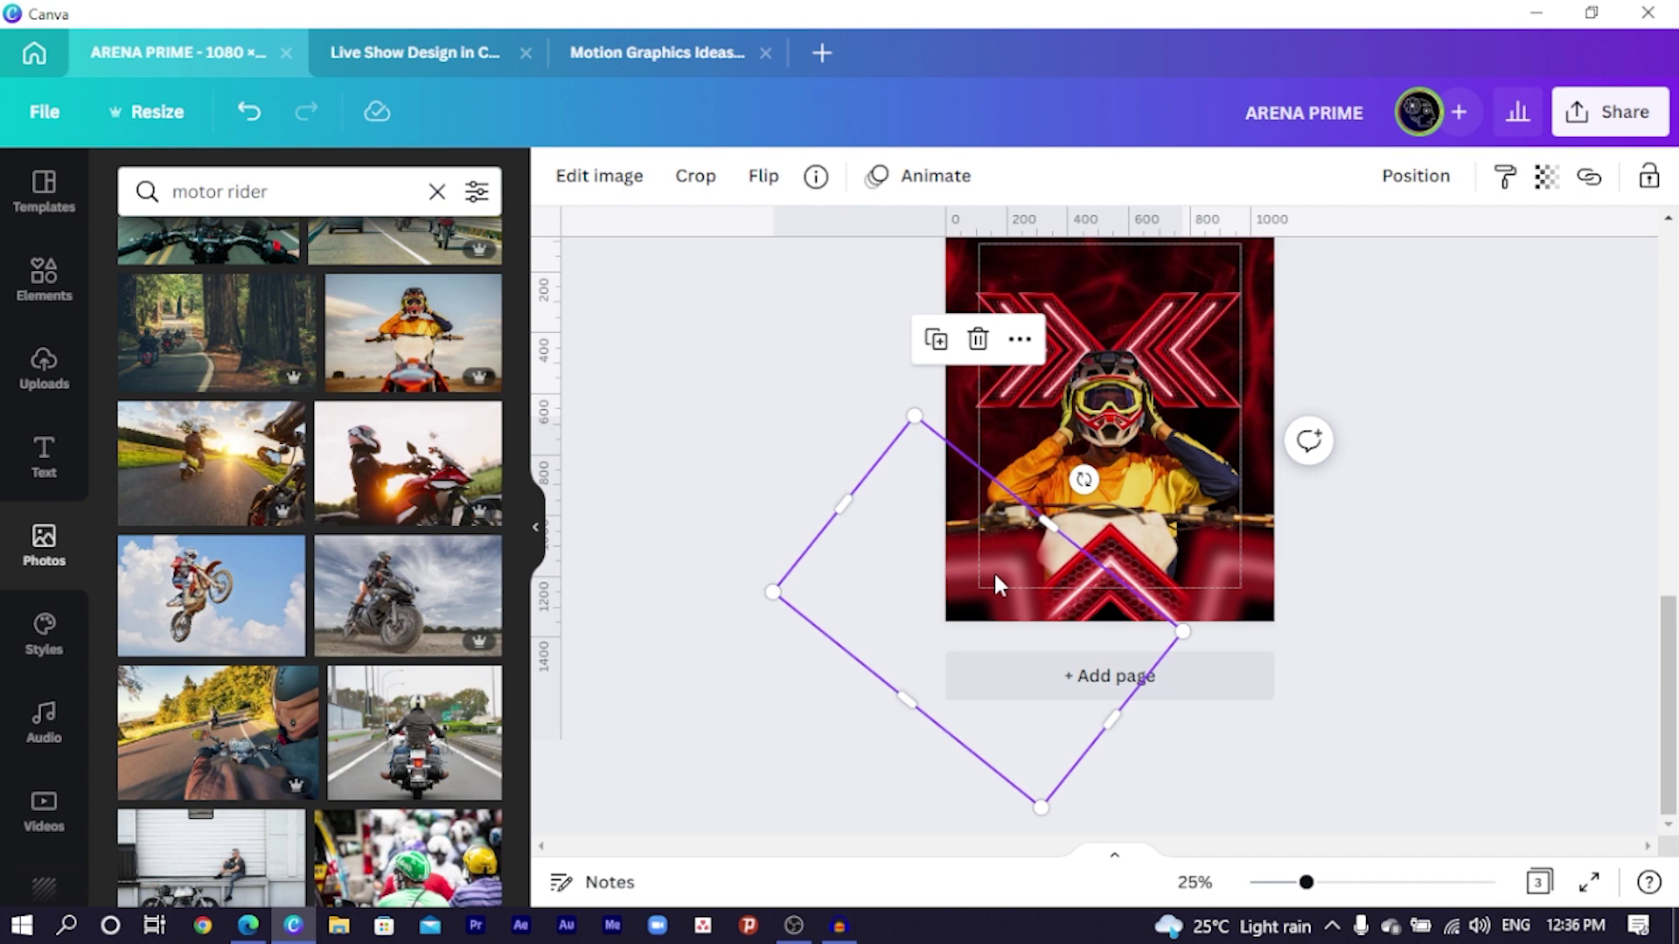
{"action": "left_click_drag", "start_coordinate": [993, 570], "coordinate": [1289, 551]}
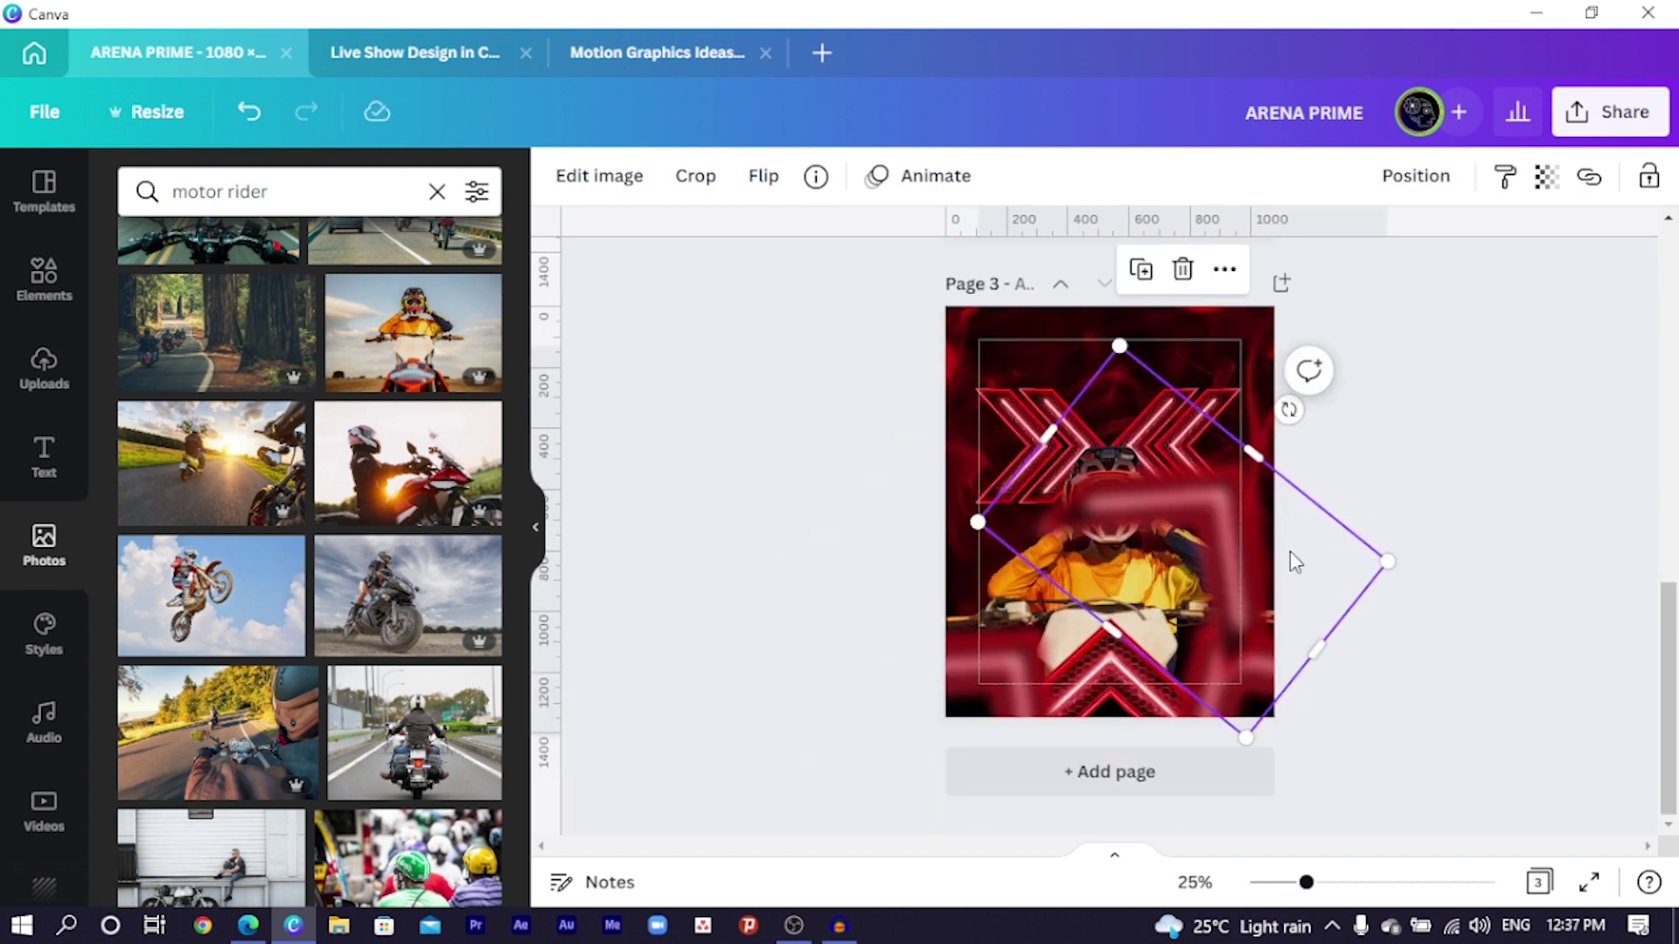
{"action": "left_click_drag", "start_coordinate": [1288, 409], "coordinate": [1183, 402]}
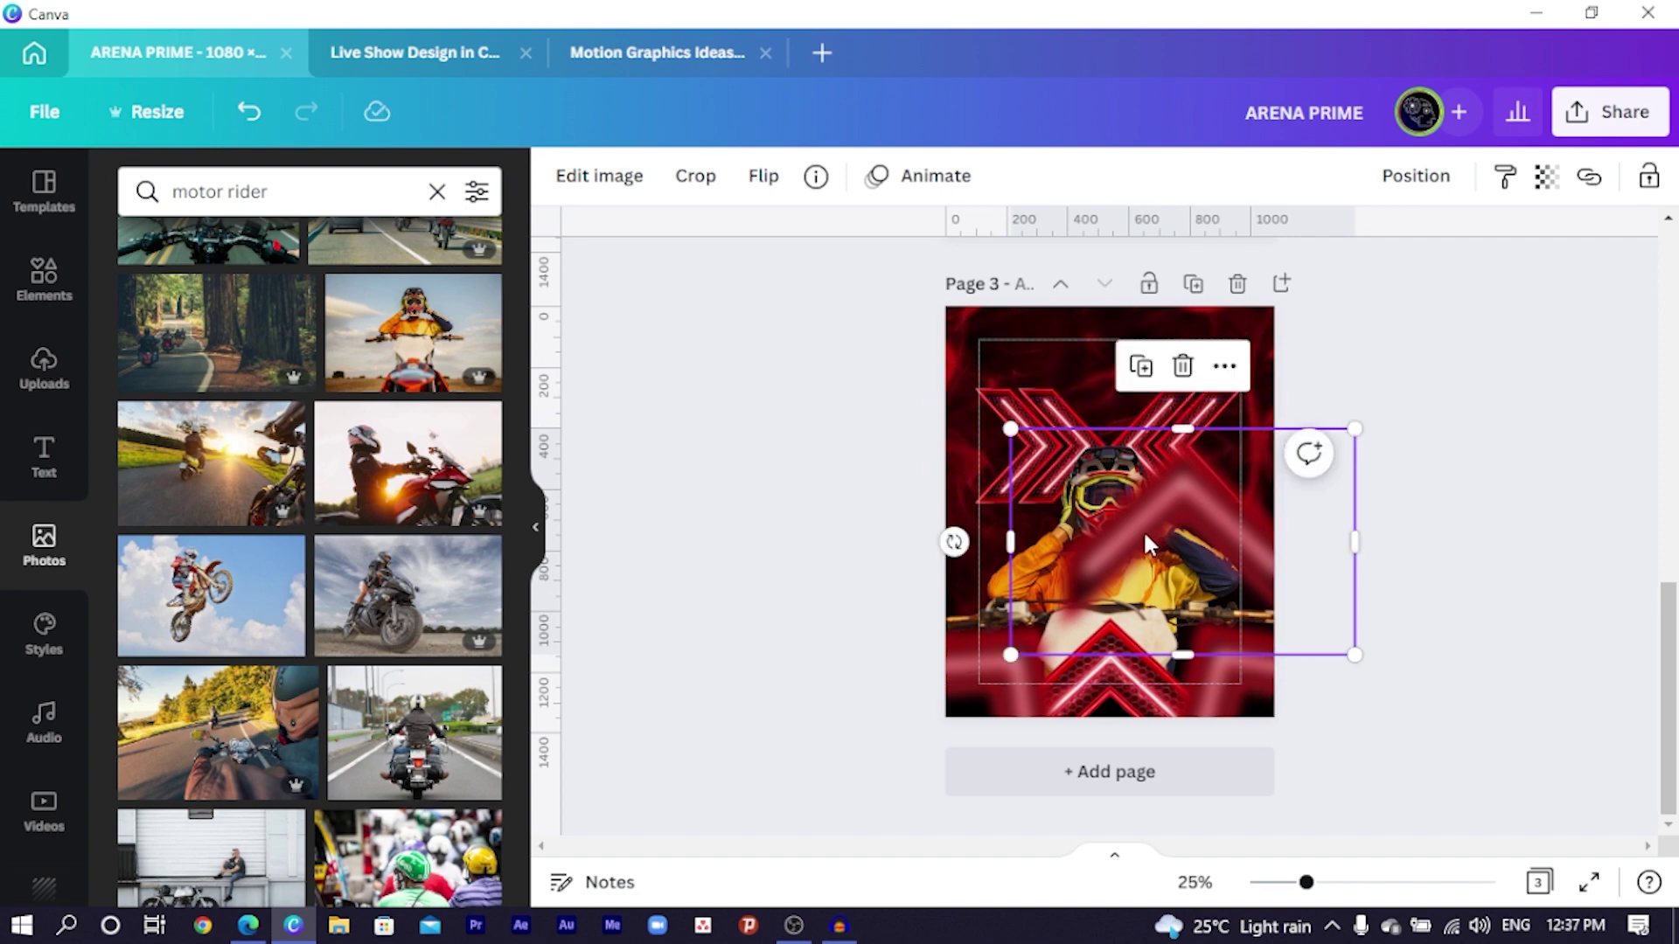
{"action": "left_click_drag", "start_coordinate": [1142, 528], "coordinate": [1020, 569]}
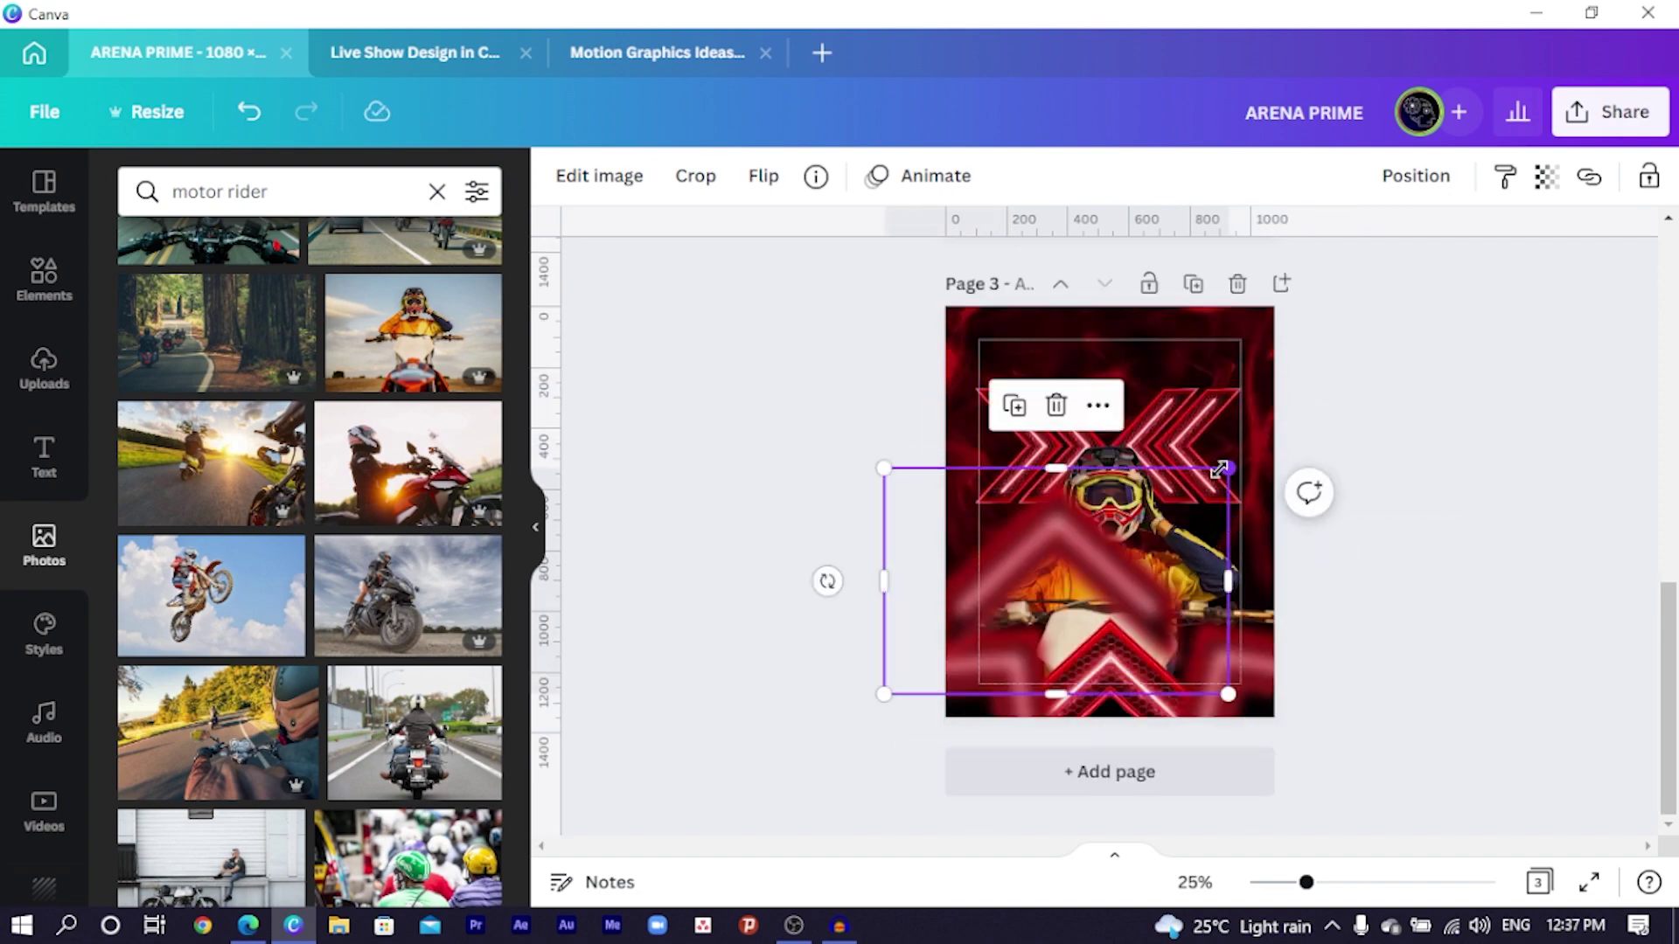
{"action": "left_click_drag", "start_coordinate": [1228, 469], "coordinate": [1425, 477]}
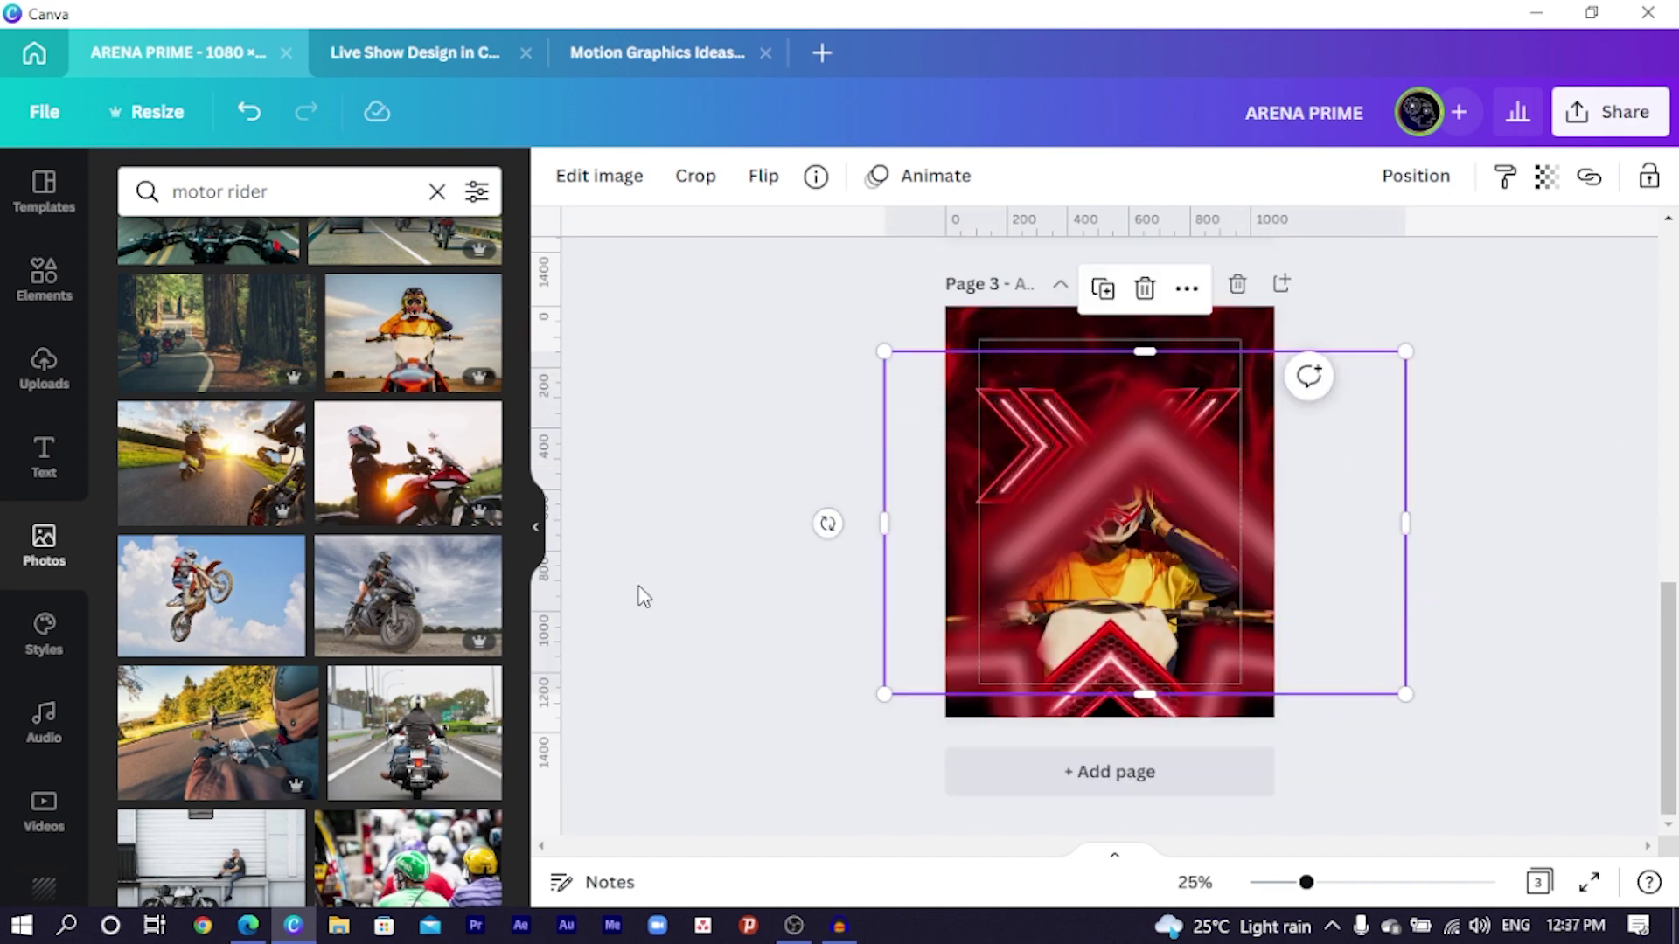
Step: Snap the frame to the page's centre guide, then select and clear the neon chevron group
{"action": "left_click", "coordinate": [639, 592]}
{"action": "left_click_drag", "start_coordinate": [1142, 522], "coordinate": [1086, 573]}
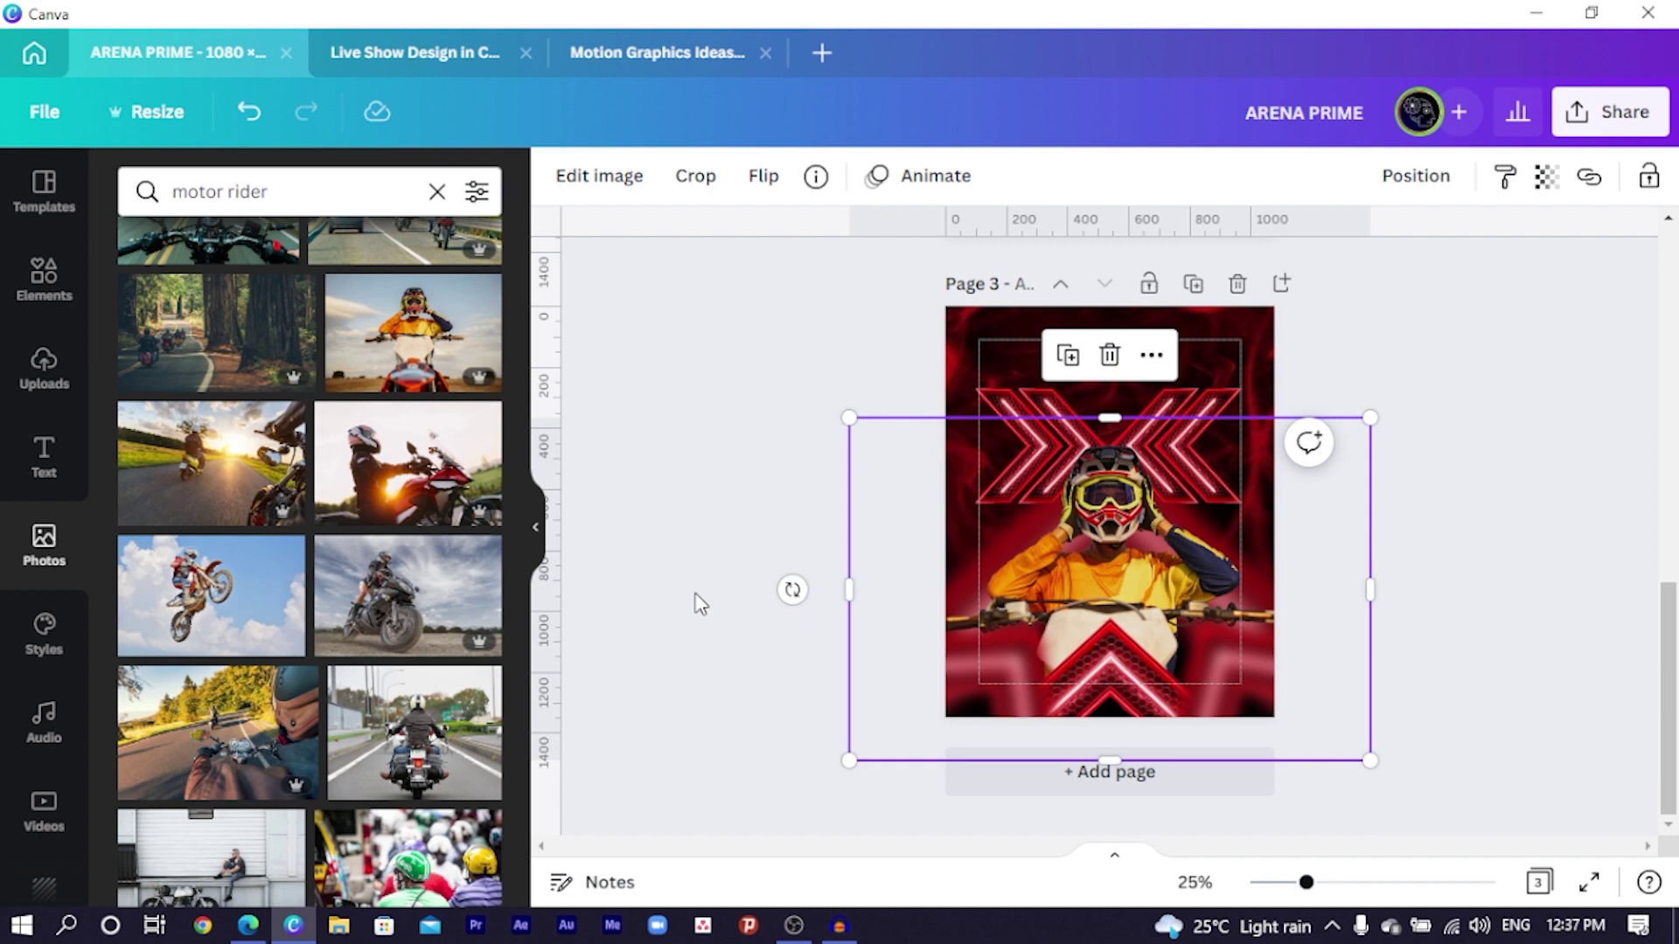
{"action": "left_click", "coordinate": [734, 589]}
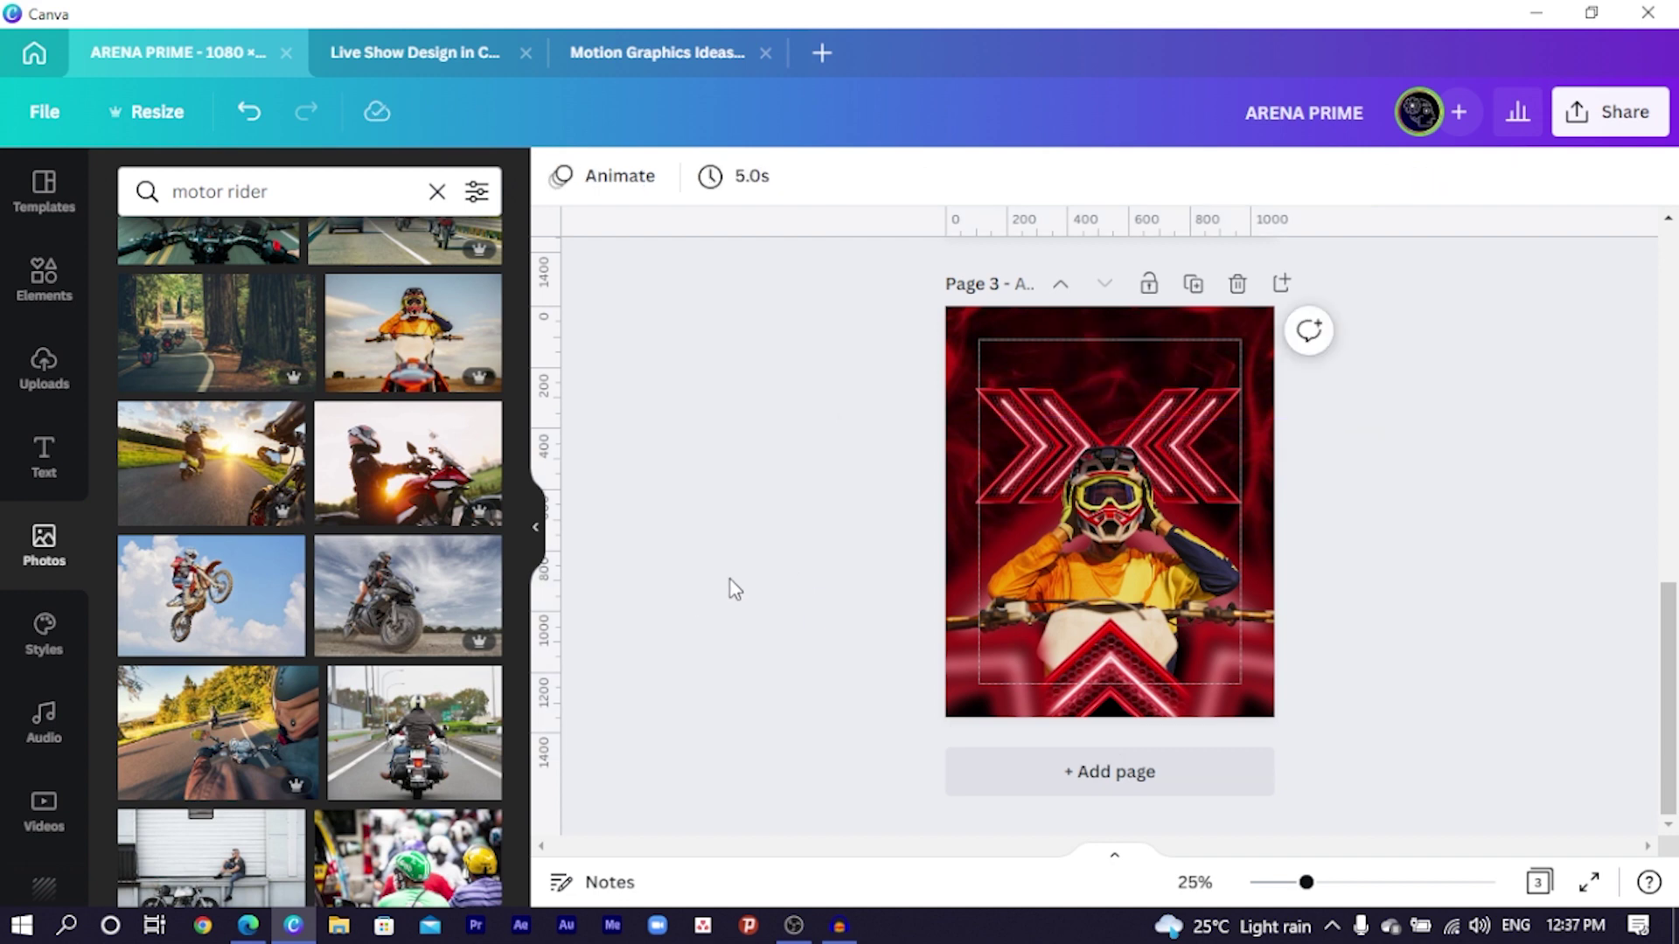
{"action": "left_click", "coordinate": [988, 386]}
{"action": "left_click", "coordinate": [1214, 379], "text": "shift"}
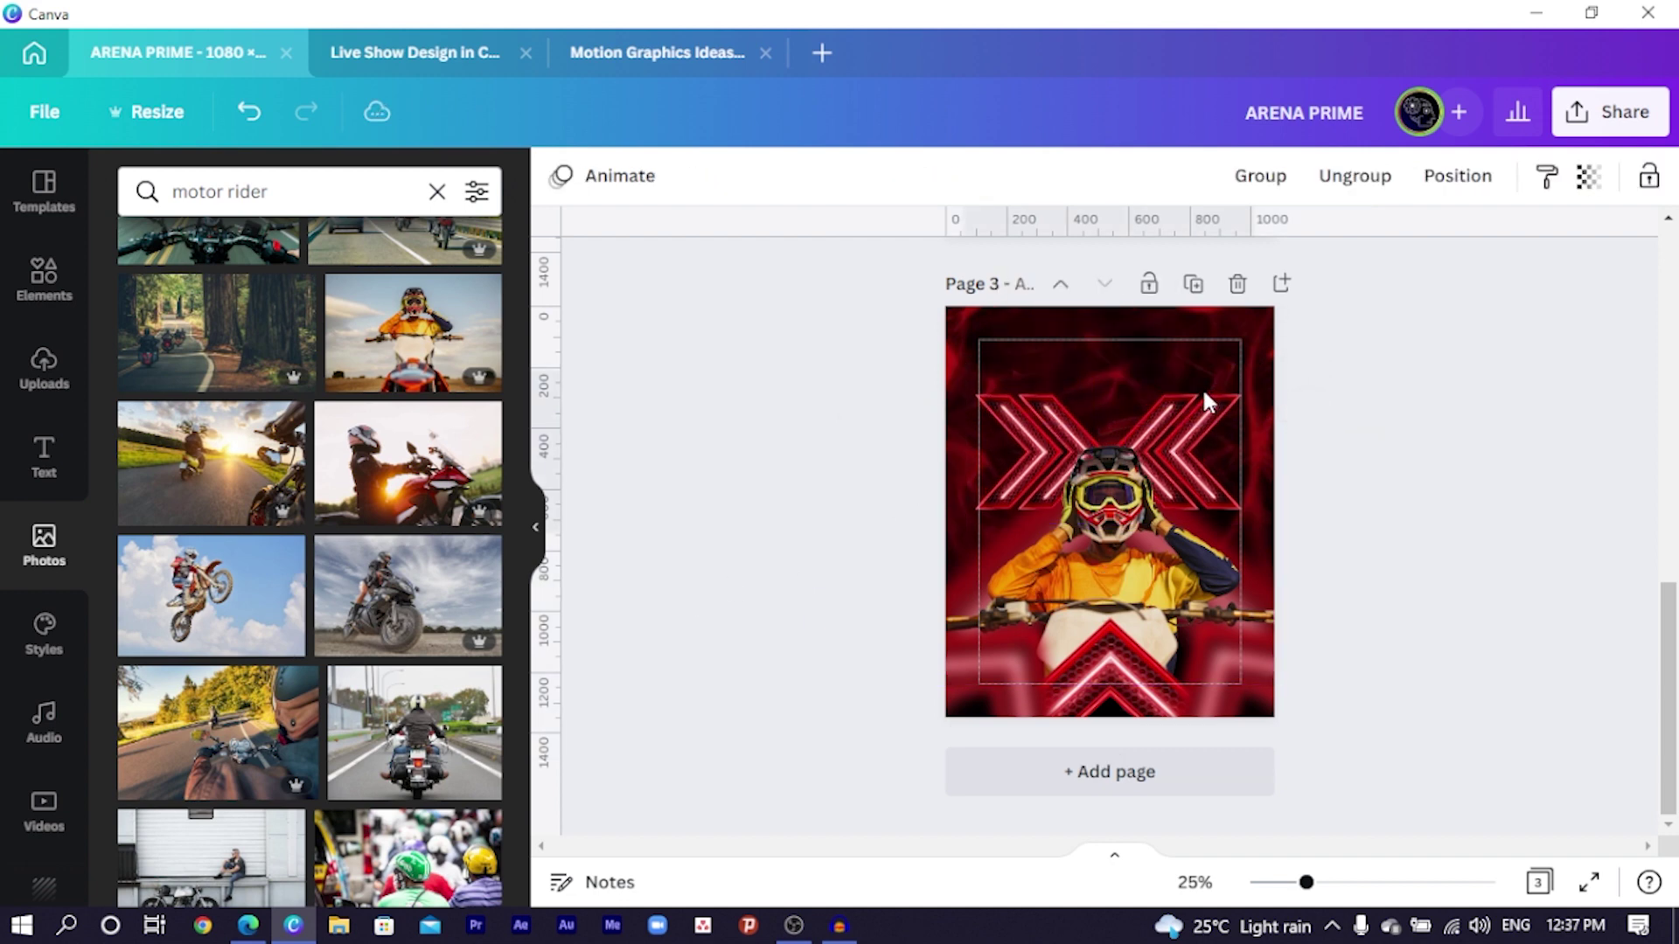
{"action": "left_click", "coordinate": [798, 715]}
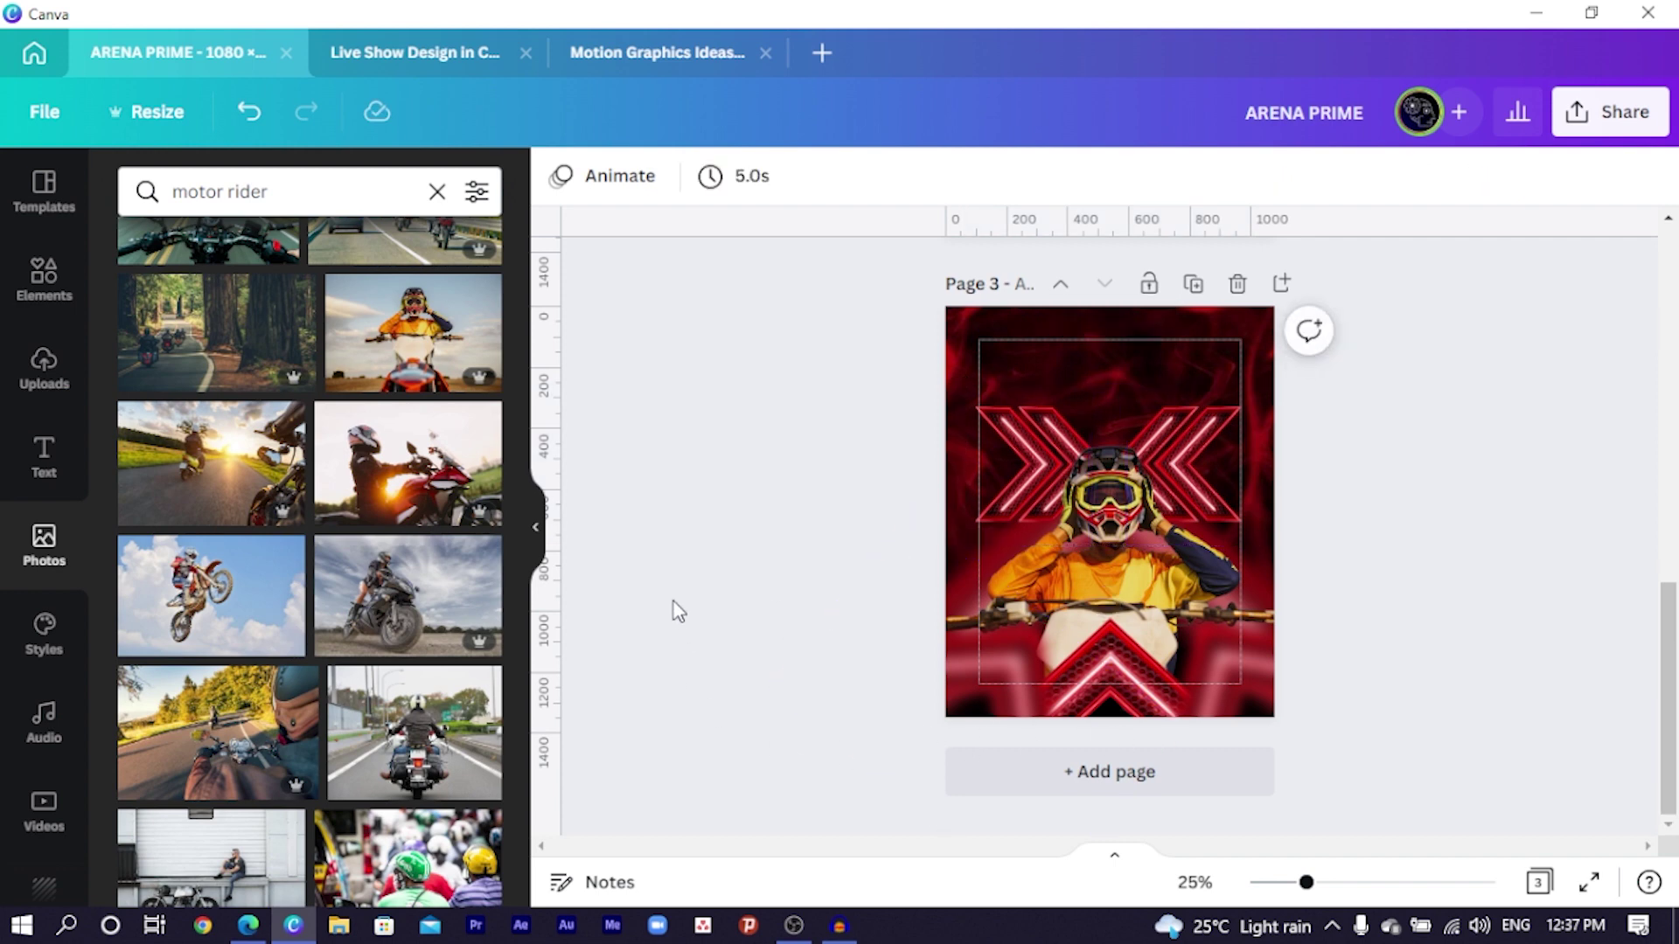
Step: Set the blurred image layer's transparency to 49
{"action": "scroll", "coordinate": [697, 738], "scroll_direction": "up", "scroll_amount": 5}
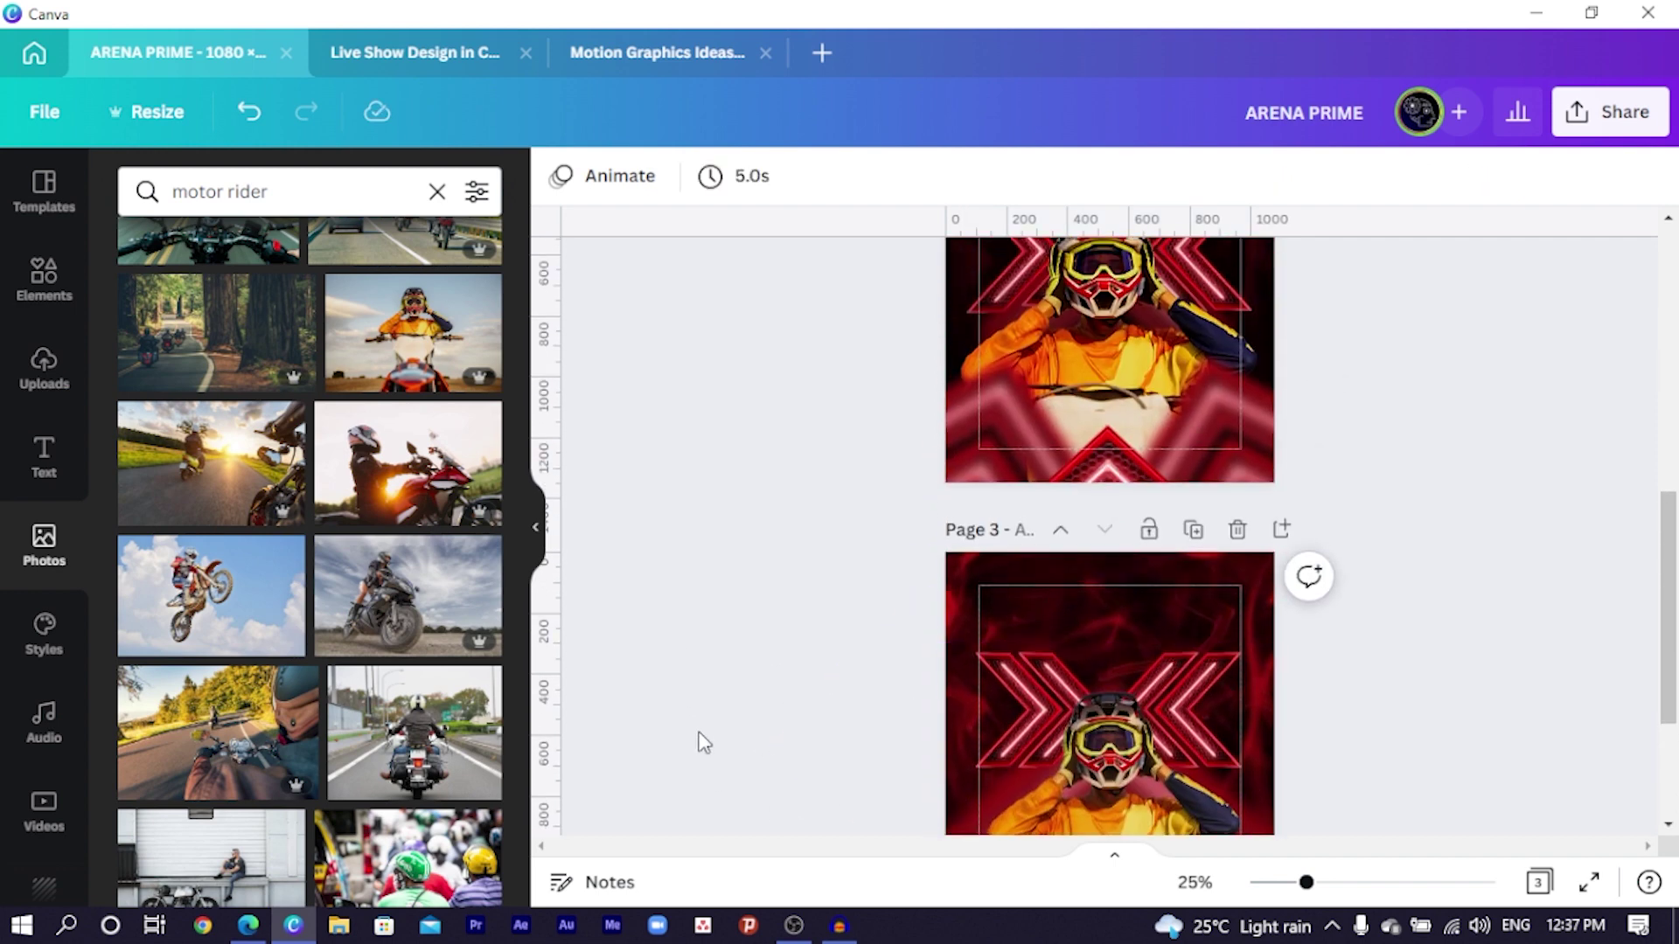
{"action": "scroll", "coordinate": [778, 500], "scroll_direction": "down", "scroll_amount": 5}
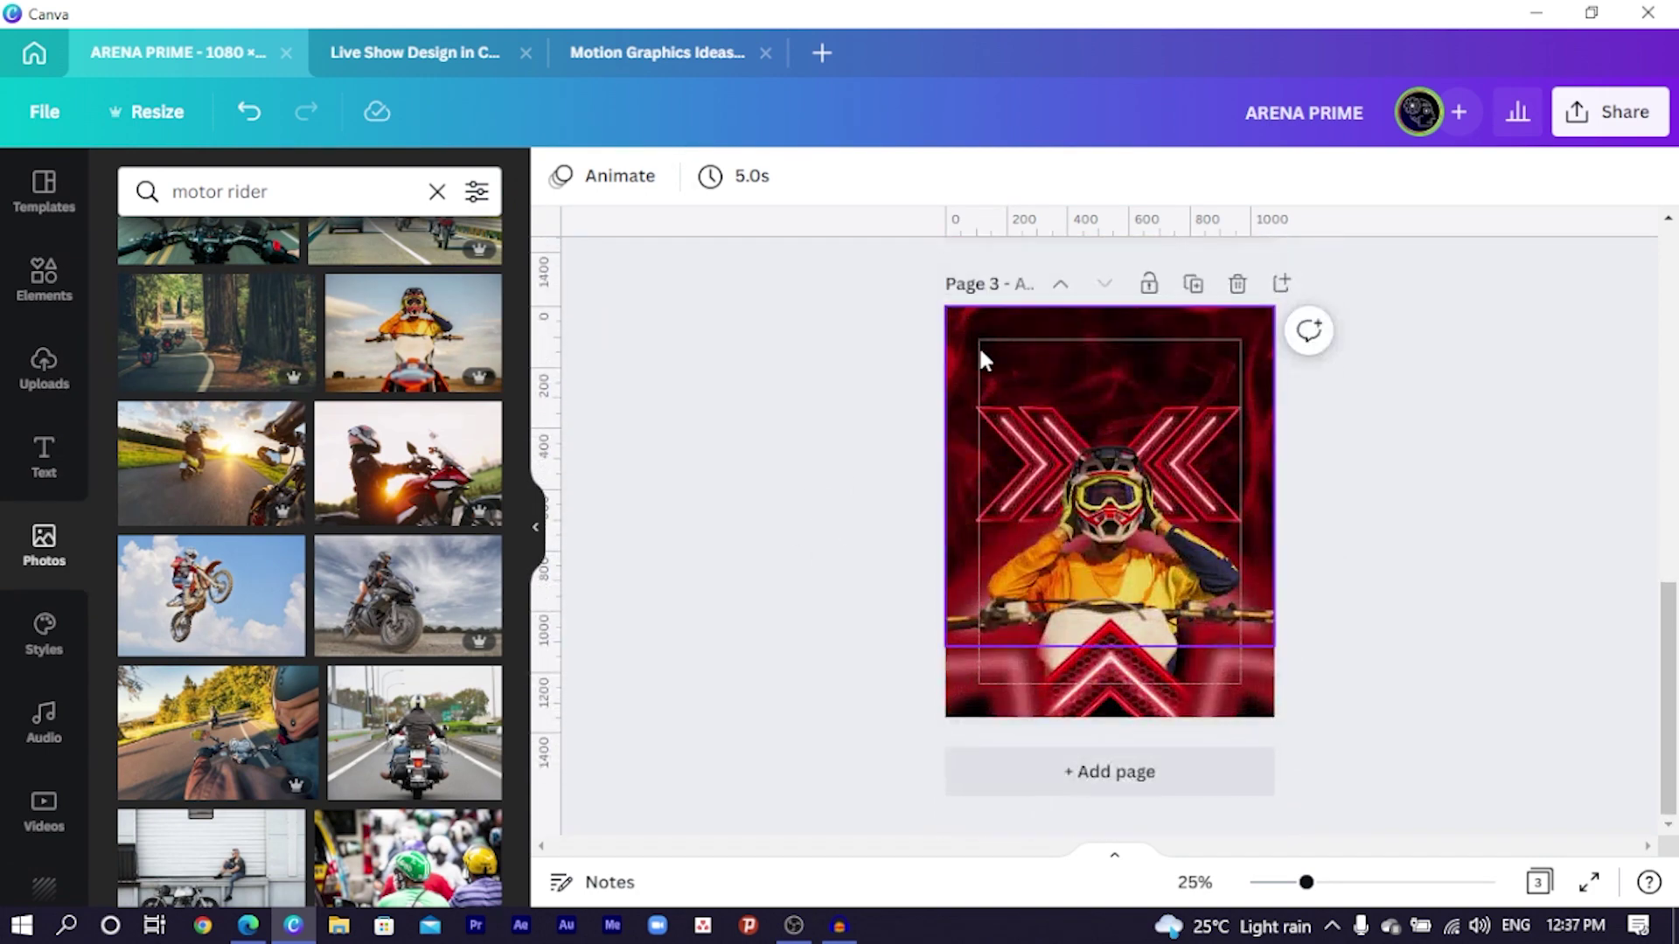
{"action": "left_click", "coordinate": [1007, 348]}
{"action": "left_click", "coordinate": [1546, 177]}
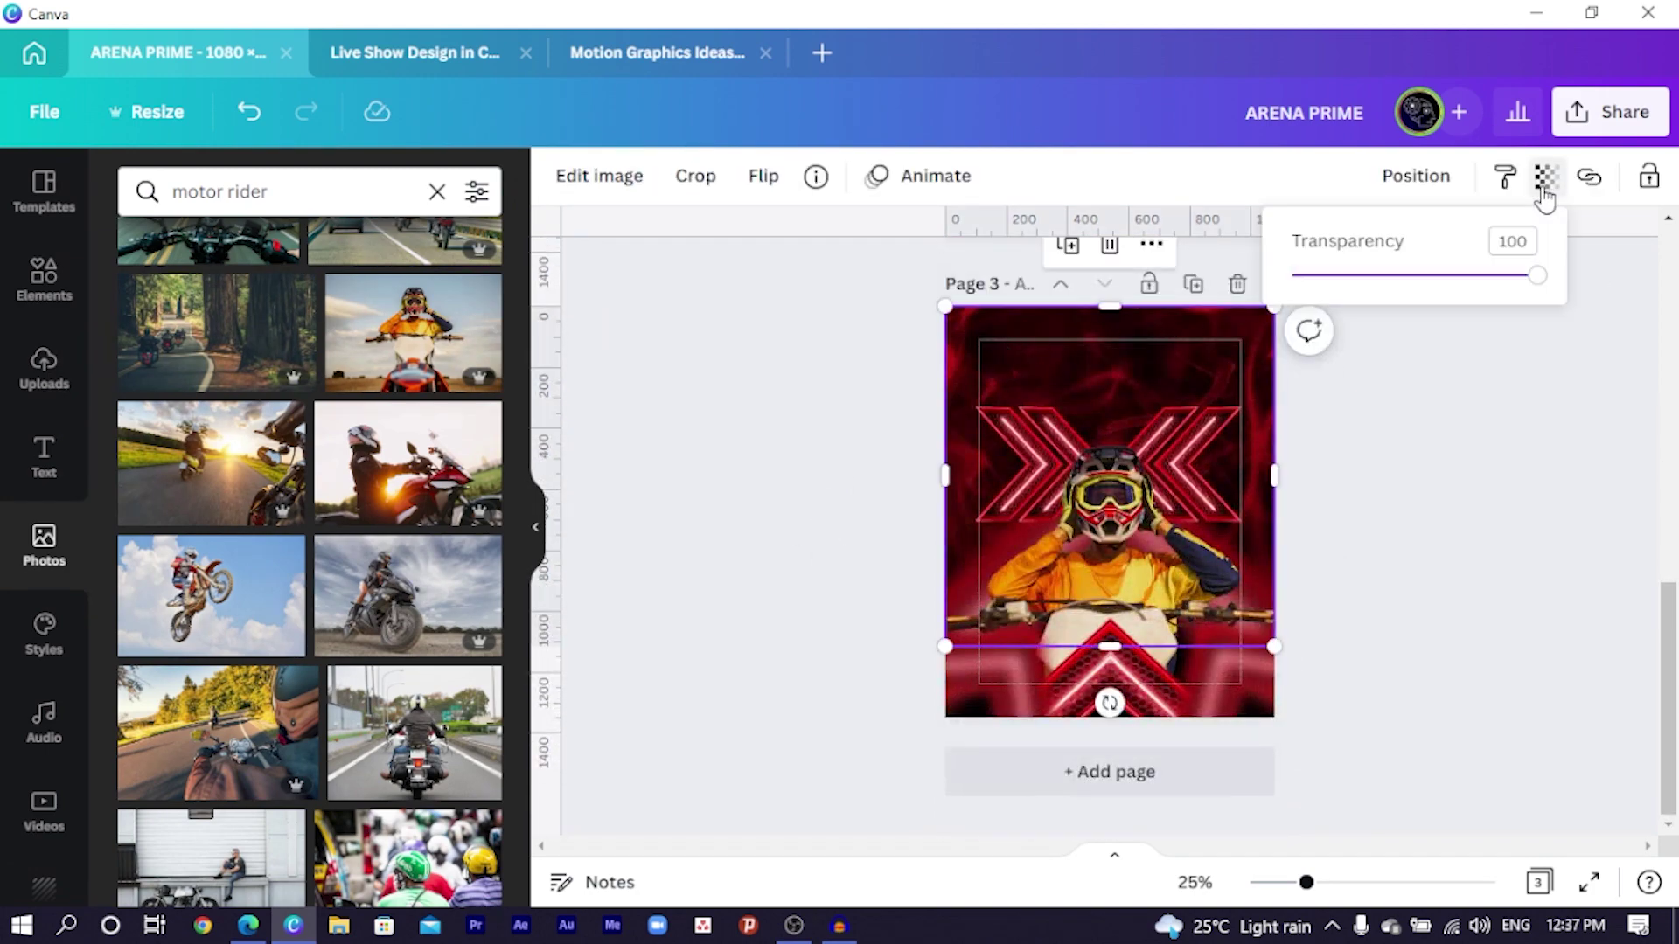
{"action": "left_click", "coordinate": [1439, 276]}
{"action": "left_click_drag", "start_coordinate": [1439, 276], "coordinate": [1412, 280]}
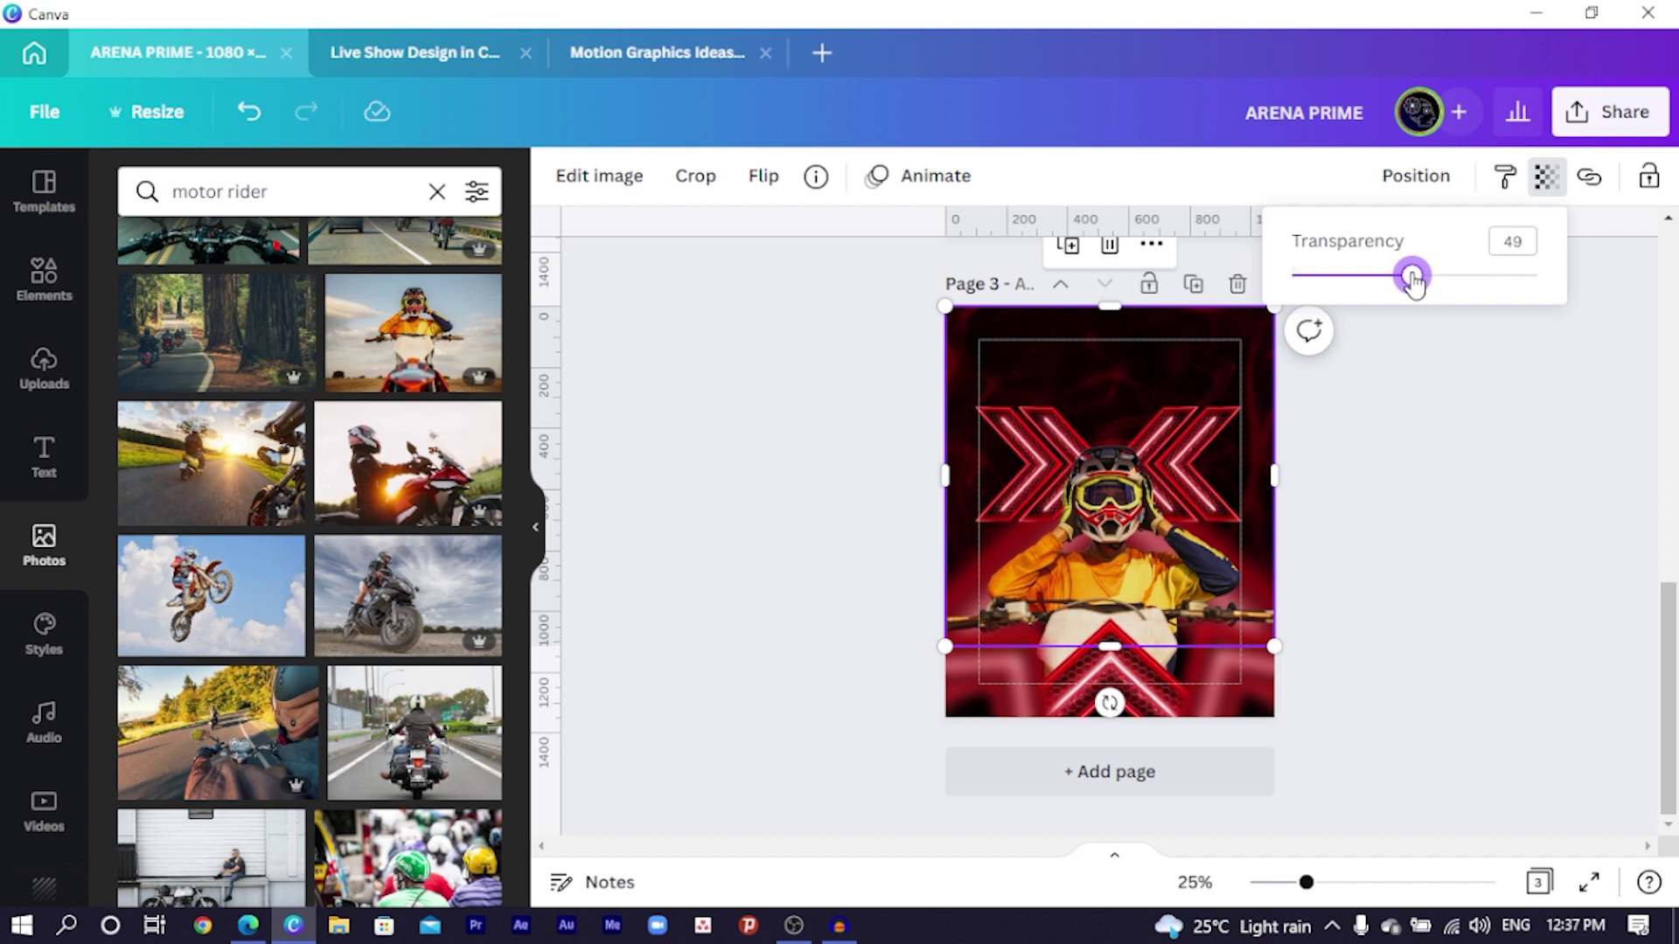
{"action": "left_click", "coordinate": [565, 554]}
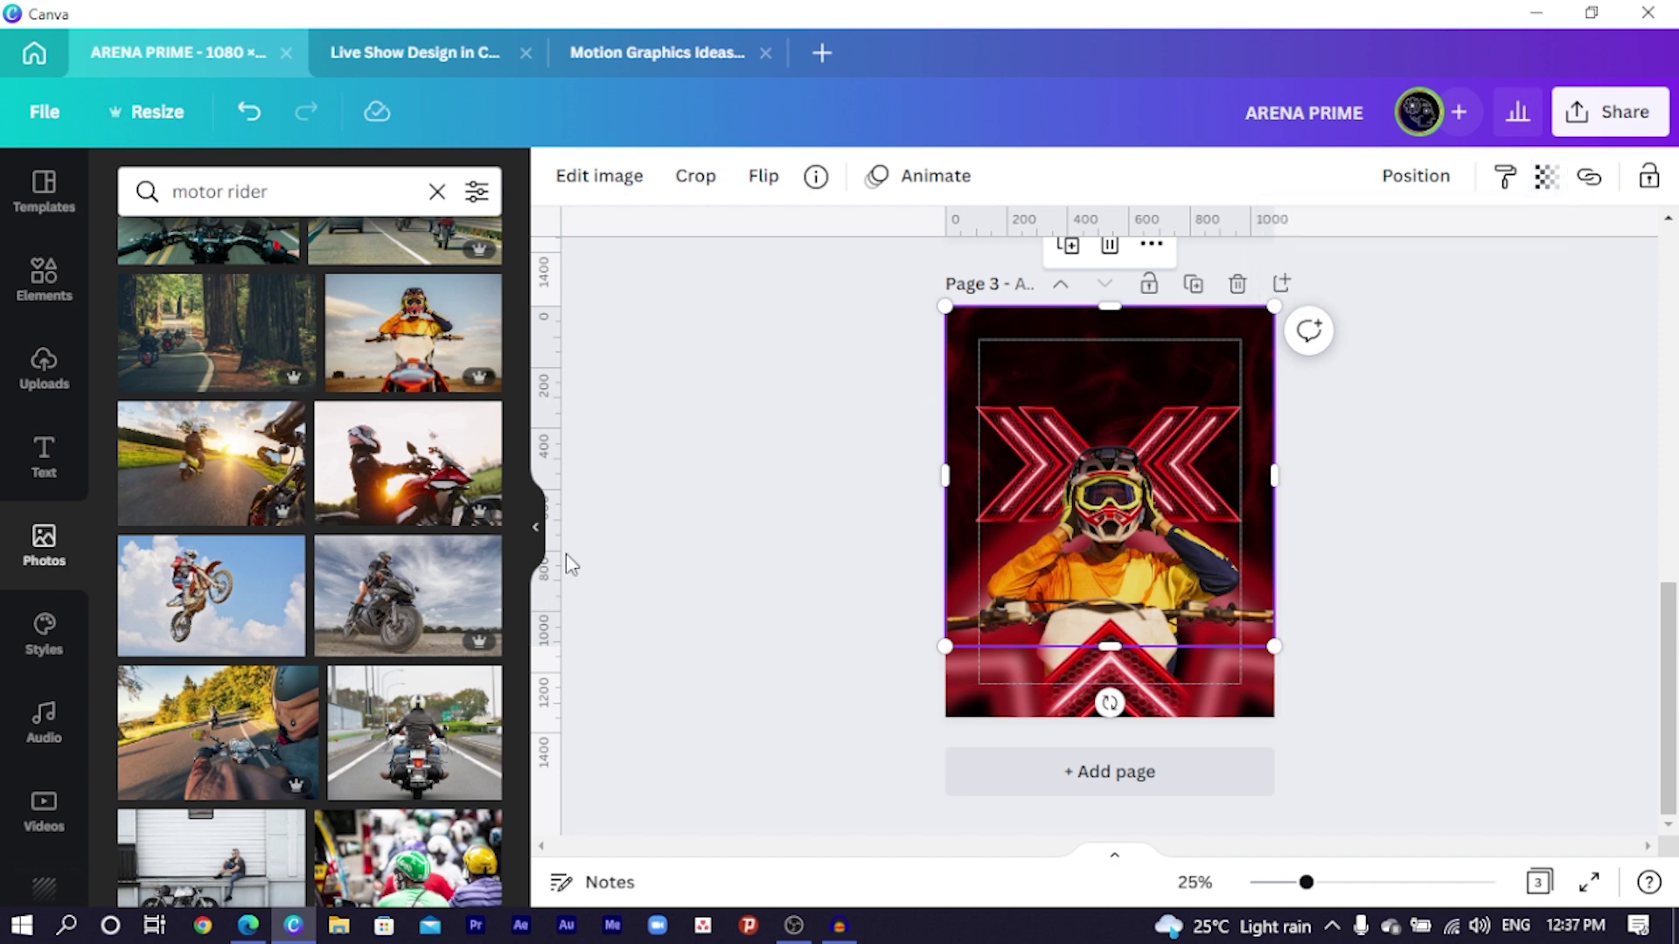
{"action": "left_click", "coordinate": [712, 536]}
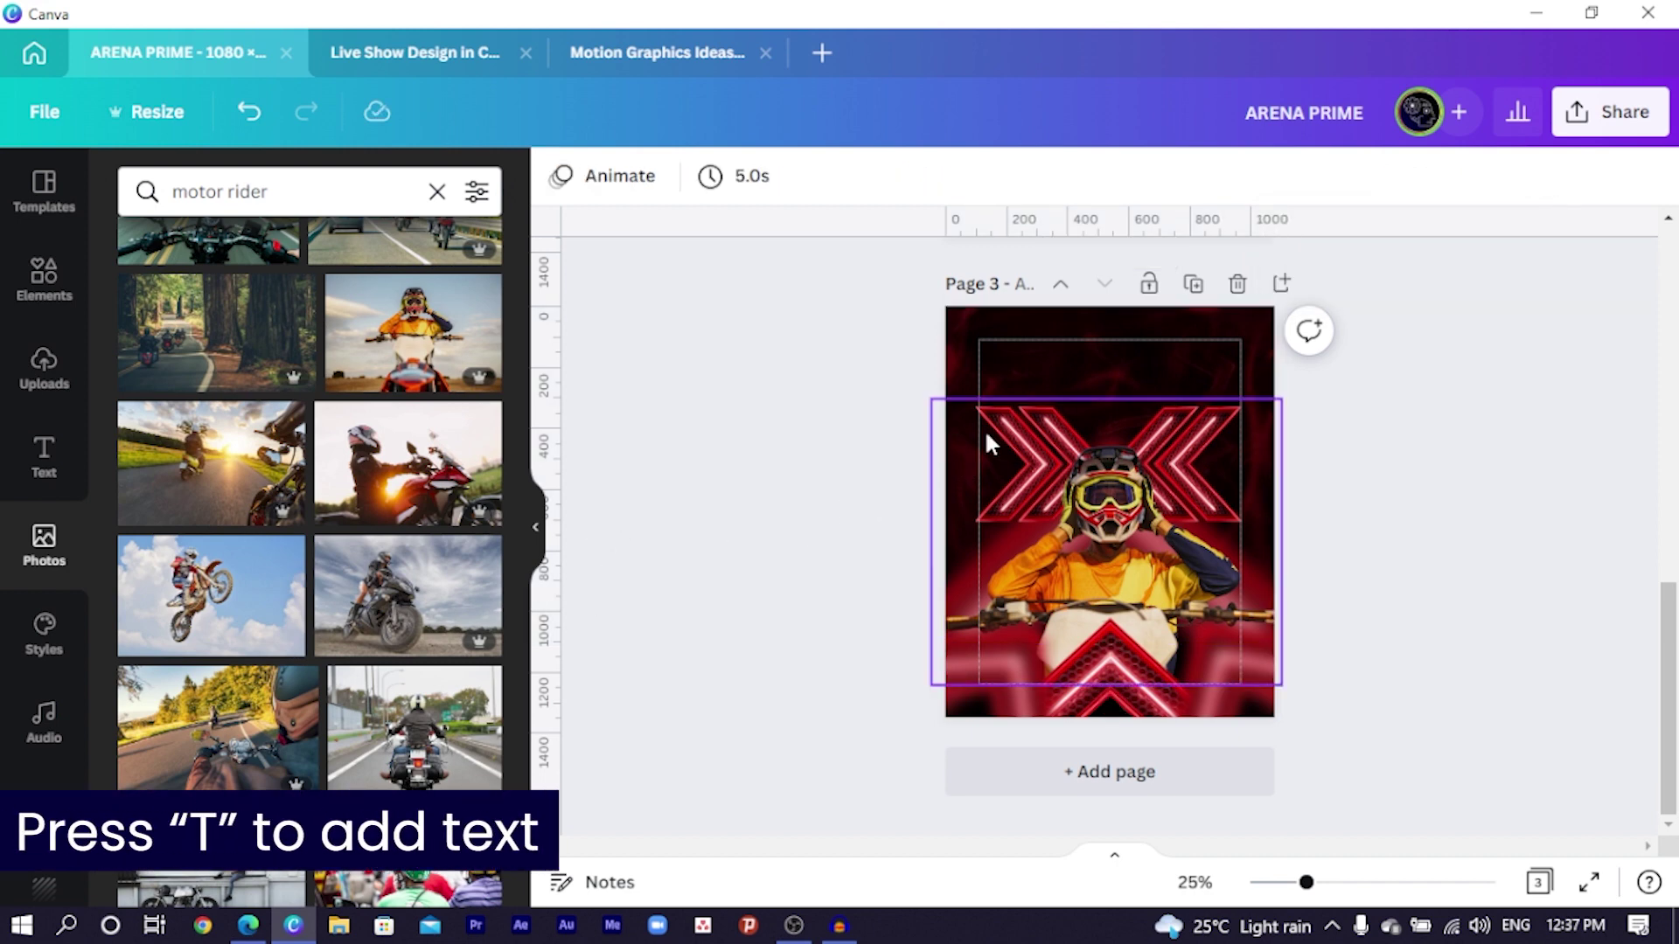
Step: Add a text box reading ARENAPRIME and move it near the top of page 3
{"action": "key", "text": "t"}
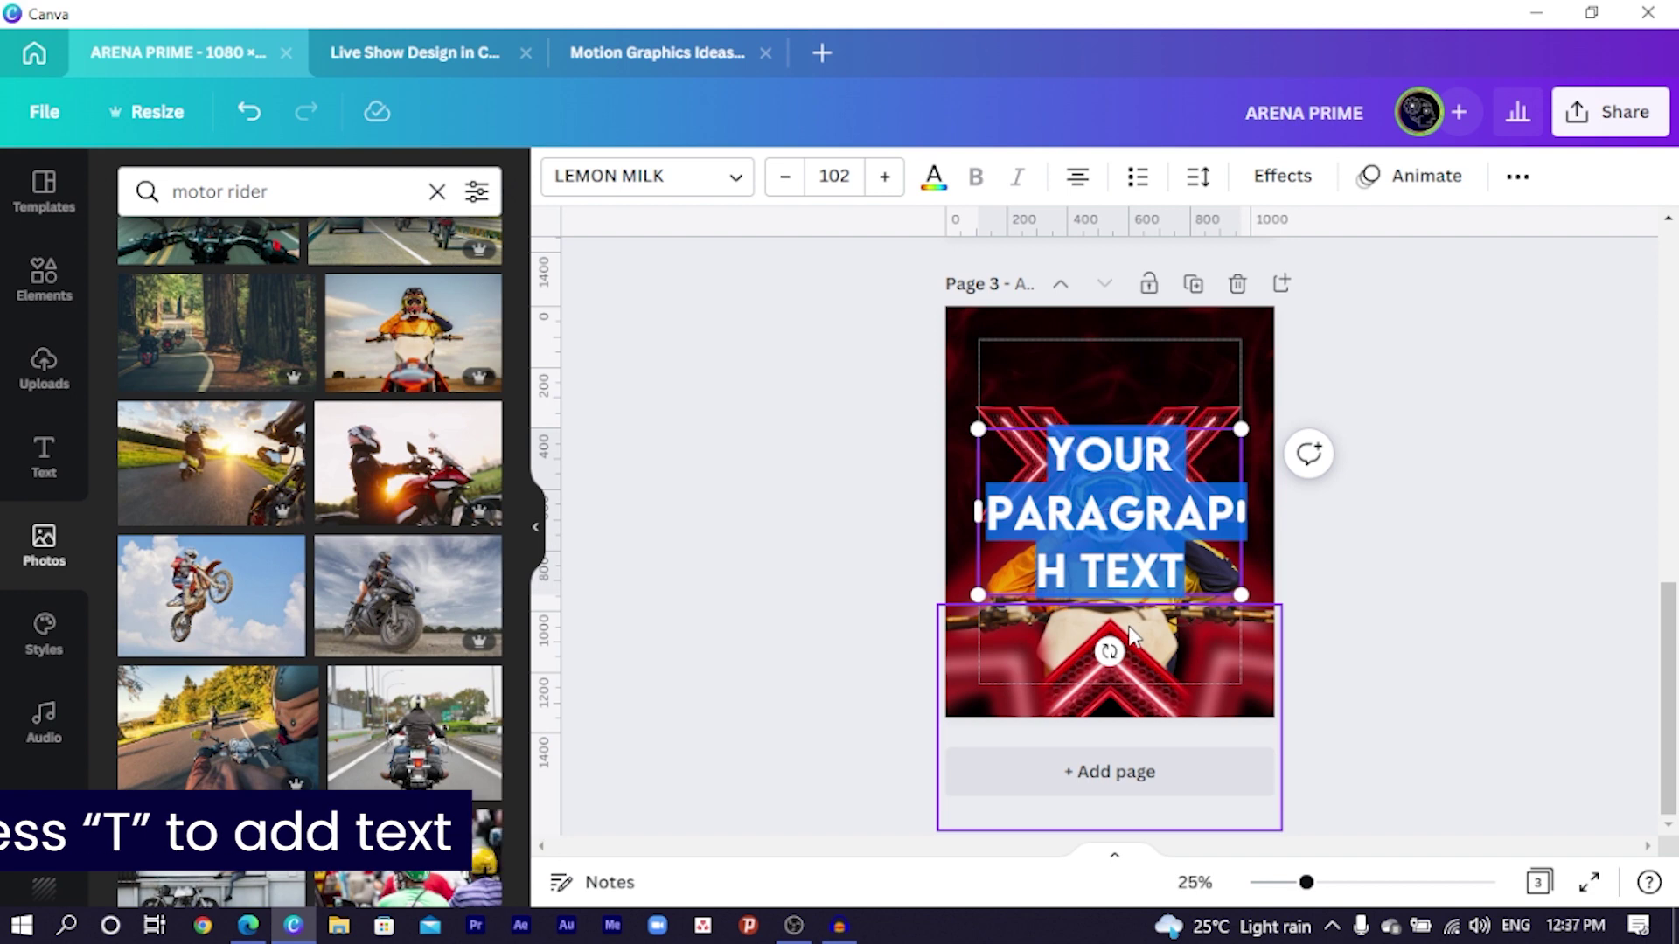
{"action": "type", "text": "AD"}
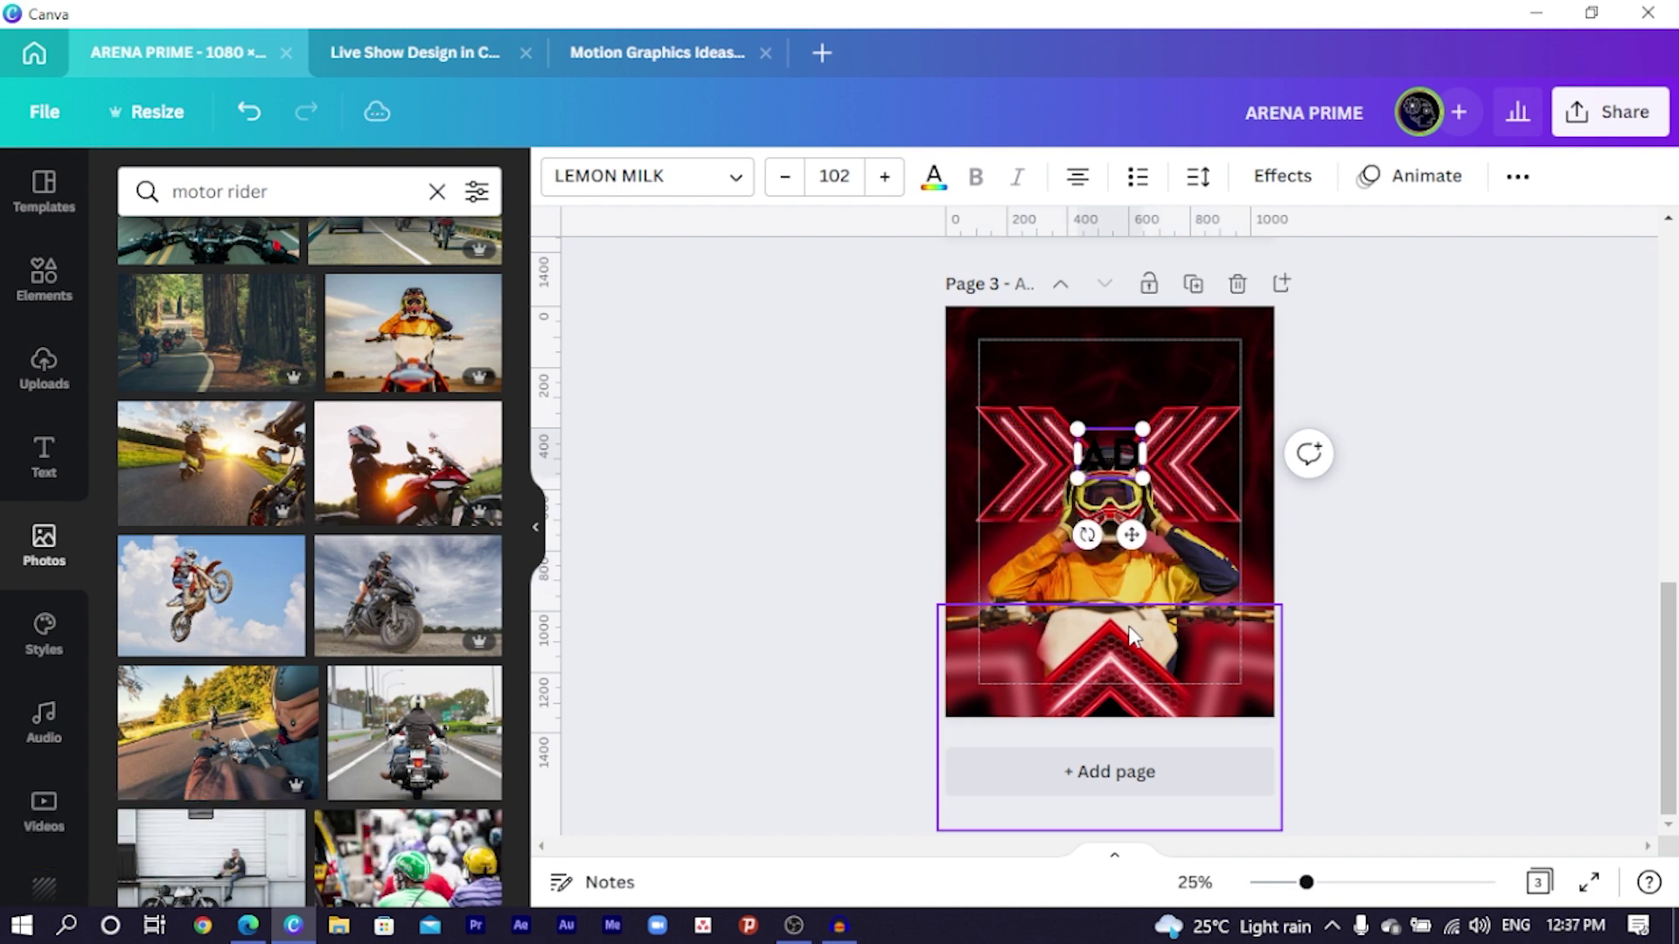
{"action": "type", "text": "RE"}
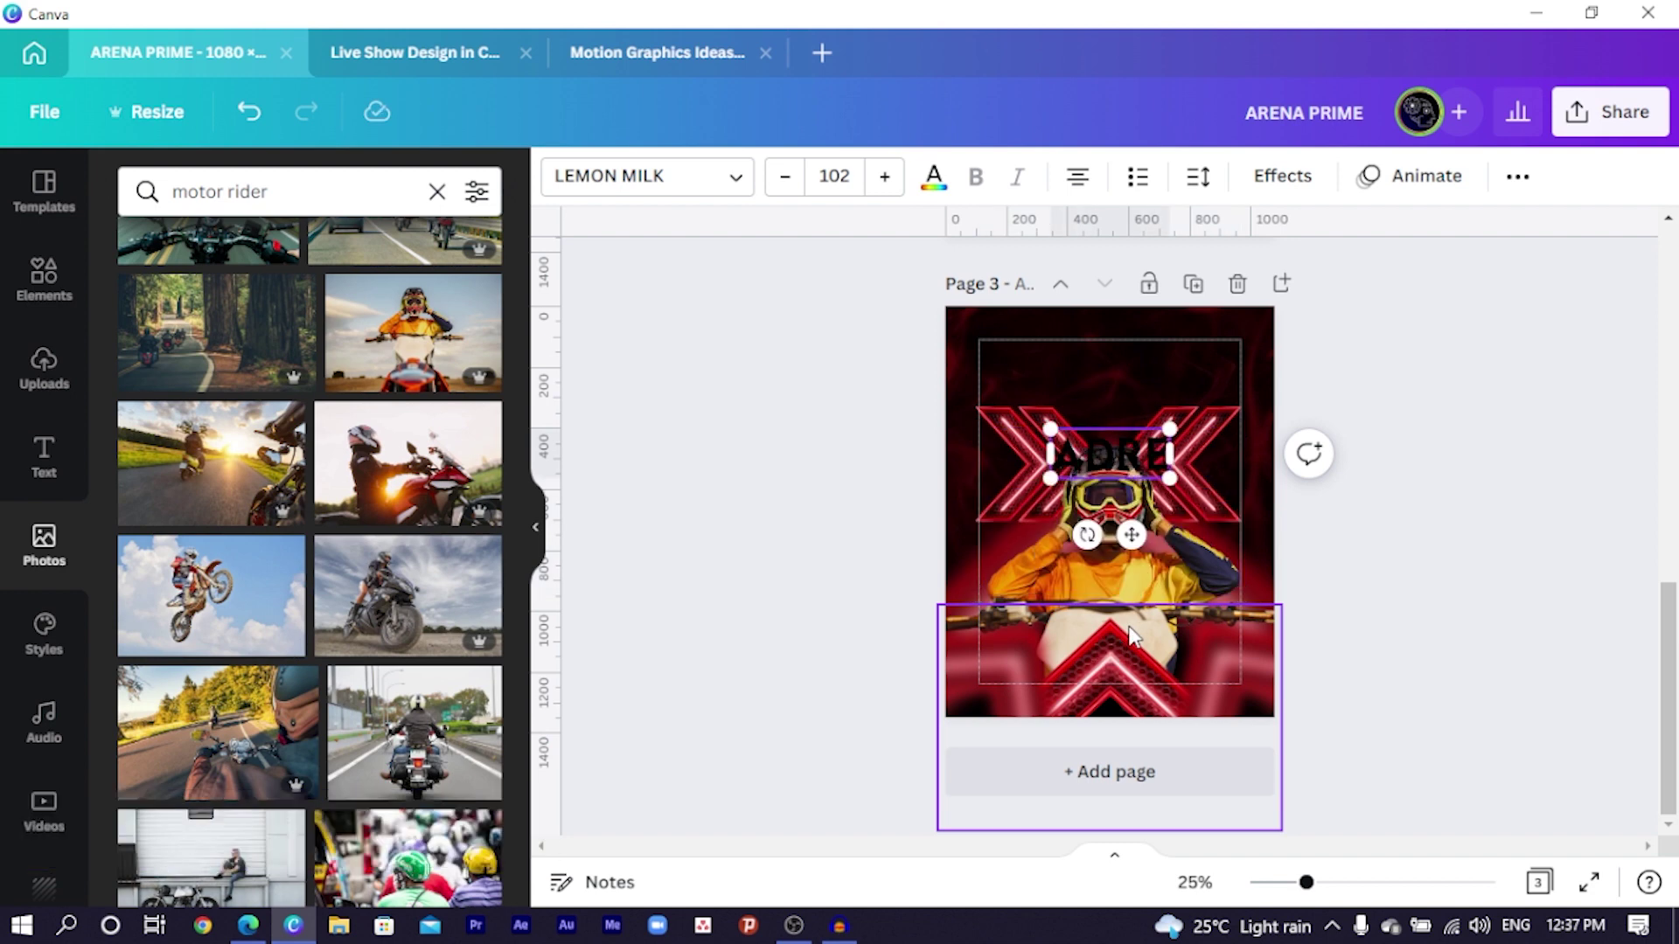
{"action": "scroll", "coordinate": [1132, 635], "scroll_direction": "up", "scroll_amount": 6}
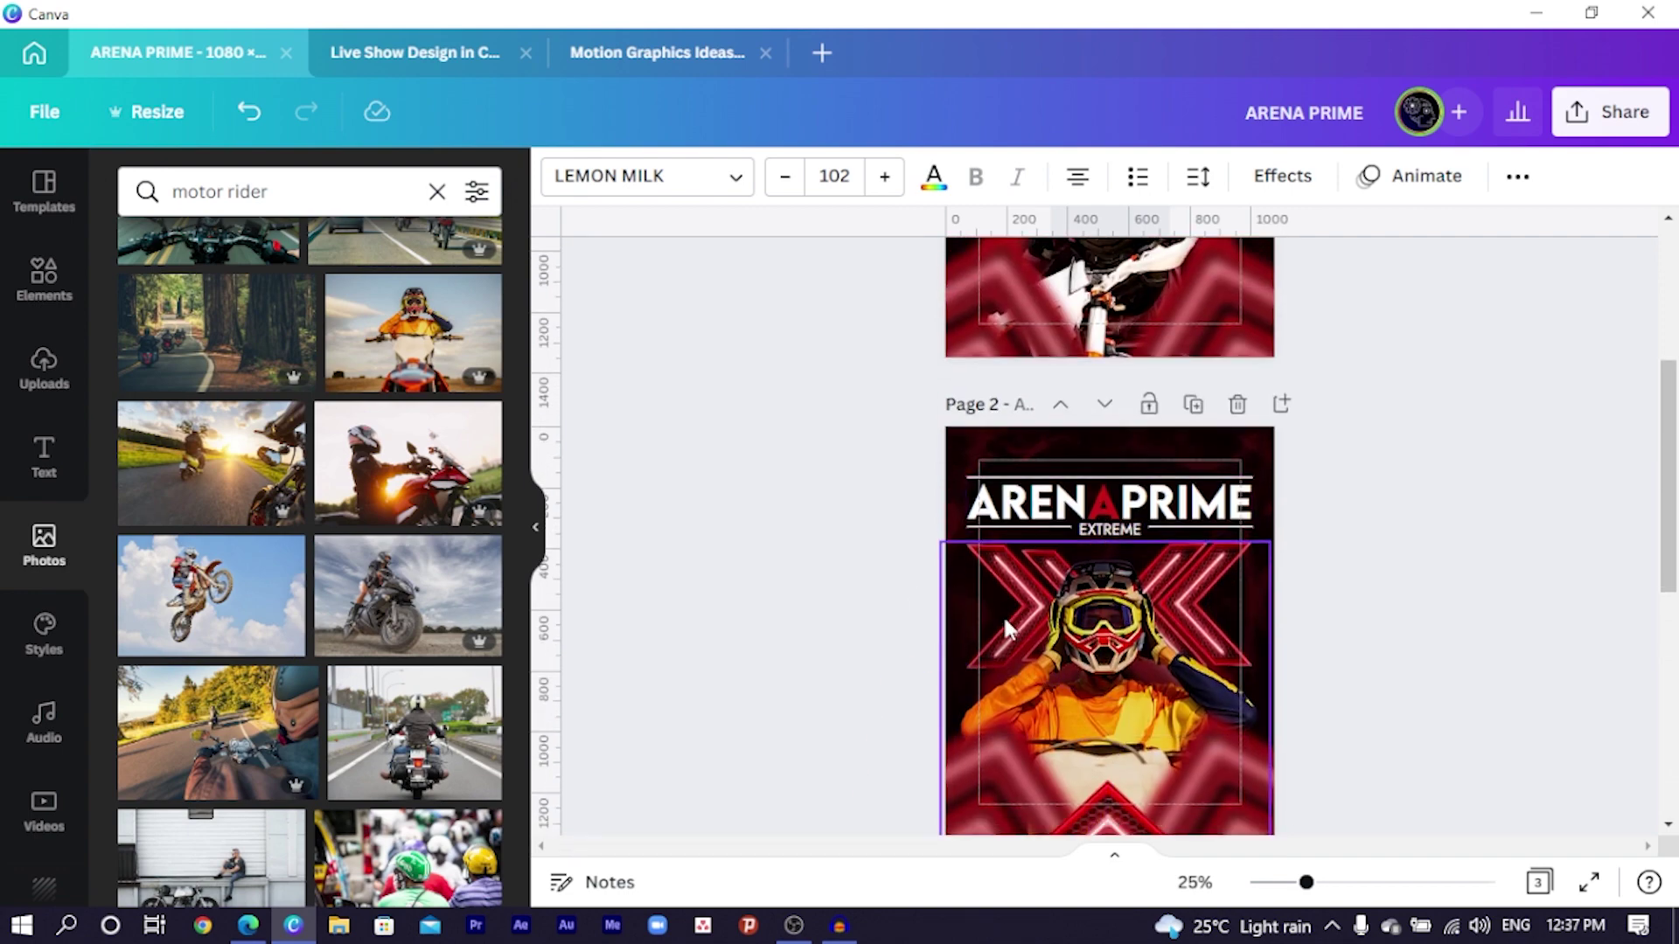
{"action": "scroll", "coordinate": [1004, 616], "scroll_direction": "down", "scroll_amount": 6}
{"action": "key", "text": "ctrl+a"}
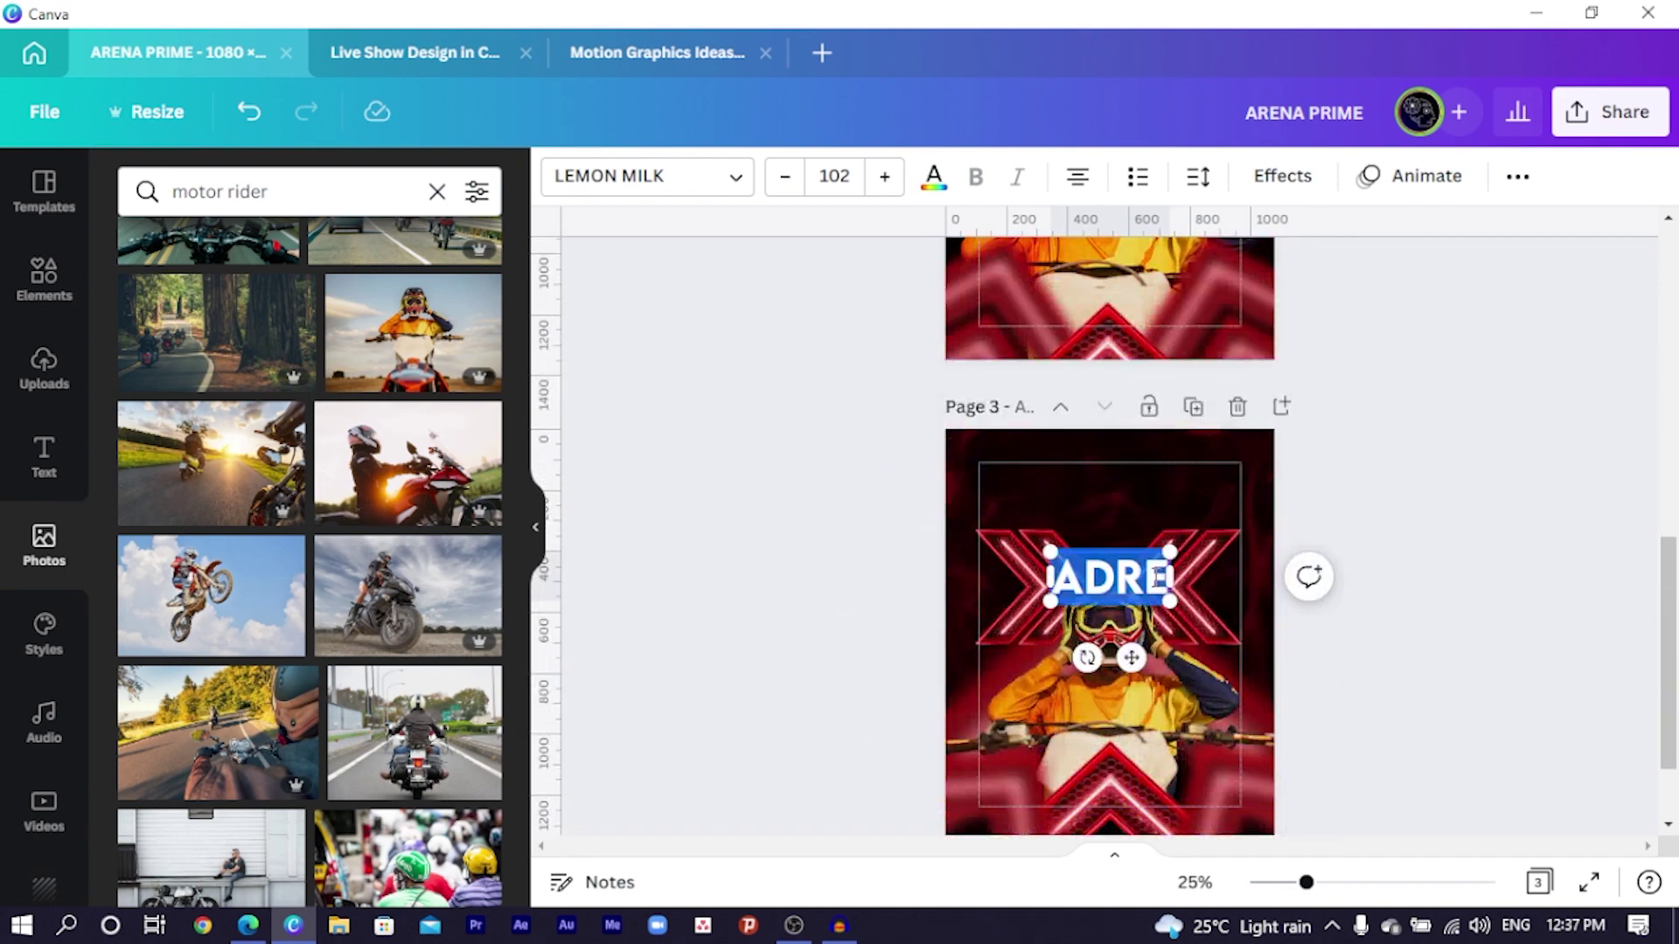
{"action": "type", "text": "ARENA"}
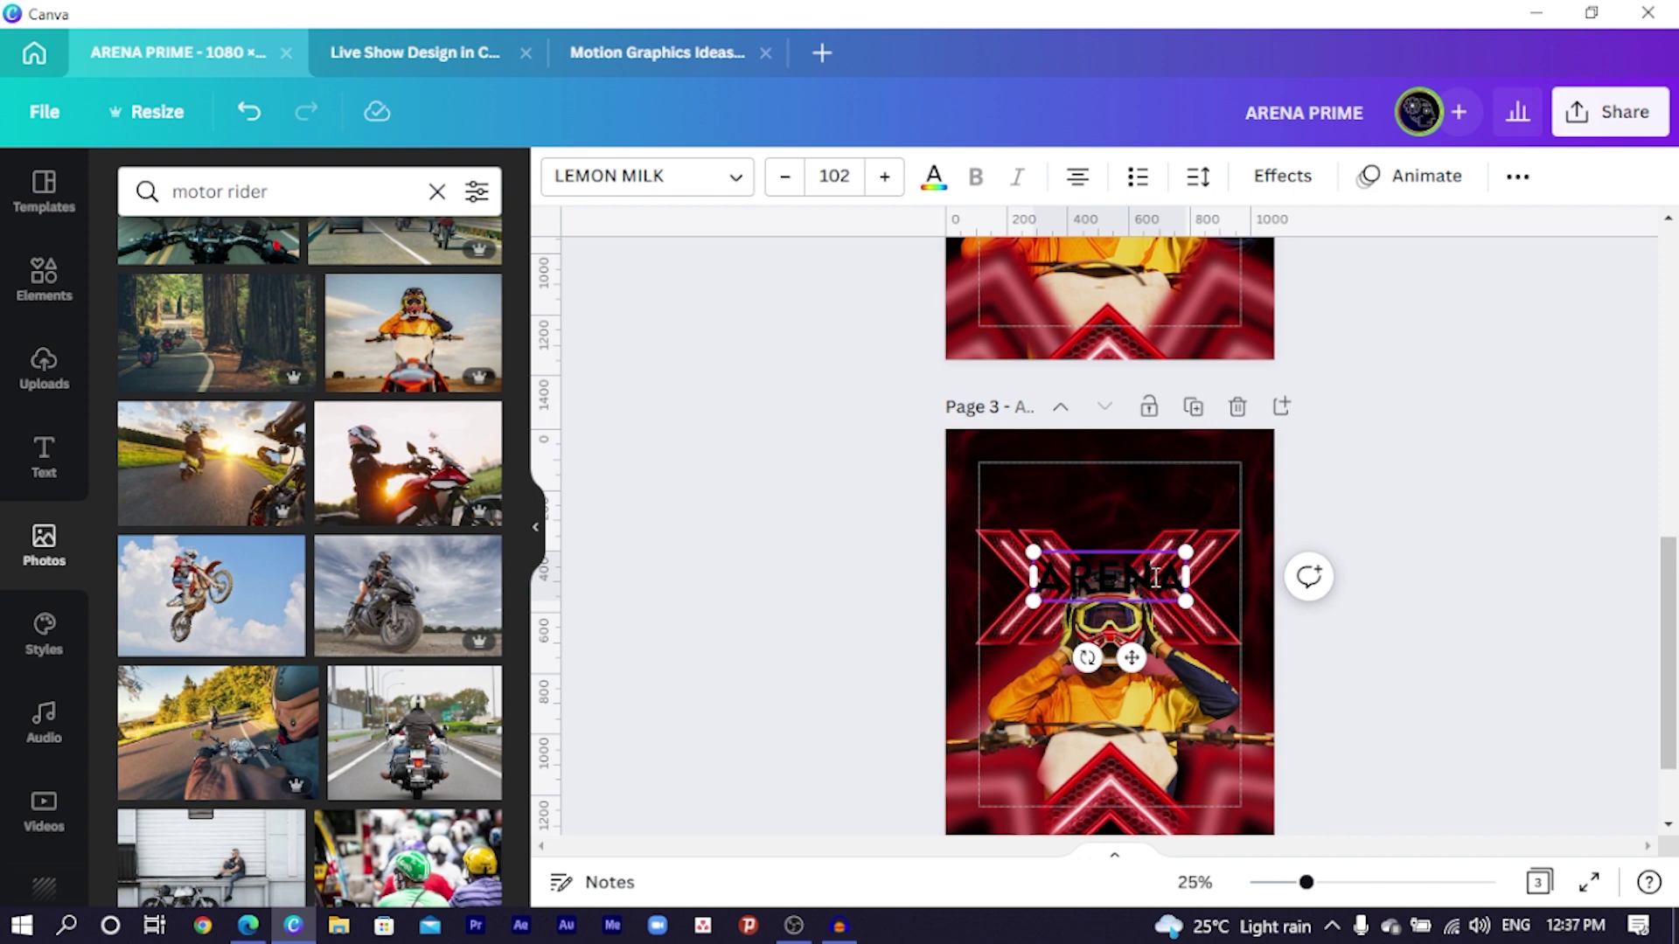
{"action": "type", "text": "PRIME"}
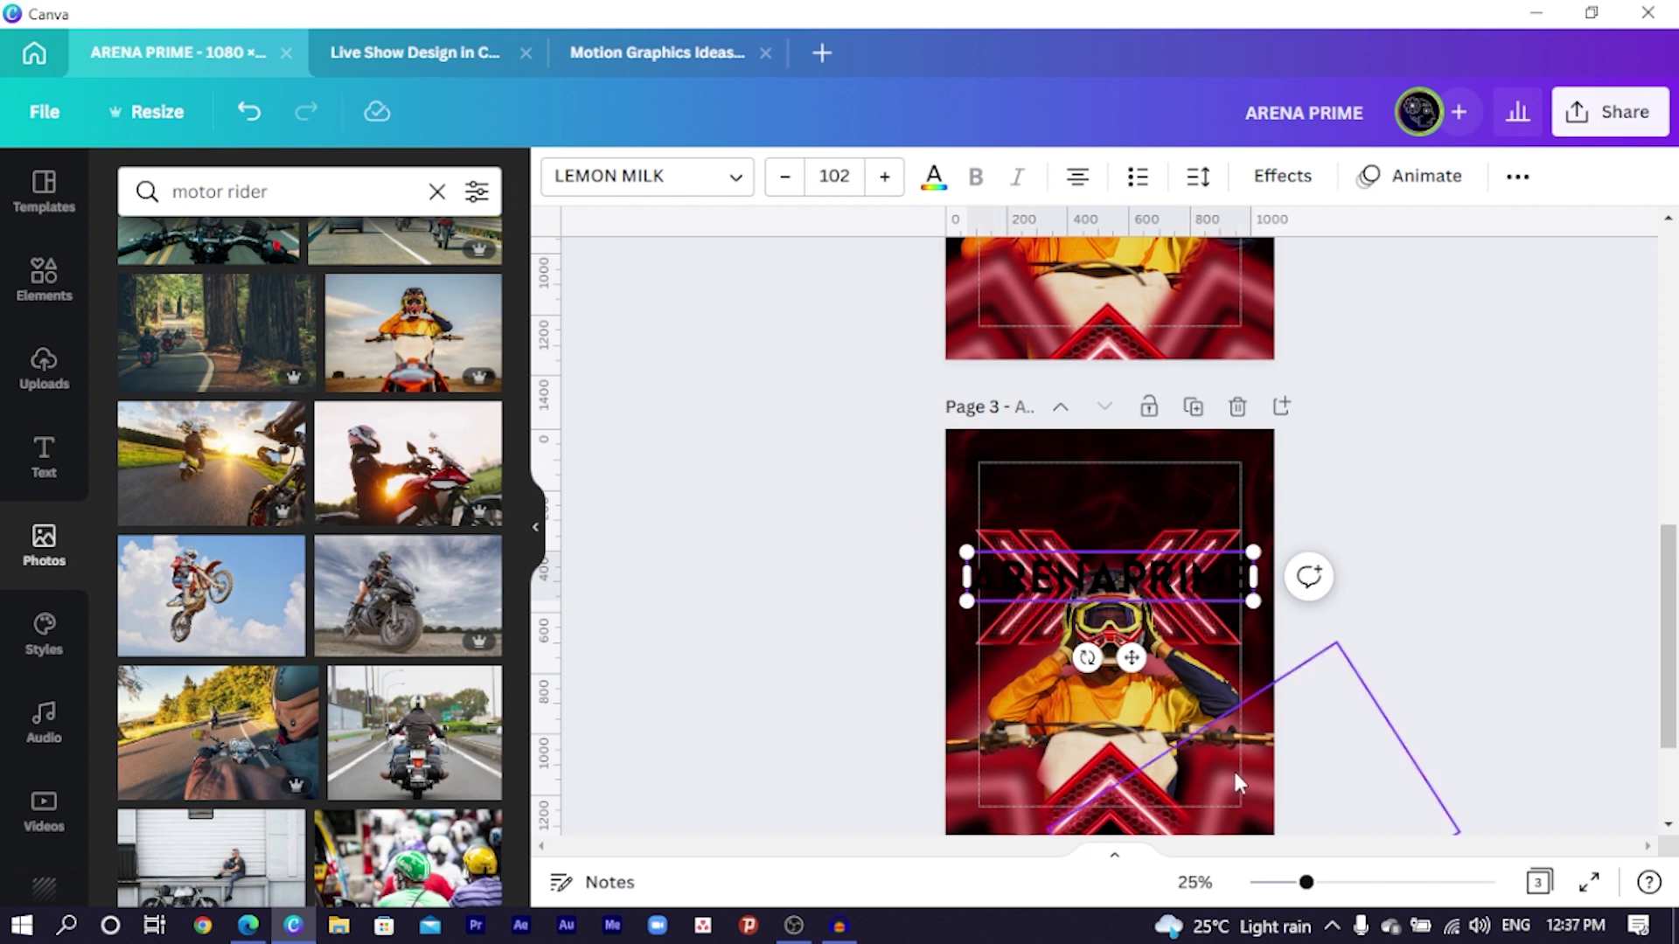
{"action": "left_click_drag", "start_coordinate": [1131, 657], "coordinate": [1132, 586]}
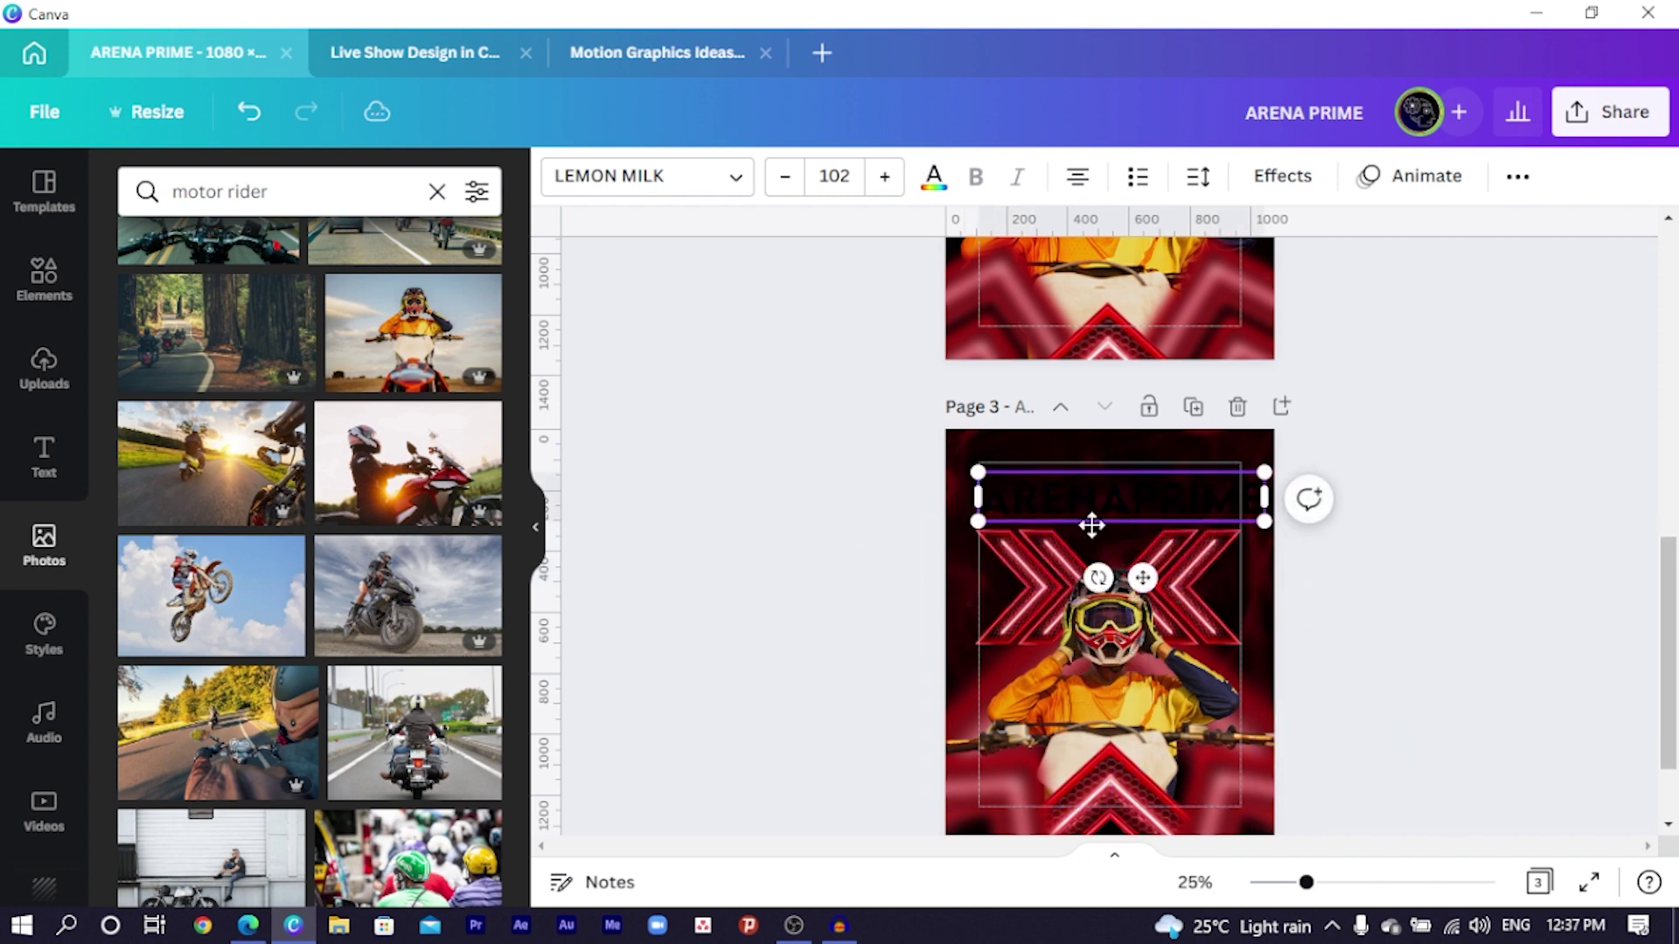
Step: Colour the ARENAPRIME title with the white document swatch and centre it
{"action": "left_click", "coordinate": [949, 184]}
{"action": "left_click", "coordinate": [342, 306]}
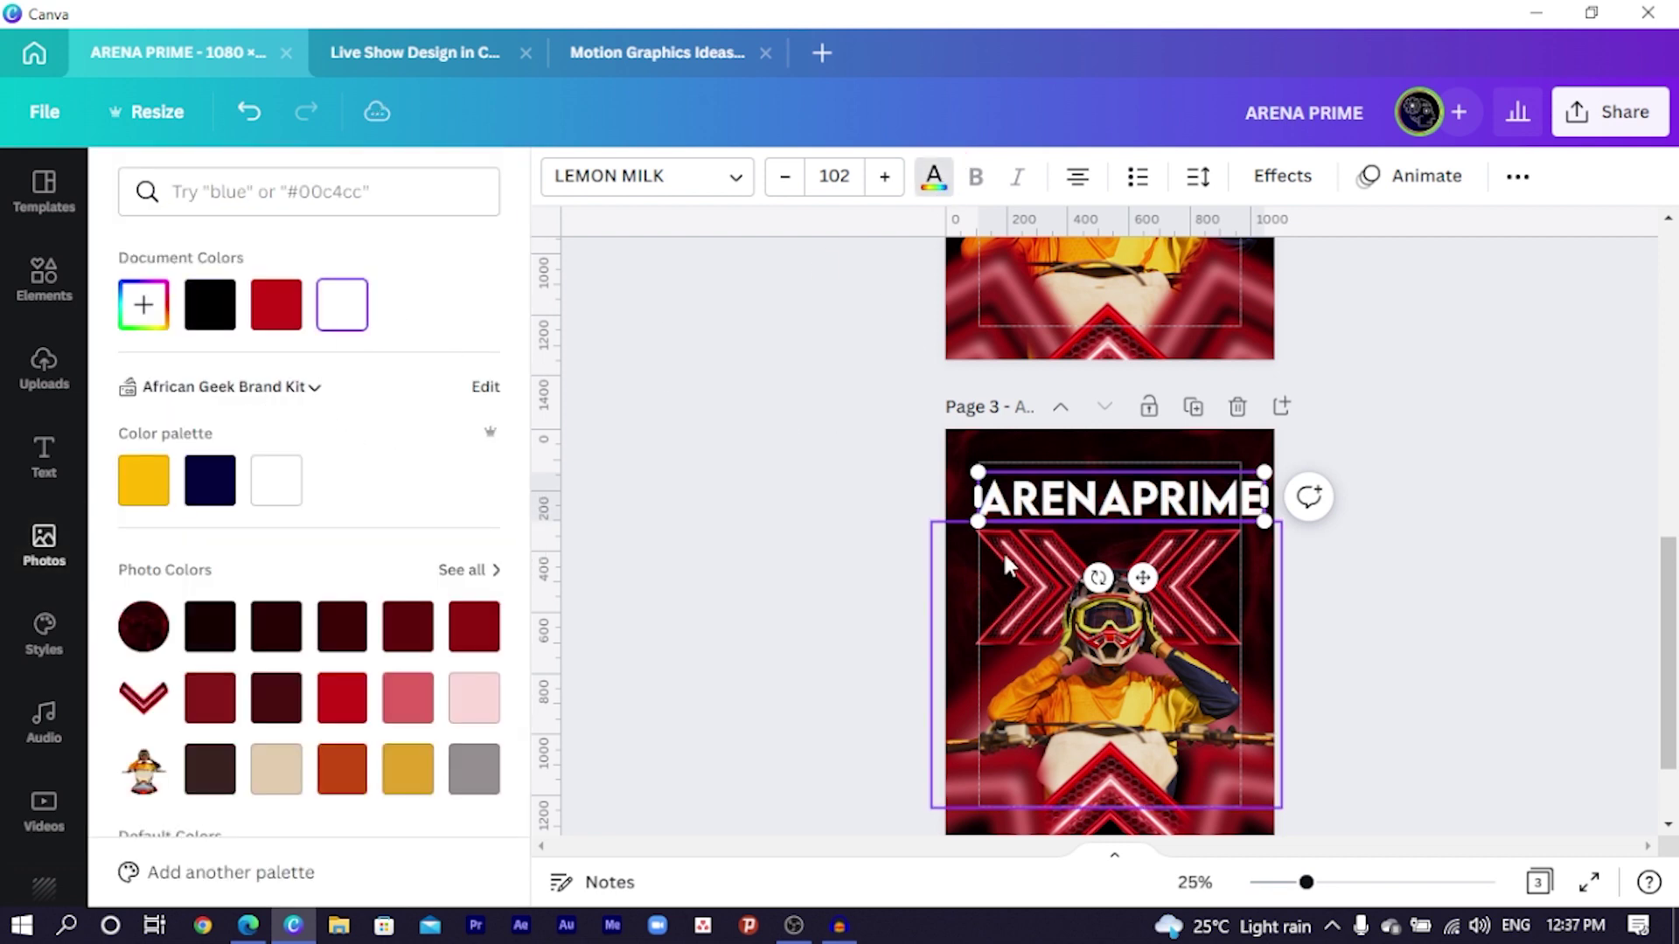
{"action": "key", "text": "Escape"}
{"action": "left_click", "coordinate": [830, 555]}
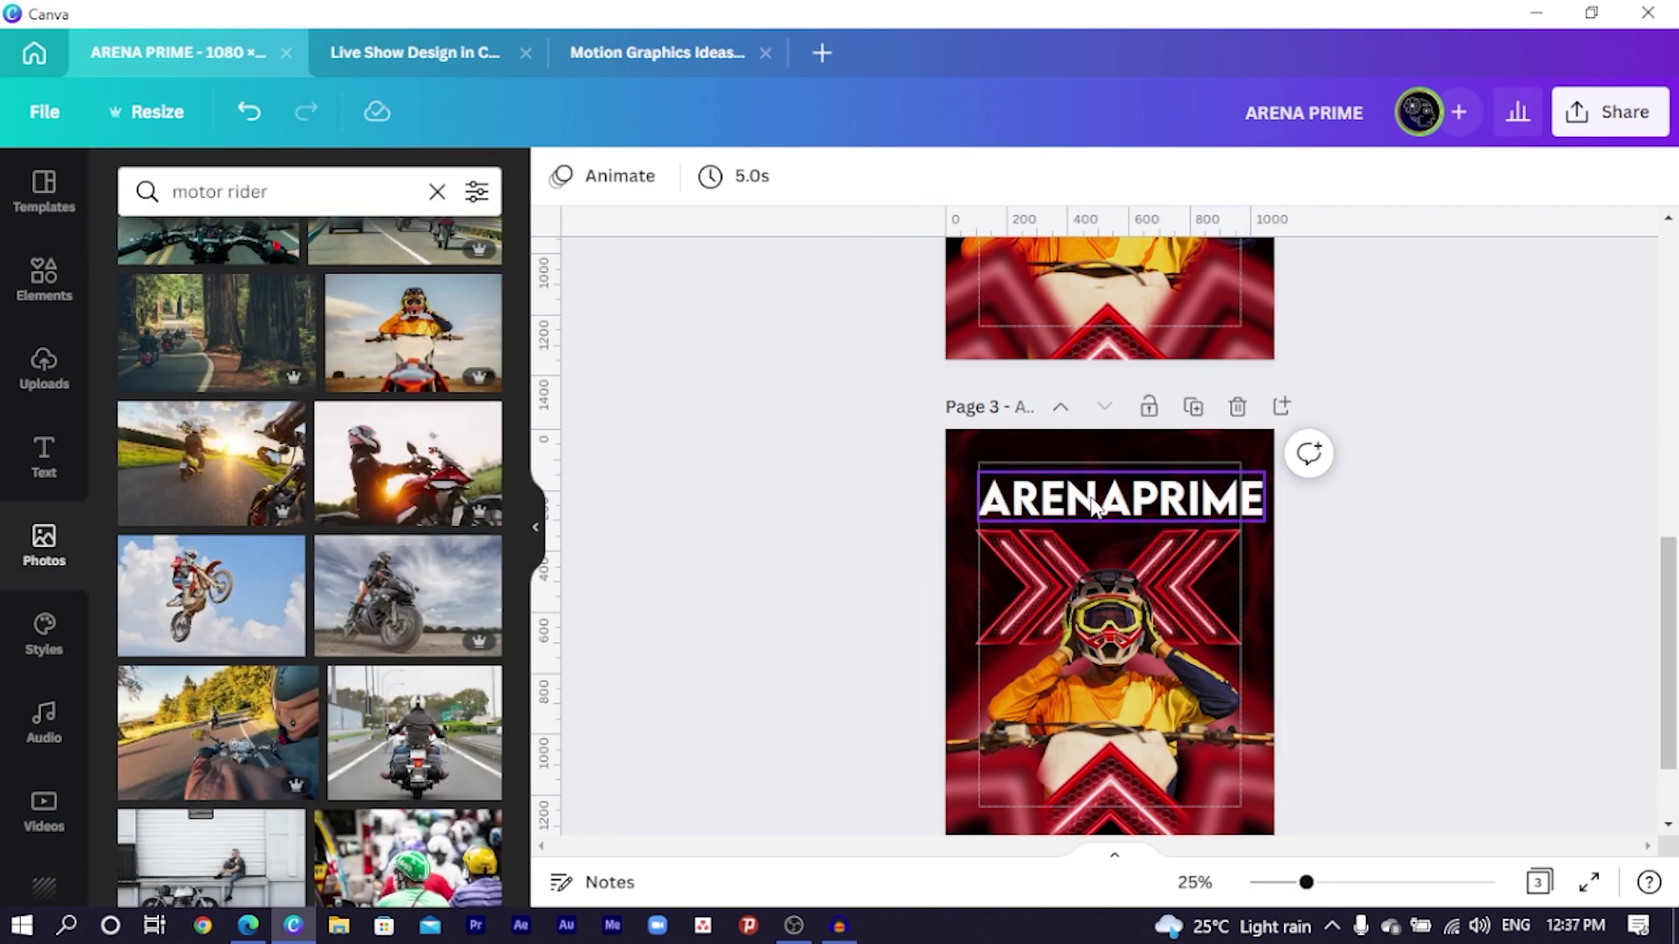
{"action": "left_click_drag", "start_coordinate": [1089, 495], "coordinate": [1079, 493]}
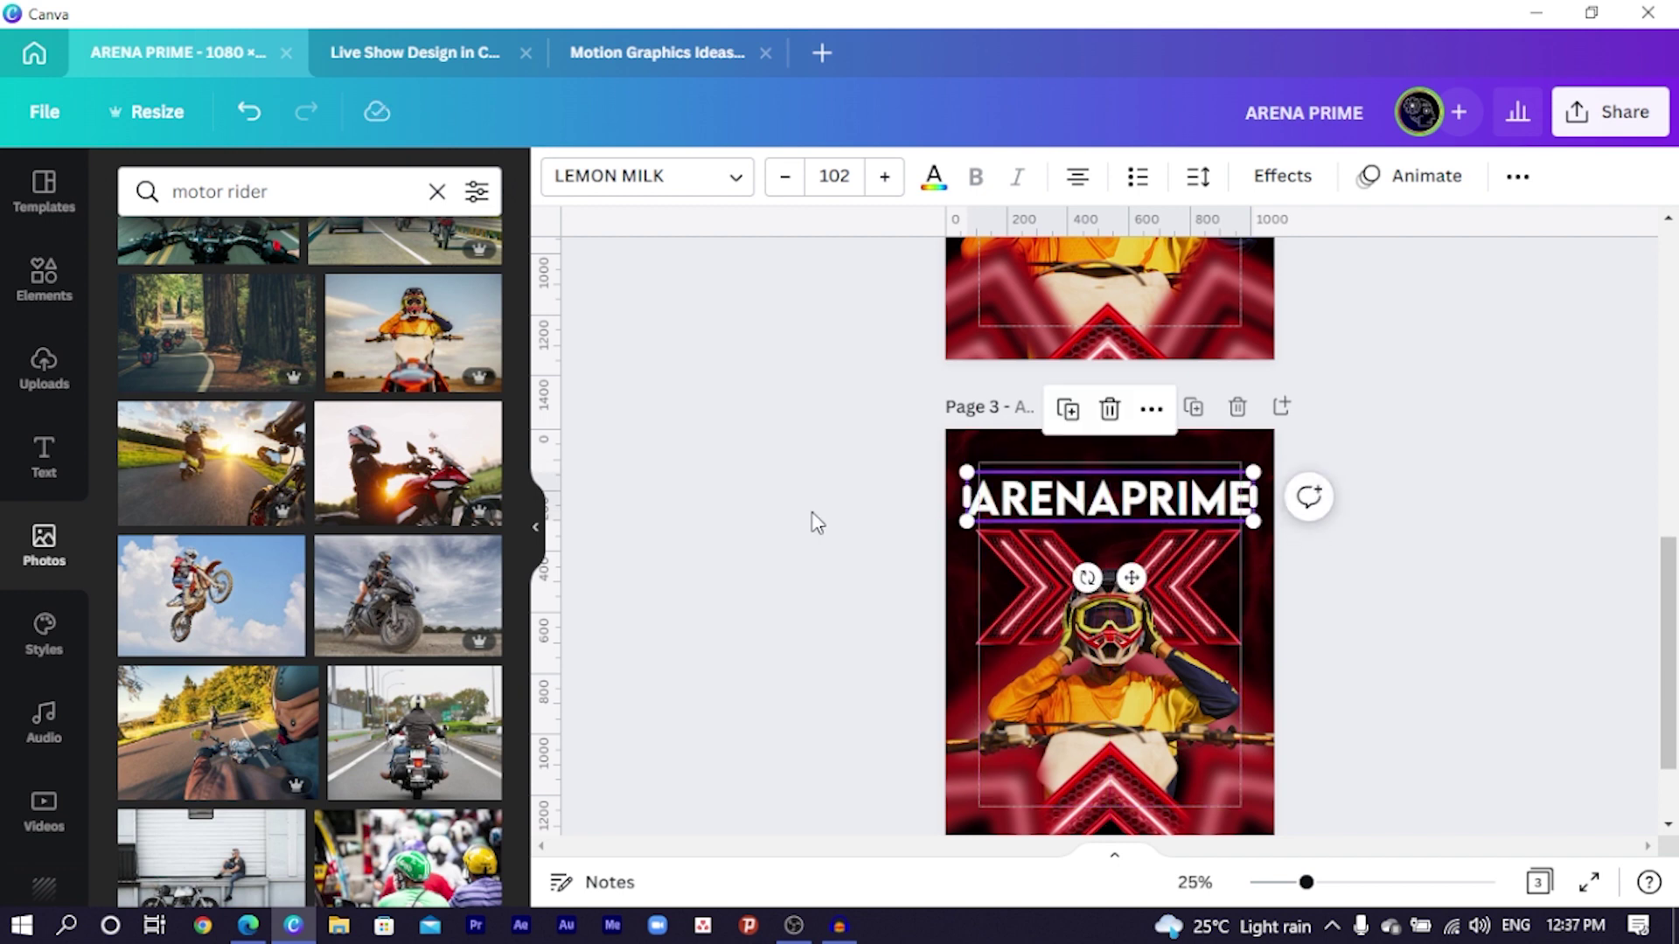
{"action": "left_click", "coordinate": [816, 522]}
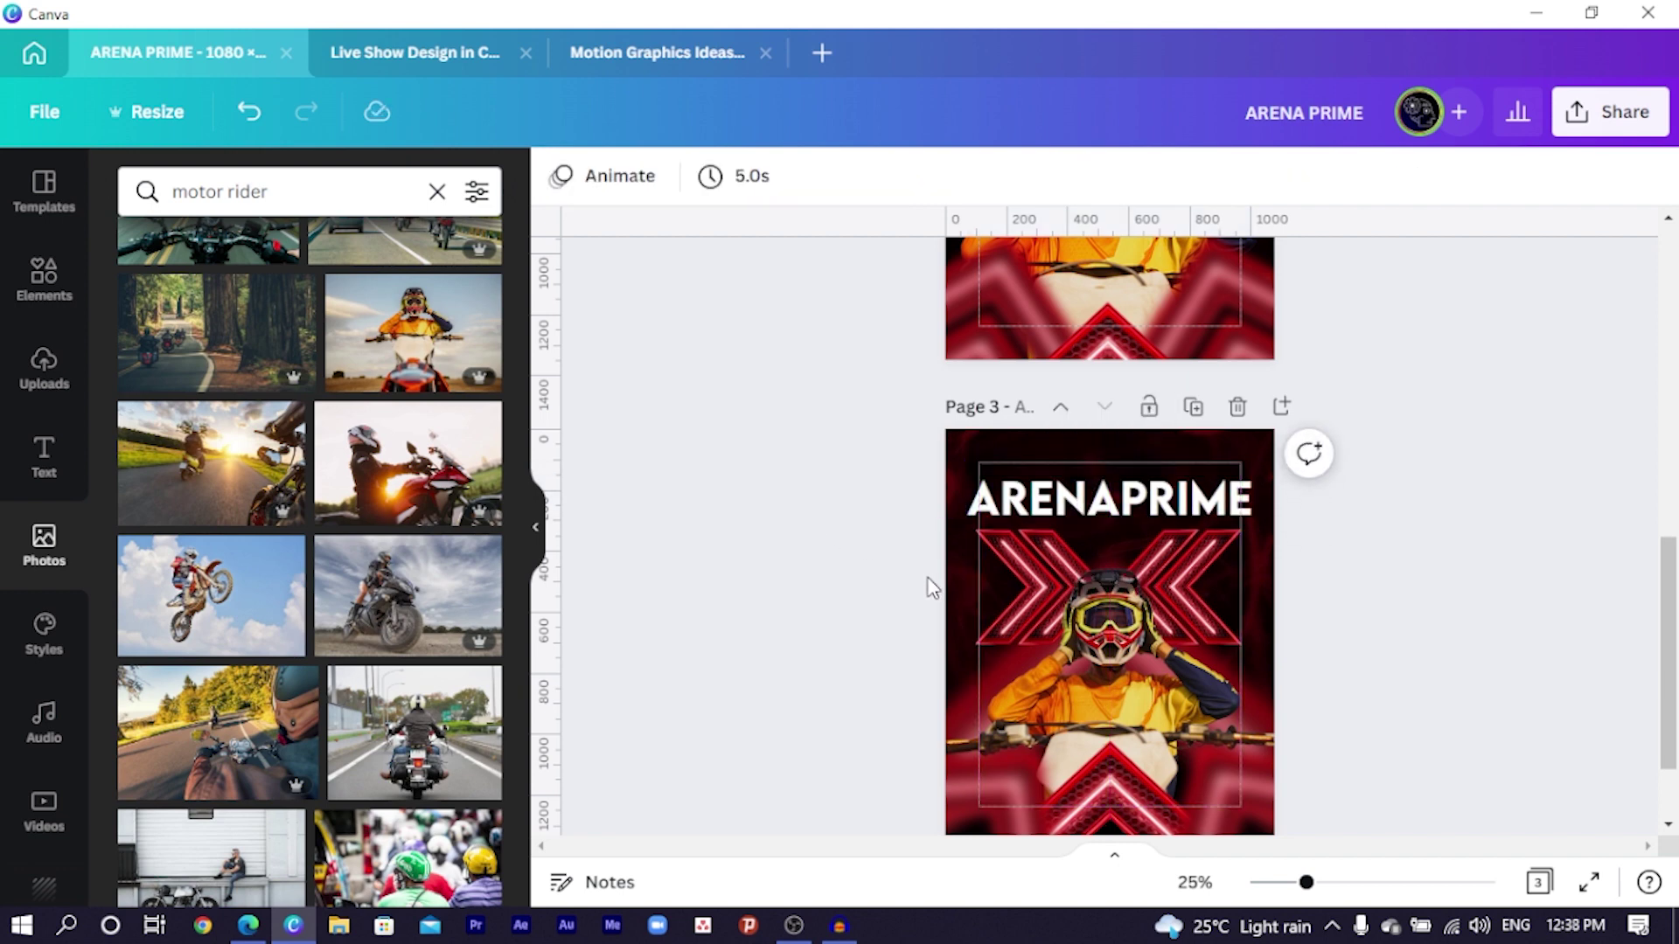
Step: Place the thin line element just above the ARENAPRIME title
{"action": "left_click", "coordinate": [971, 643]}
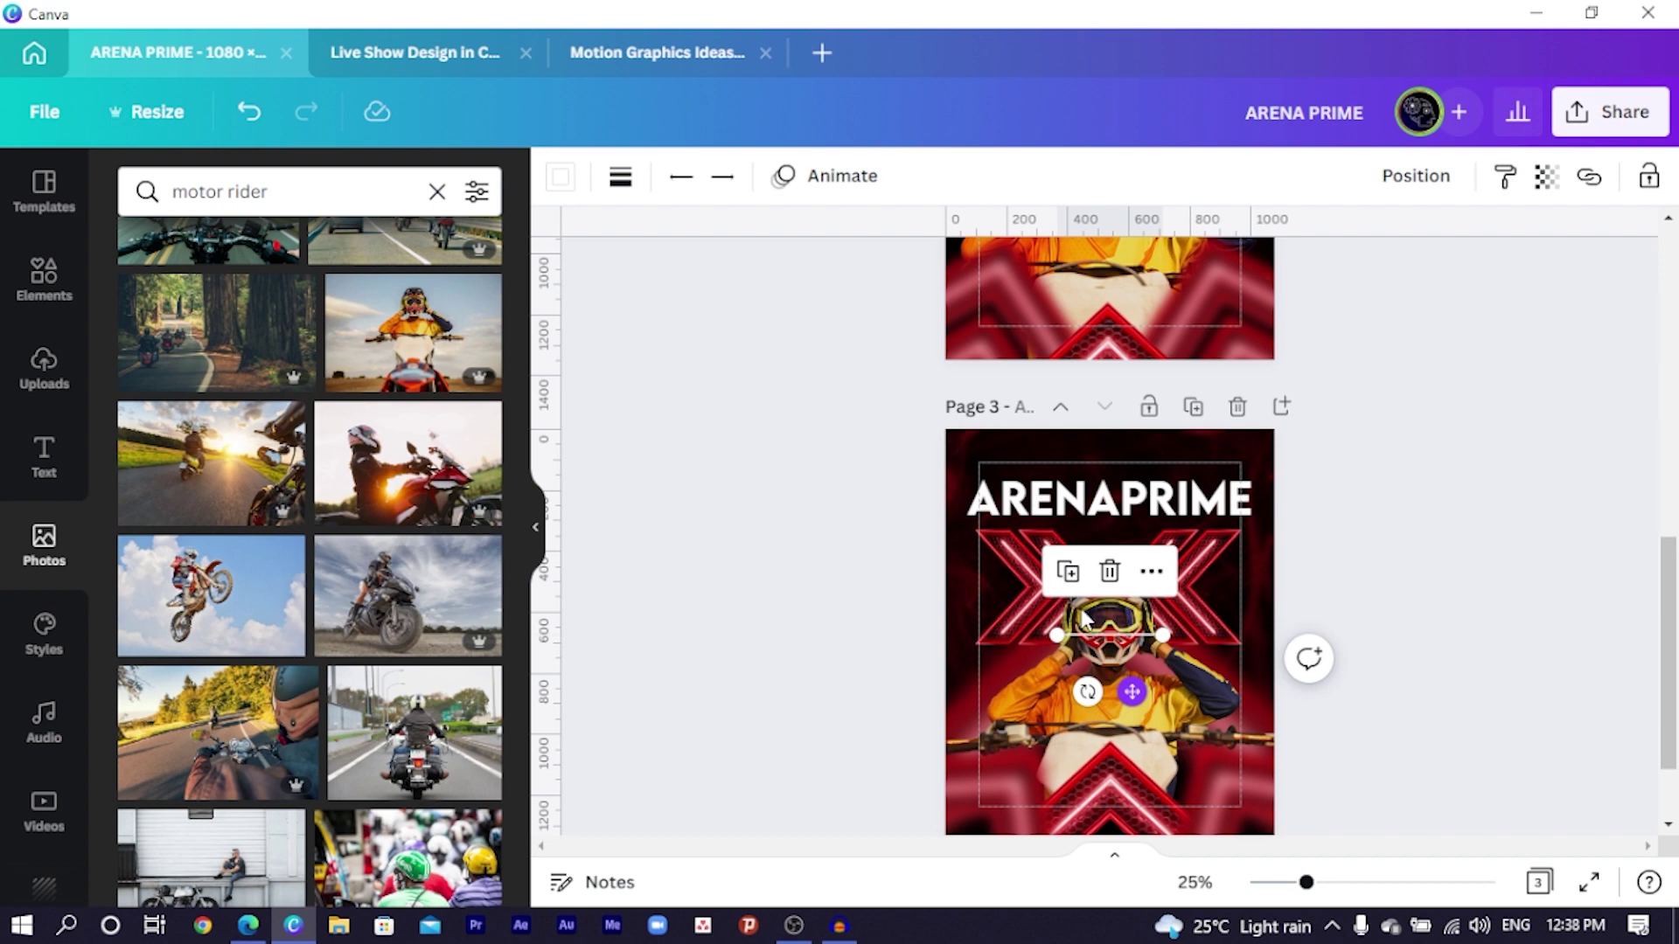
{"action": "left_click_drag", "start_coordinate": [1131, 691], "coordinate": [1050, 529]}
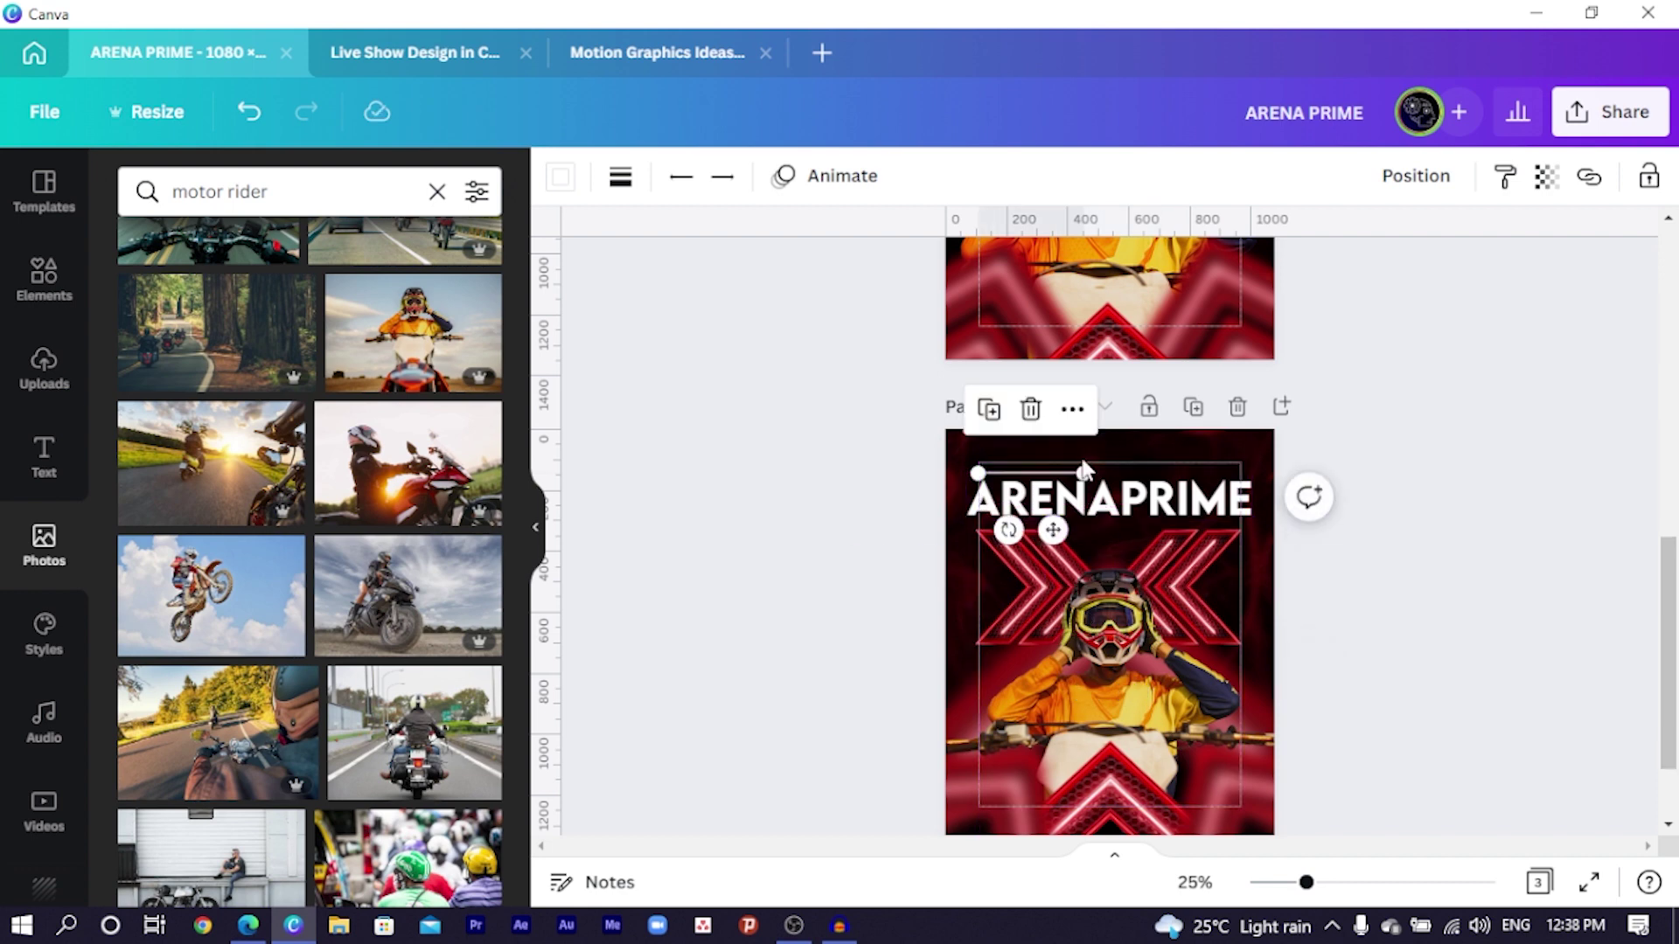
{"action": "left_click_drag", "start_coordinate": [1082, 473], "coordinate": [1252, 469]}
{"action": "left_click", "coordinate": [797, 500]}
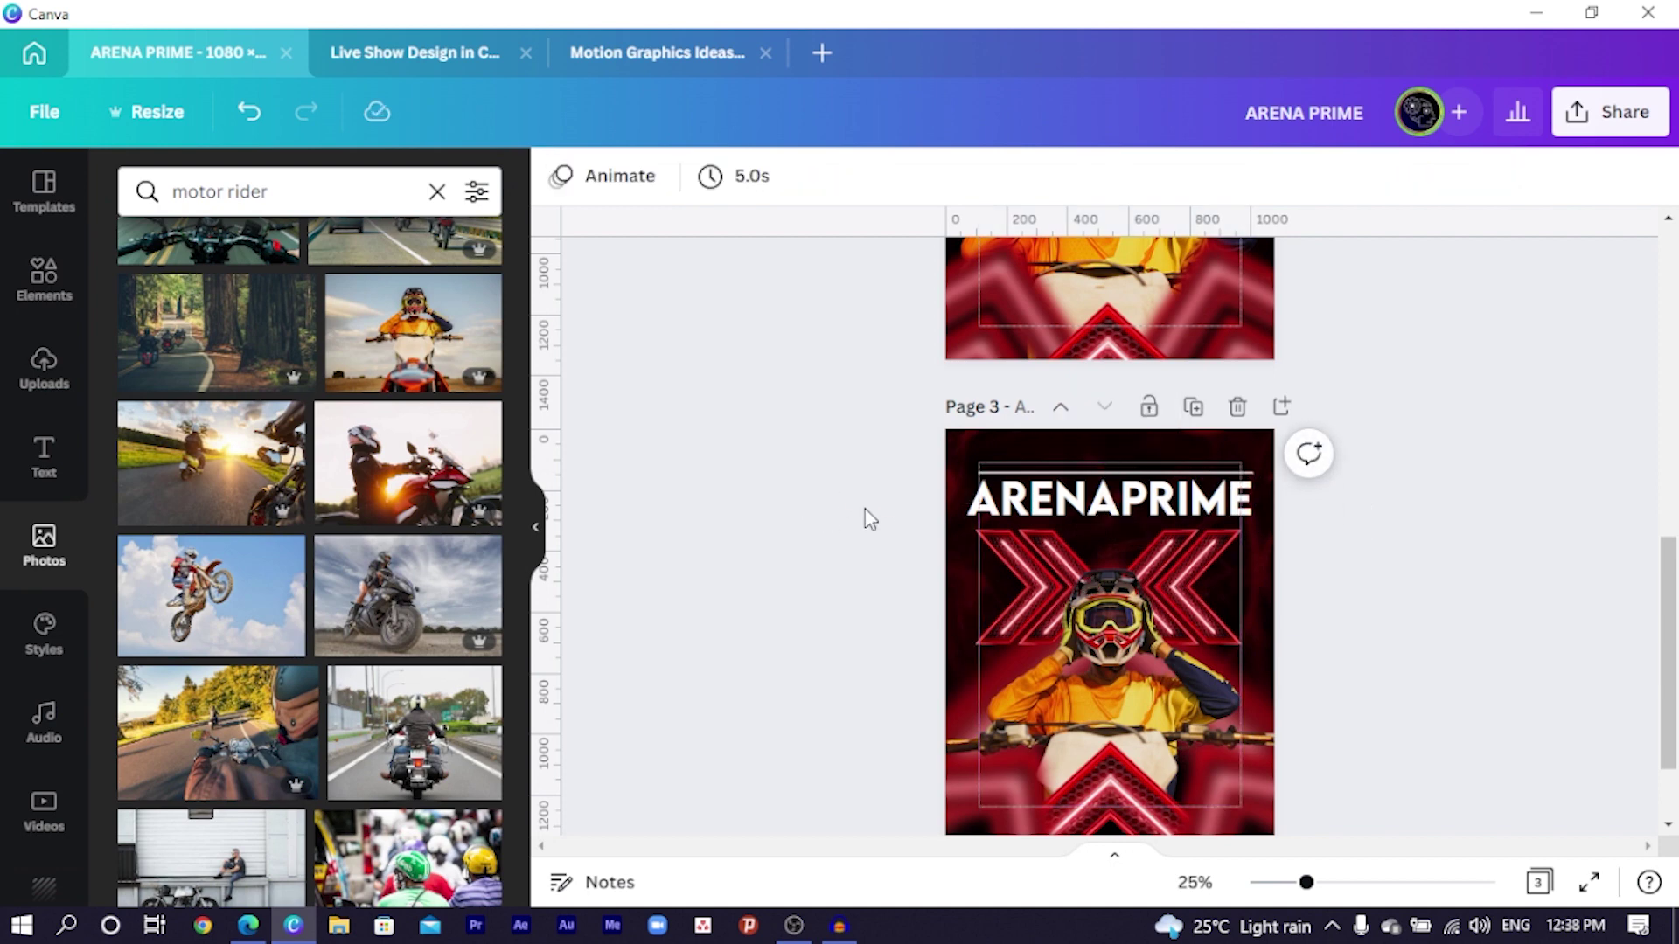
Step: Add a shorter line accent just below the title
{"action": "left_click", "coordinate": [1104, 473]}
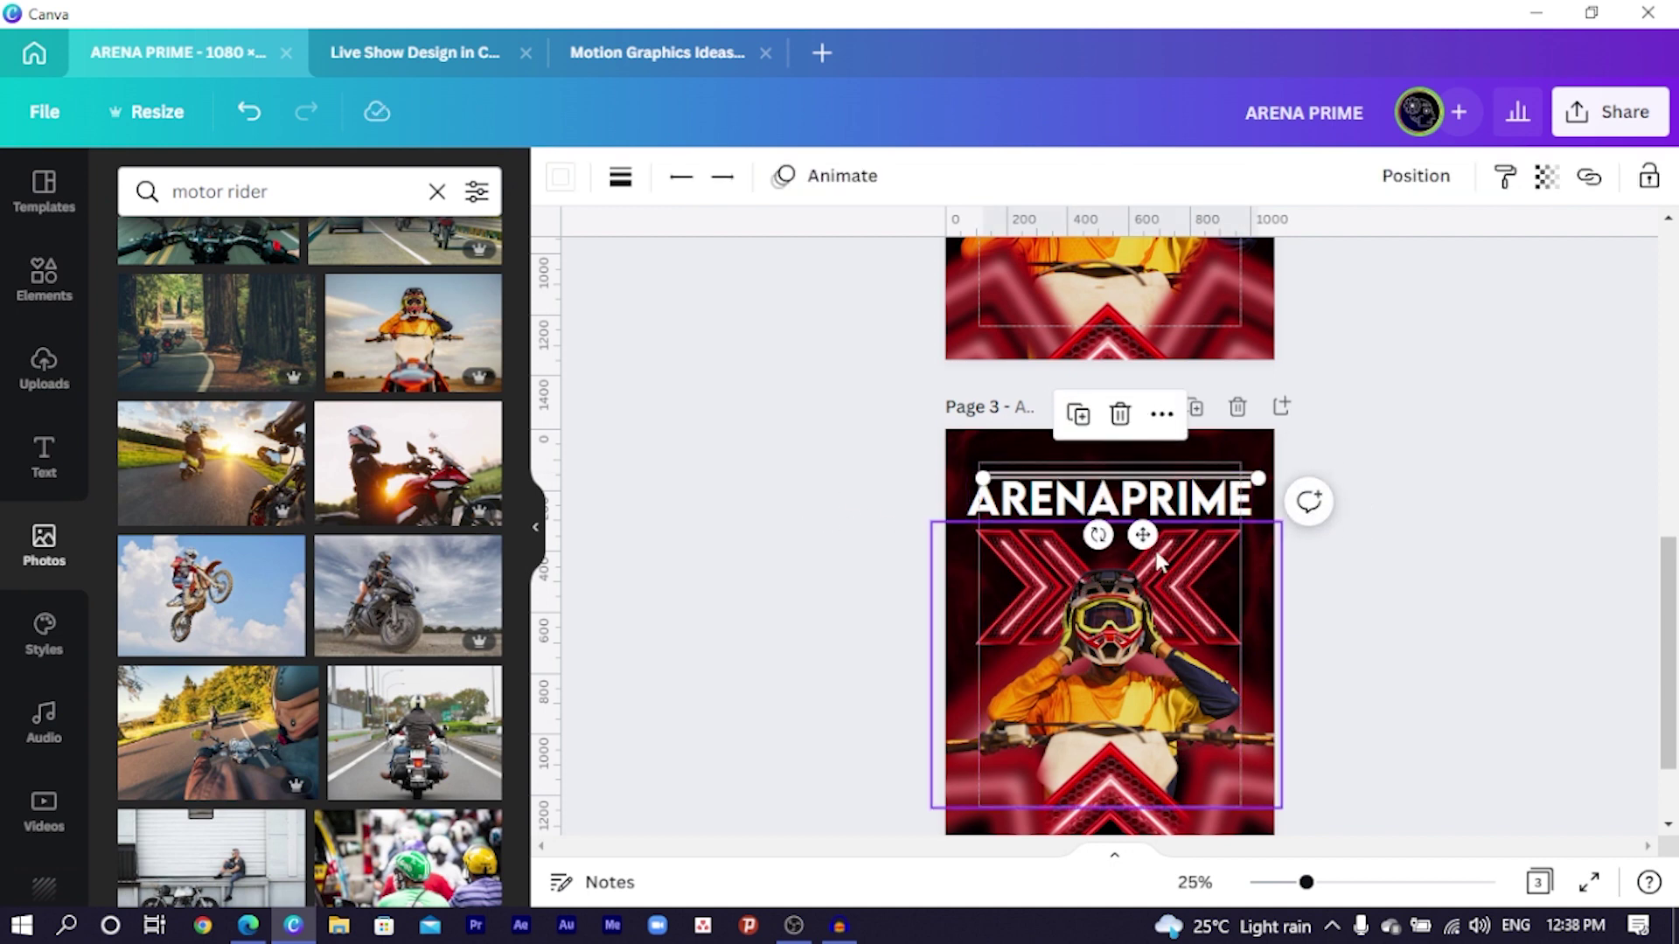
{"action": "left_click_drag", "start_coordinate": [1142, 528], "coordinate": [1141, 578]}
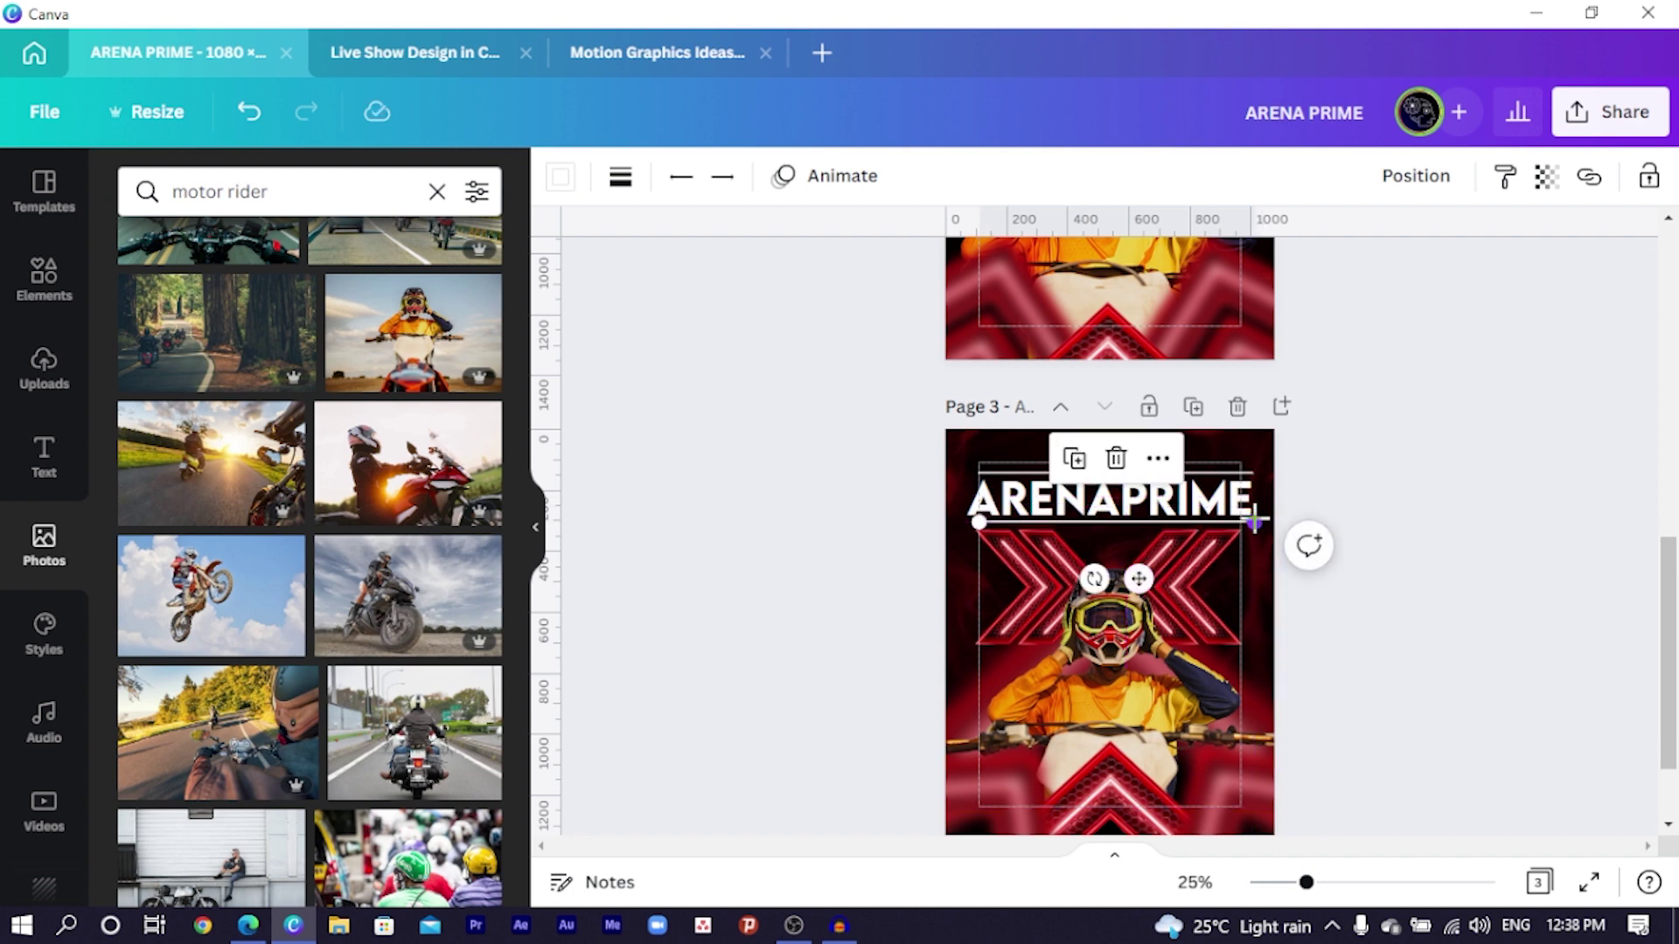
{"action": "left_click_drag", "start_coordinate": [1256, 523], "coordinate": [1075, 524]}
{"action": "left_click_drag", "start_coordinate": [1050, 583], "coordinate": [1211, 575]}
Step: Add an EXTREME text box in Jost Regular and shrink it beneath the ARENAPRIME title
{"action": "left_click", "coordinate": [956, 586]}
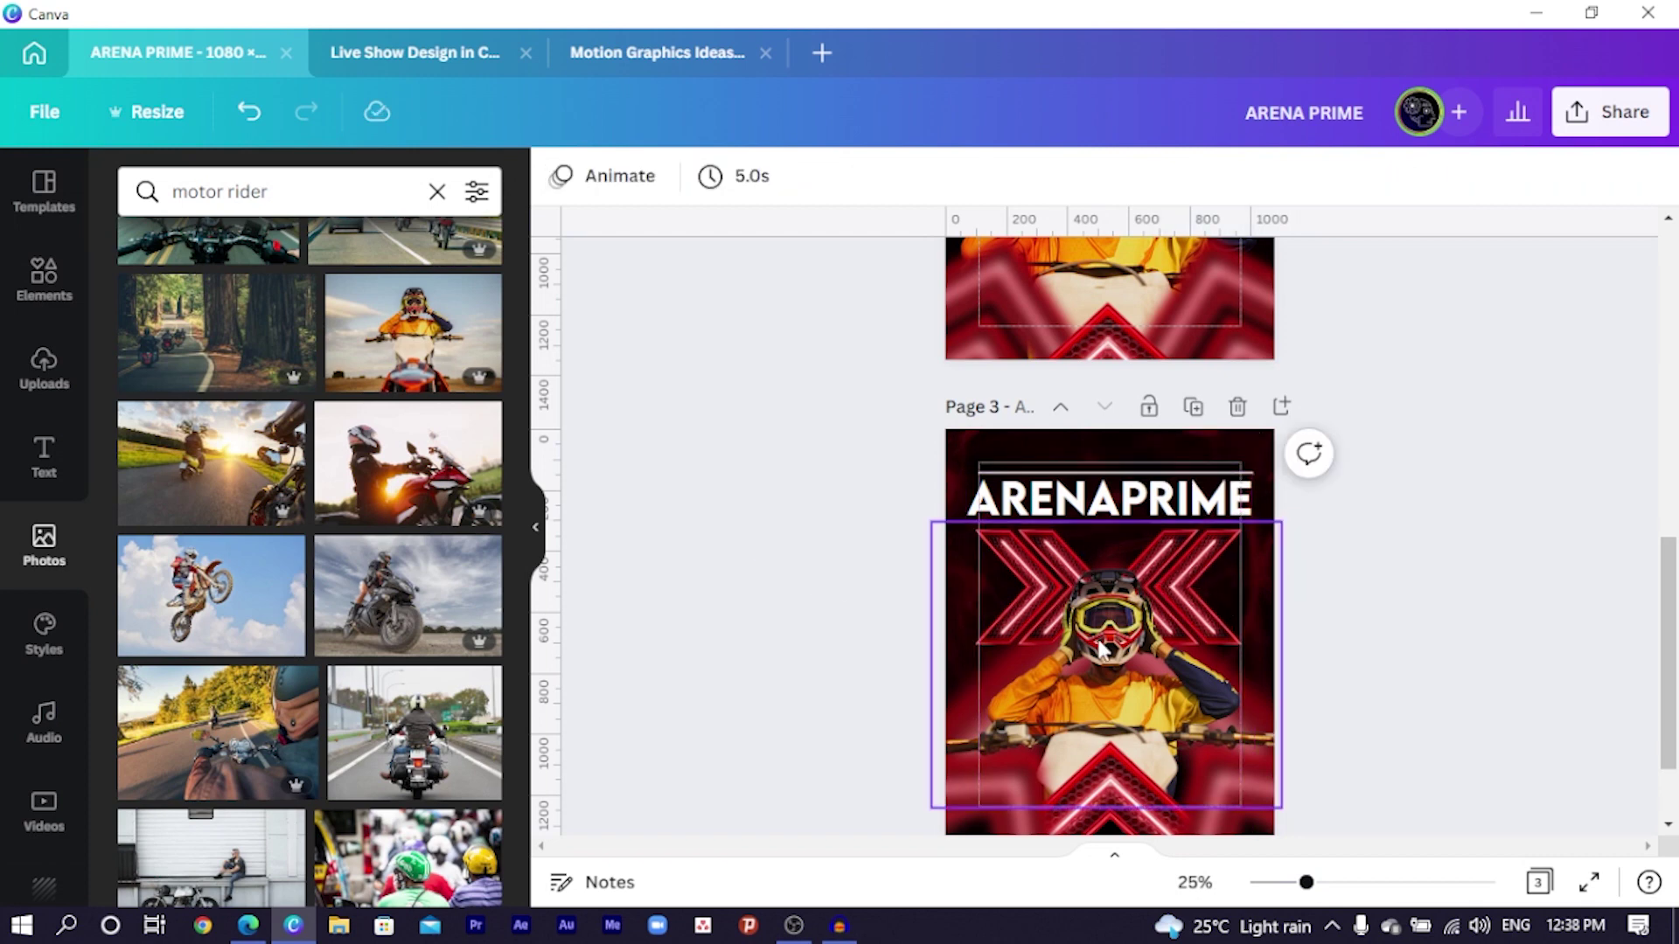
{"action": "key", "text": "t"}
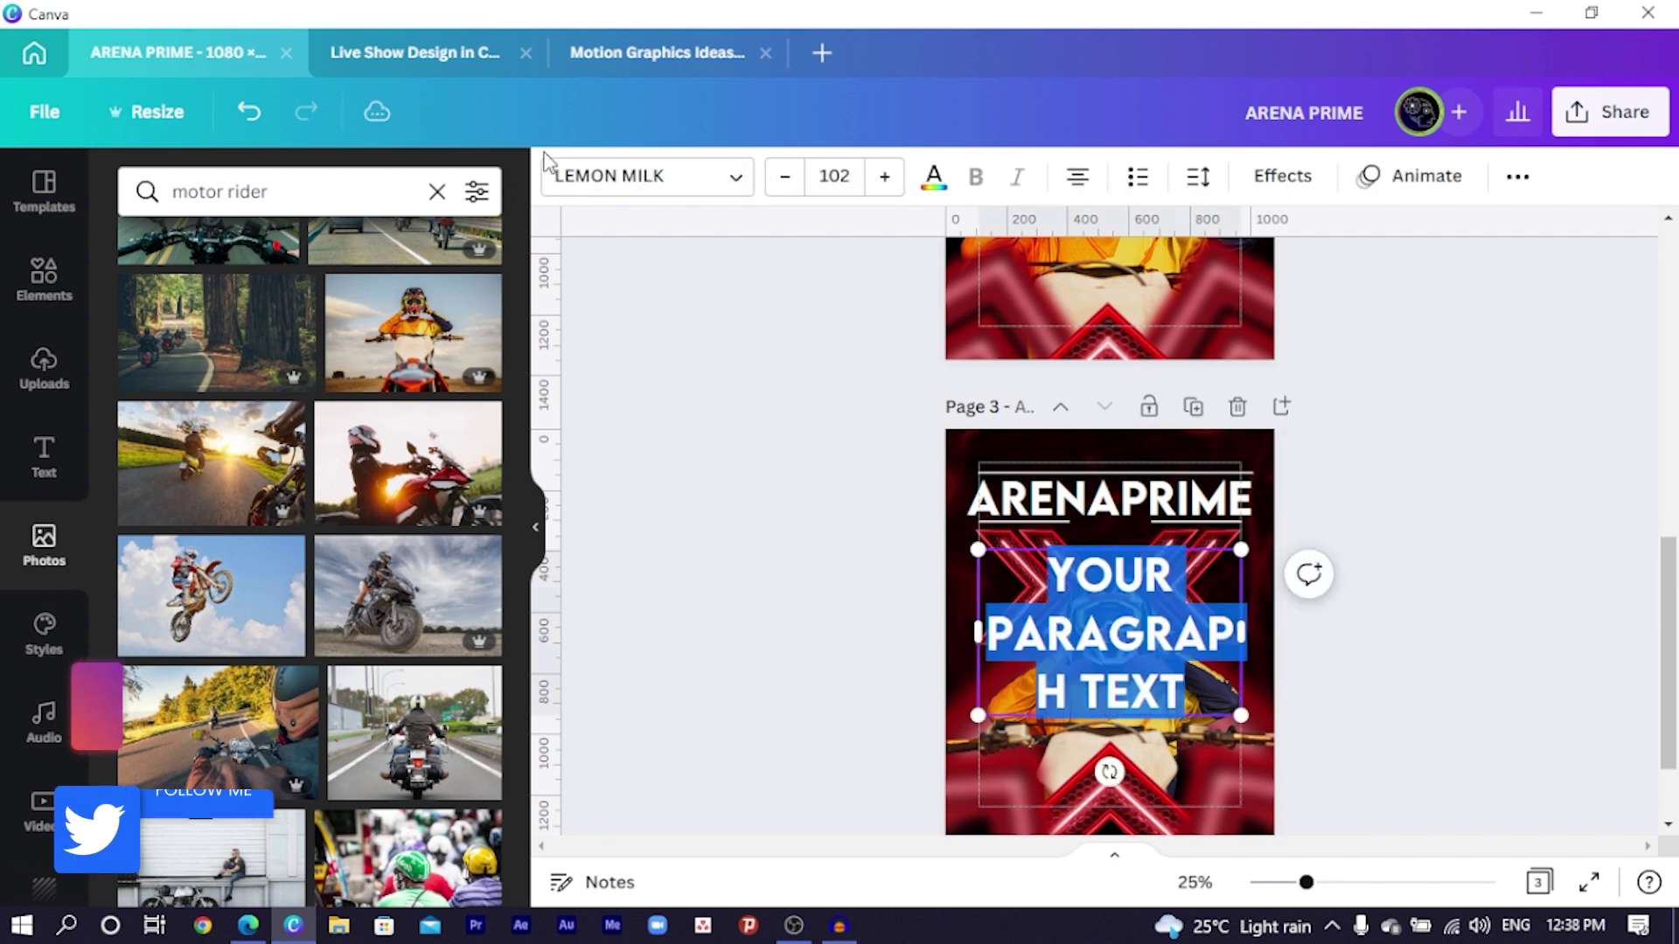
{"action": "key", "text": "ctrl+shift+f"}
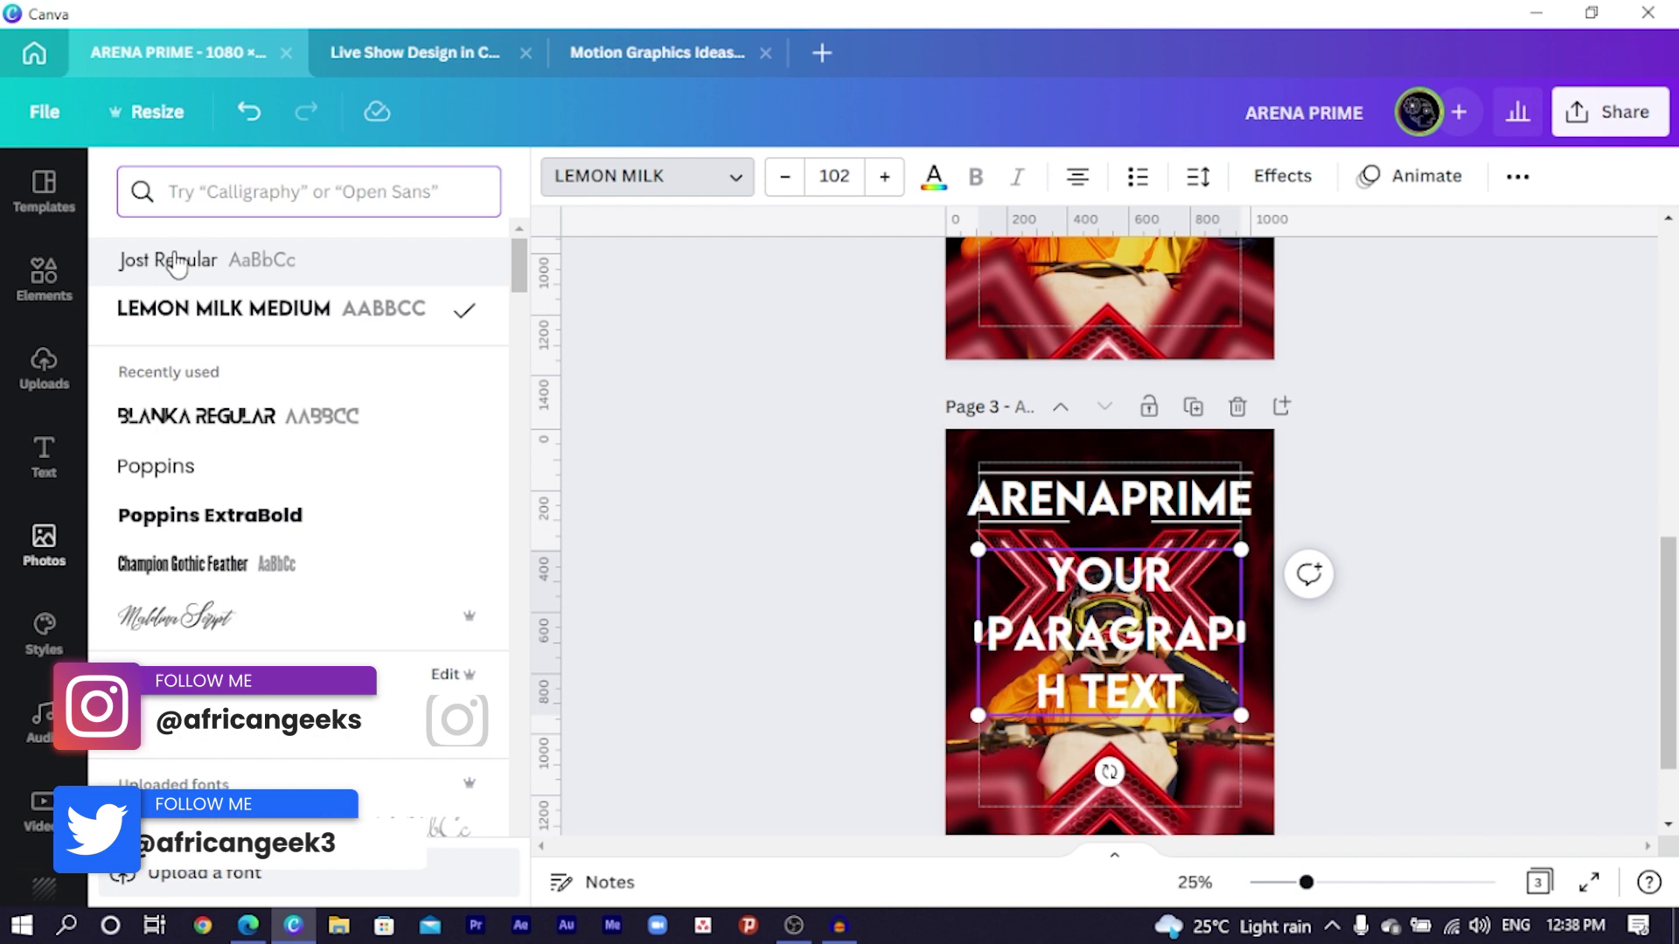
{"action": "left_click", "coordinate": [175, 261]}
{"action": "double_click", "coordinate": [1084, 612]}
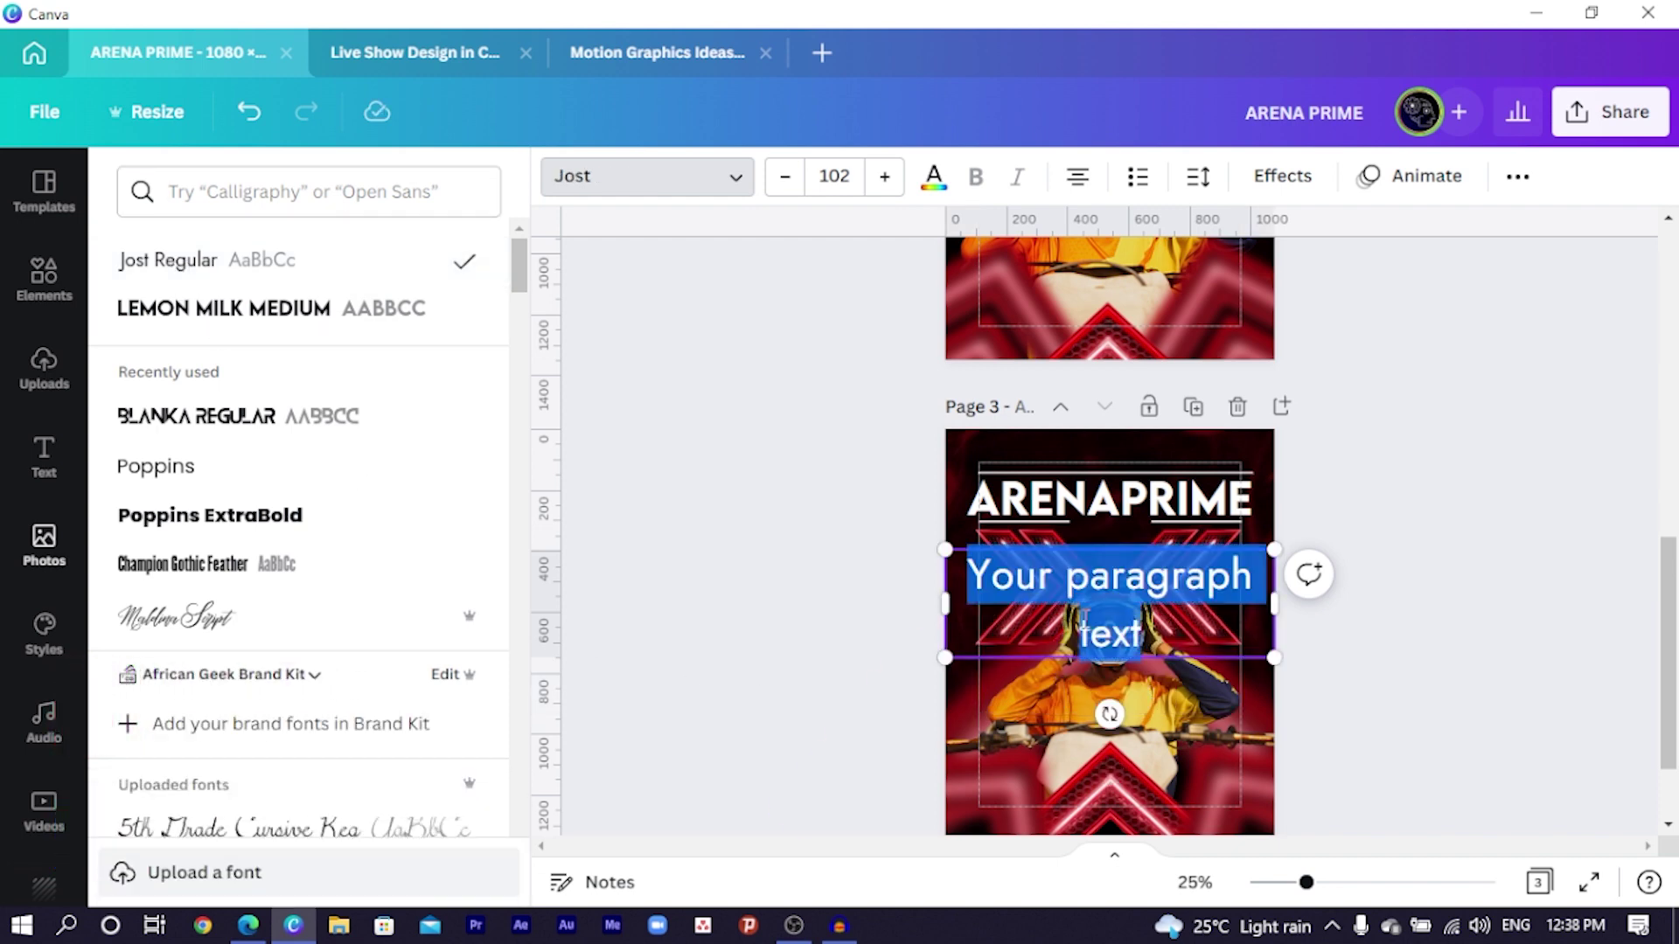
{"action": "type", "text": "EG"}
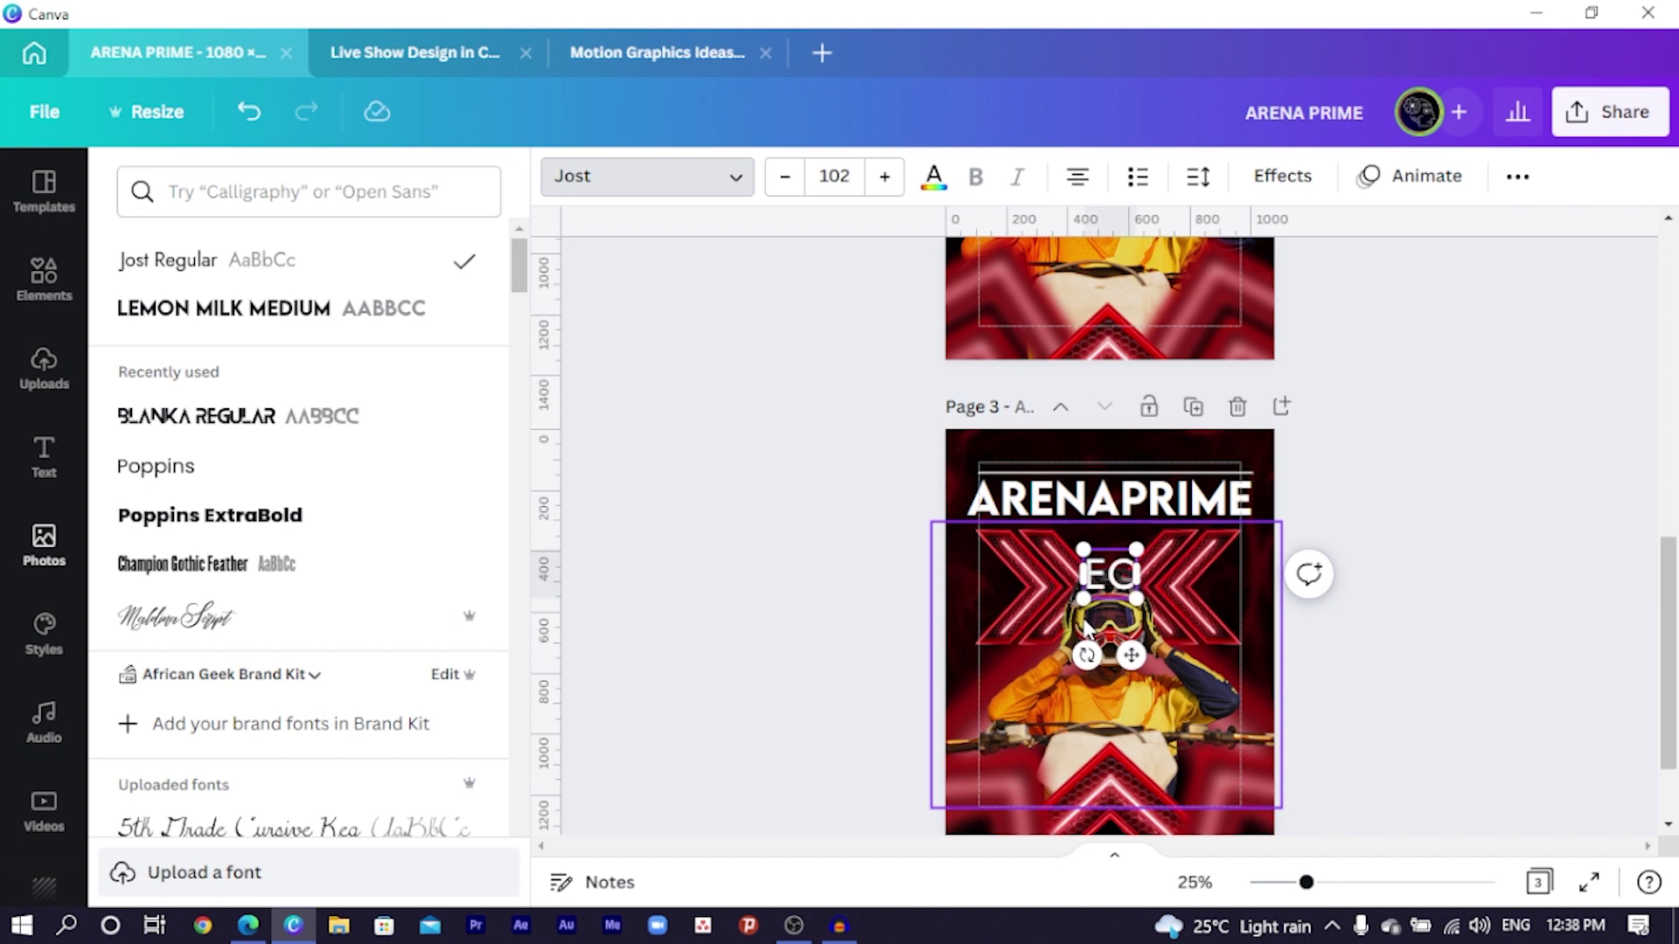
{"action": "type", "text": "X"}
{"action": "key", "text": "BackSpace"}
{"action": "key", "text": "BackSpace"}
{"action": "type", "text": "X"}
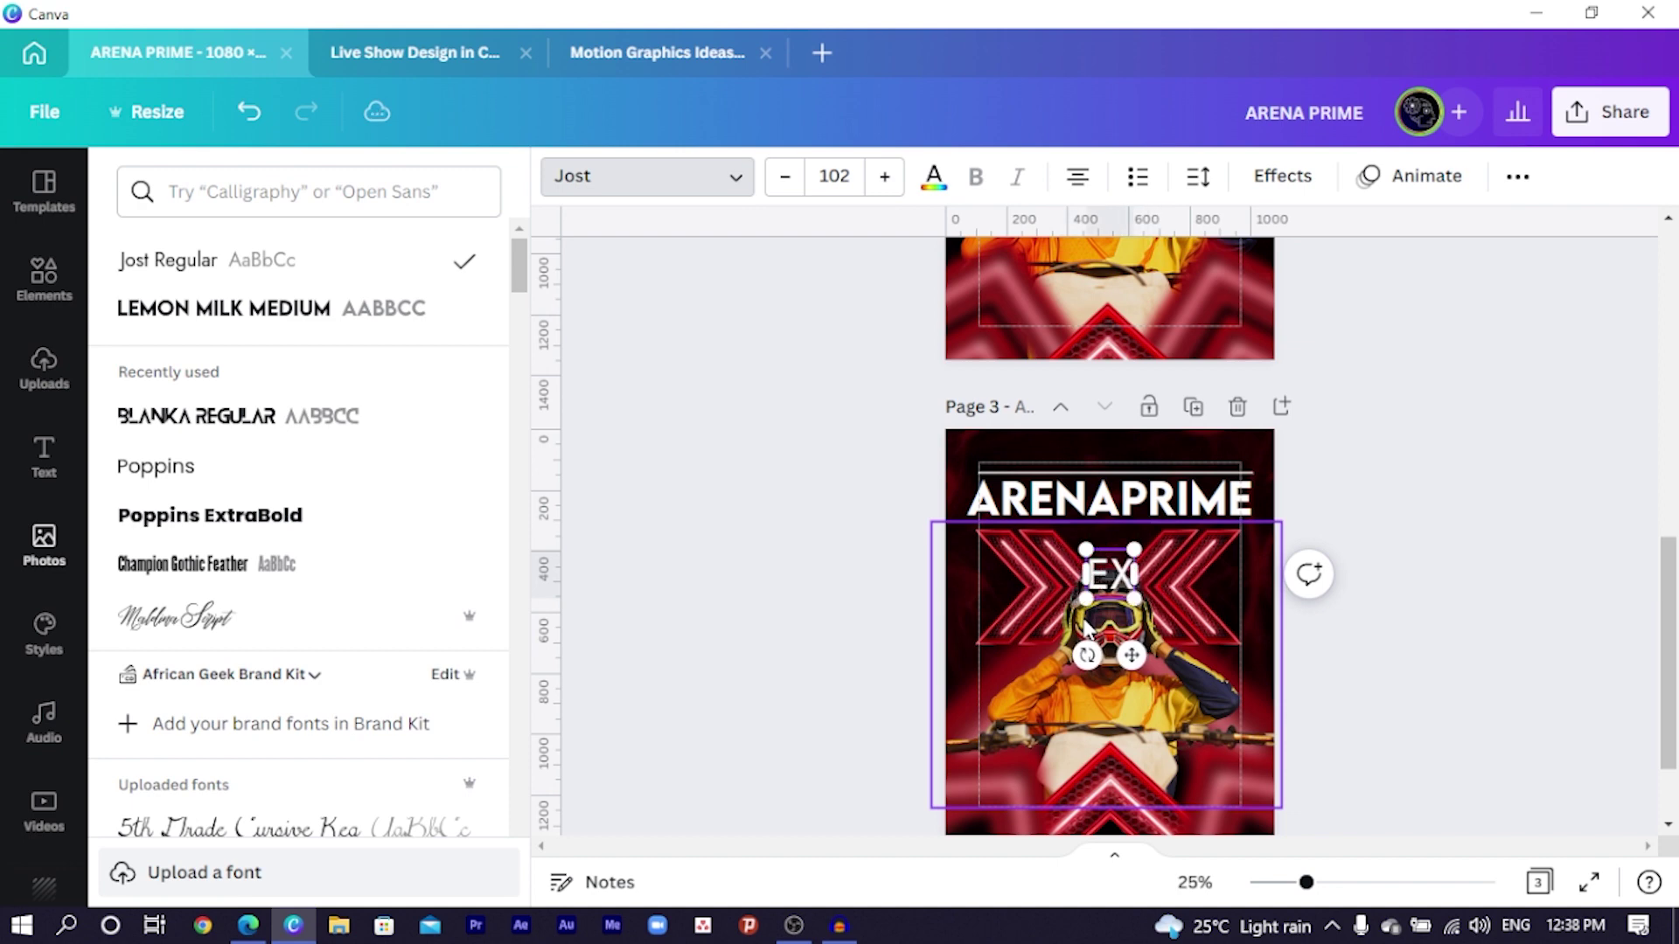
{"action": "type", "text": "TREME"}
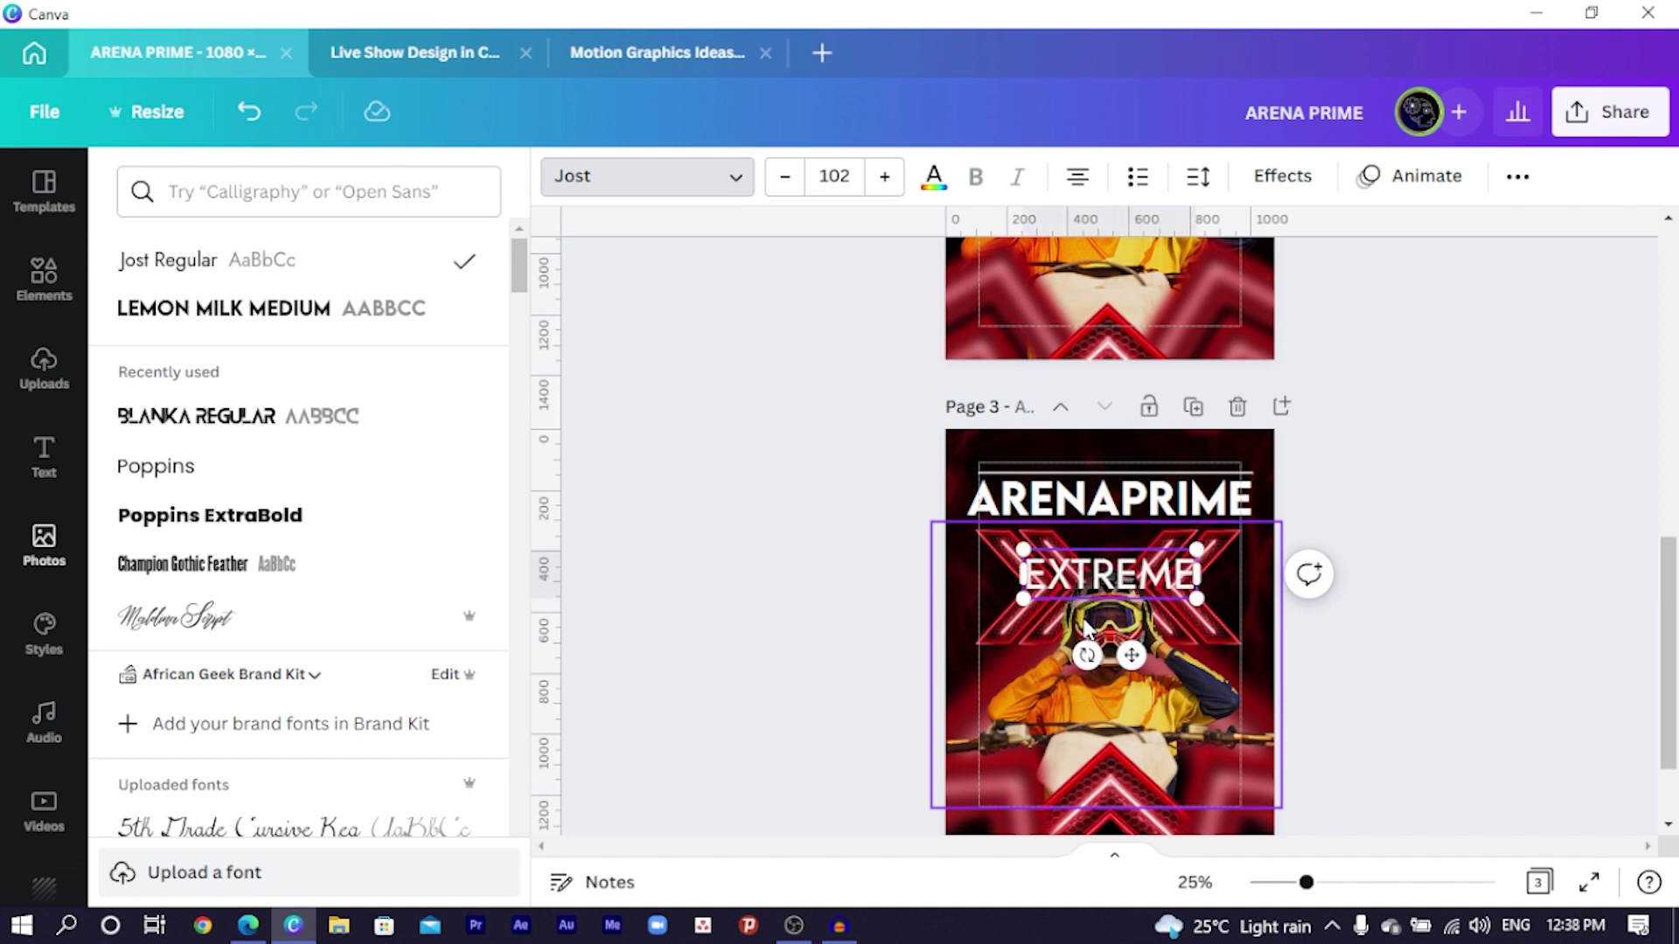
{"action": "left_click", "coordinate": [712, 606]}
{"action": "left_click", "coordinate": [1049, 575]}
{"action": "left_click_drag", "start_coordinate": [1023, 599], "coordinate": [1136, 595]}
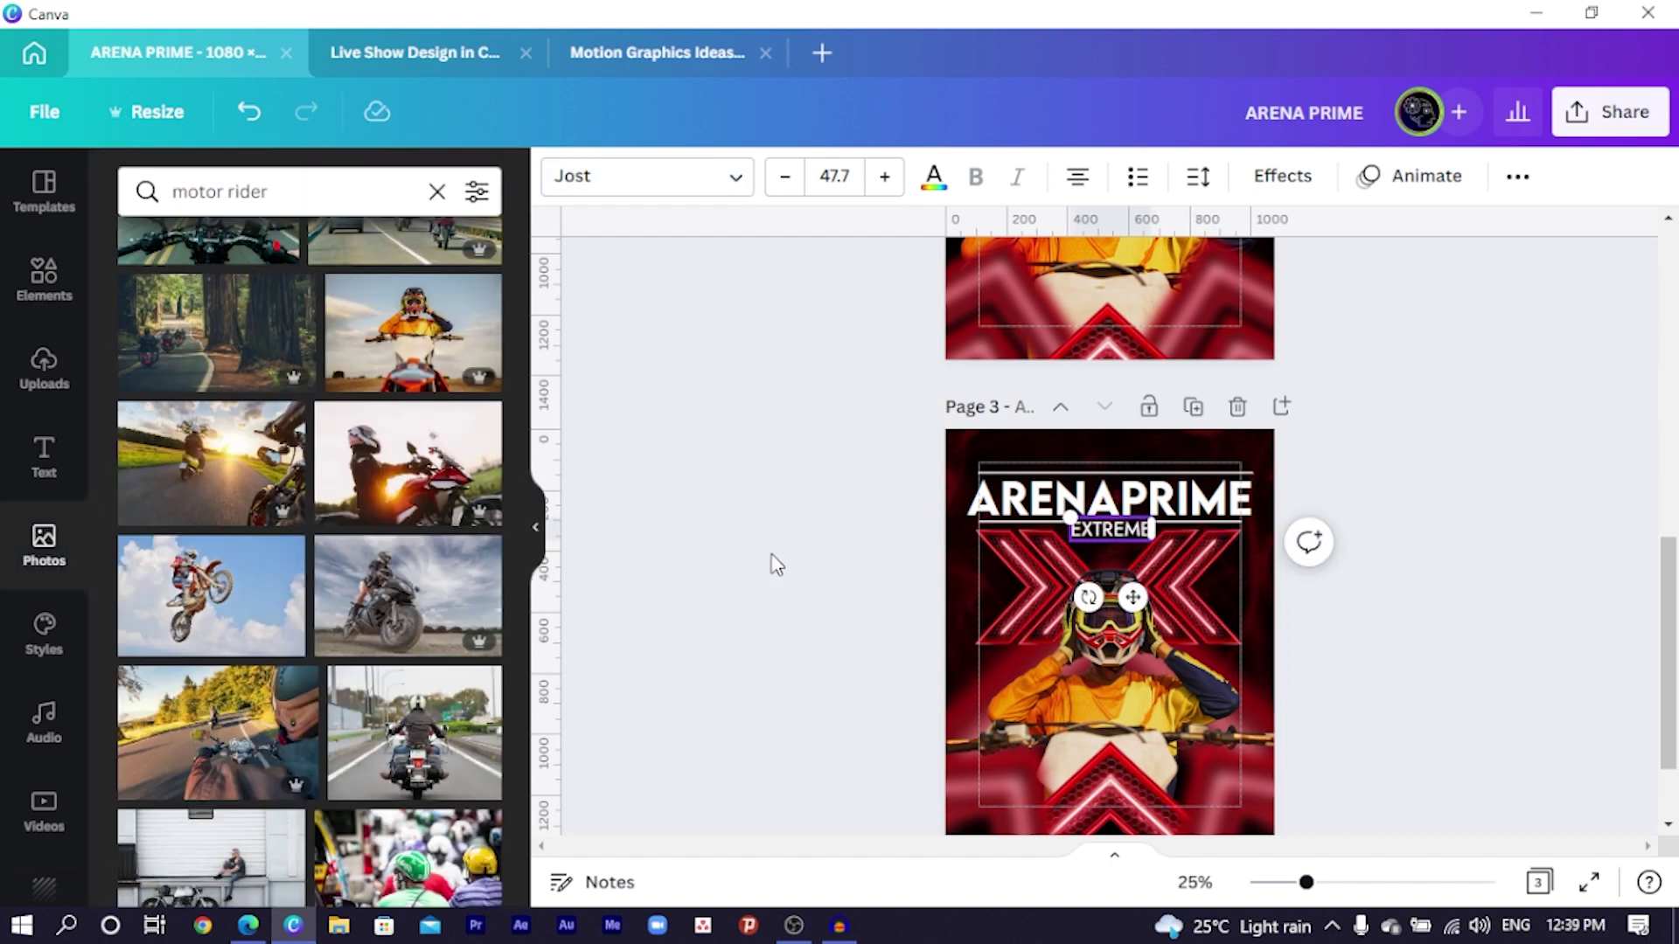
{"action": "left_click", "coordinate": [774, 564]}
{"action": "left_click", "coordinate": [1098, 532]}
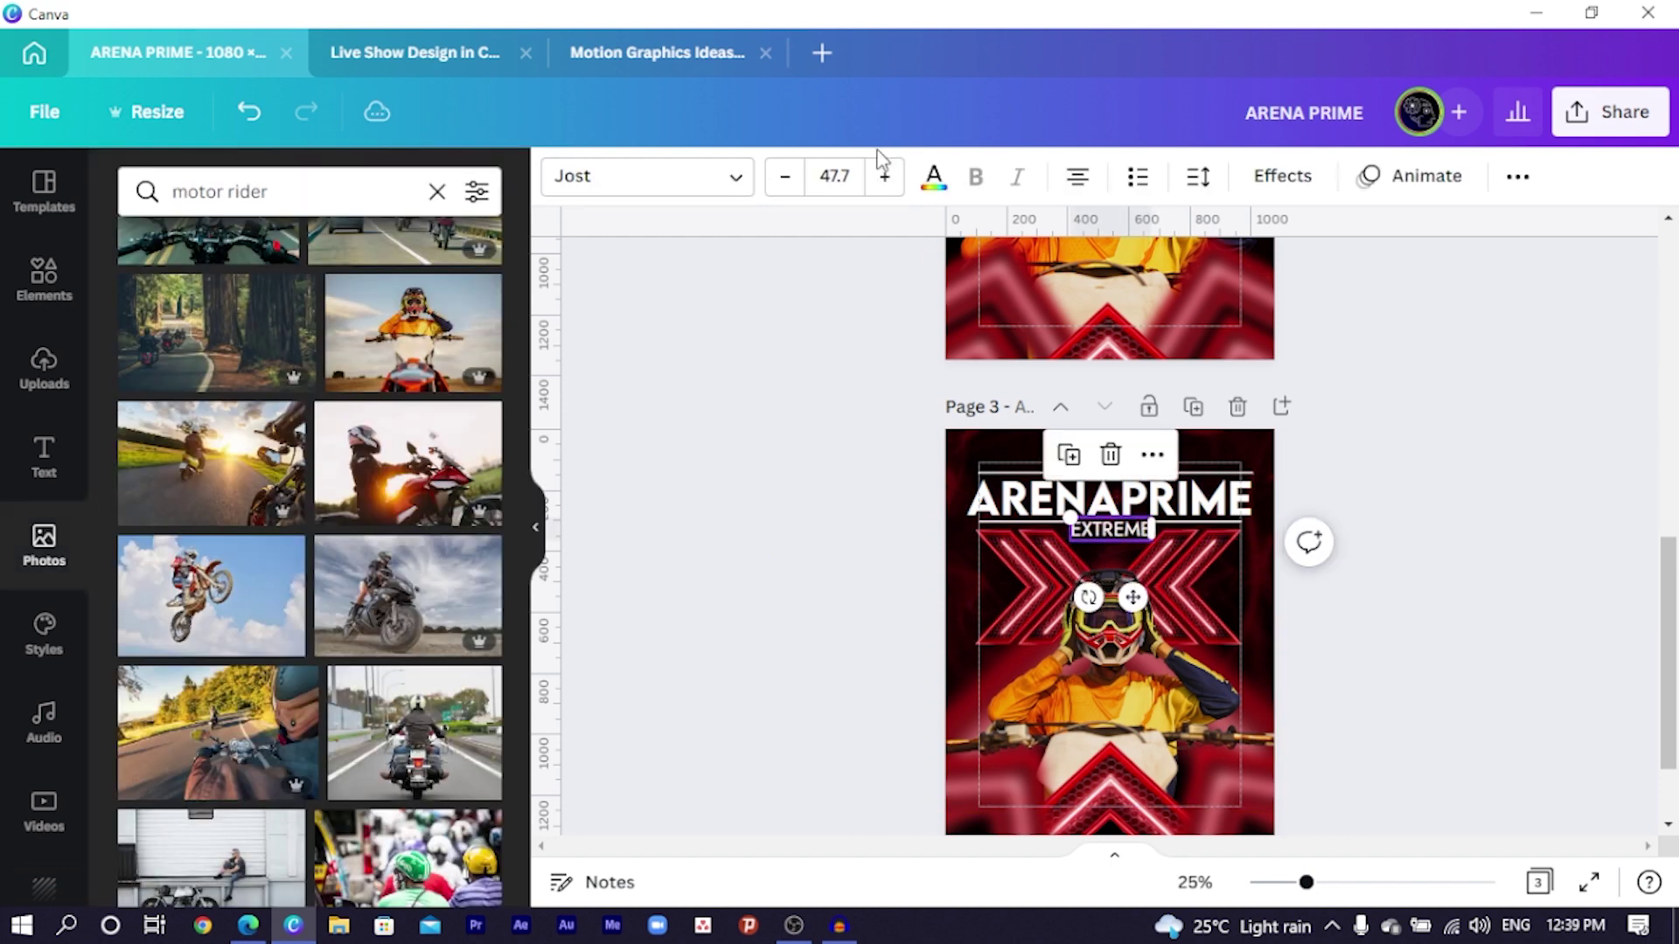
{"action": "left_click", "coordinate": [790, 177]}
{"action": "left_click", "coordinate": [790, 177]}
{"action": "left_click", "coordinate": [790, 178]}
{"action": "left_click", "coordinate": [791, 177]}
{"action": "left_click", "coordinate": [791, 178]}
{"action": "left_click", "coordinate": [790, 177]}
{"action": "left_click", "coordinate": [790, 178]}
{"action": "left_click", "coordinate": [790, 177]}
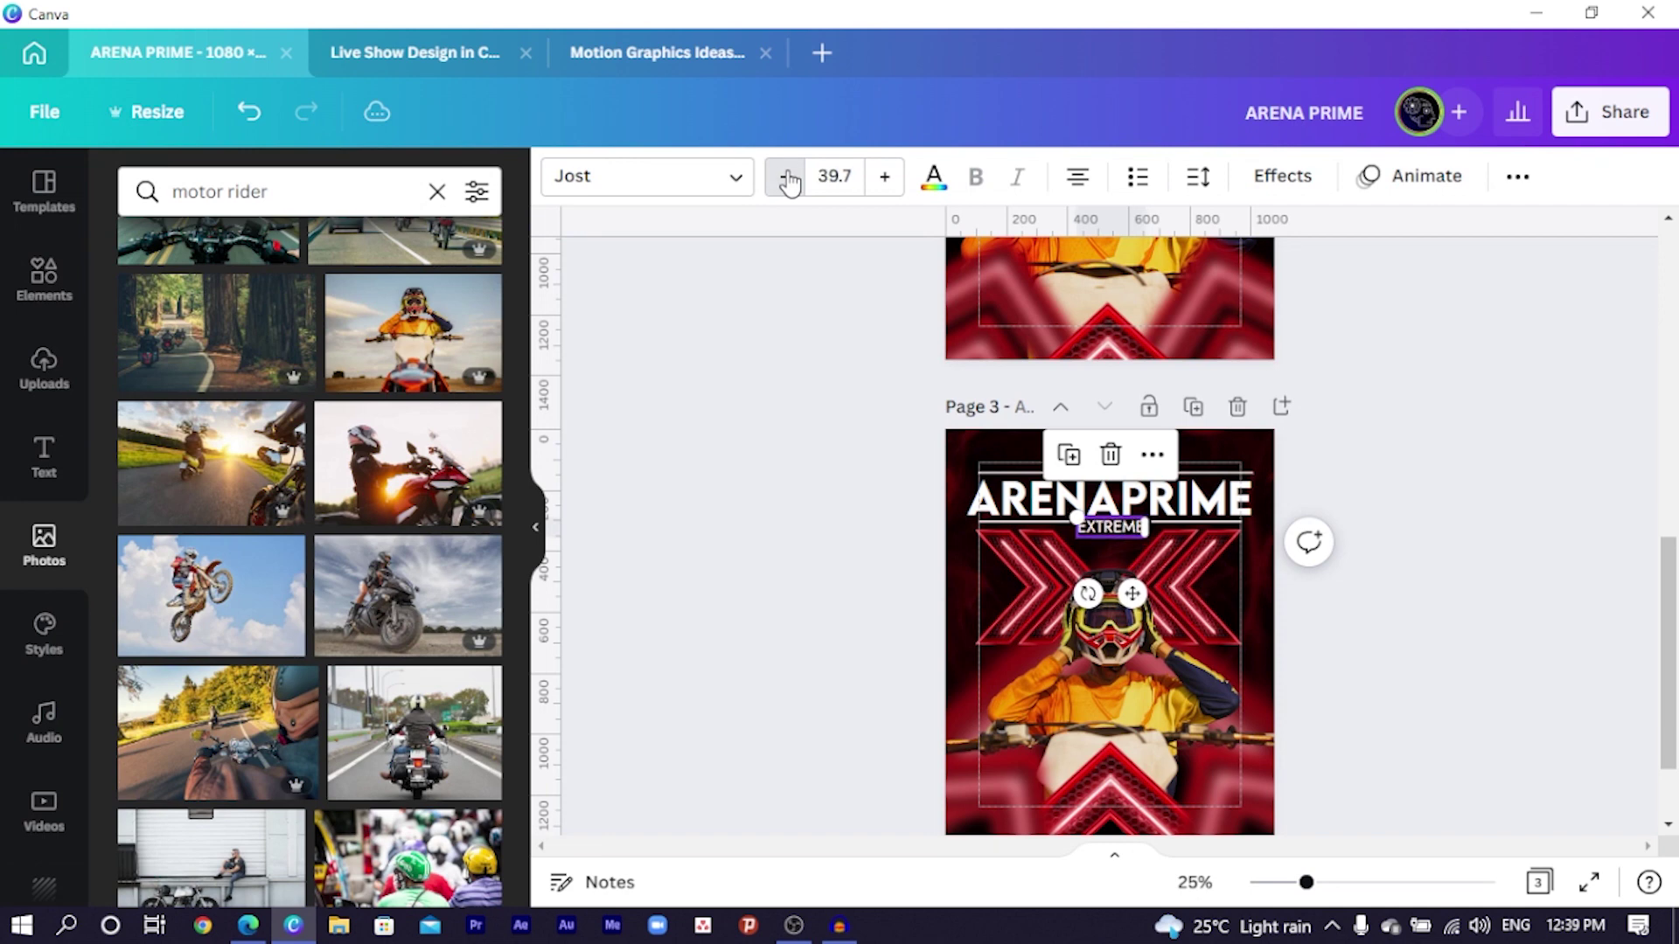
{"action": "left_click", "coordinate": [764, 443]}
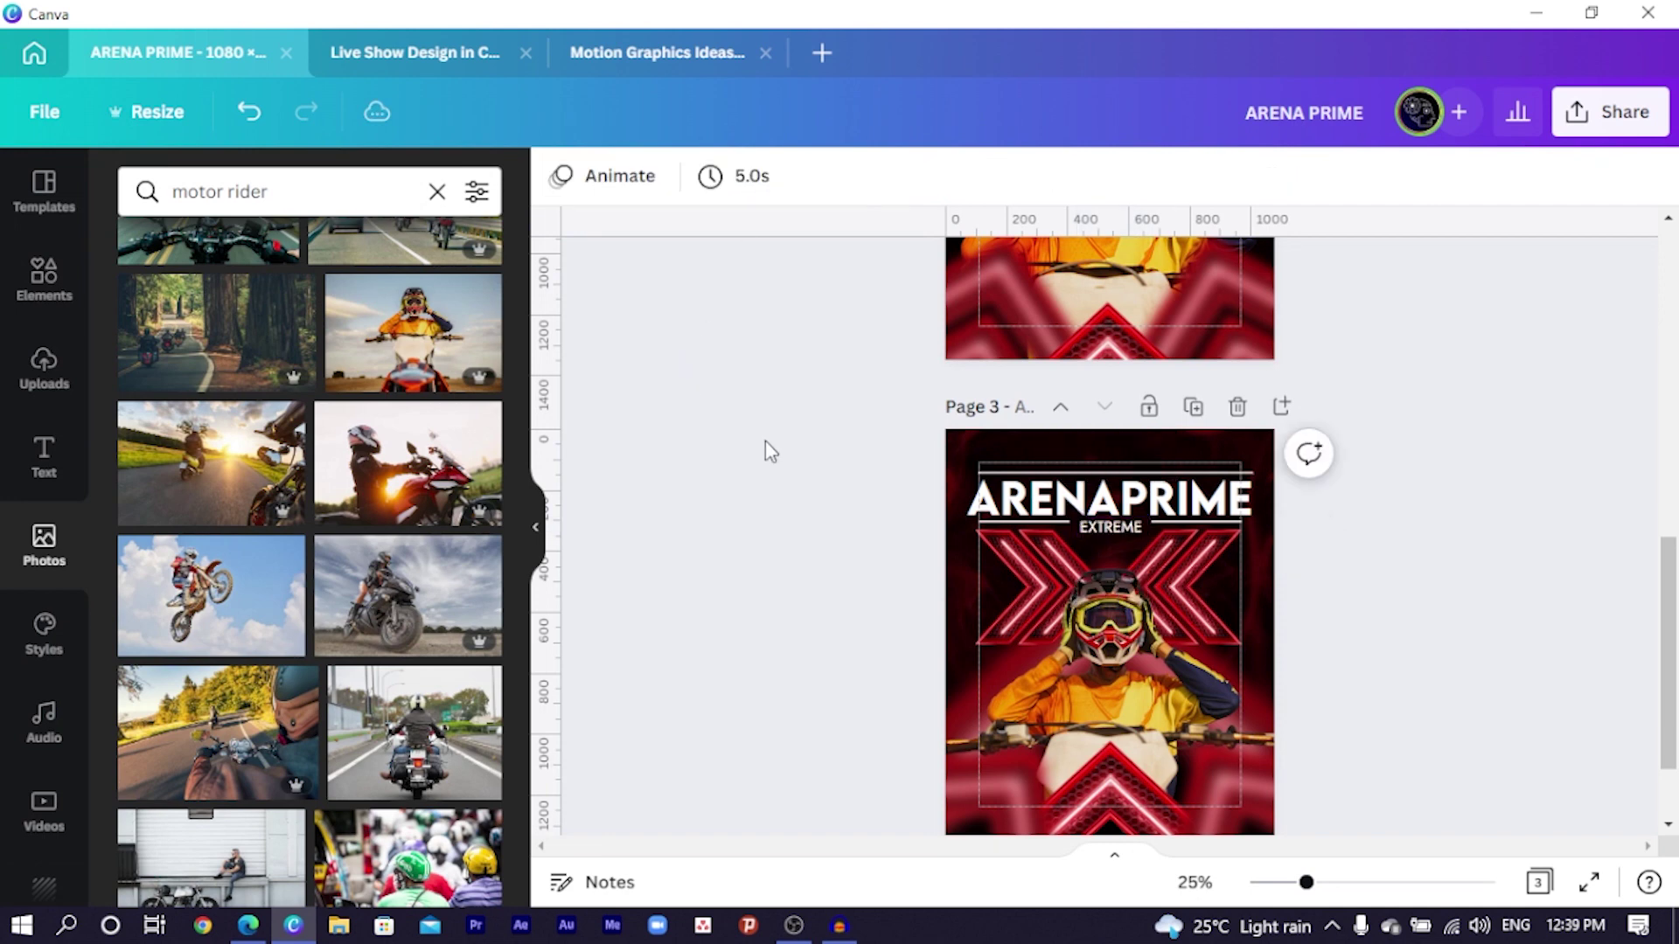
{"action": "left_click", "coordinate": [1008, 548]}
{"action": "left_click", "coordinate": [1007, 550]}
{"action": "left_click", "coordinate": [1007, 559]}
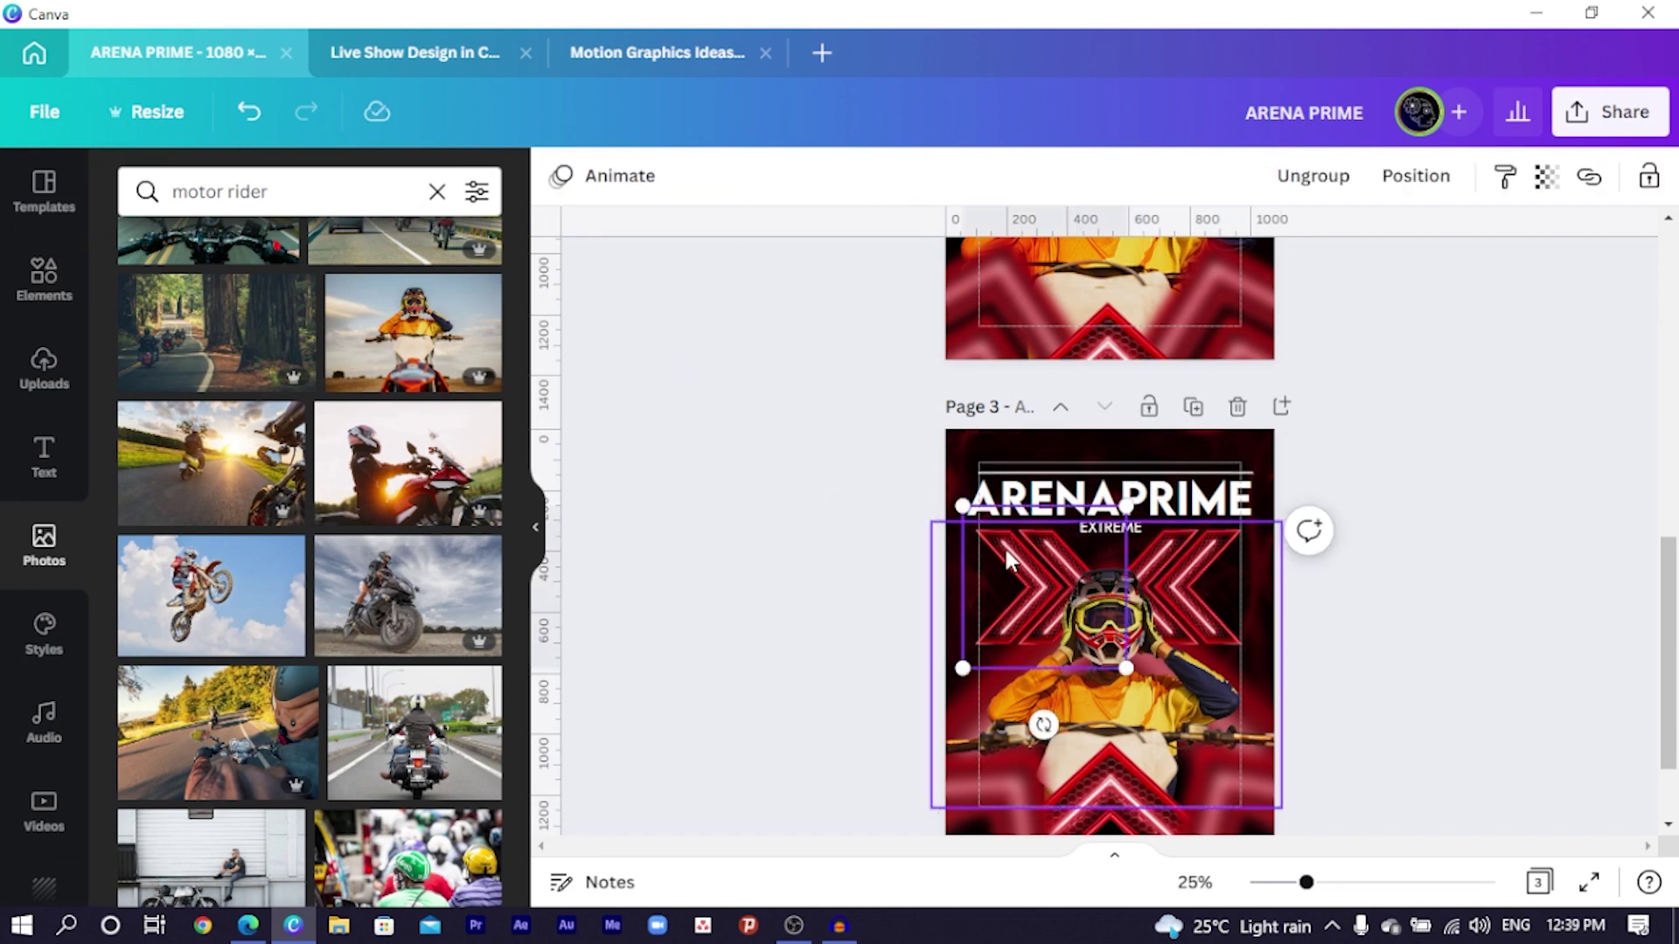
{"action": "left_click", "coordinate": [1226, 603]}
{"action": "left_click", "coordinate": [1200, 592]}
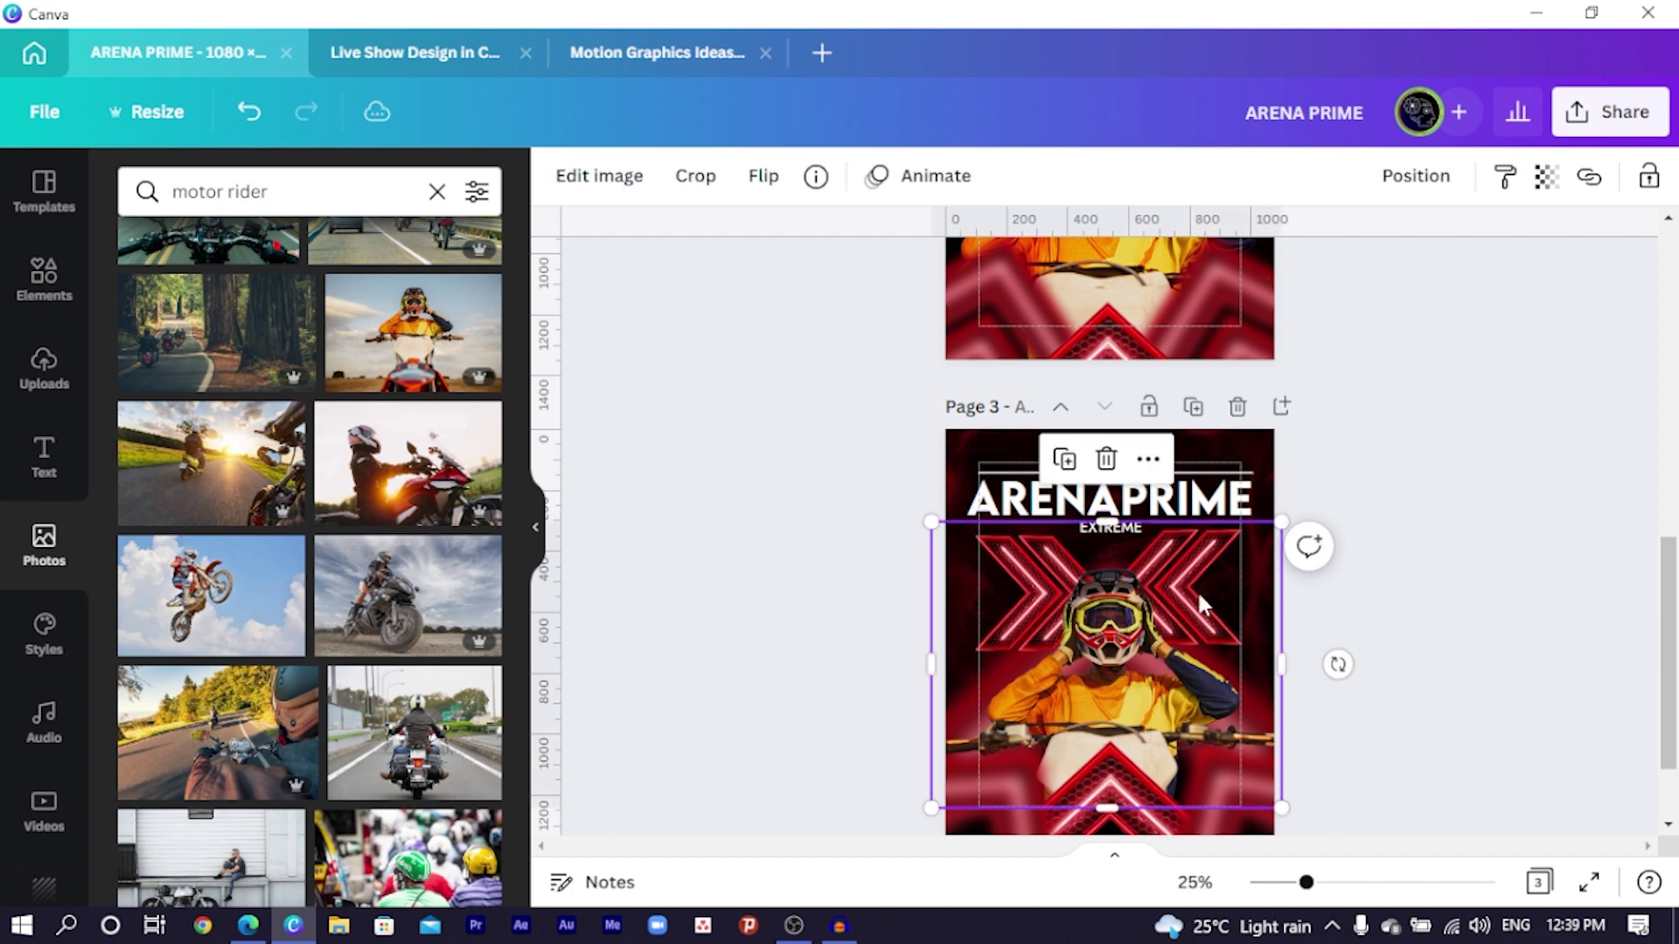
{"action": "left_click", "coordinate": [1200, 592]}
{"action": "left_click", "coordinate": [1199, 595]}
{"action": "key", "text": "Escape"}
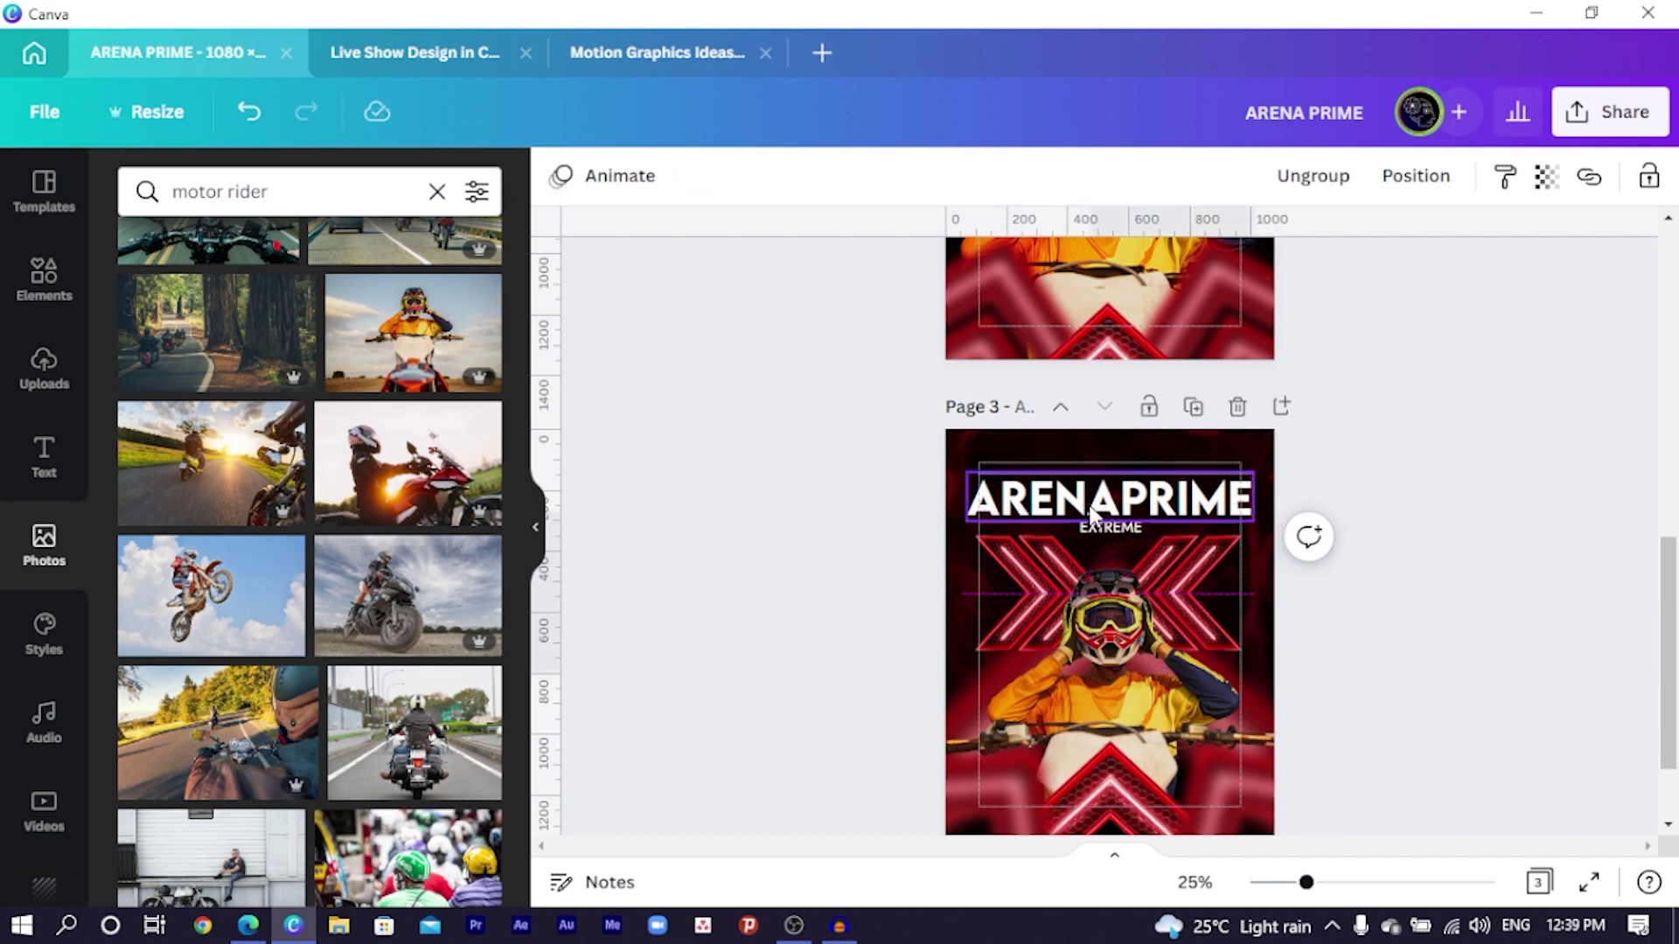
{"action": "left_click", "coordinate": [1015, 519]}
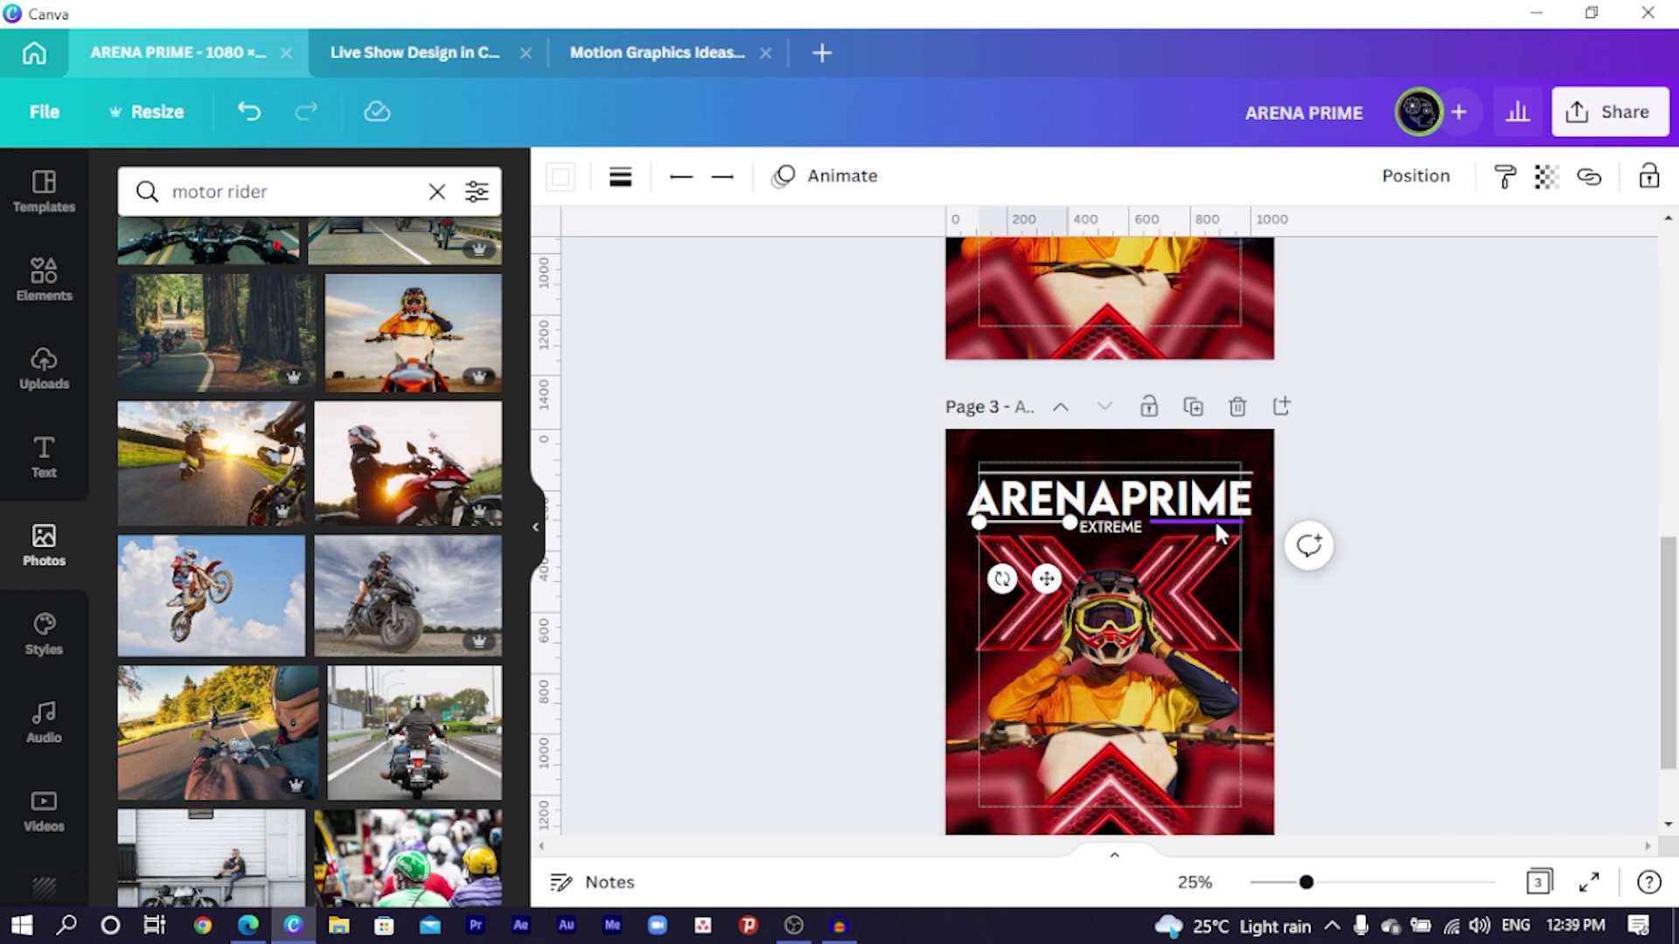
{"action": "left_click", "coordinate": [1214, 519], "text": "shift"}
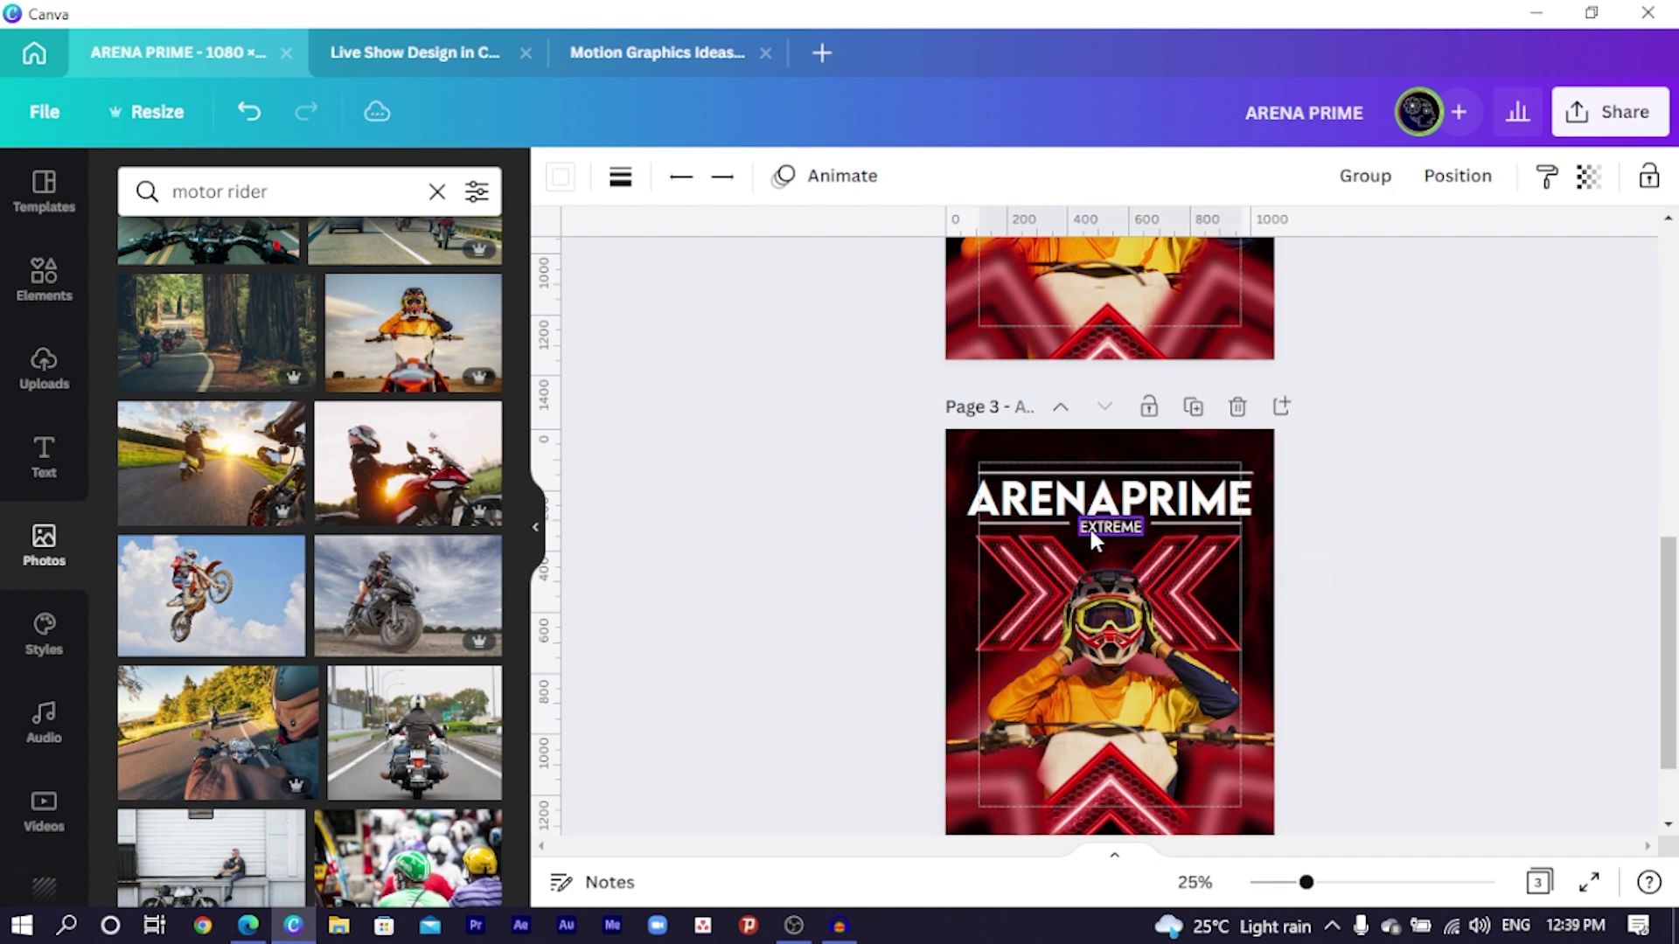
{"action": "left_click", "coordinate": [756, 502]}
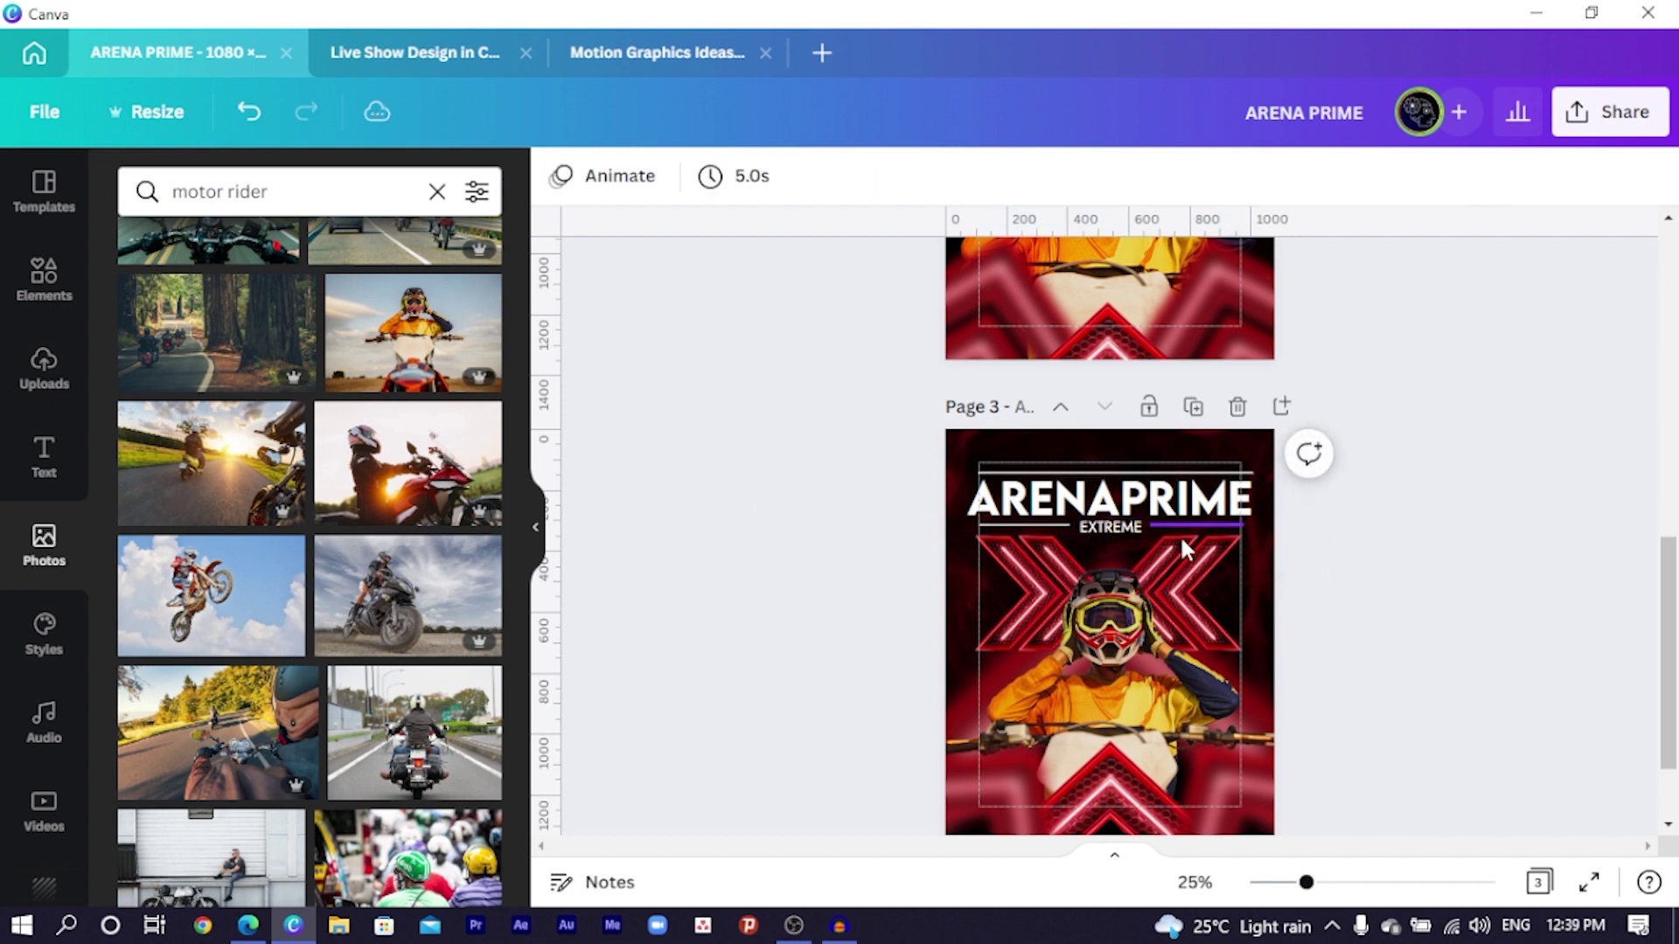
{"action": "left_click", "coordinate": [1111, 530]}
{"action": "left_click", "coordinate": [1517, 177]}
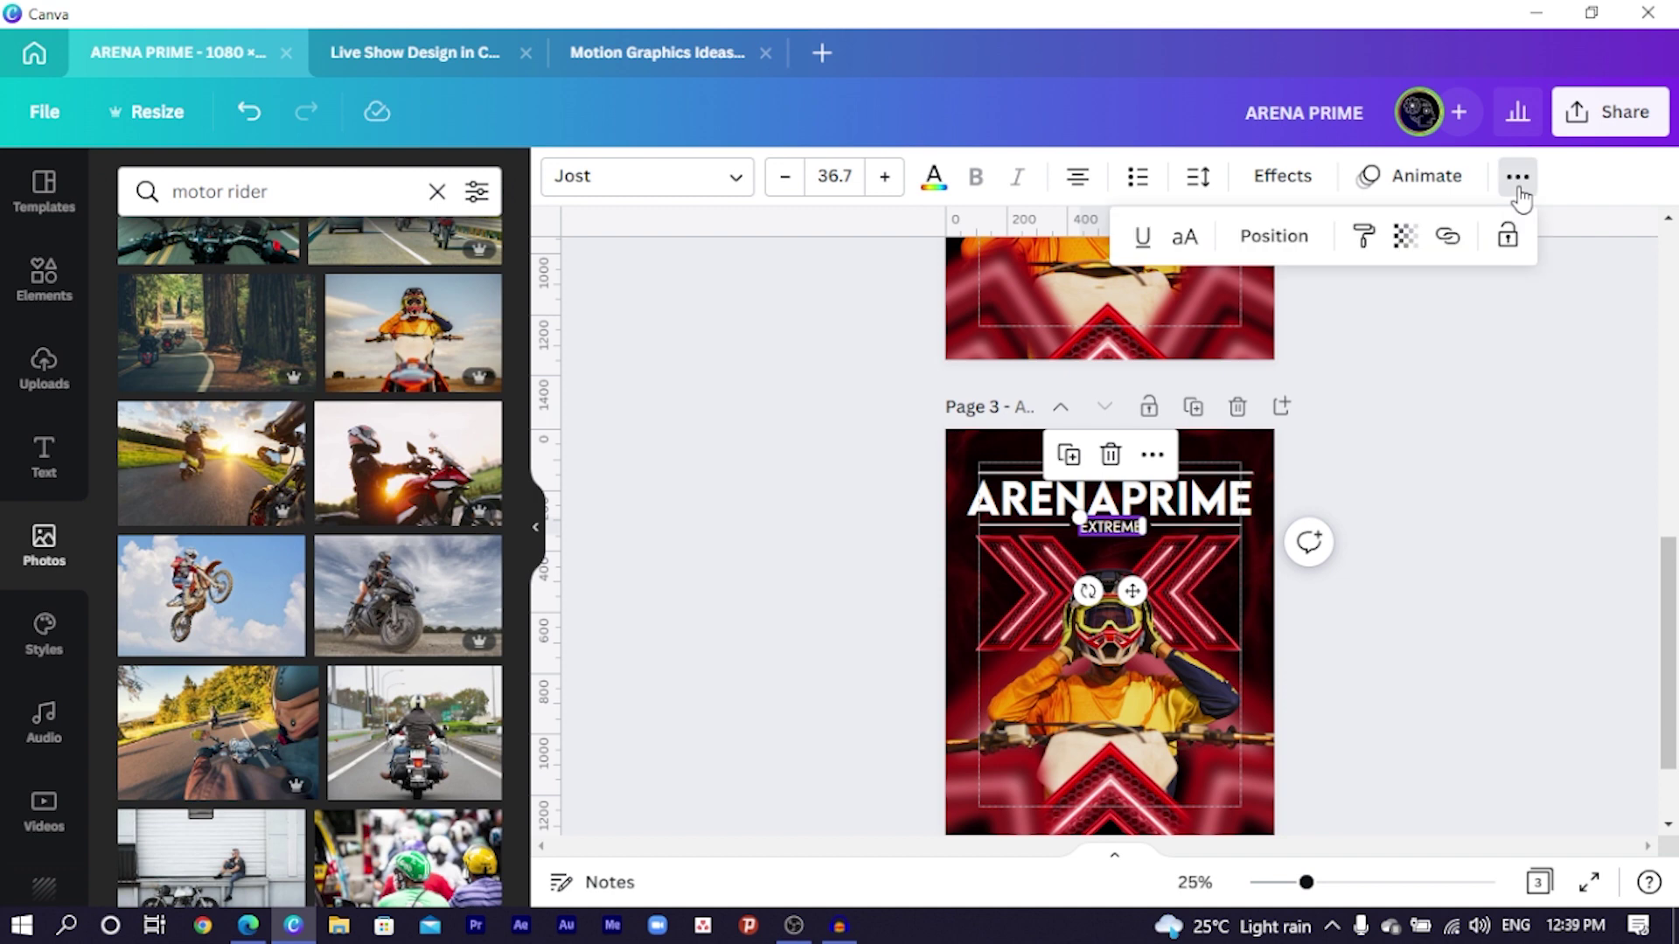
{"action": "left_click", "coordinate": [1290, 255]}
{"action": "left_click", "coordinate": [678, 454]}
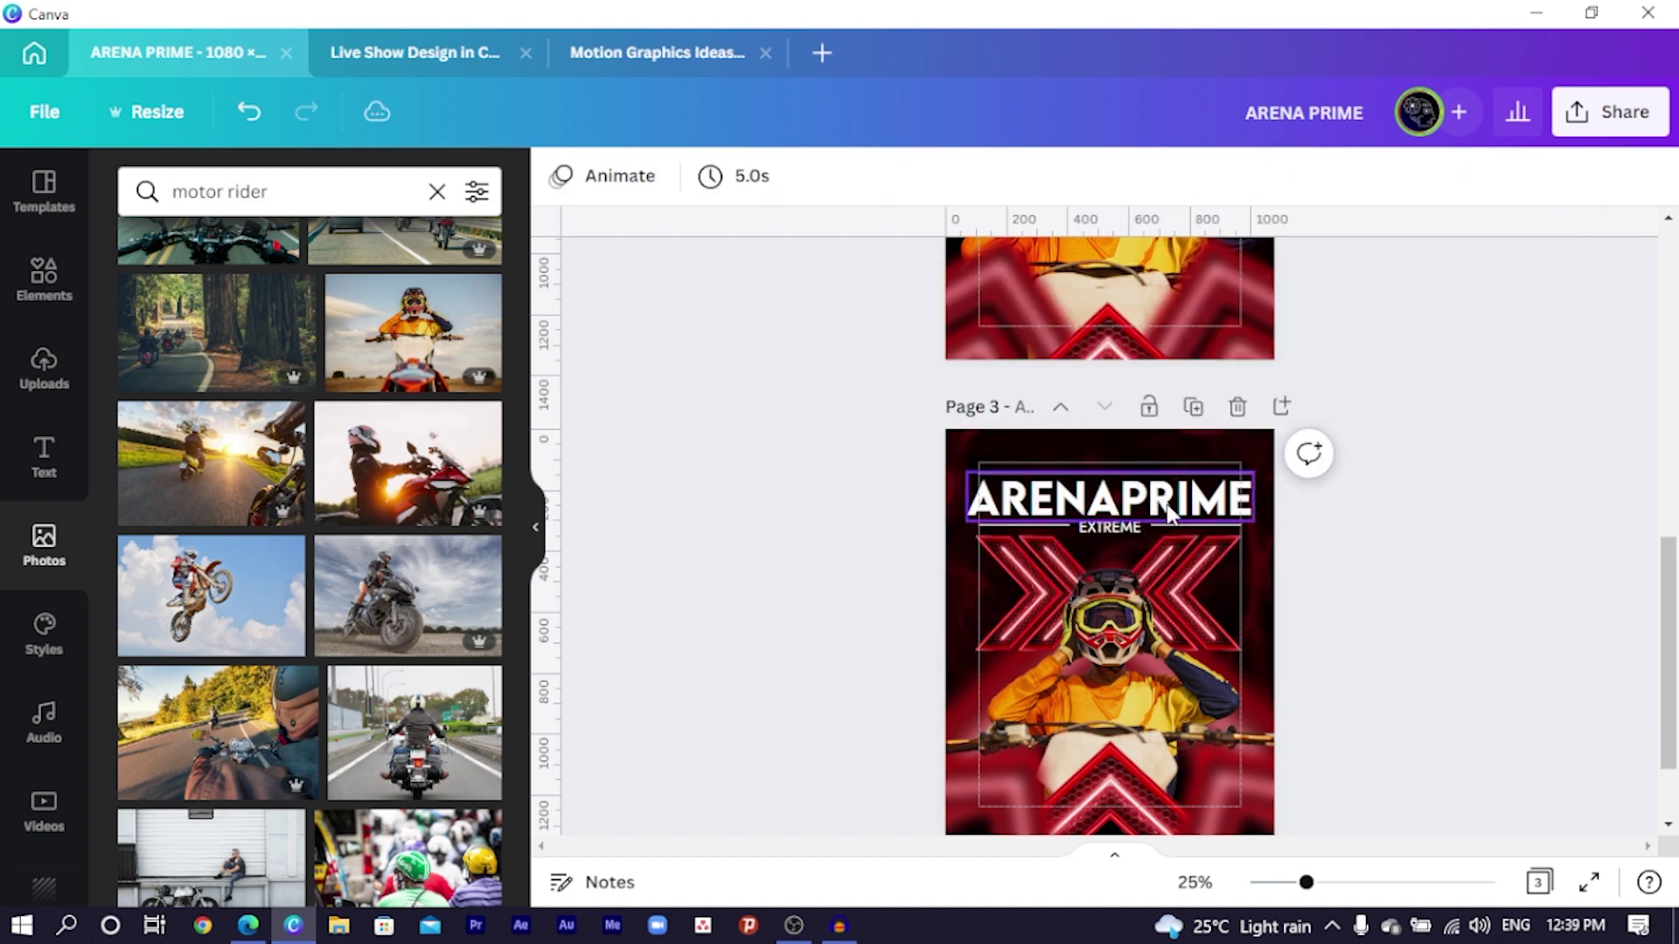
{"action": "scroll", "coordinate": [1022, 564], "scroll_direction": "down", "scroll_amount": 1}
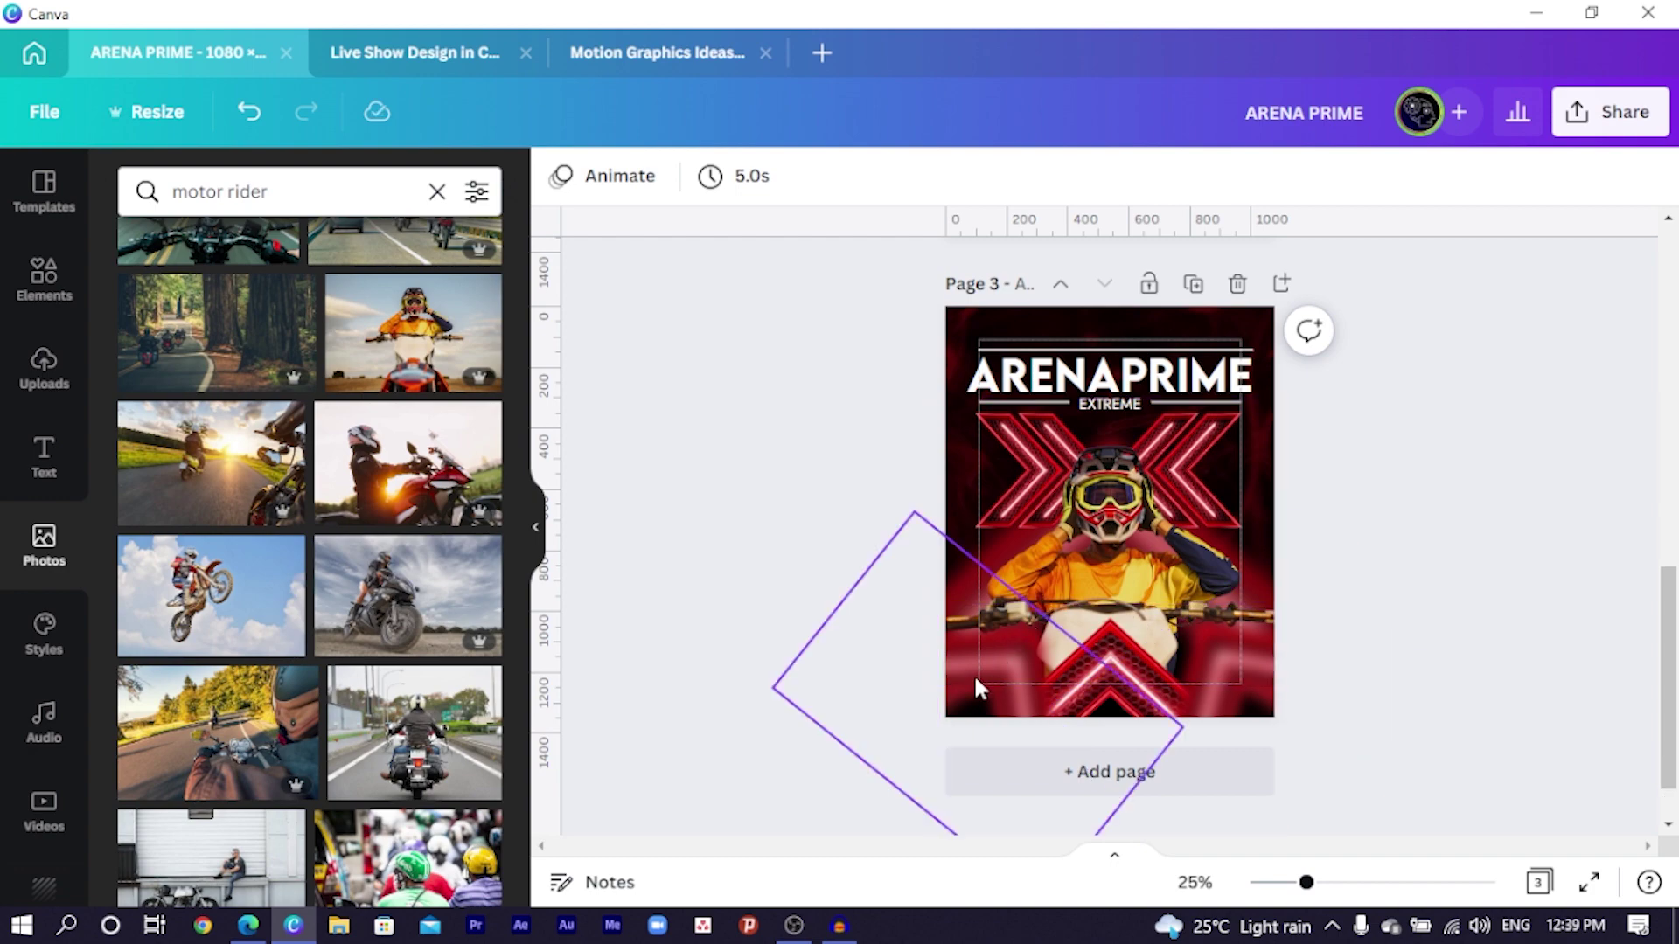
{"action": "scroll", "coordinate": [957, 673], "scroll_direction": "up", "scroll_amount": 2}
{"action": "scroll", "coordinate": [986, 394], "scroll_direction": "up", "scroll_amount": 2}
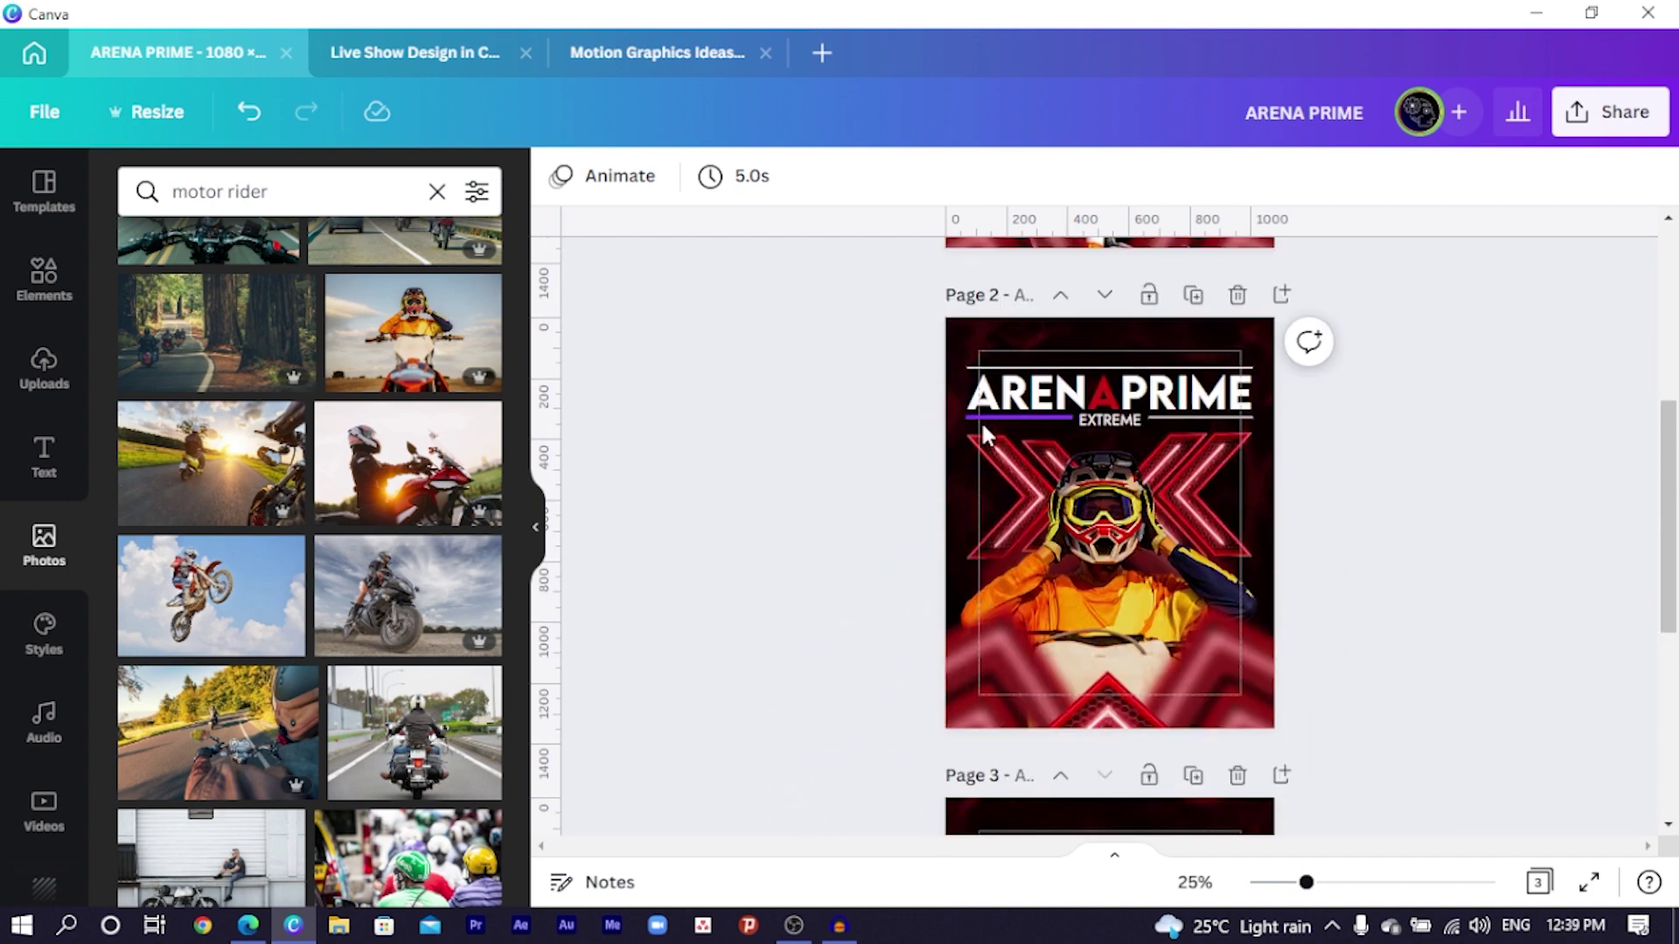
{"action": "scroll", "coordinate": [981, 421], "scroll_direction": "down", "scroll_amount": 3}
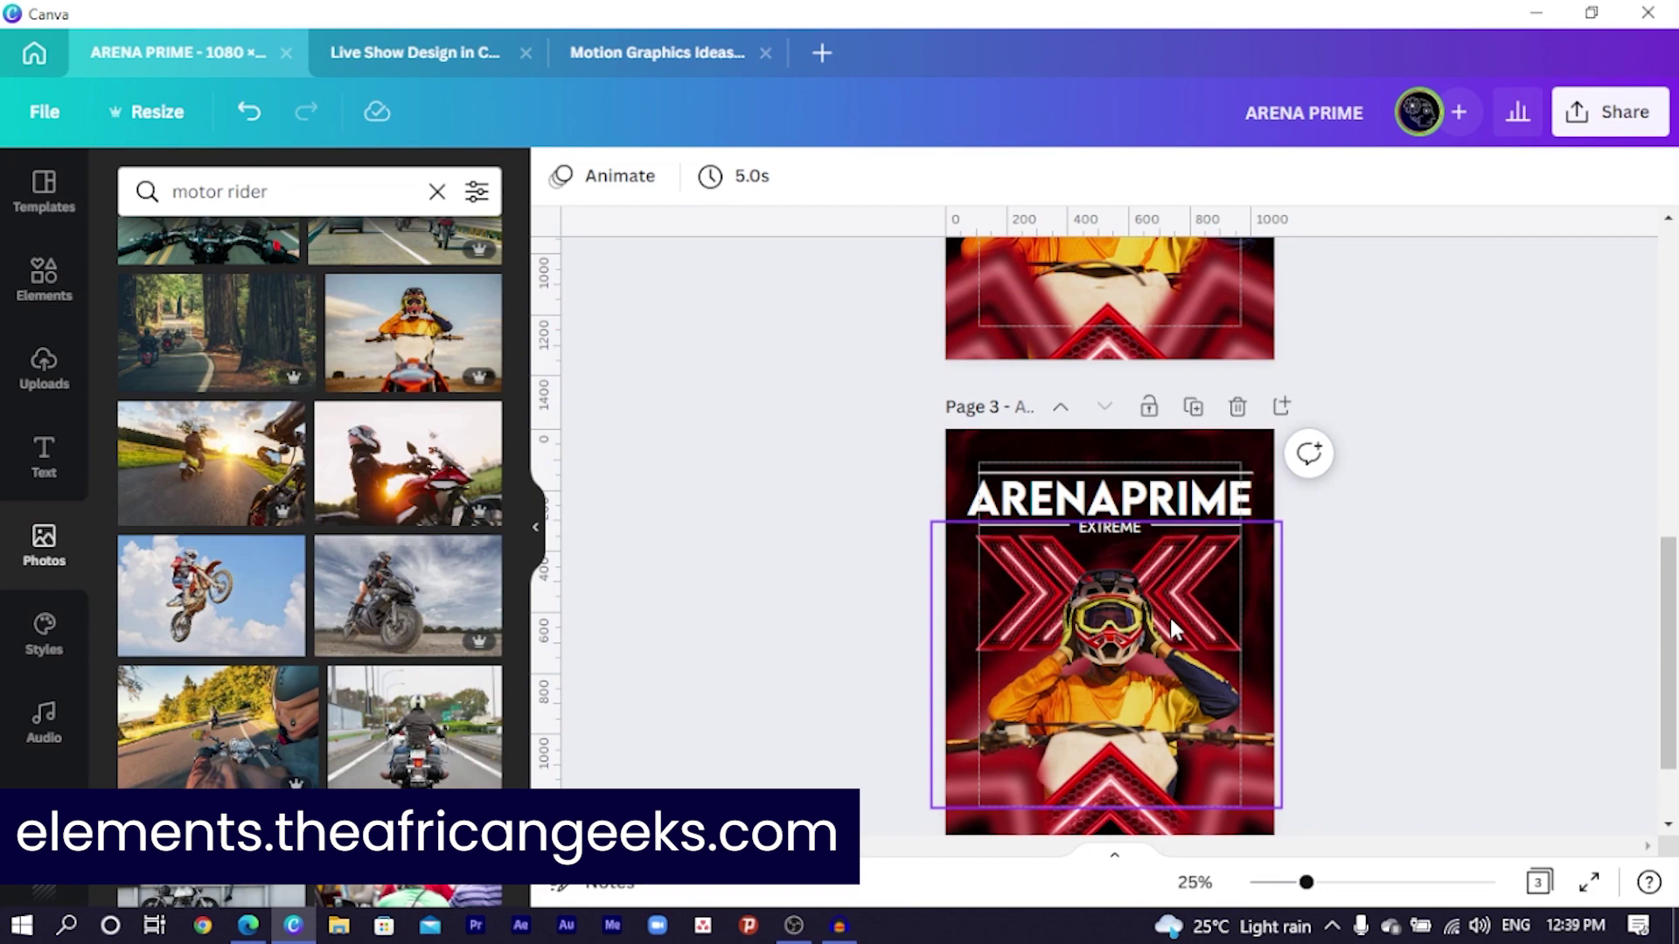
{"action": "scroll", "coordinate": [839, 450], "scroll_direction": "up", "scroll_amount": 3}
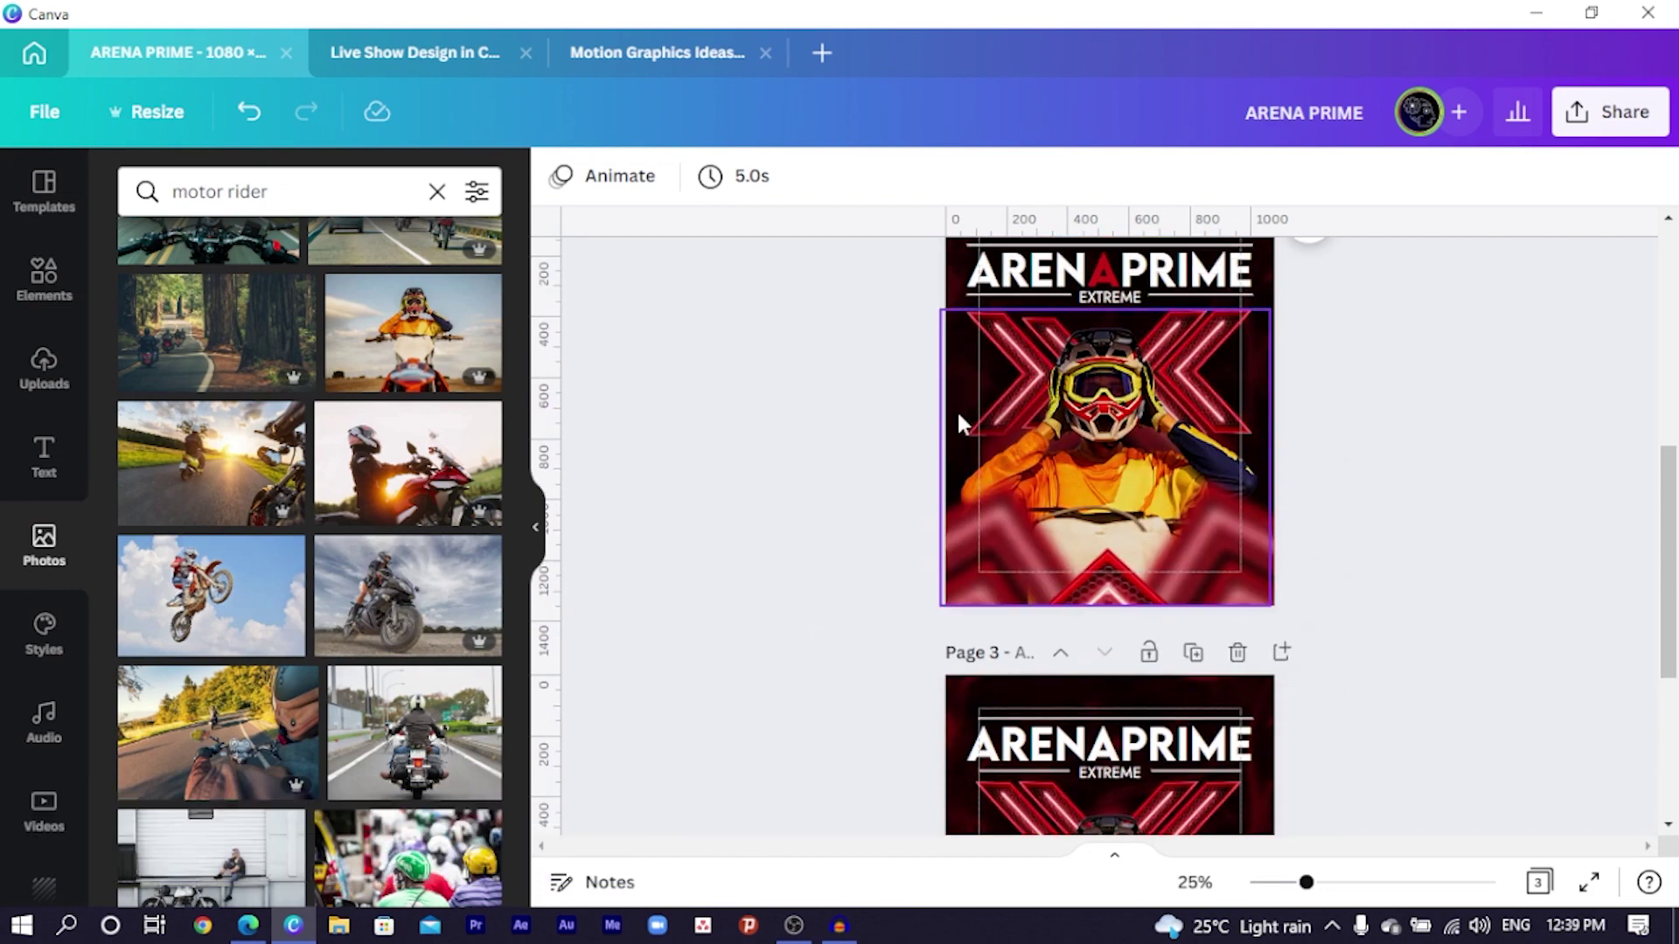
{"action": "left_click", "coordinate": [967, 343]}
{"action": "left_click", "coordinate": [967, 342]}
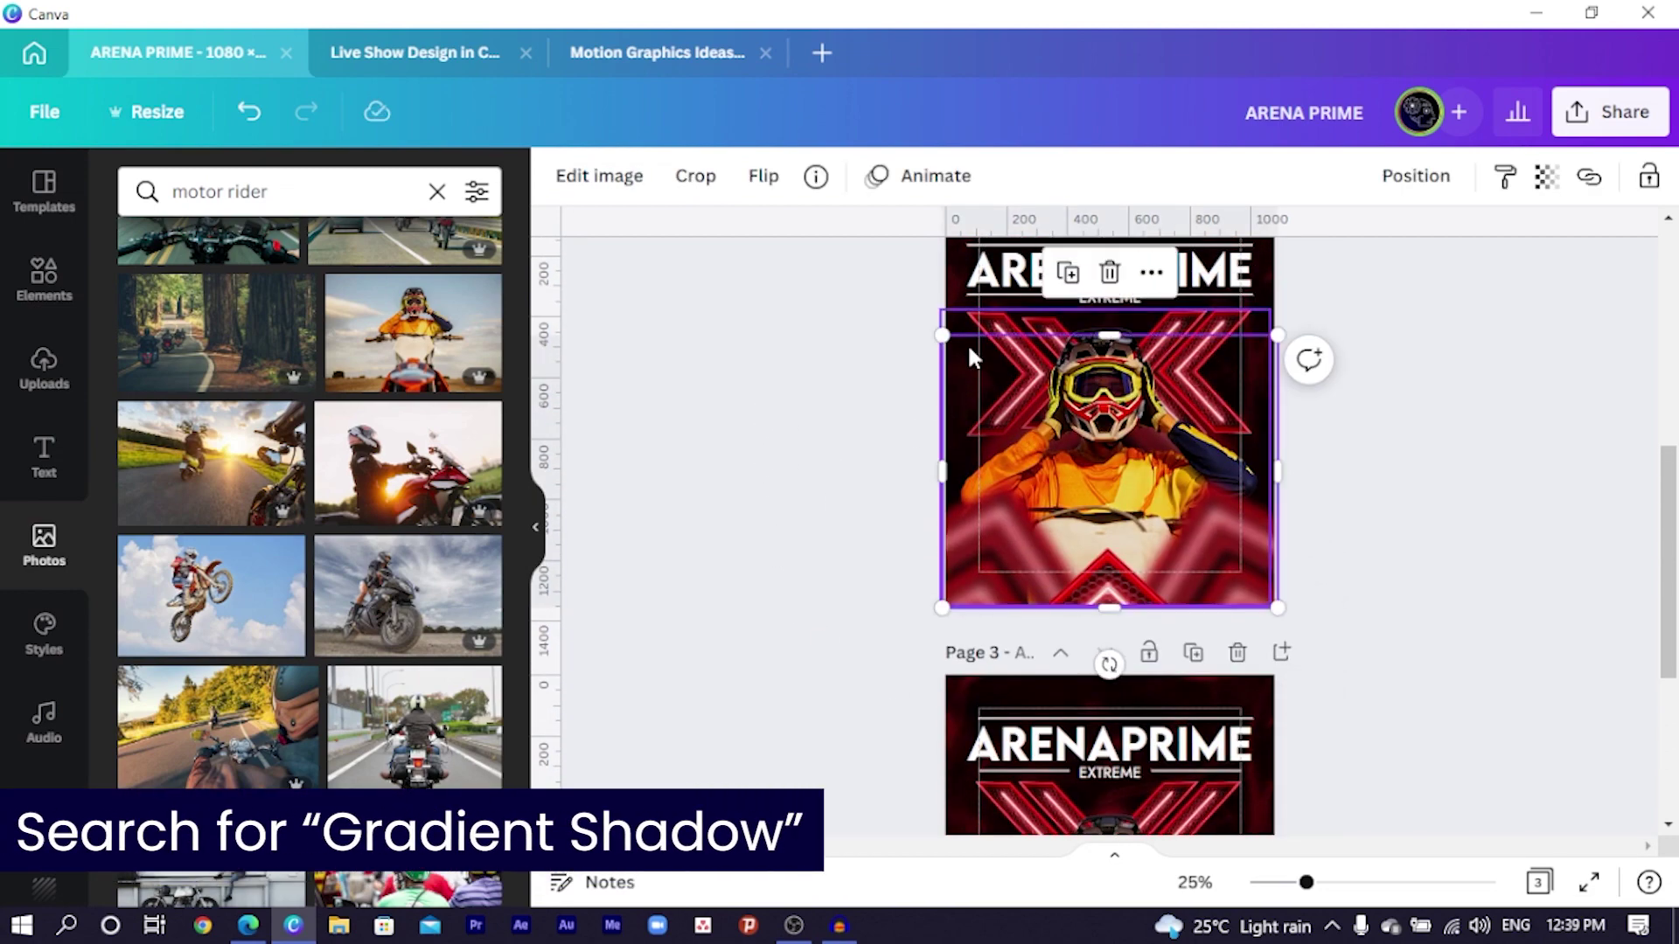
{"action": "scroll", "coordinate": [969, 344], "scroll_direction": "down", "scroll_amount": 4}
{"action": "left_click", "coordinate": [1042, 549]}
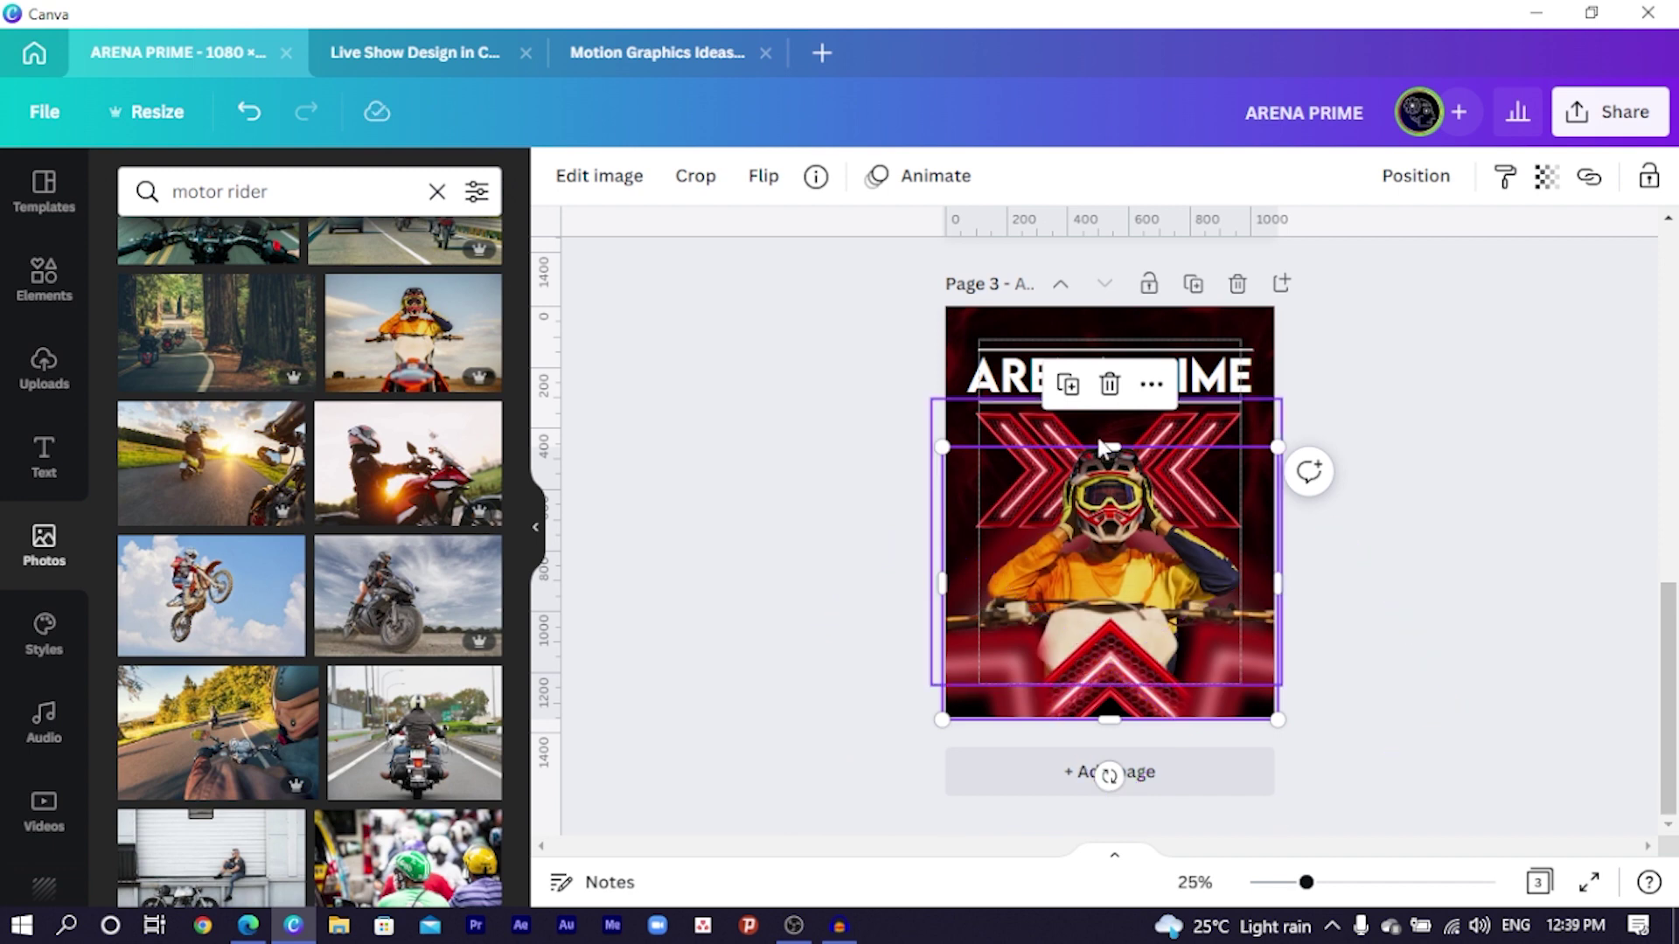
{"action": "left_click", "coordinate": [726, 579]}
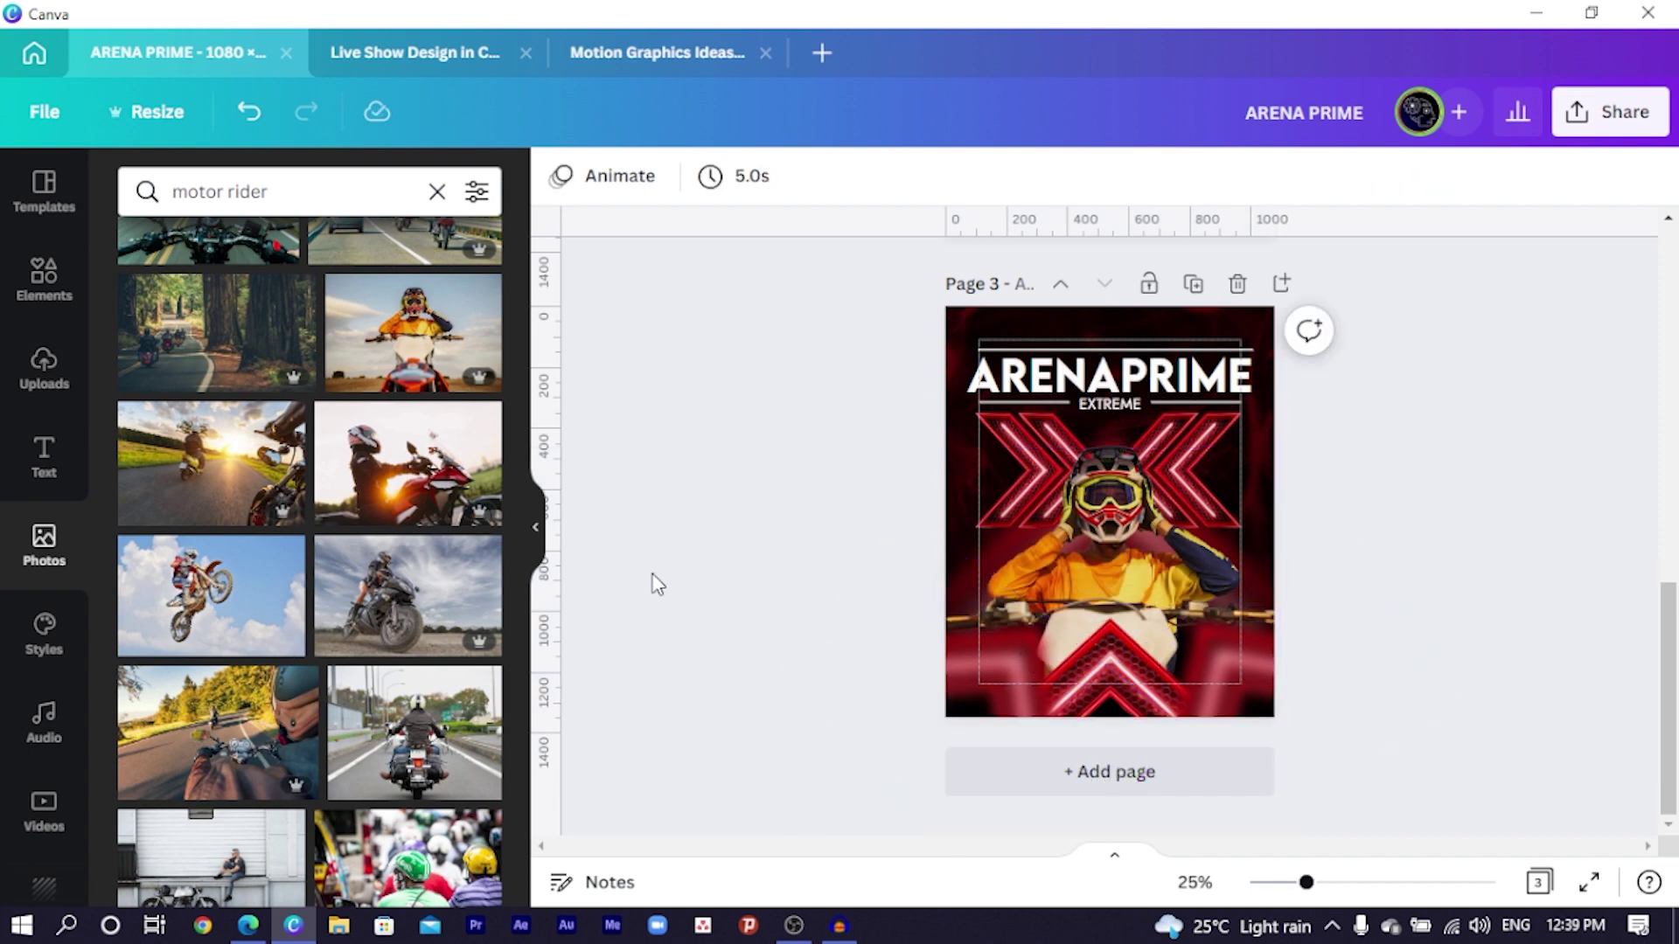
Step: Colour the second A of ARENAPRIME with the red document swatch
{"action": "left_click", "coordinate": [1120, 378]}
{"action": "left_click", "coordinate": [1118, 378]}
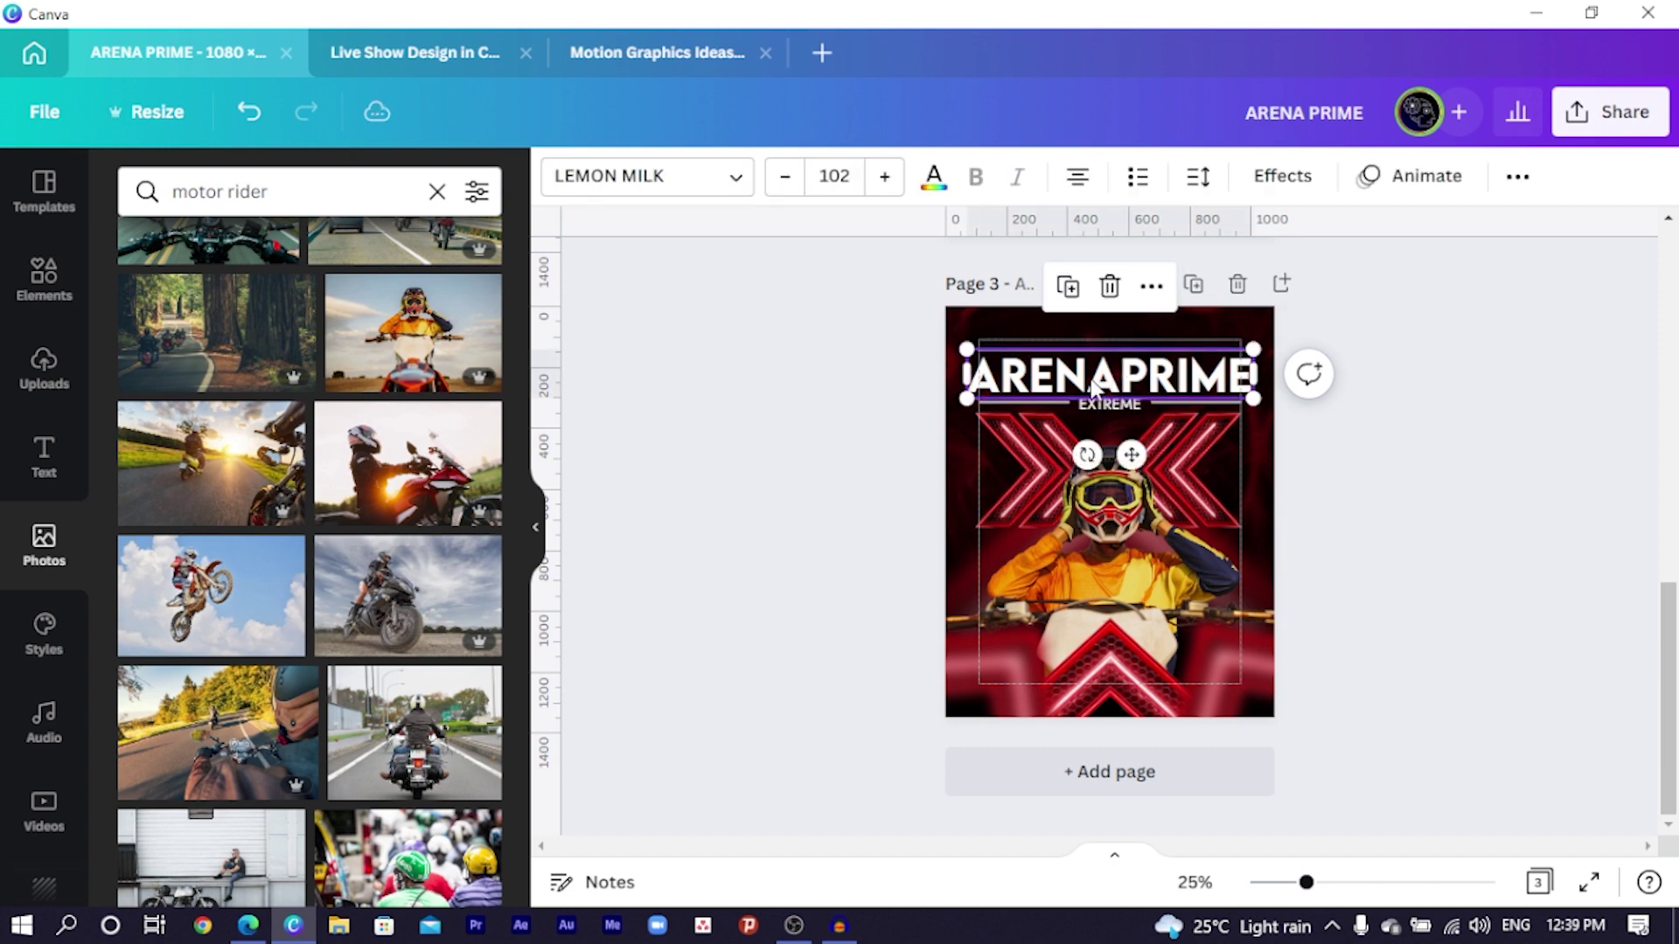
{"action": "double_click", "coordinate": [1100, 375]}
{"action": "left_click", "coordinate": [1111, 378]}
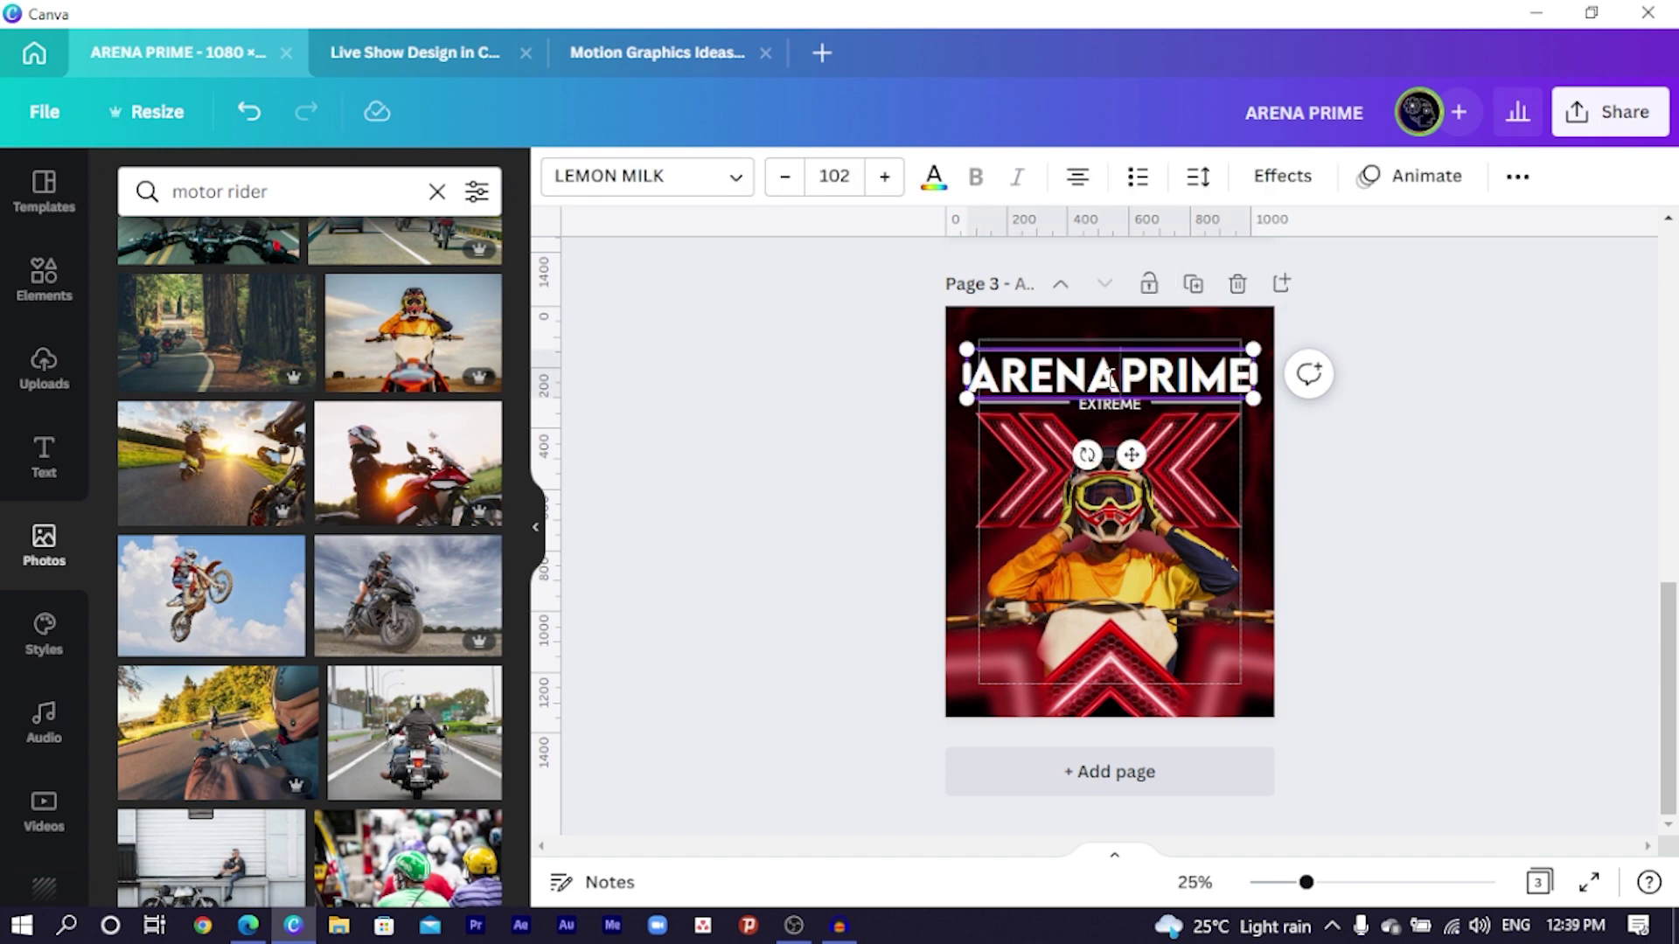
{"action": "left_click_drag", "start_coordinate": [1109, 376], "coordinate": [1082, 361]}
{"action": "left_click", "coordinate": [934, 175]}
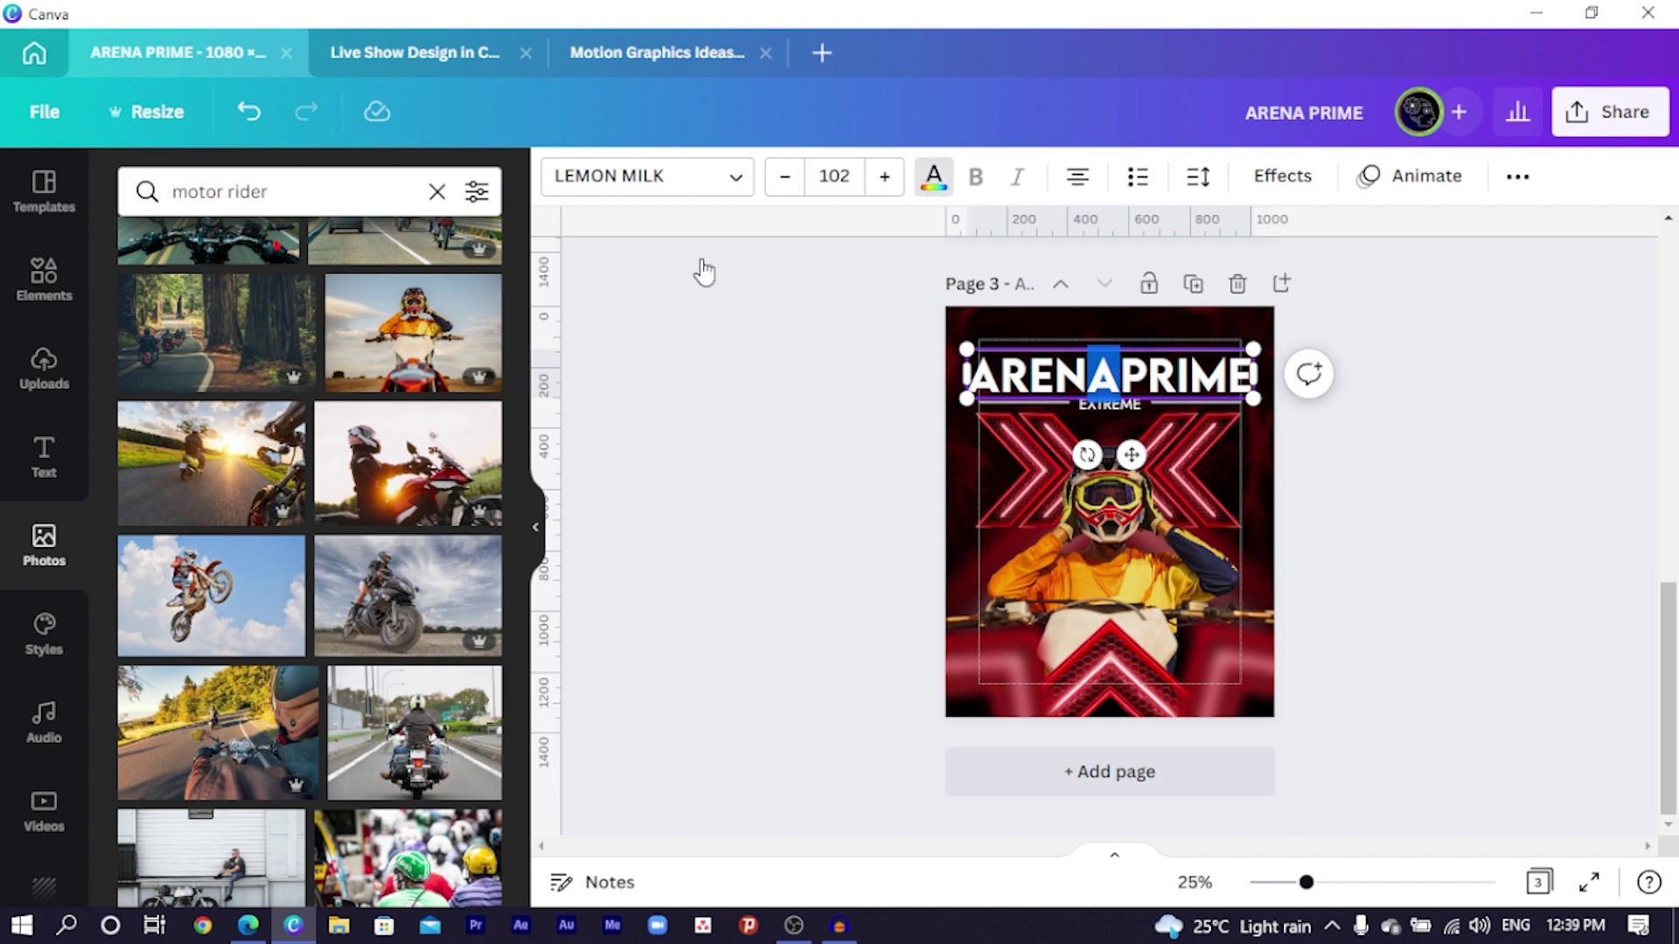
{"action": "left_click", "coordinate": [276, 304]}
{"action": "left_click", "coordinate": [816, 379]}
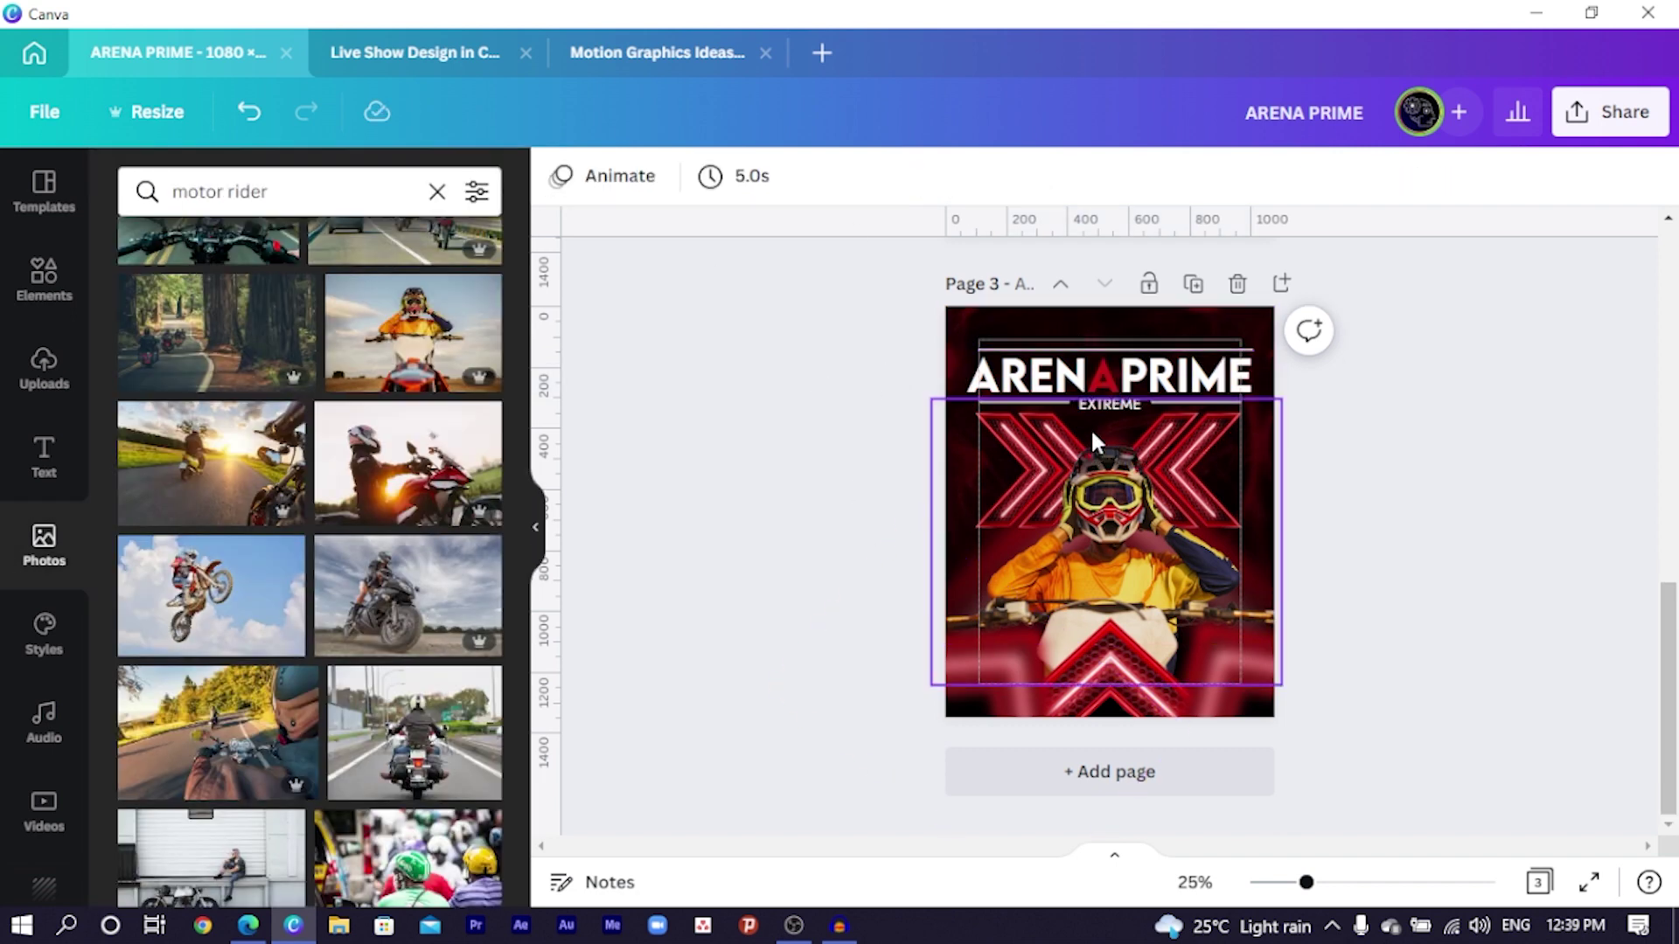
{"action": "left_click", "coordinate": [1087, 380]}
{"action": "left_click", "coordinate": [1421, 505]}
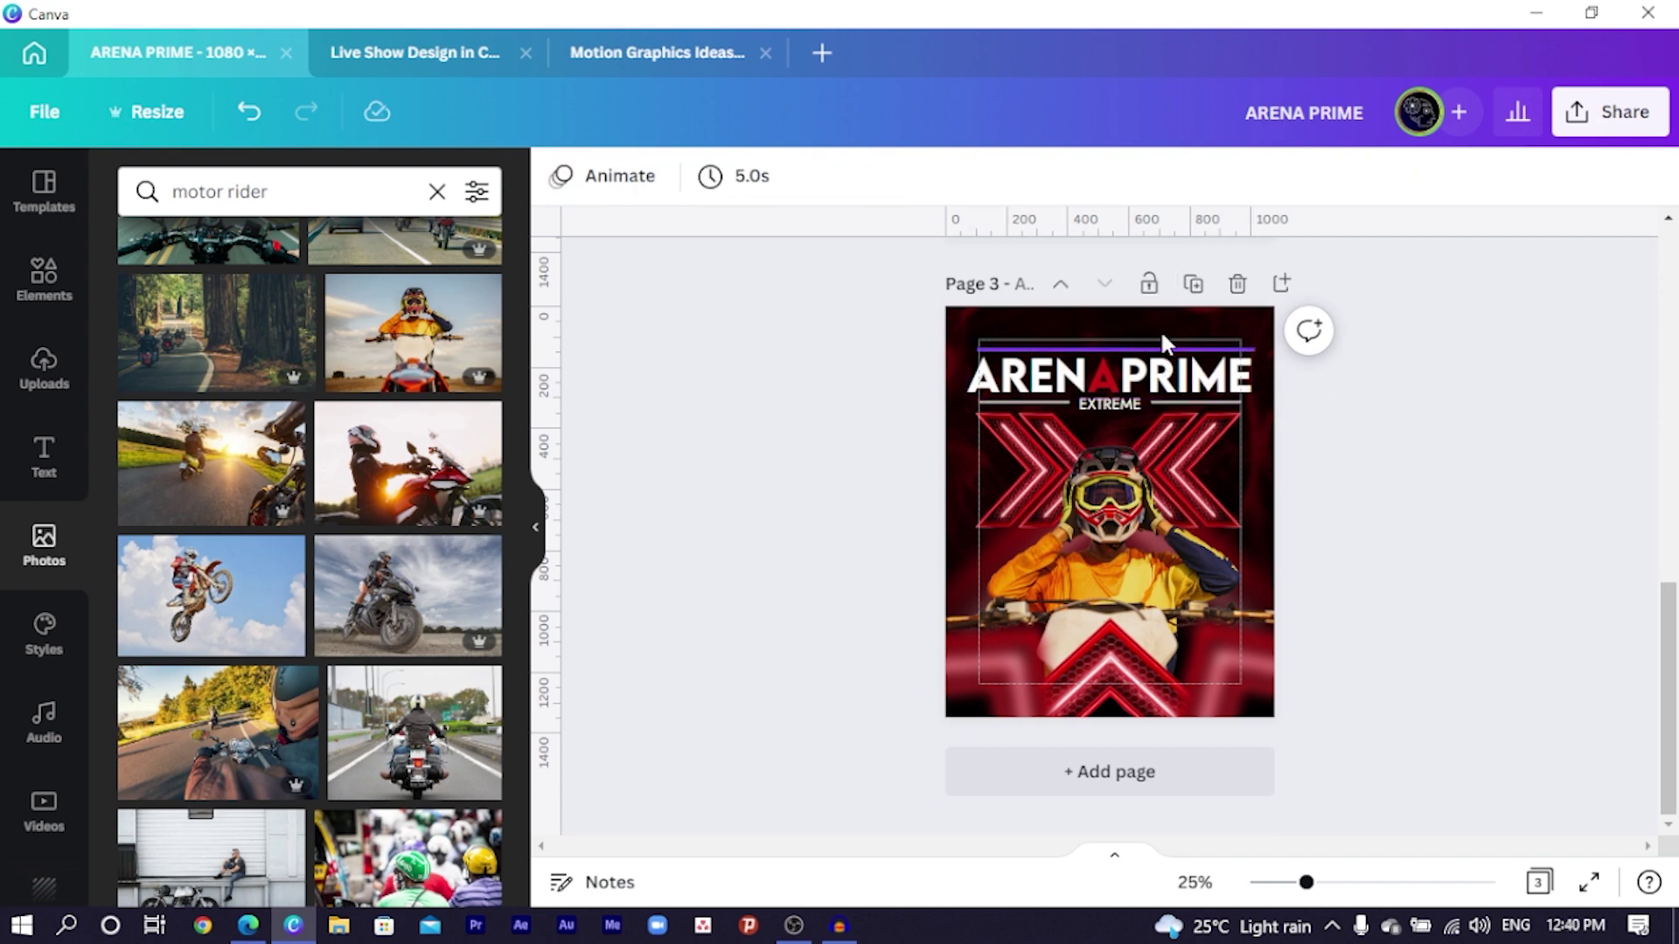
Step: Centre the line above the title horizontally on the page
{"action": "left_click", "coordinate": [1164, 351]}
{"action": "left_click", "coordinate": [1417, 178]}
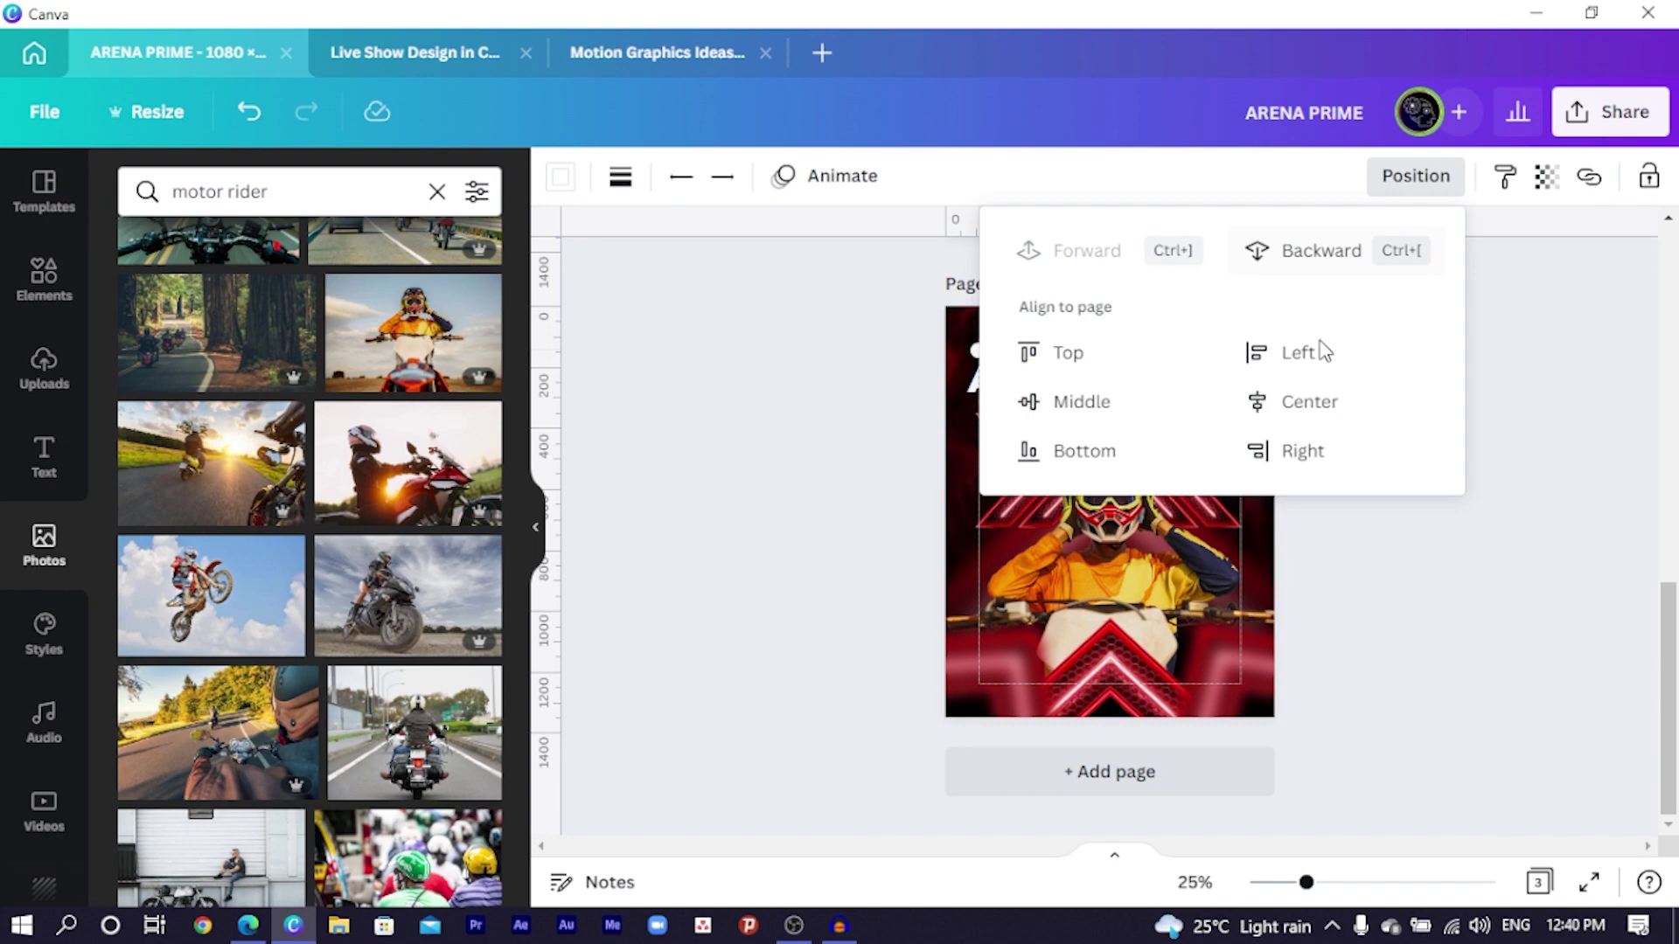
{"action": "left_click", "coordinate": [1300, 400]}
{"action": "left_click", "coordinate": [783, 416]}
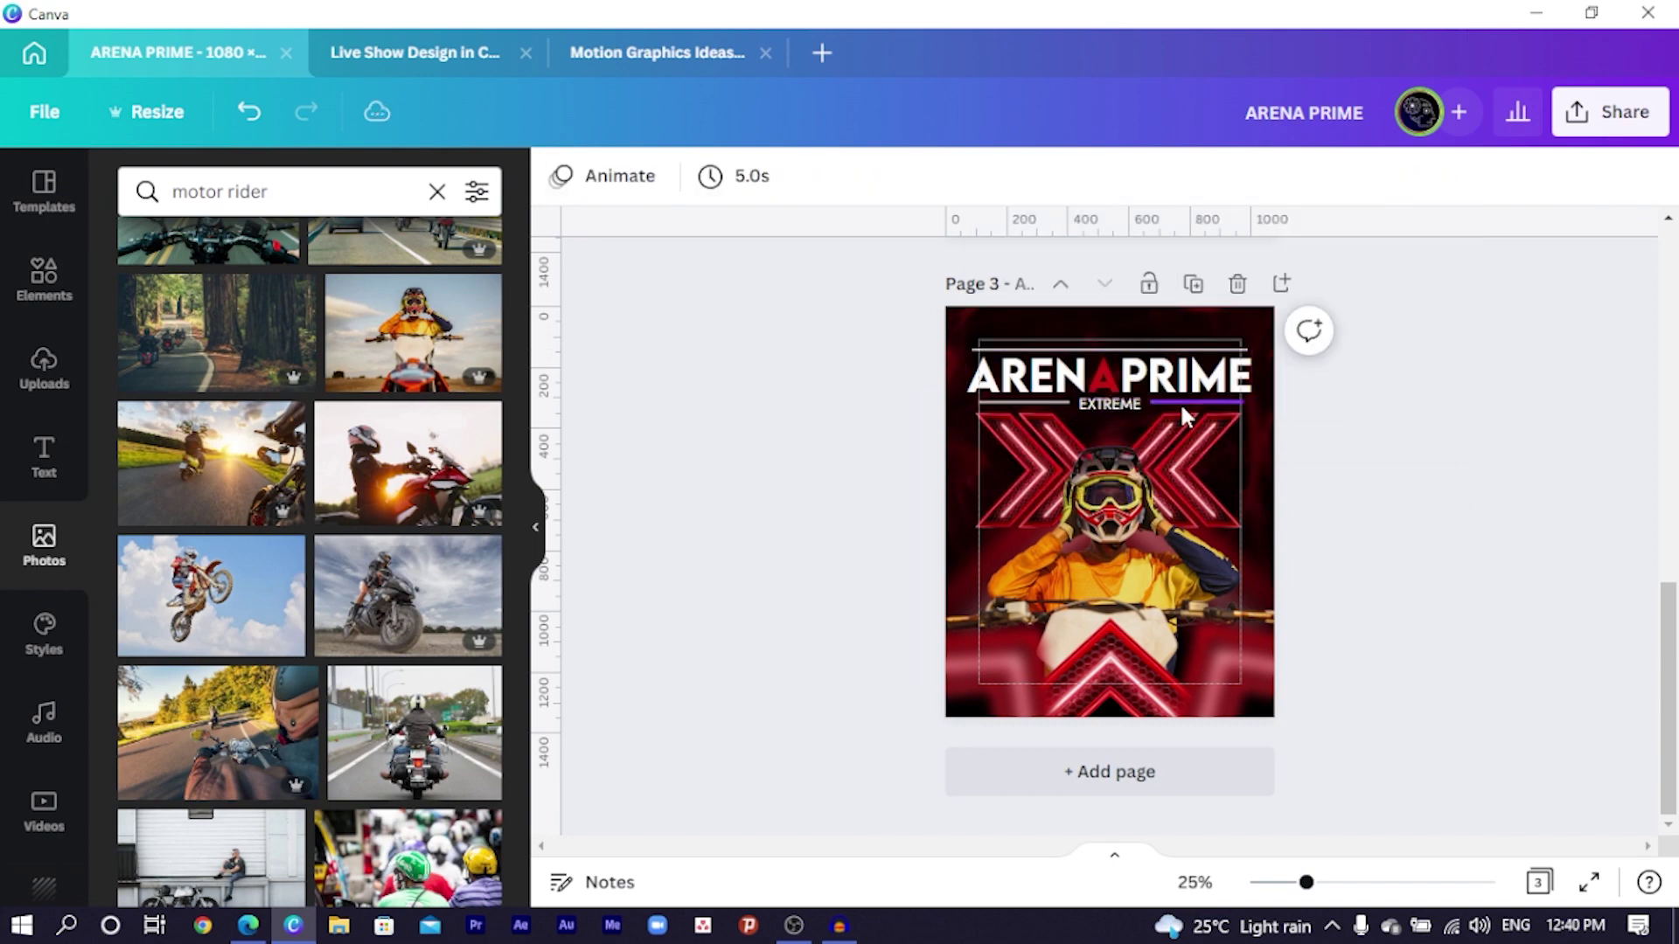
Step: Zoom in to 75% and shrink the ARENAPRIME title slightly from its corner handle
{"action": "scroll", "coordinate": [1182, 402], "scroll_direction": "up", "scroll_amount": 5, "text": "ctrl"}
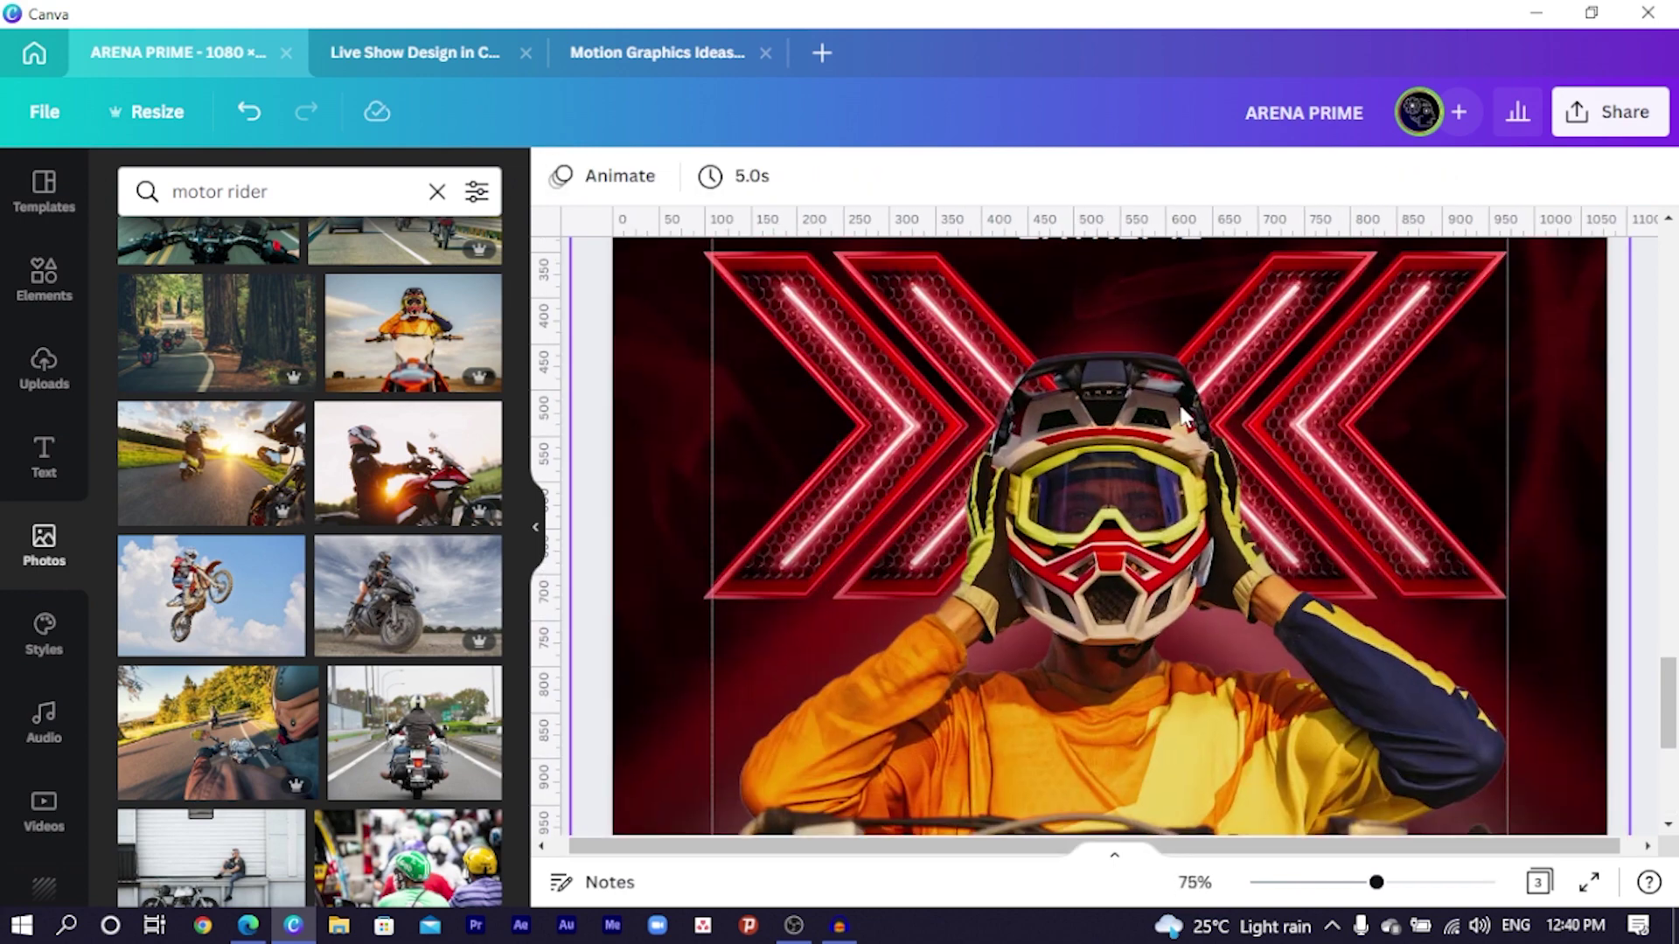
{"action": "scroll", "coordinate": [1182, 414], "scroll_direction": "up", "scroll_amount": 1}
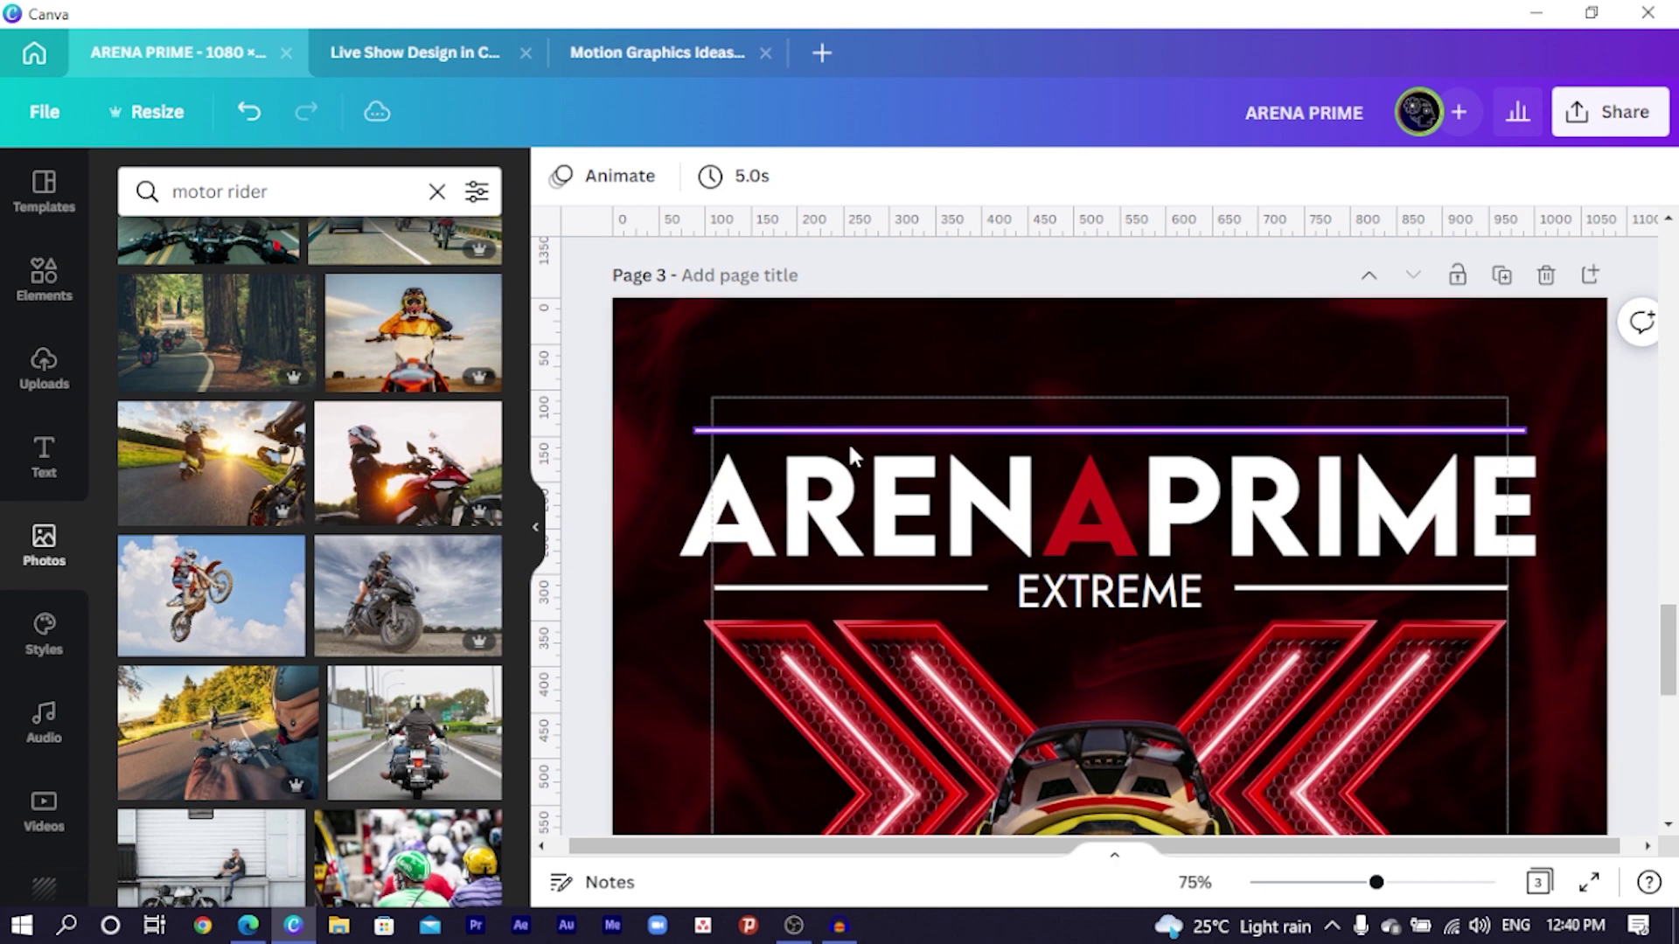
{"action": "left_click", "coordinate": [774, 539]}
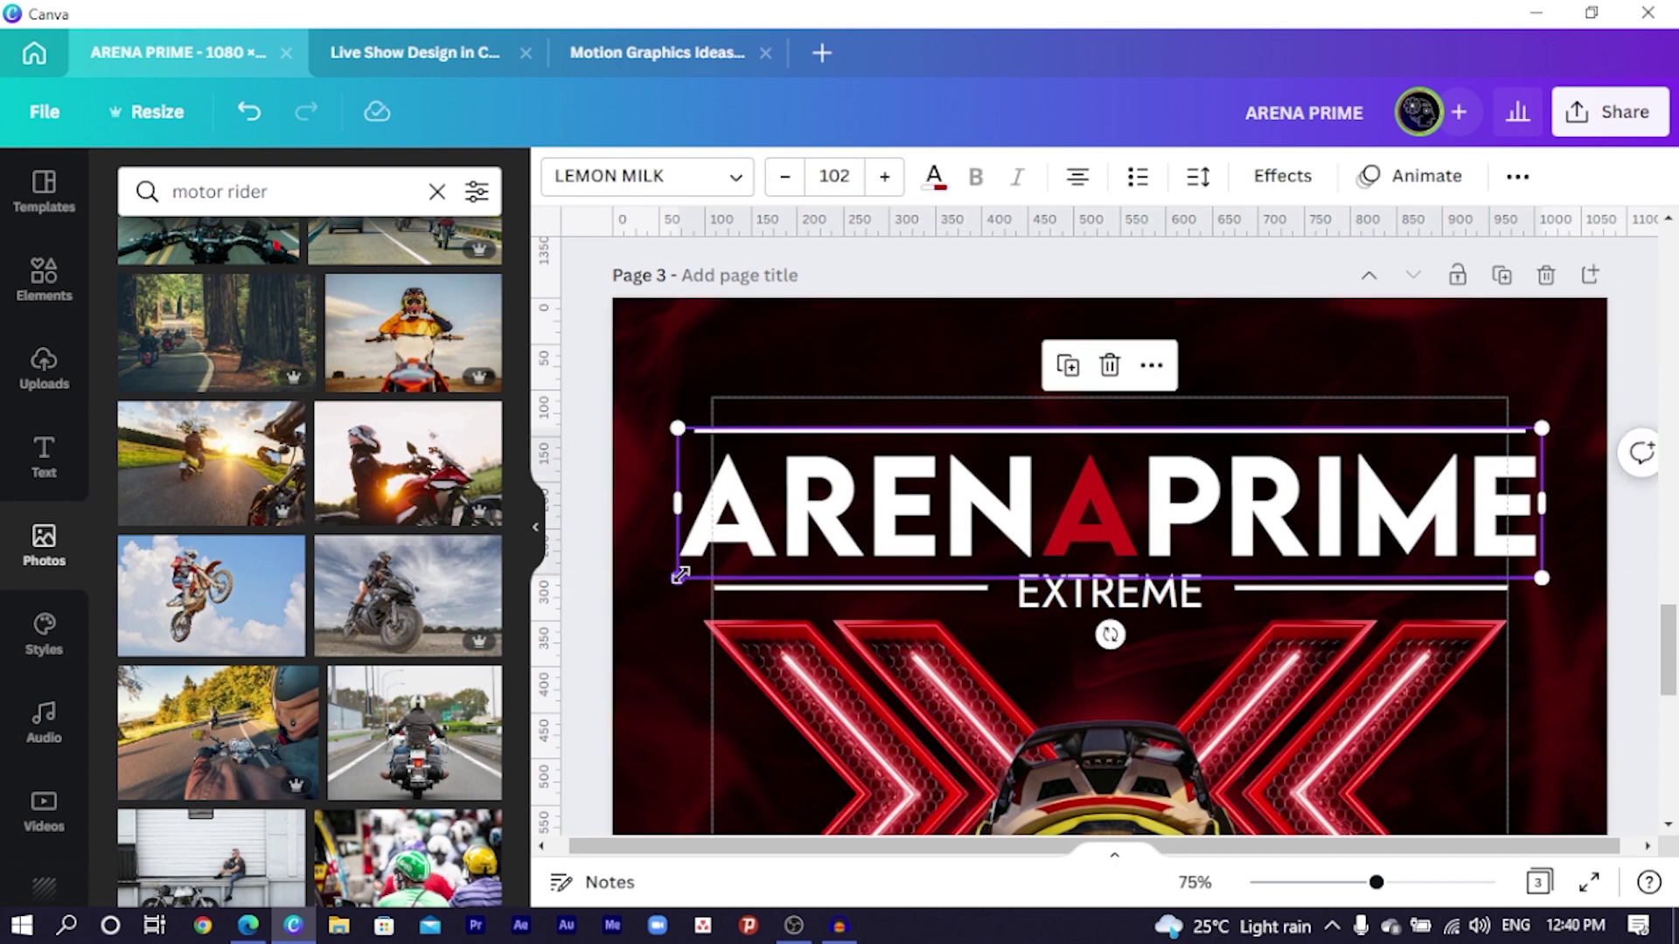
{"action": "left_click_drag", "start_coordinate": [678, 577], "coordinate": [713, 573]}
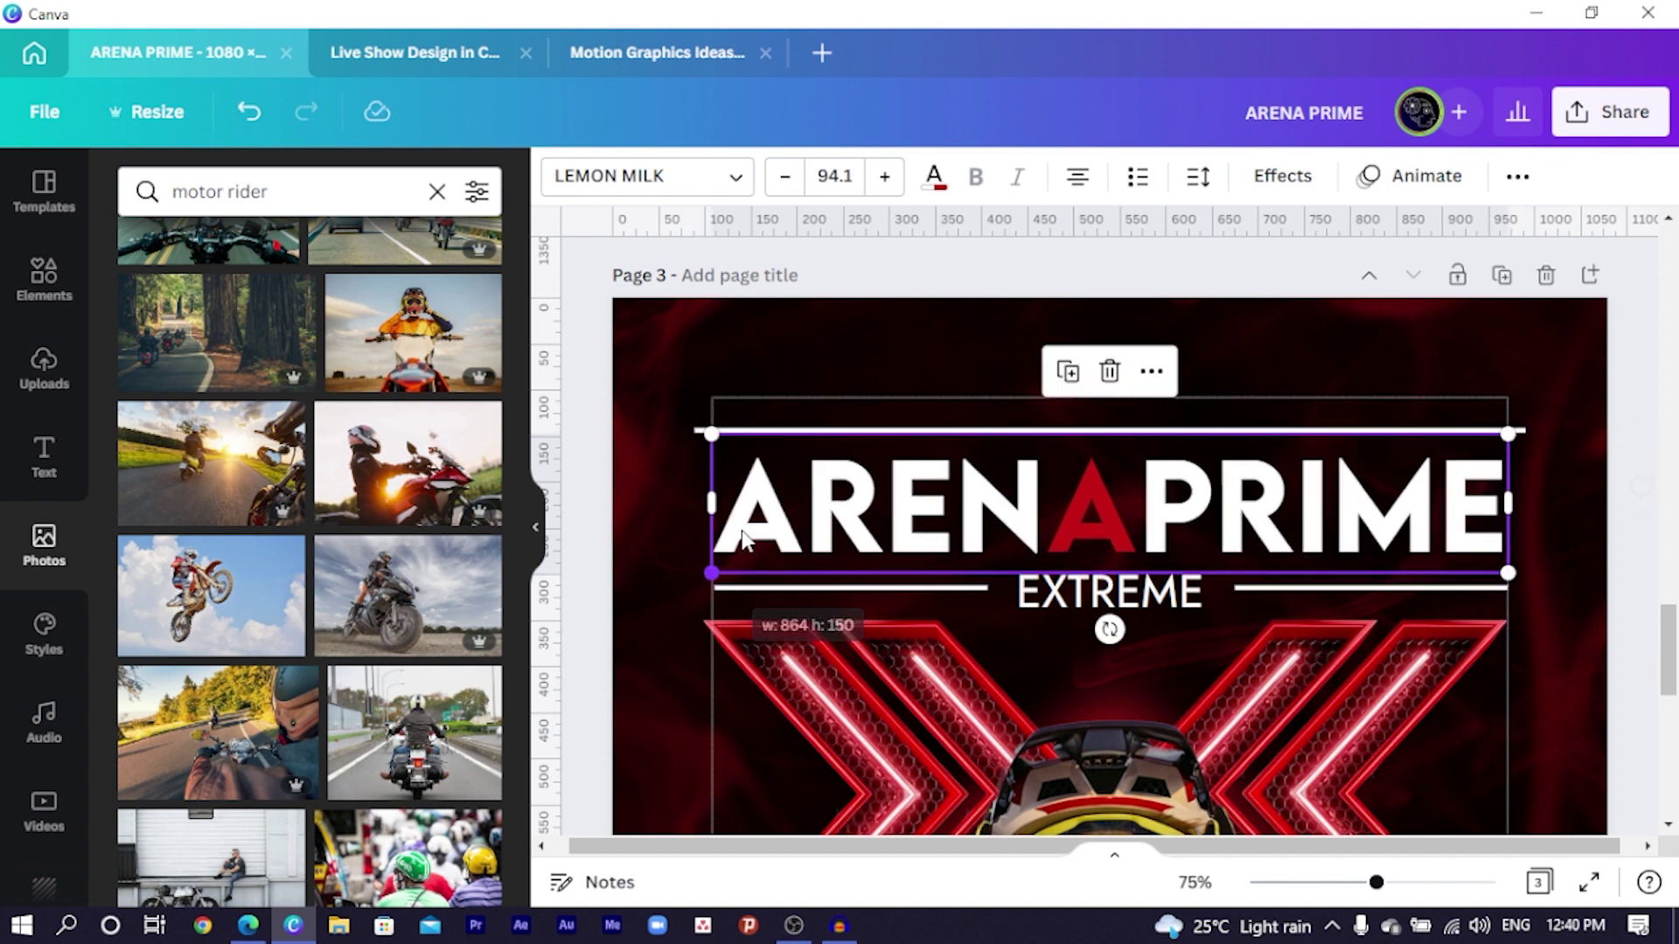
Step: Trim both ends of the top line to the title's width, then zoom out to 25%
{"action": "left_click", "coordinate": [695, 429]}
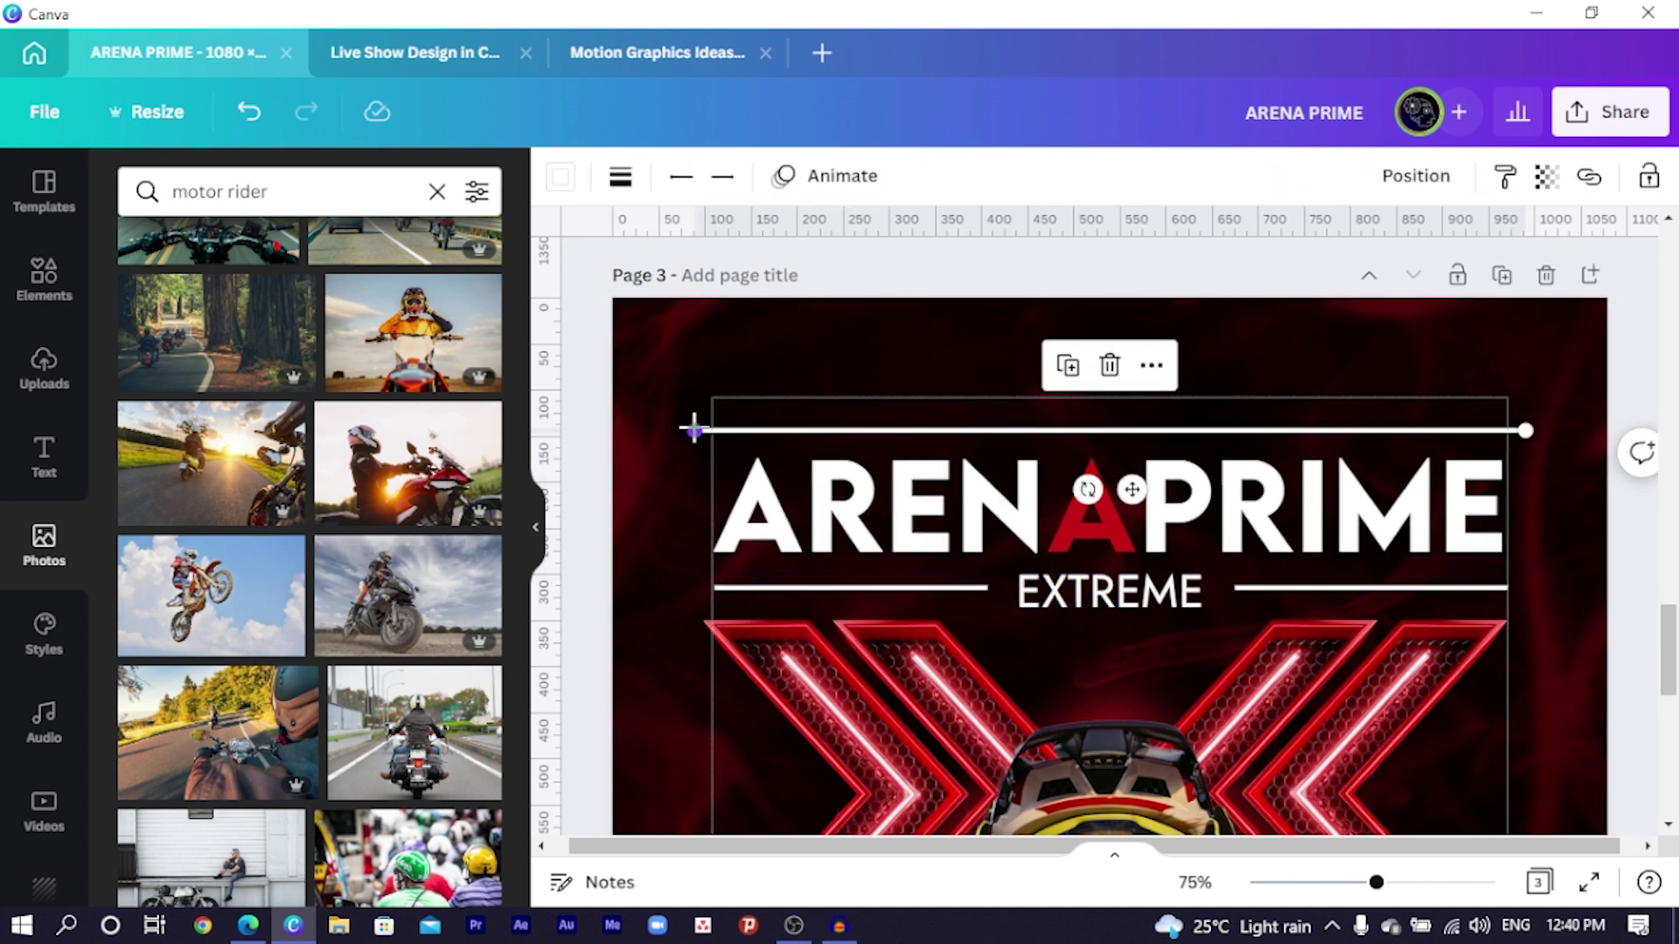
{"action": "left_click_drag", "start_coordinate": [695, 429], "coordinate": [712, 429]}
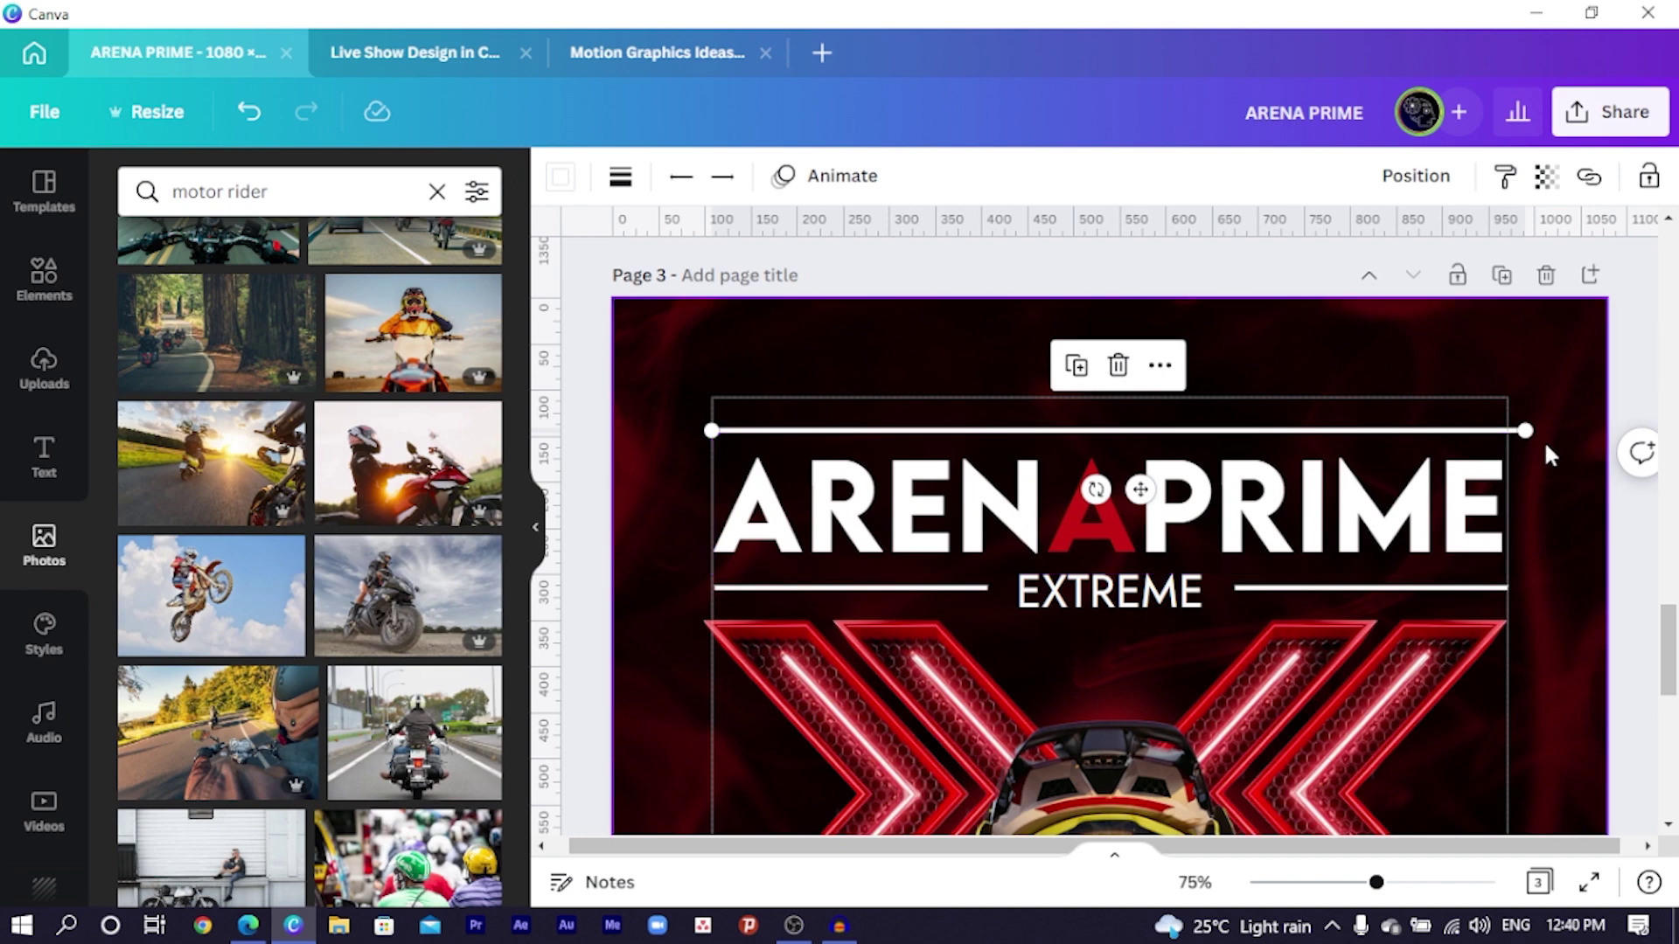
{"action": "left_click_drag", "start_coordinate": [1528, 429], "coordinate": [1509, 429]}
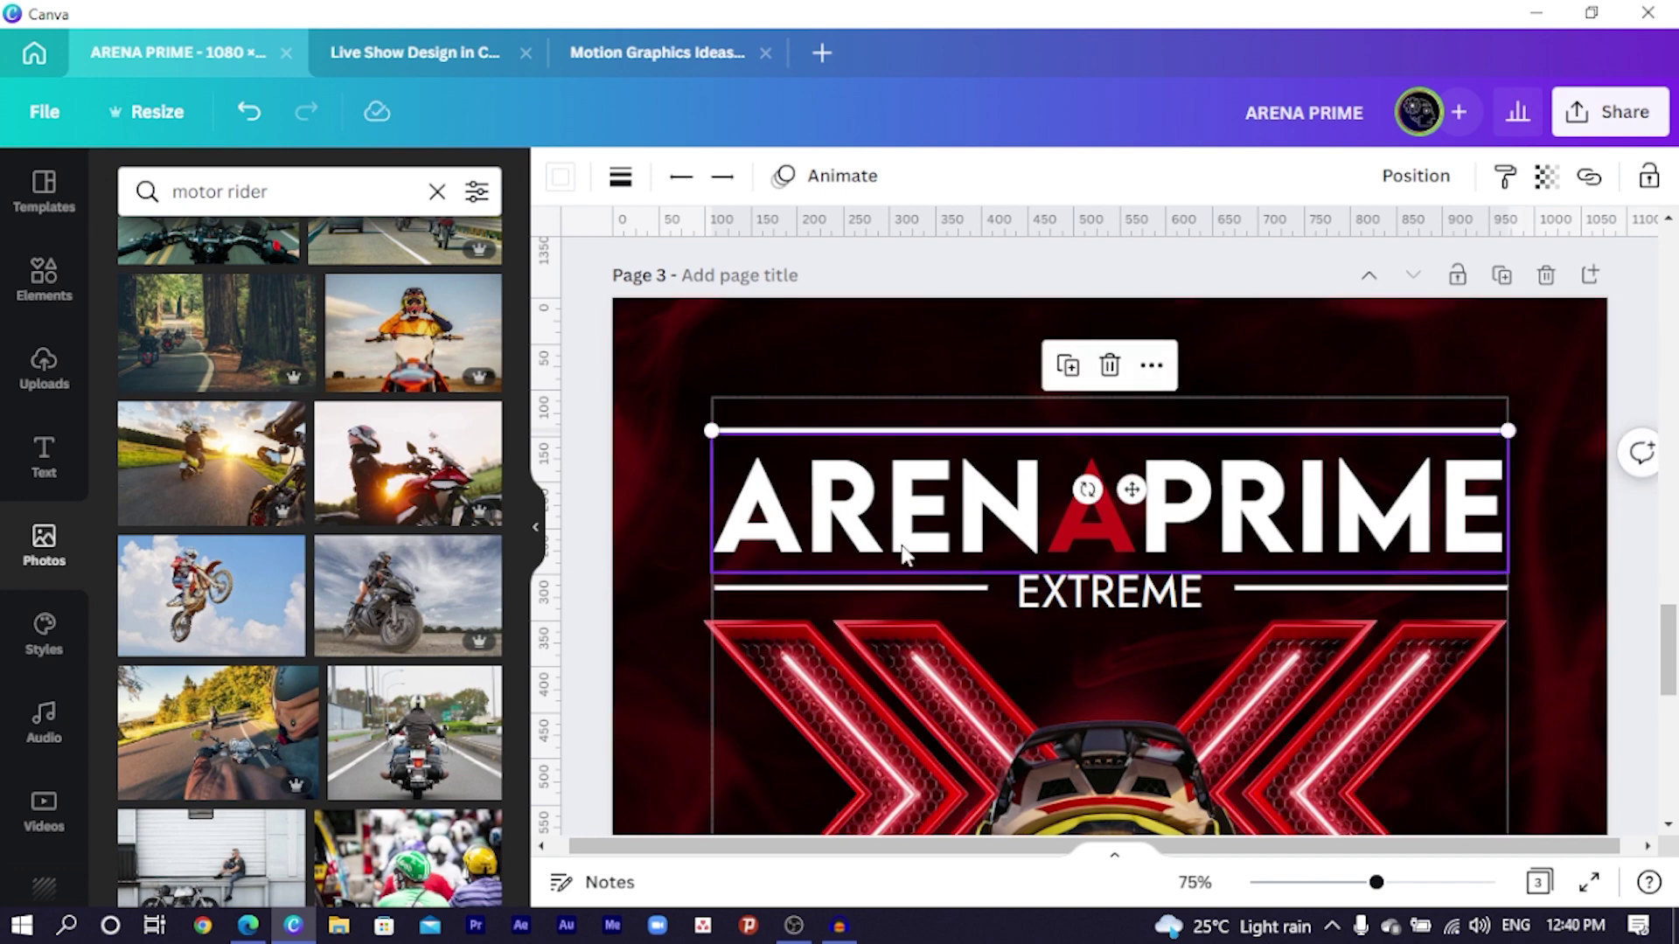
{"action": "scroll", "coordinate": [900, 535], "scroll_direction": "down", "scroll_amount": 3}
{"action": "key", "text": "ctrl+minus"}
{"action": "key", "text": "ctrl+minus"}
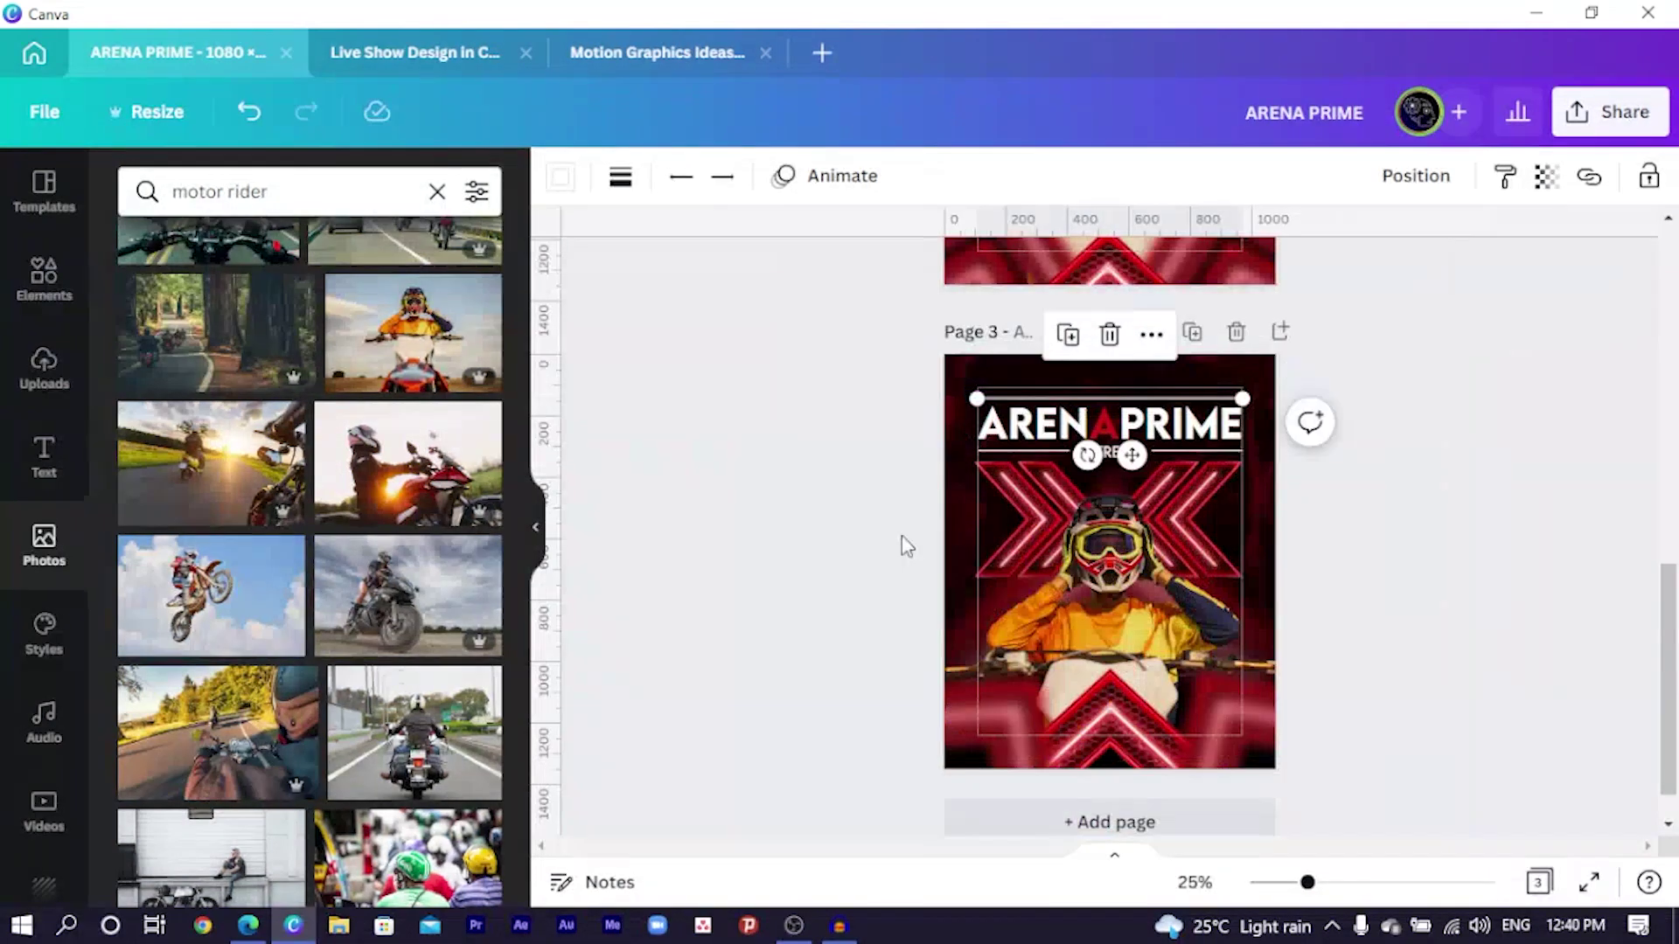
{"action": "scroll", "coordinate": [879, 542], "scroll_direction": "down", "scroll_amount": 1}
{"action": "left_click", "coordinate": [850, 562]}
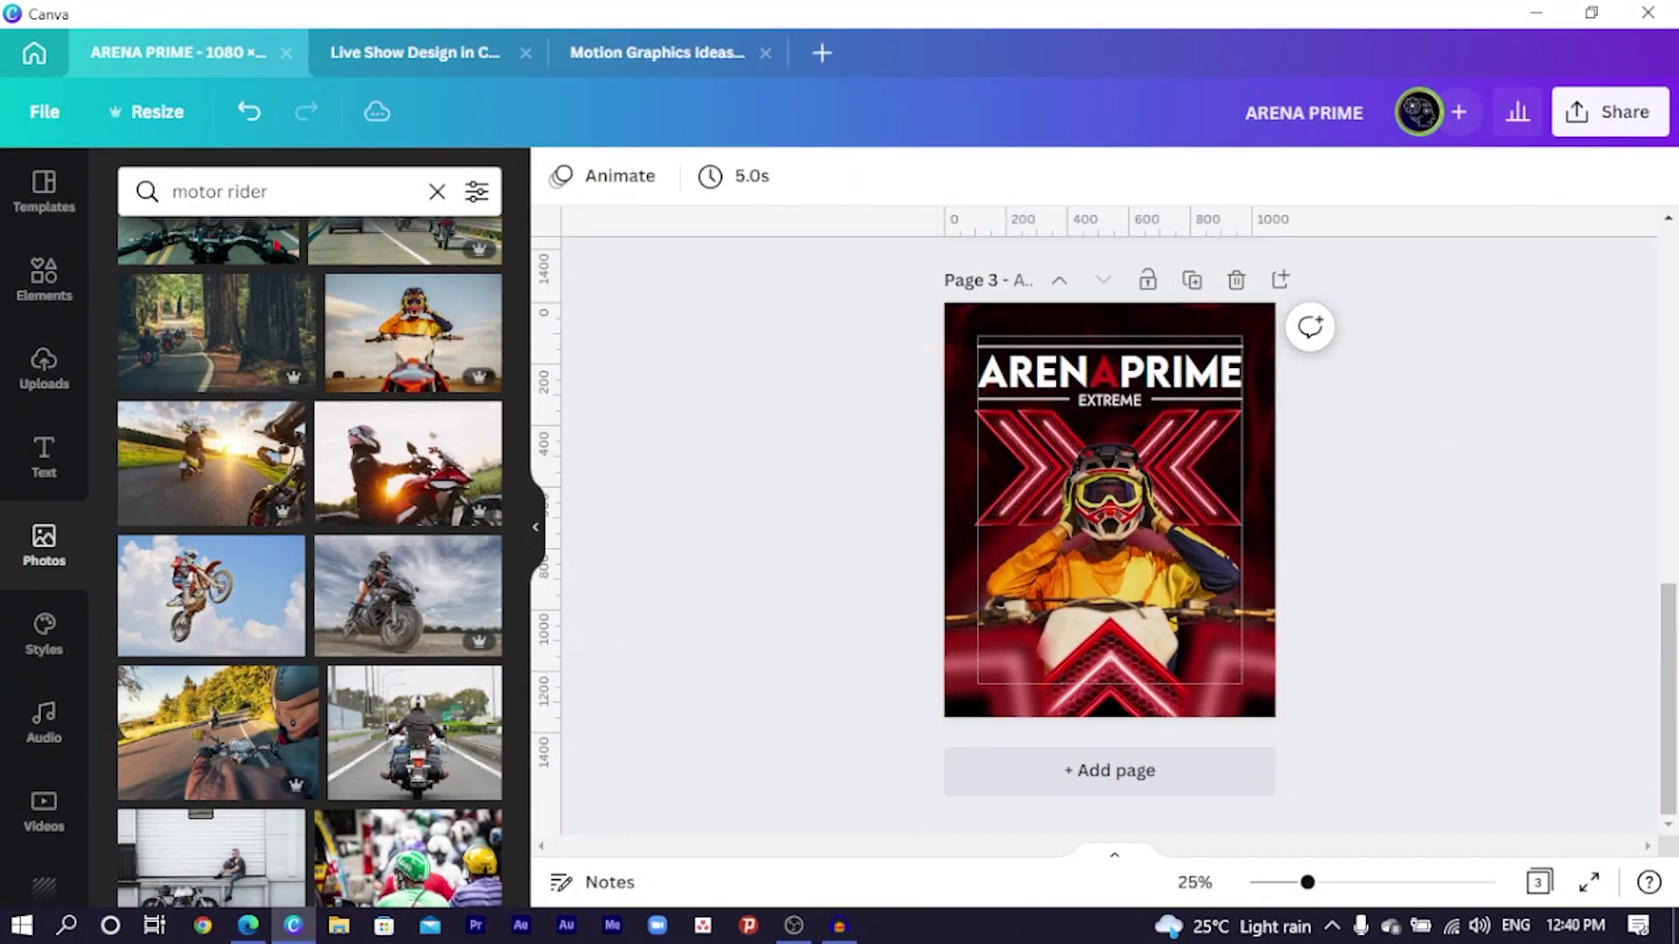